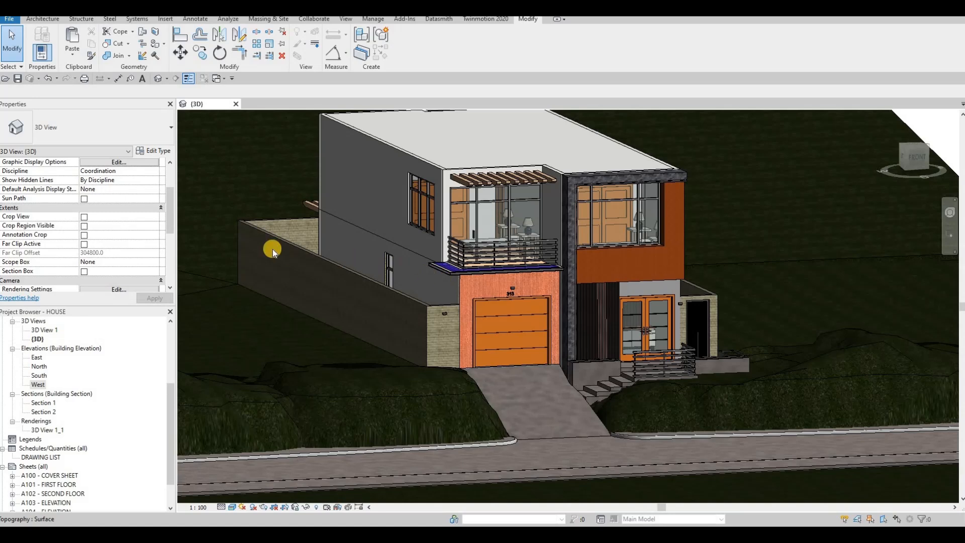
Save the house project and open its 3D view in Twinmotion through the Twinmotion Direct Link
click(18, 81)
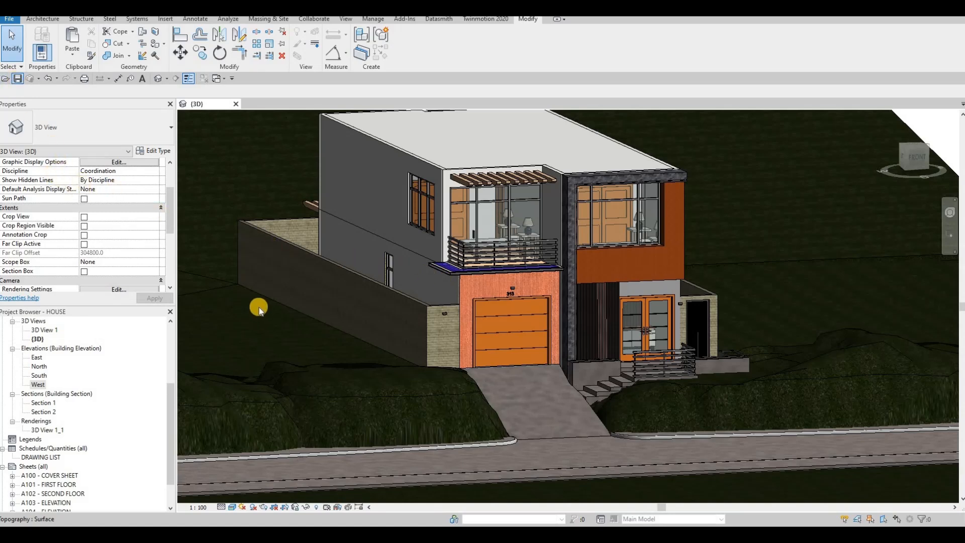
click(221, 507)
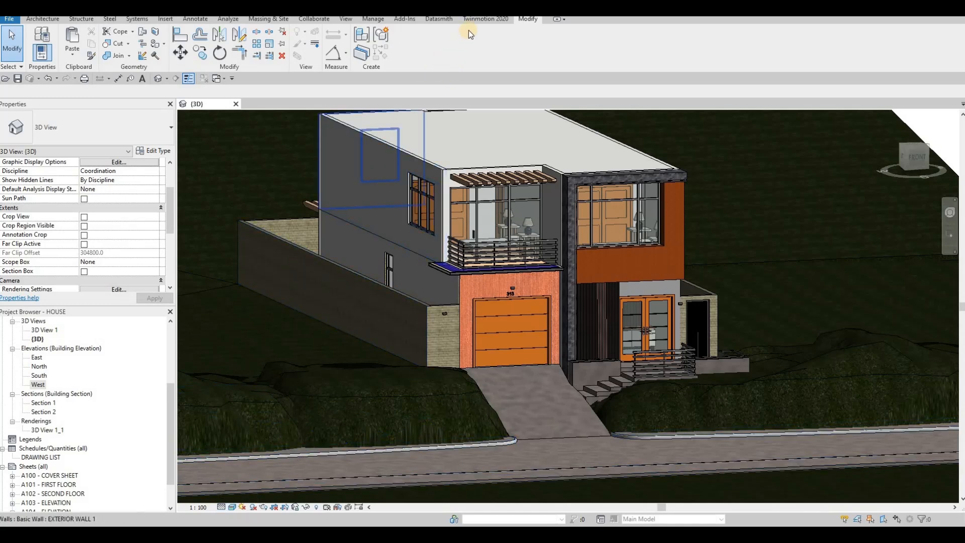
click(445, 22)
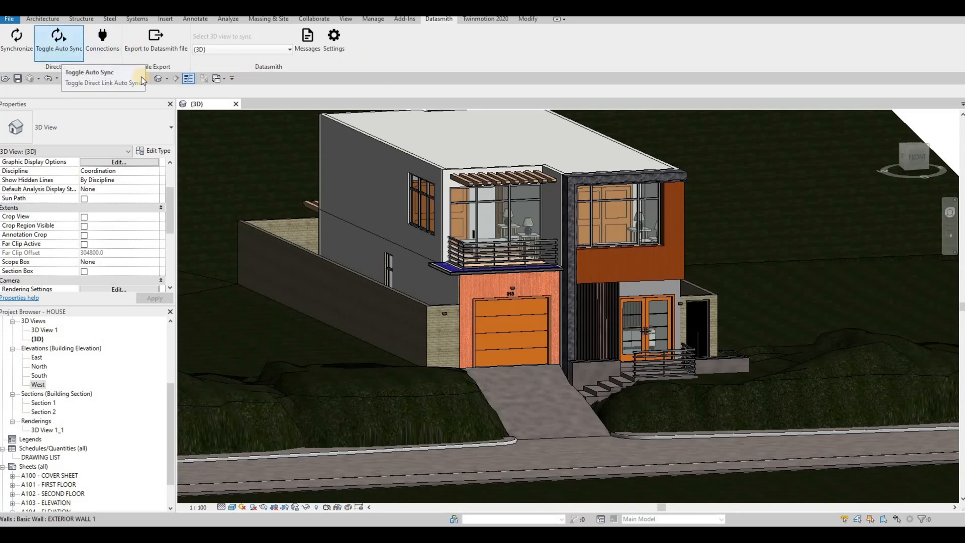
click(496, 20)
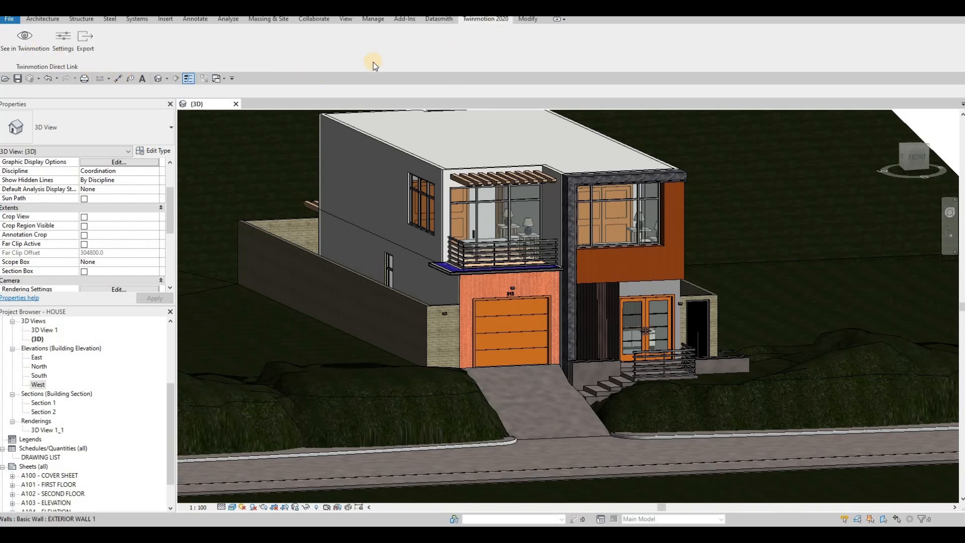
click(26, 48)
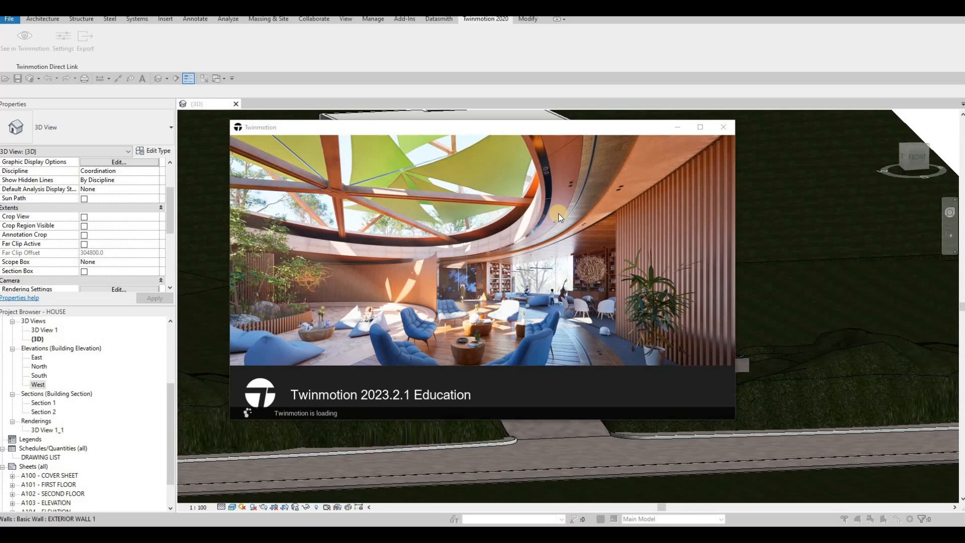
Move the Twinmotion window aside and dismiss the synchronization results message in Revit
key(F1)
key(F1)
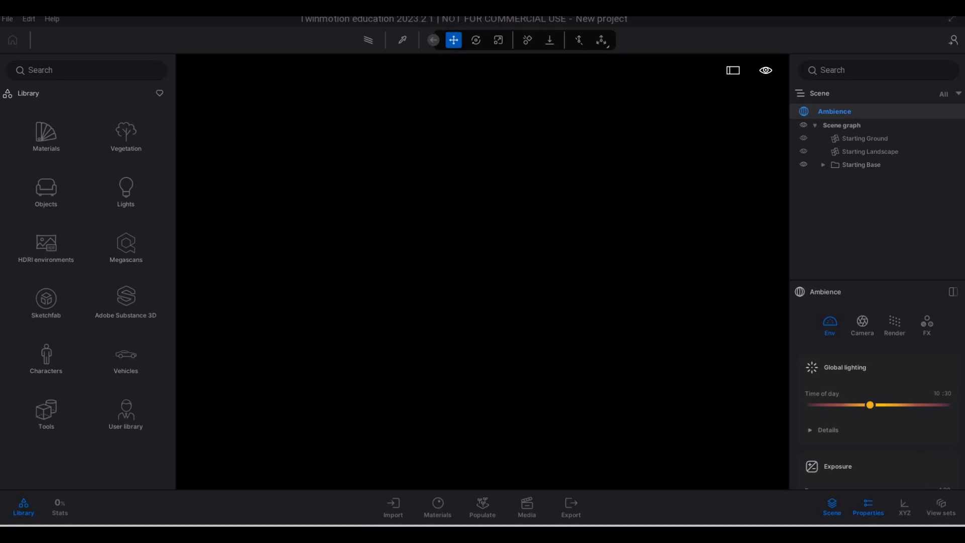
drag(769, 62, 964, 47)
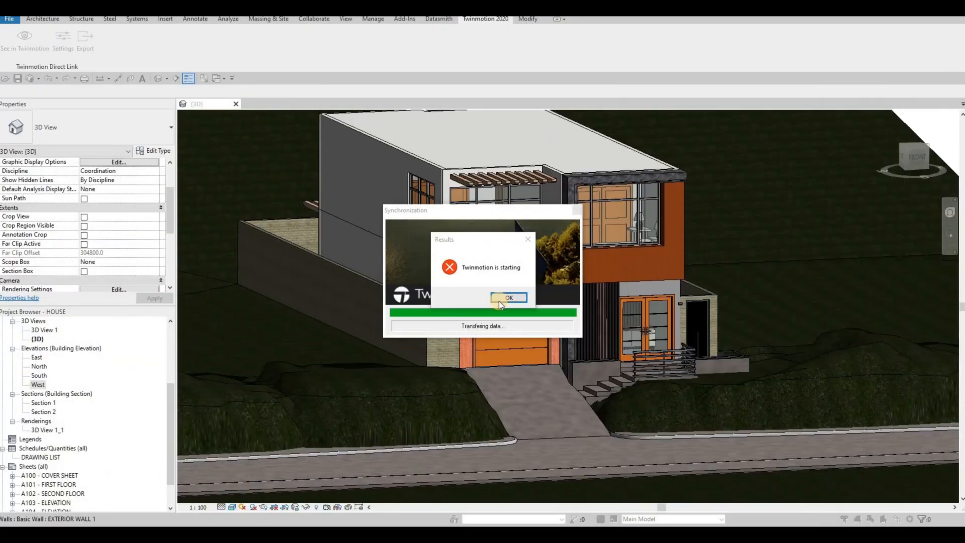
click(508, 298)
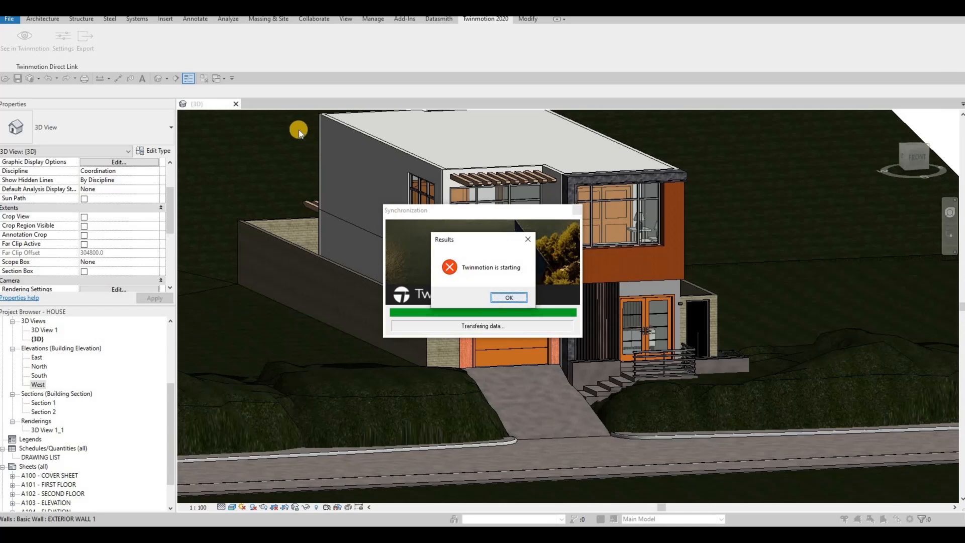
Close the Twinmotion home panel and export Revit's {3D} view as an Unreal Datasmith file named HOUSE in the Revit File folder
click(438, 19)
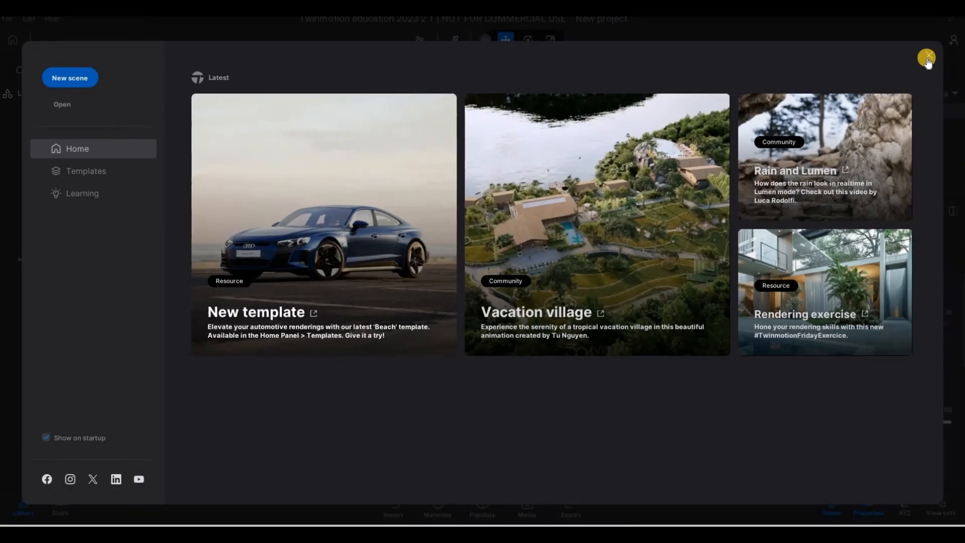
key(Escape)
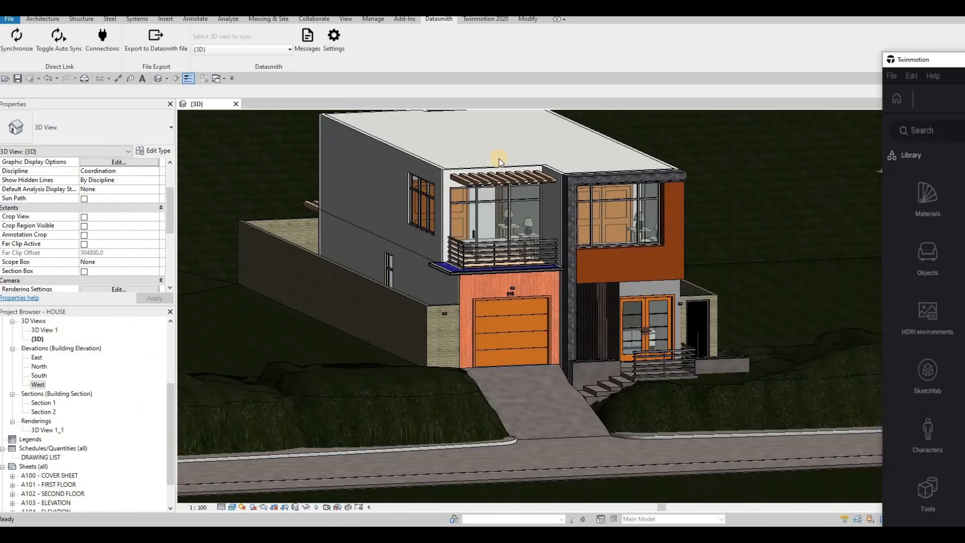
click(152, 54)
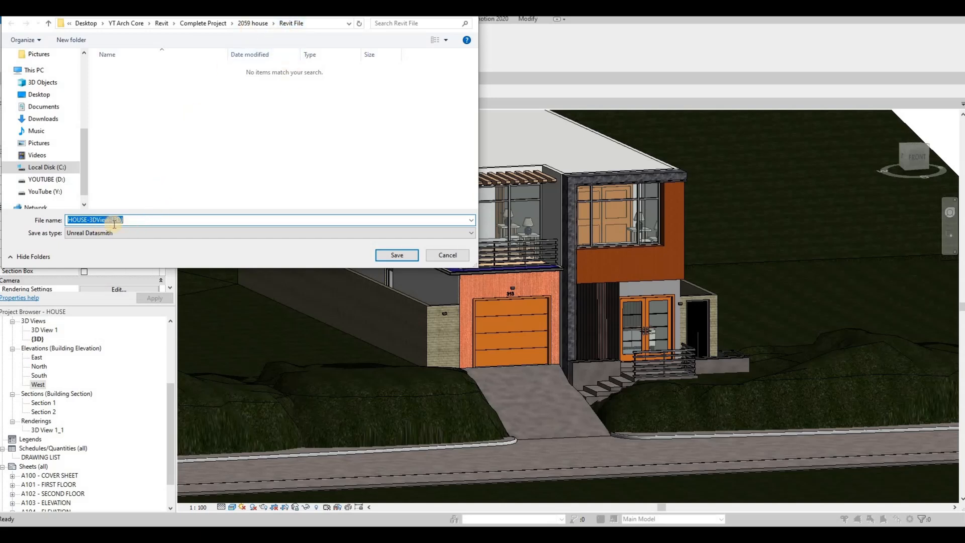
click(93, 223)
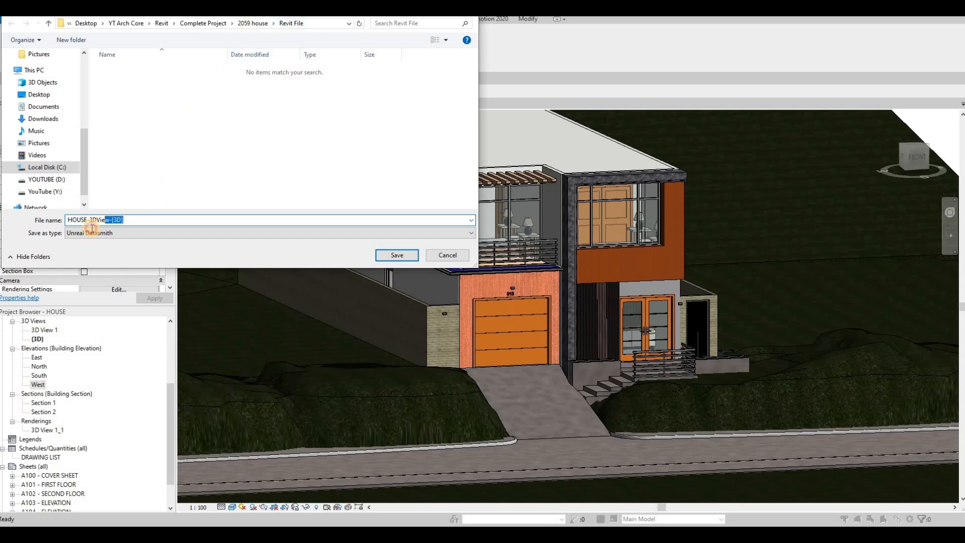
key(BackSpace)
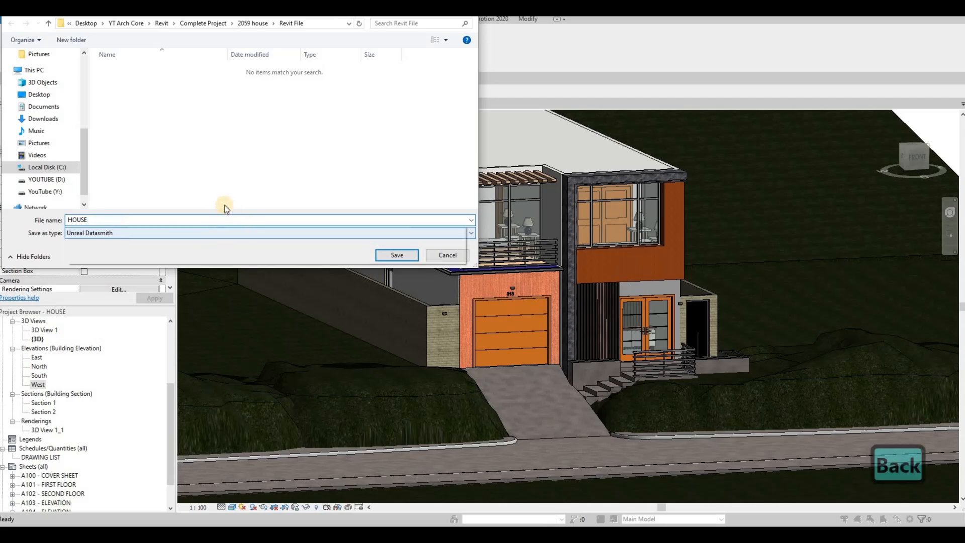
click(410, 263)
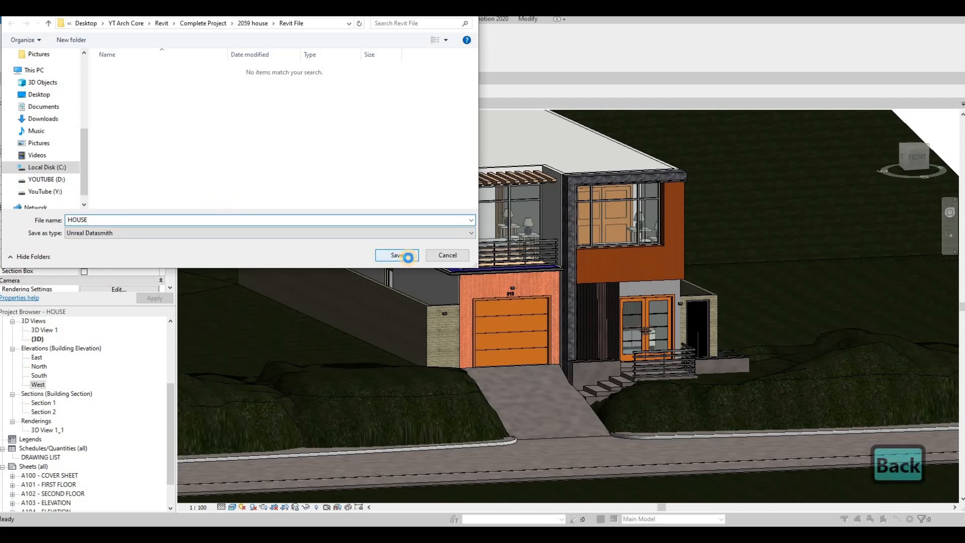
click(400, 255)
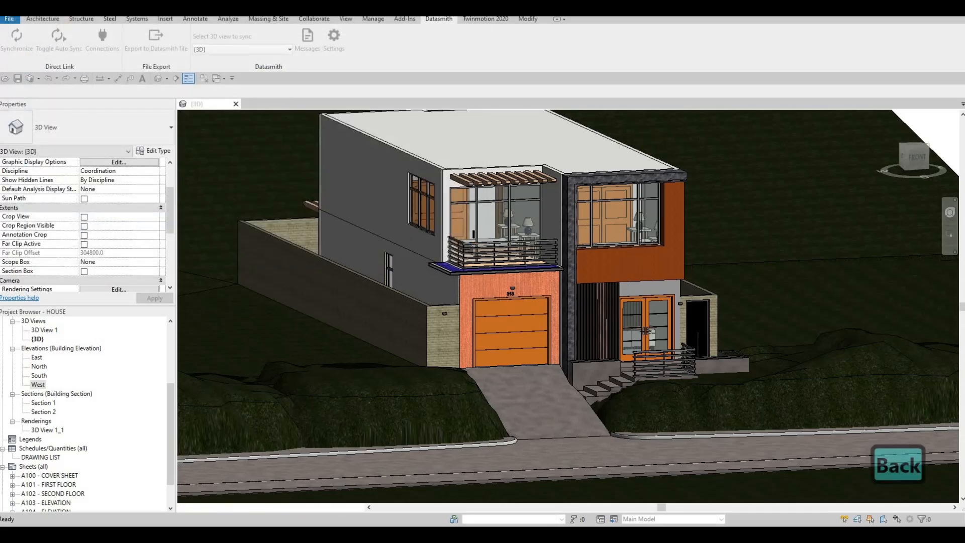
Switch to Twinmotion and import HOUSE.udatasmith from the Revit File folder as geometry with Collapse set to Keep hierarchy
drag(962, 50, 241, 45)
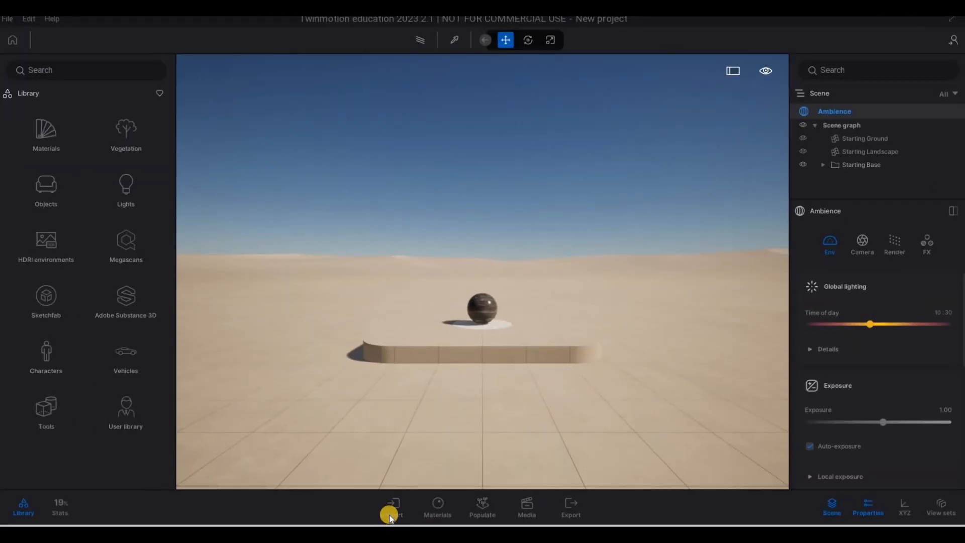
click(392, 508)
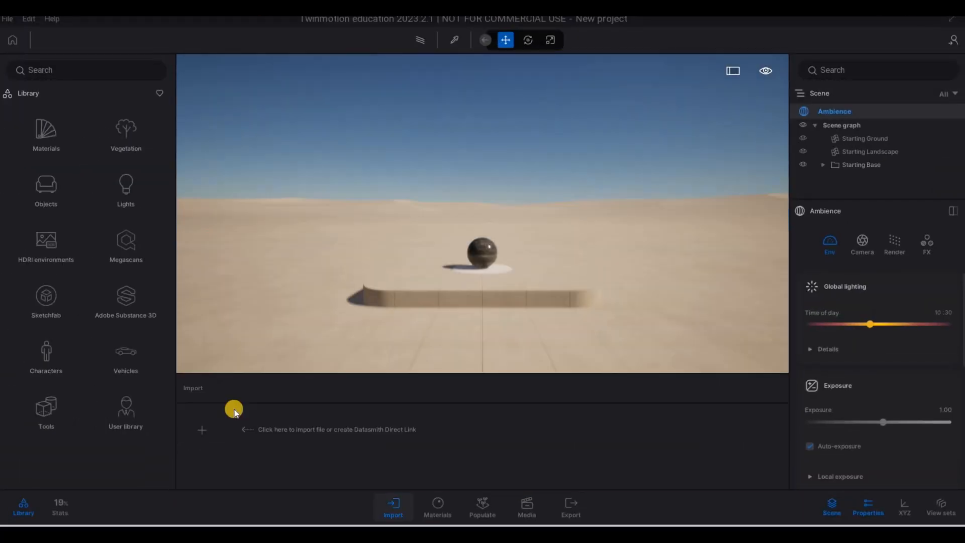
click(200, 409)
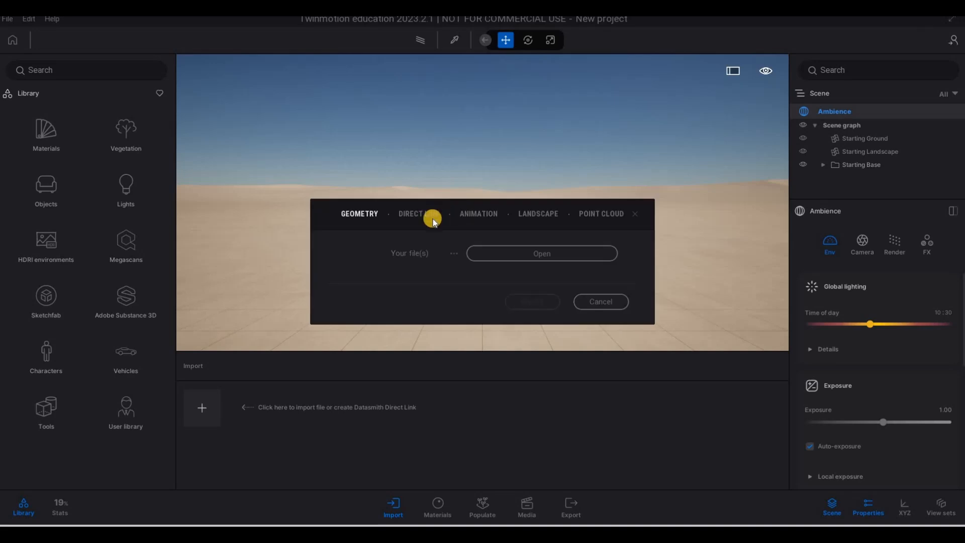
click(556, 257)
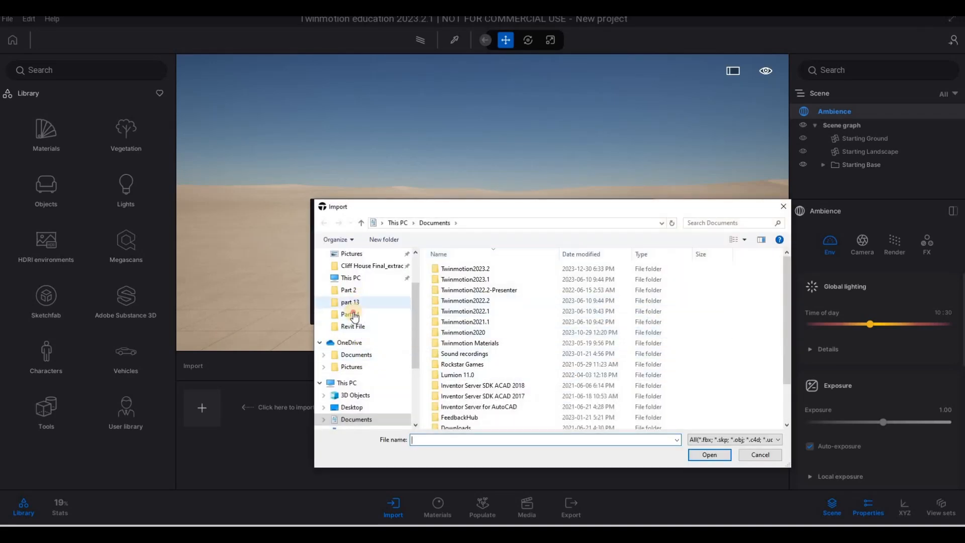
click(351, 315)
click(530, 224)
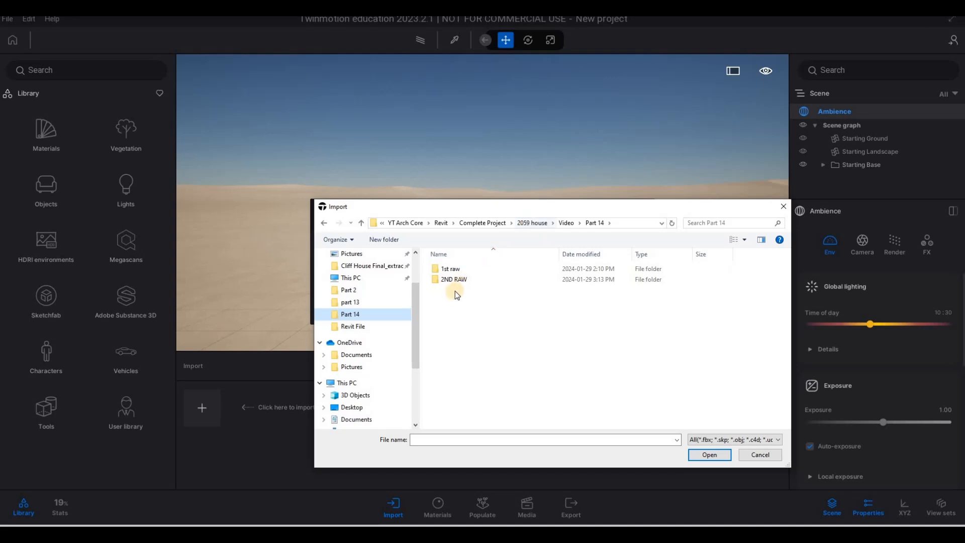
double_click(475, 288)
click(475, 281)
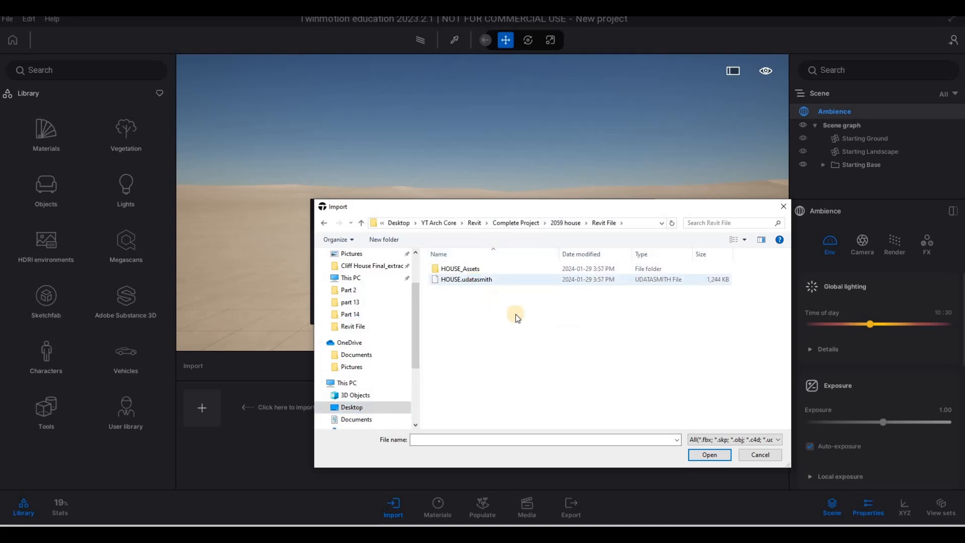
click(709, 455)
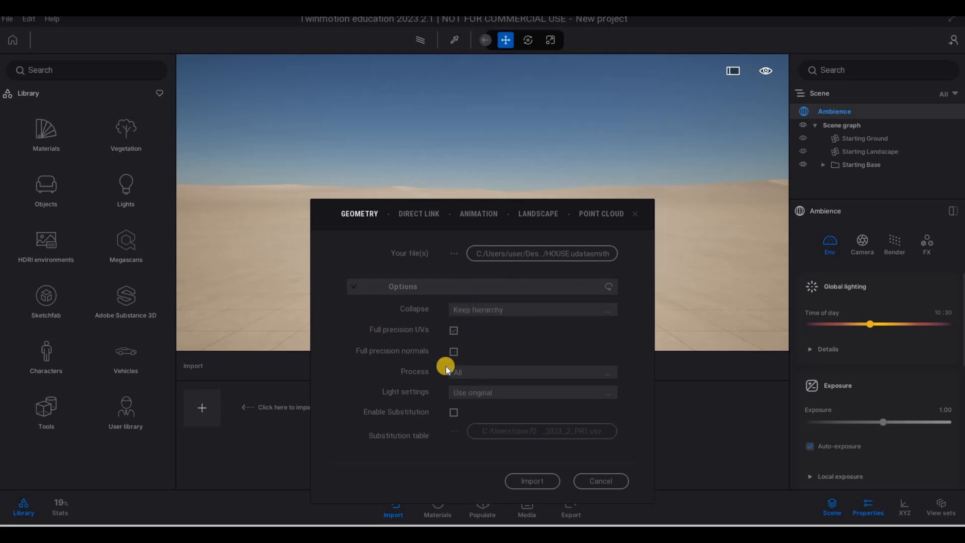
click(523, 488)
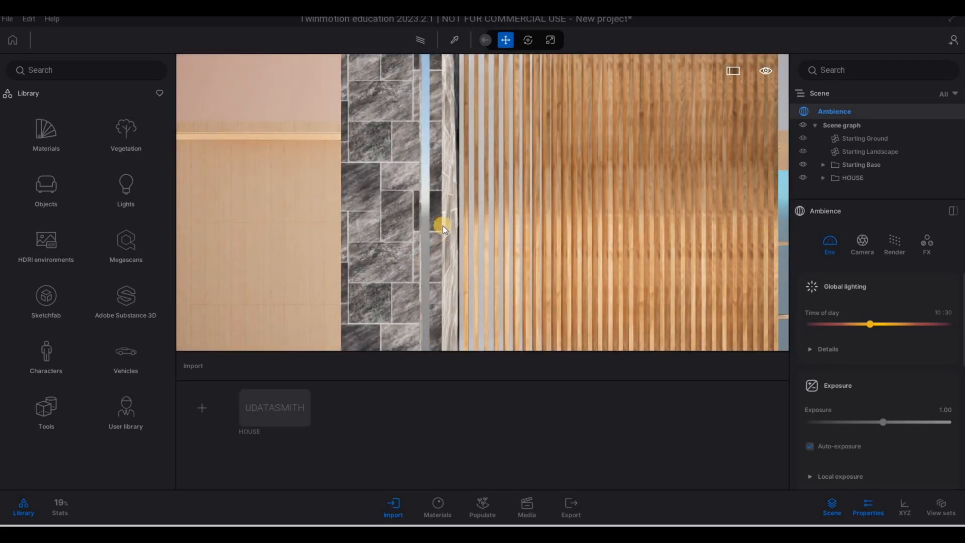
Lower the Starting Ground vertically by about 1.18 to uncover the house's road and driveway, and deselect it
key(s)
key(a)
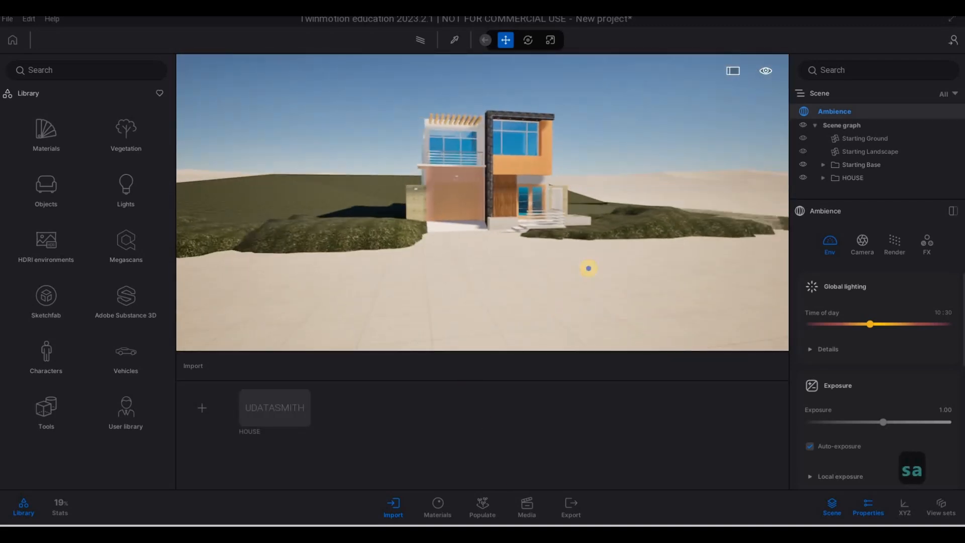
key(q)
key(a)
key(s)
key(d)
key(w)
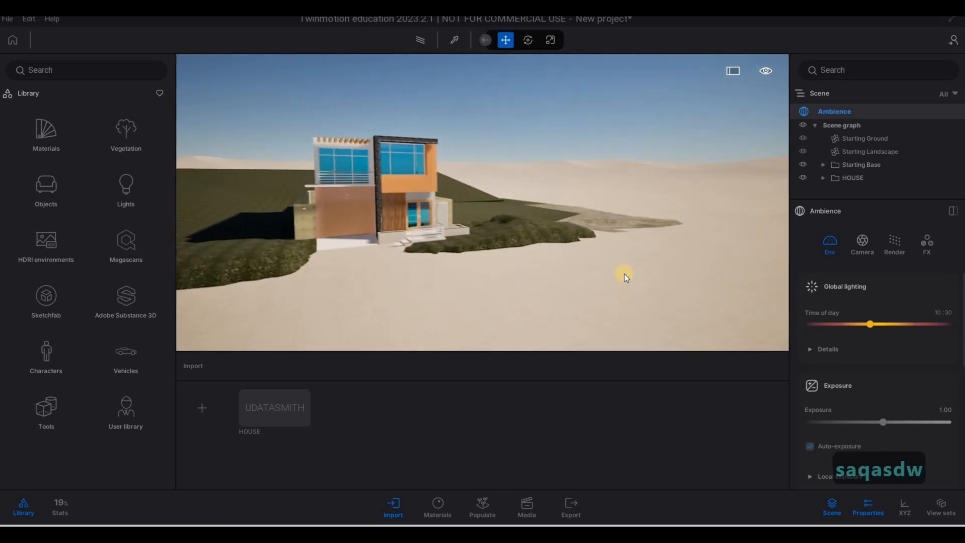
click(620, 274)
drag(366, 193, 367, 210)
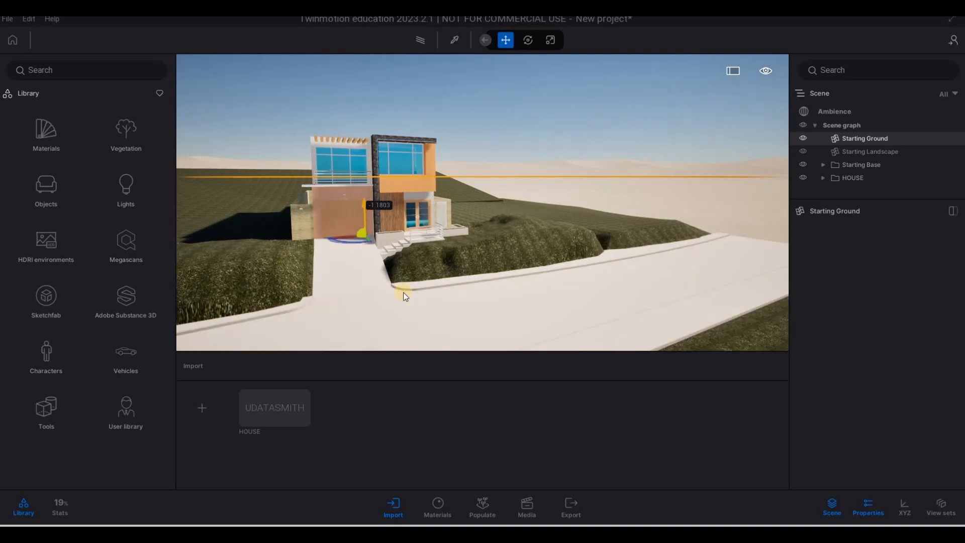
middle_drag(360, 297, 357, 273)
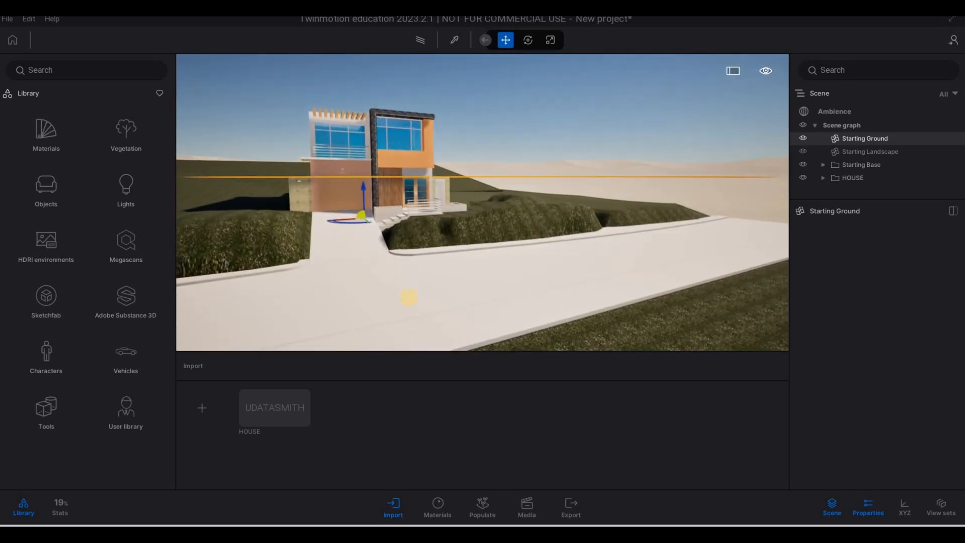
right_drag(407, 299, 366, 263)
key(Escape)
shift+middle_drag(369, 264, 196, 213)
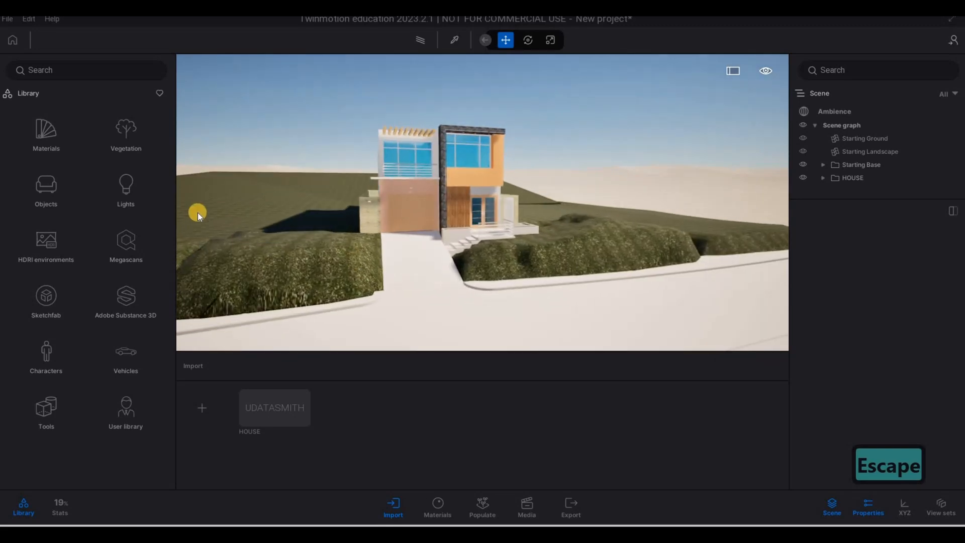
Save the scene as HOUSE in the Twinmotion File folder of the 2059 house project
click(7, 22)
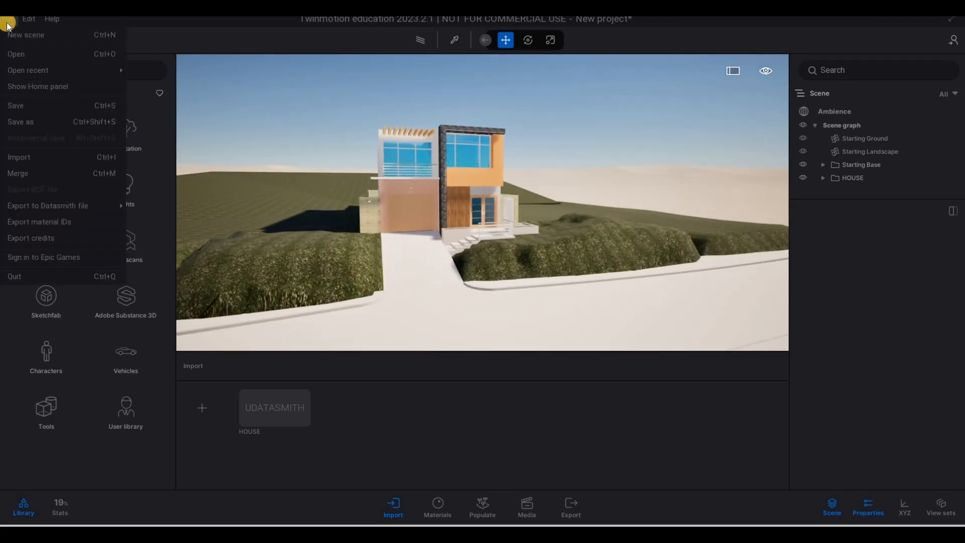
click(30, 118)
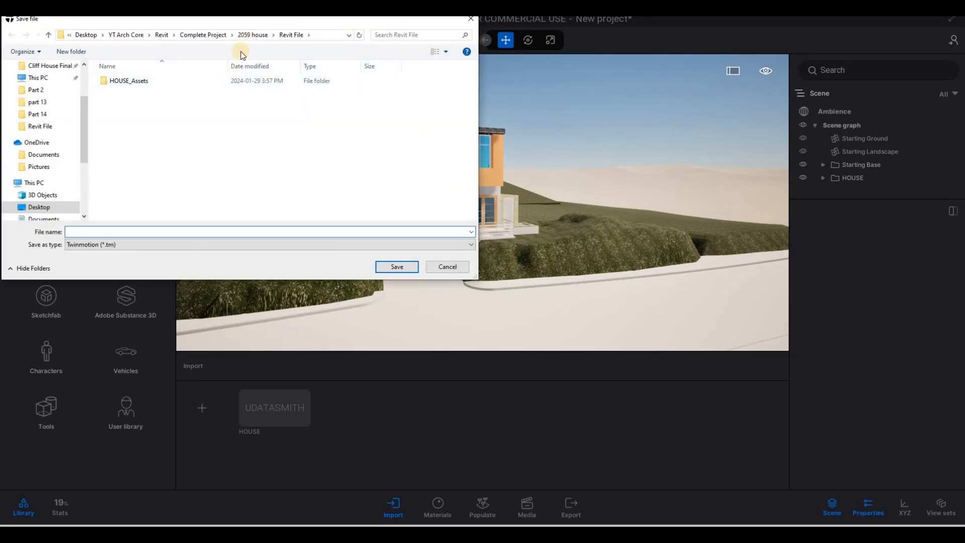
click(252, 34)
click(125, 112)
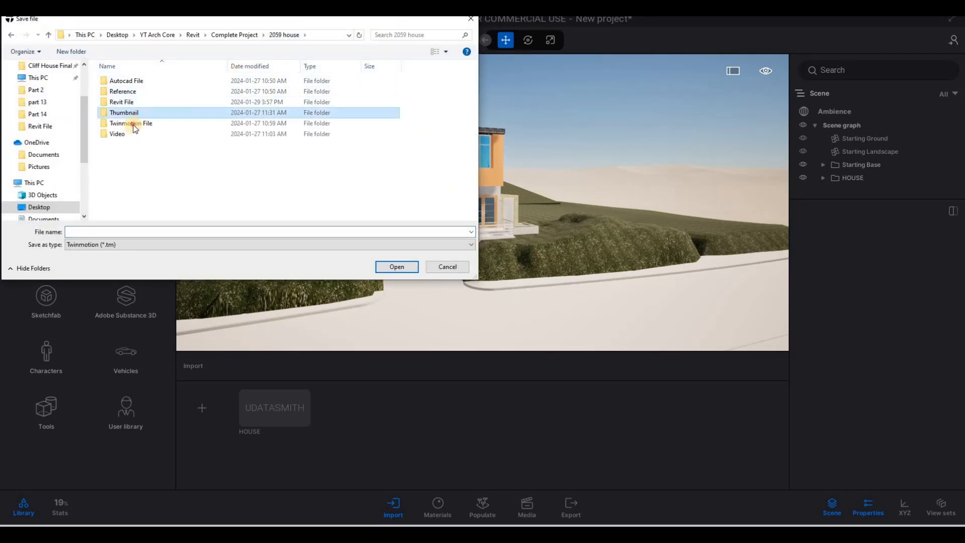
double_click(134, 124)
click(133, 232)
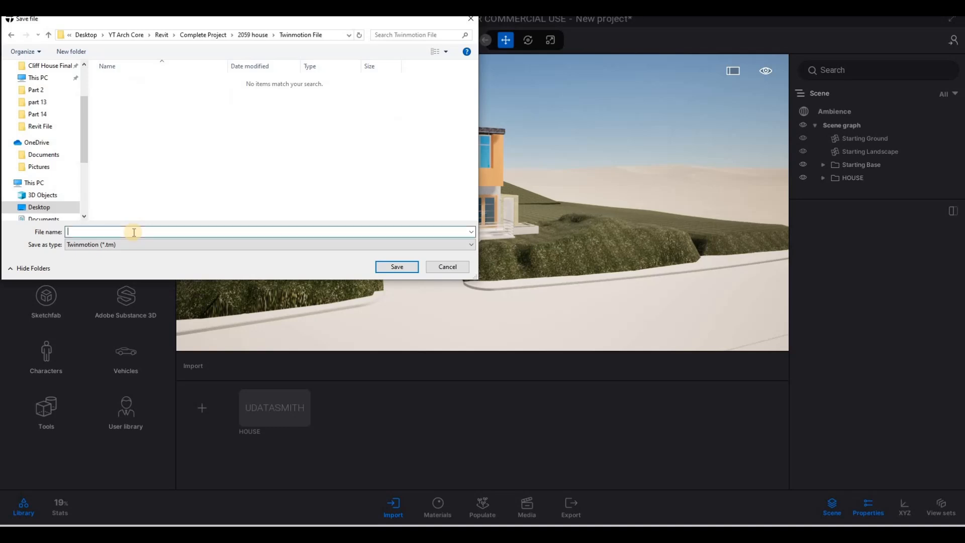
text(HOUSE)
click(403, 269)
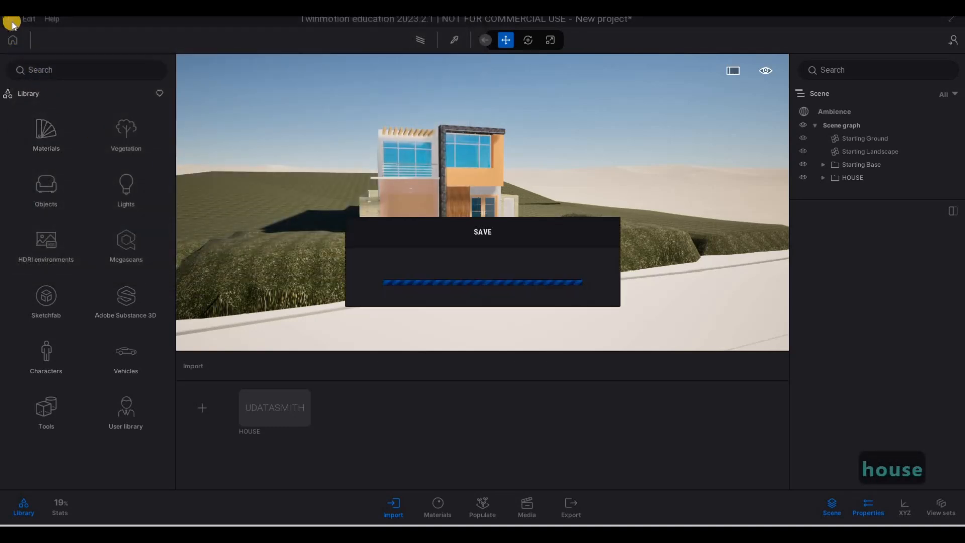
Sign in to Epic Games from Twinmotion
click(11, 21)
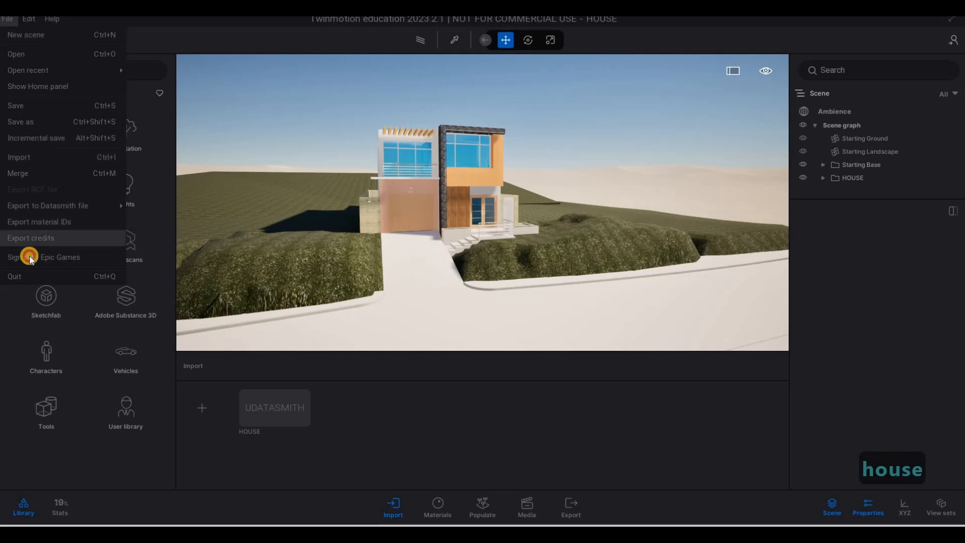
click(120, 257)
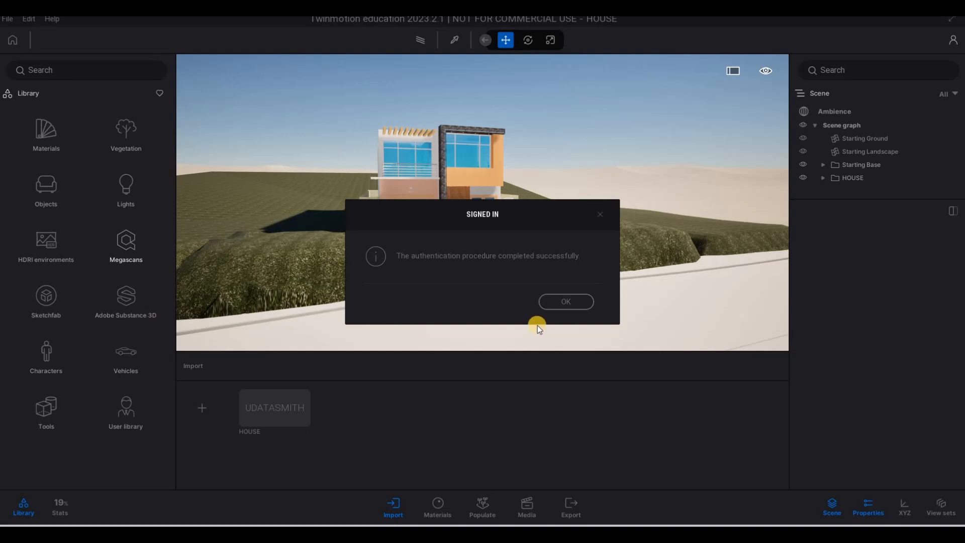
Close the sign-in confirmation and examine the house's front facade and the surrounding ground
click(543, 307)
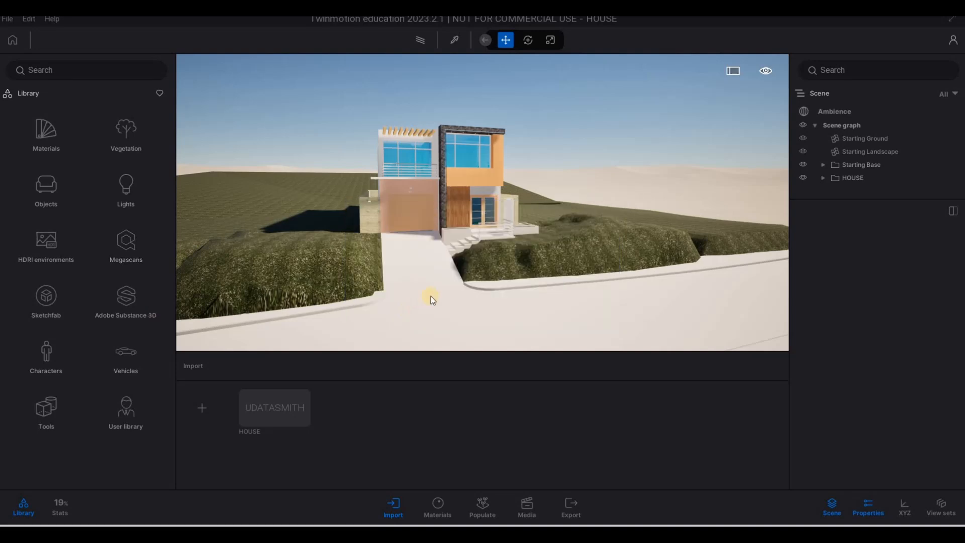
key(a)
key(w)
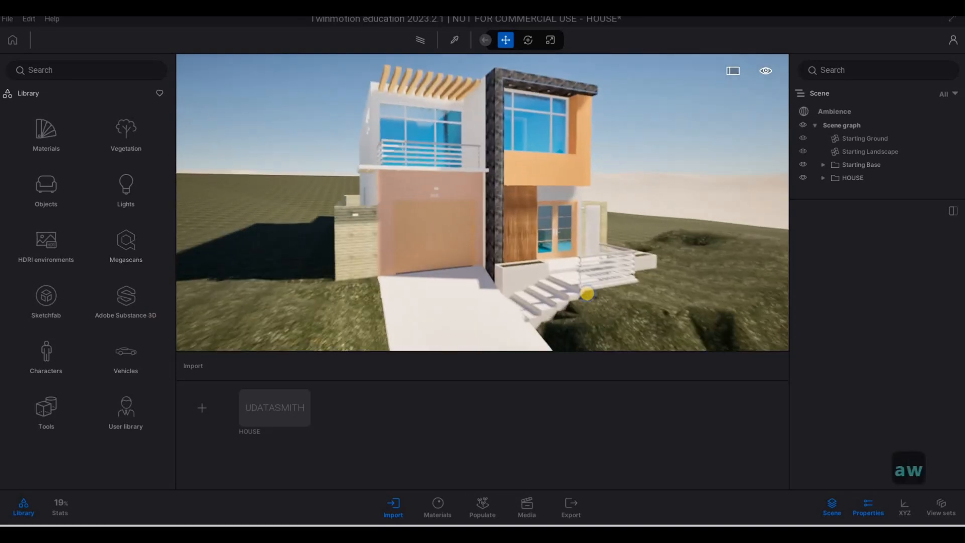
key(s)
key(d)
key(w)
key(e)
key(d)
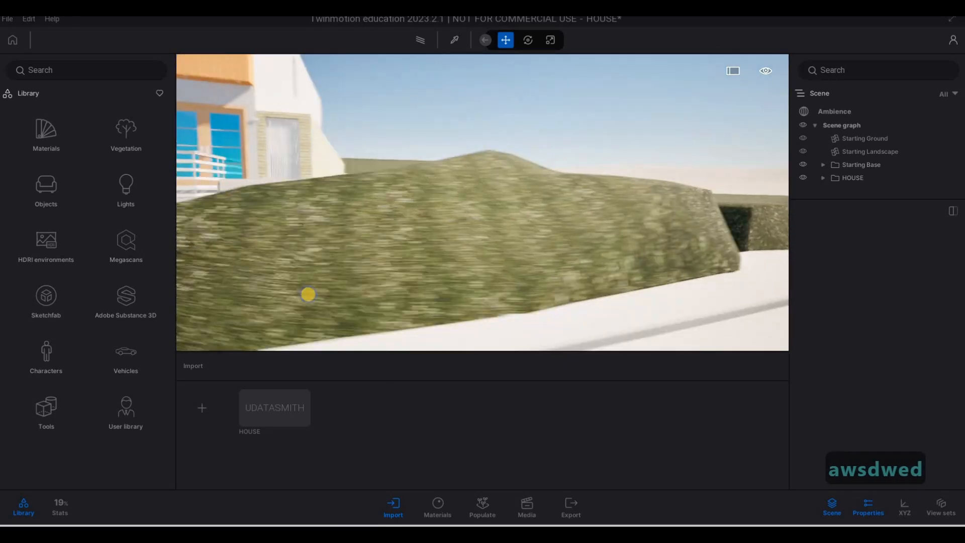
key(d)
key(d)
key(q)
key(a)
right_drag(351, 298, 482, 243)
key(s)
key(d)
key(w)
key(q)
key(w)
key(e)
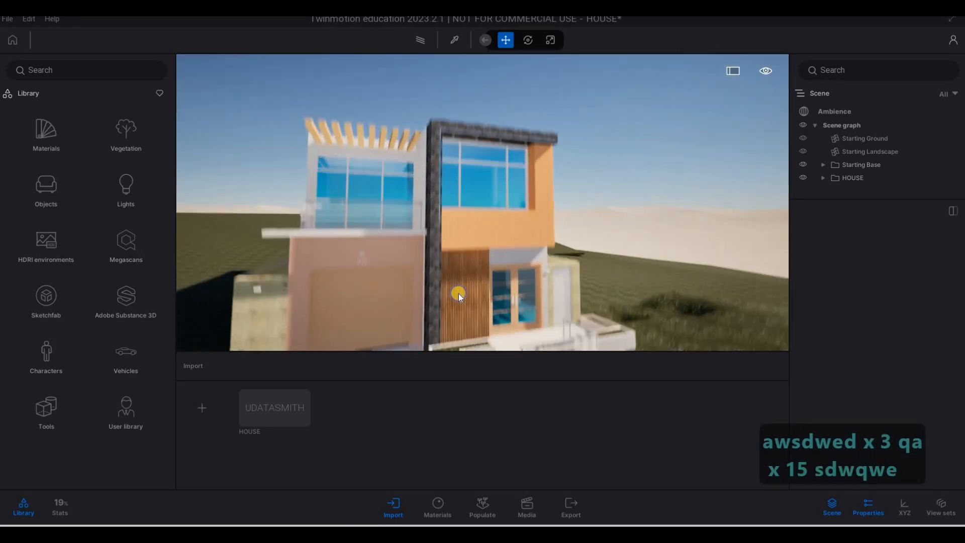
key(s)
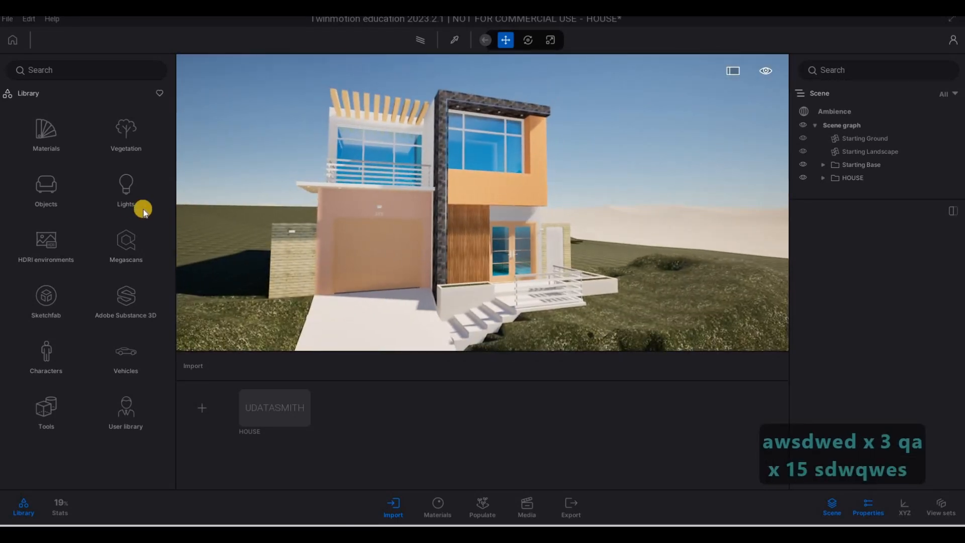
Apply the Clear glass material from the glass library to the panes of the balcony's glazed door
click(37, 131)
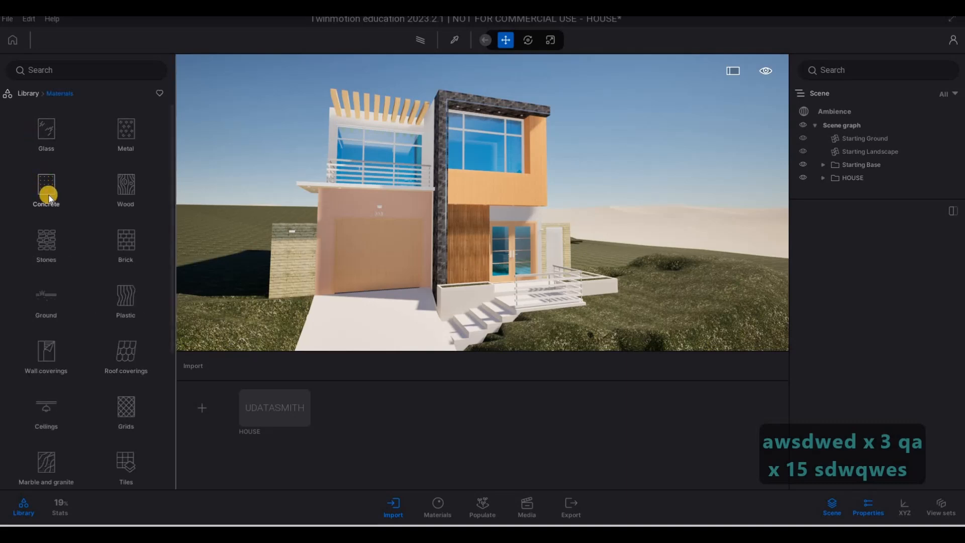
click(45, 132)
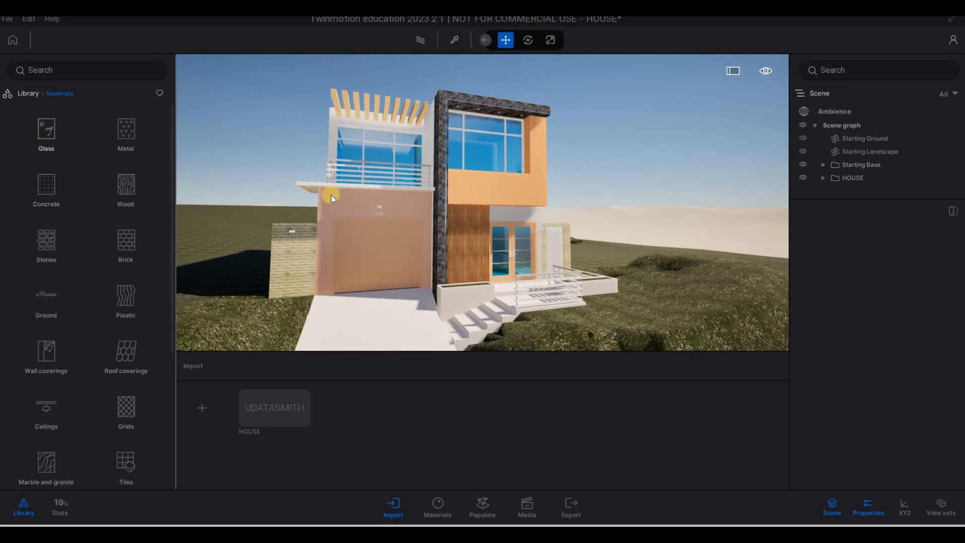
key(w)
key(a)
key(q)
key(a)
key(w)
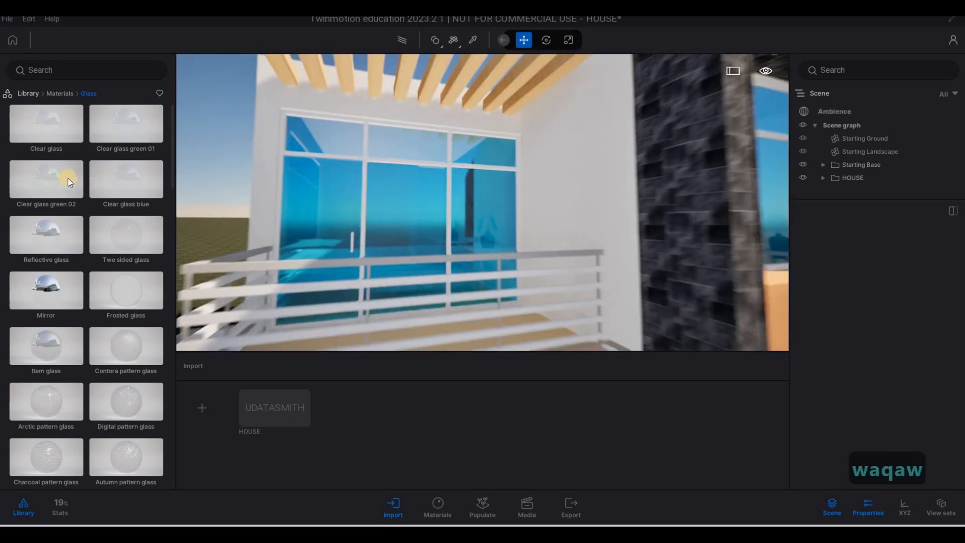
drag(43, 140, 312, 186)
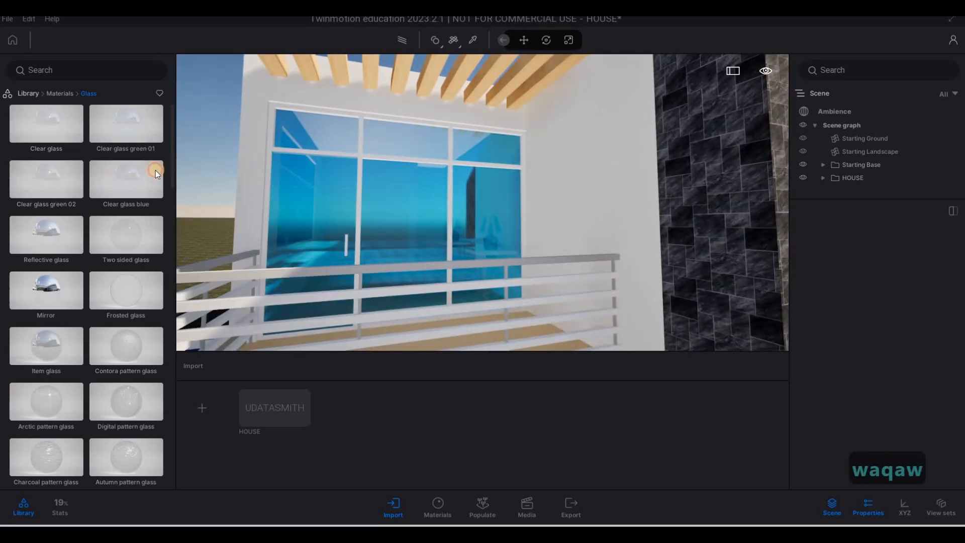
drag(48, 150, 389, 219)
Darken the tint of the Clear glass material to the grey 4E4E4E
click(404, 222)
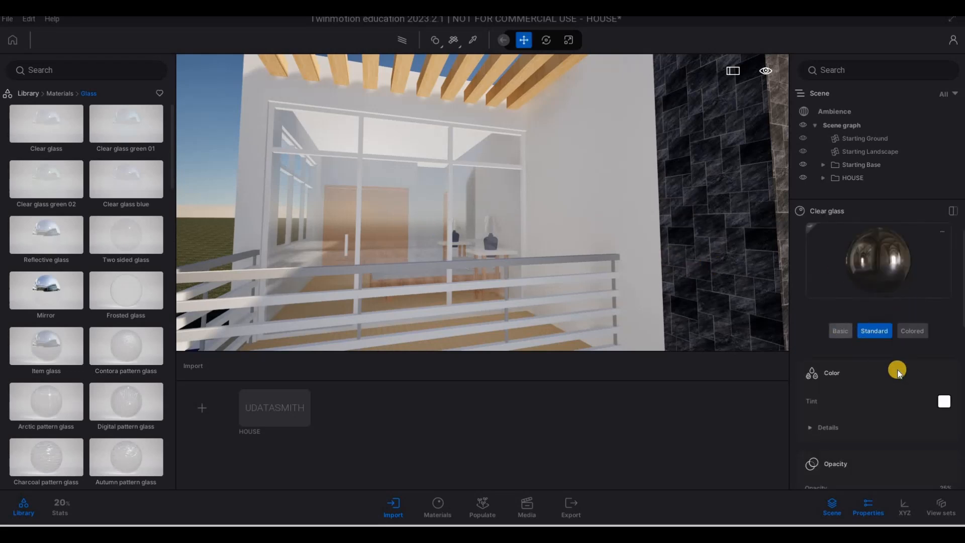
click(930, 401)
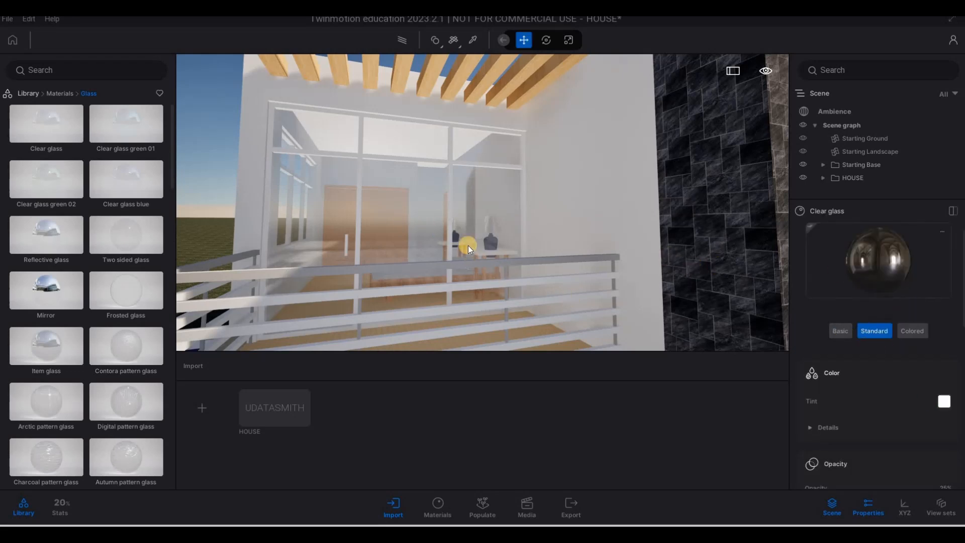
drag(471, 190, 471, 277)
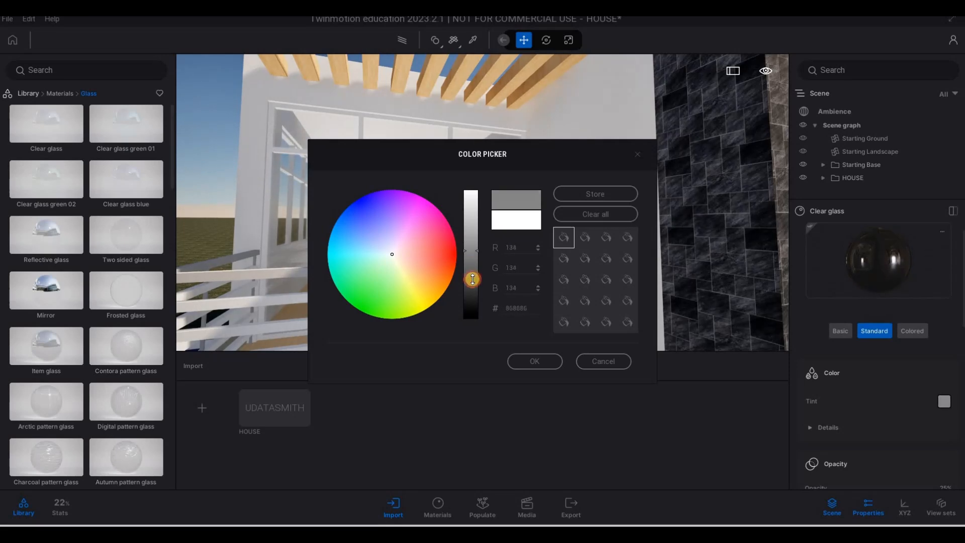
click(521, 362)
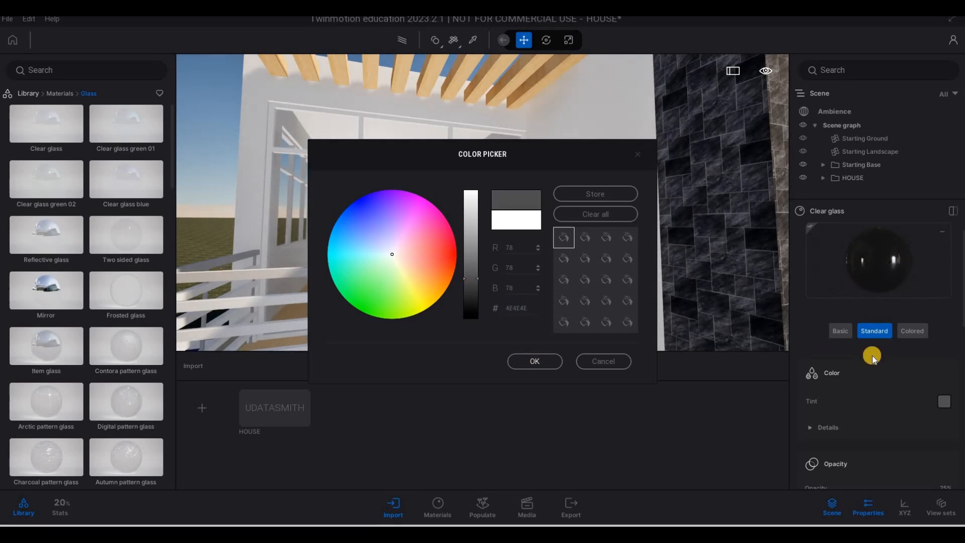
Set the Clear glass material's opacity to 70%
scroll(859, 382, down, 3)
click(843, 435)
drag(843, 435, 904, 436)
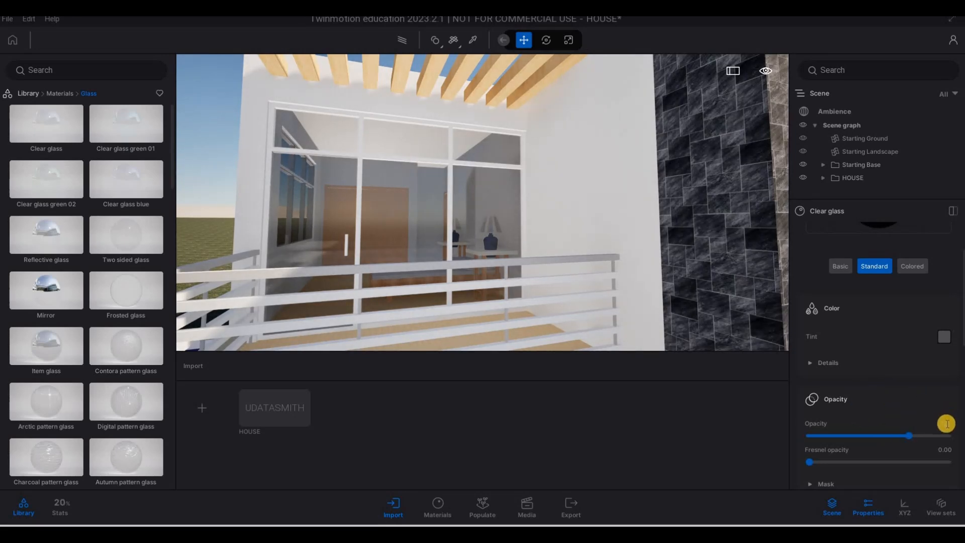
text(7)
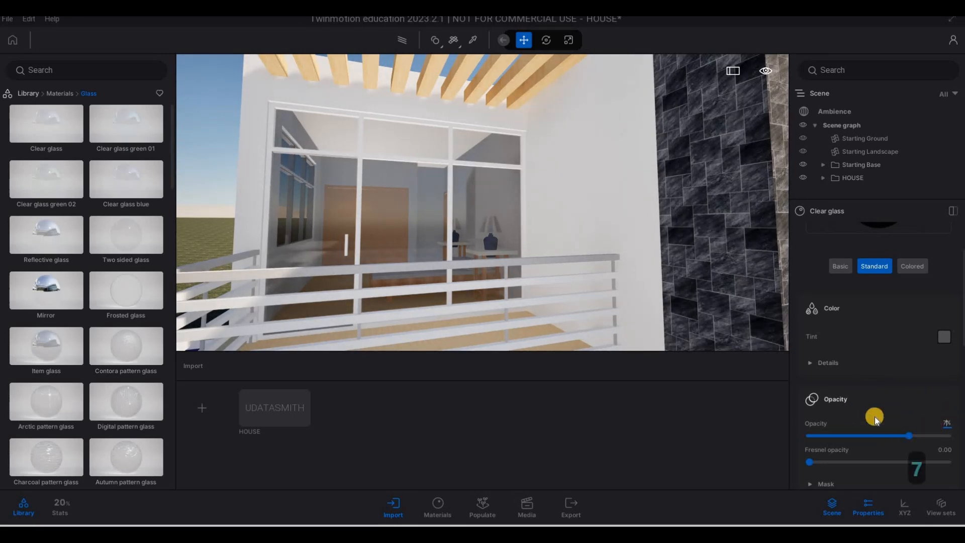
text(0)
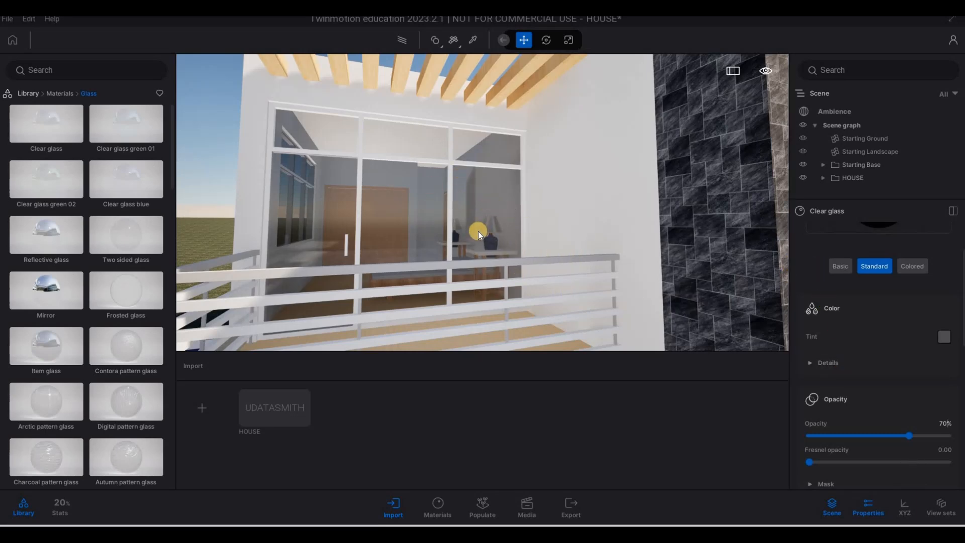
scroll(478, 231, down, 5)
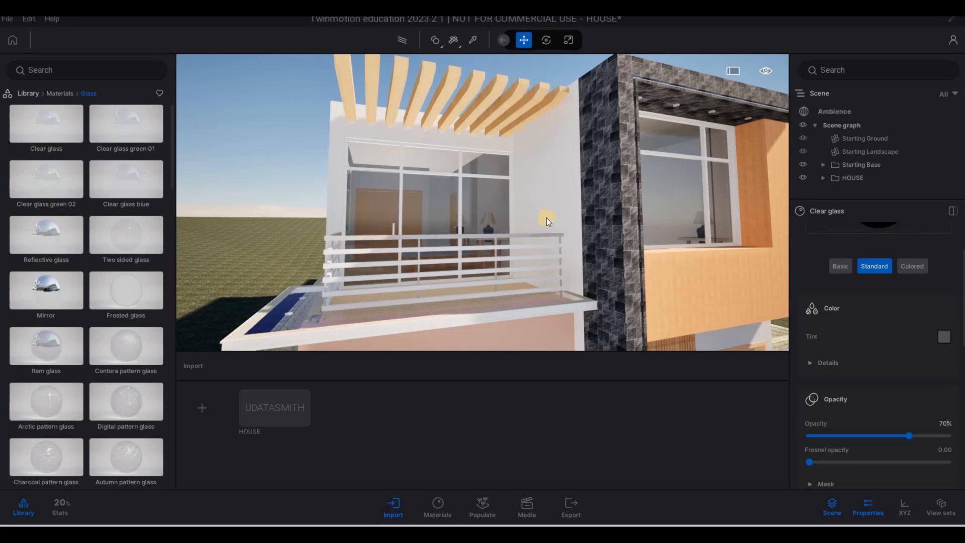
scroll(526, 231, down, 4)
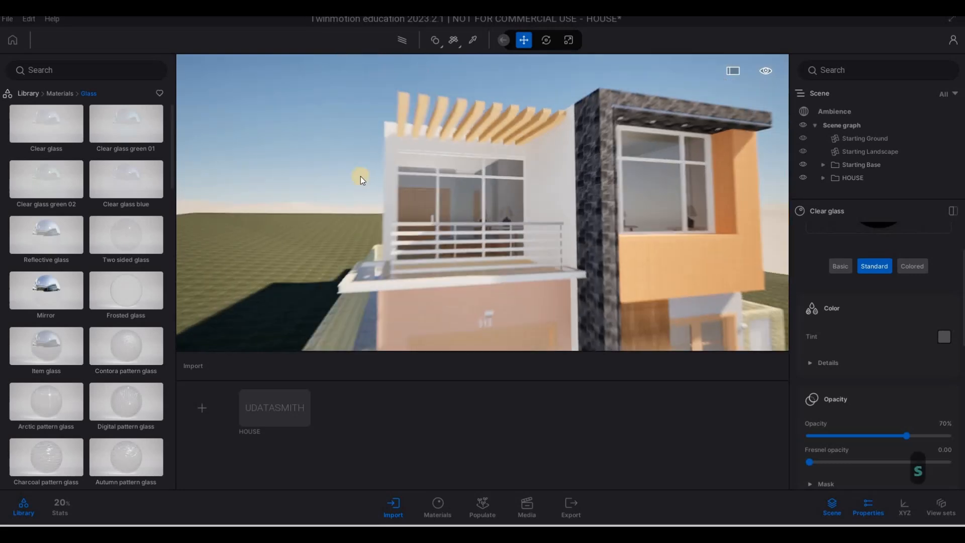
Pick the Aluminum material on the upper-floor window frame and change its color to dark grey 343434
click(60, 95)
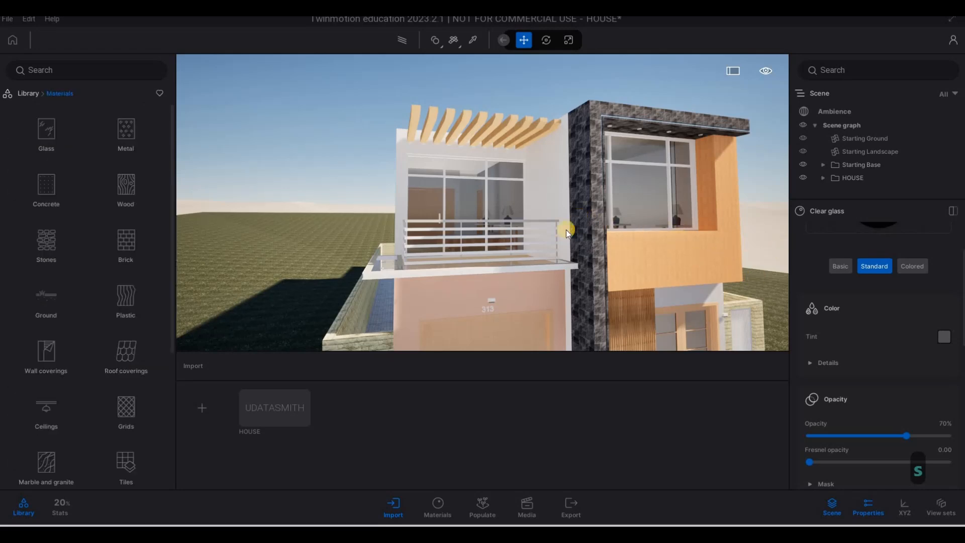
key(w)
key(d)
key(s)
key(d)
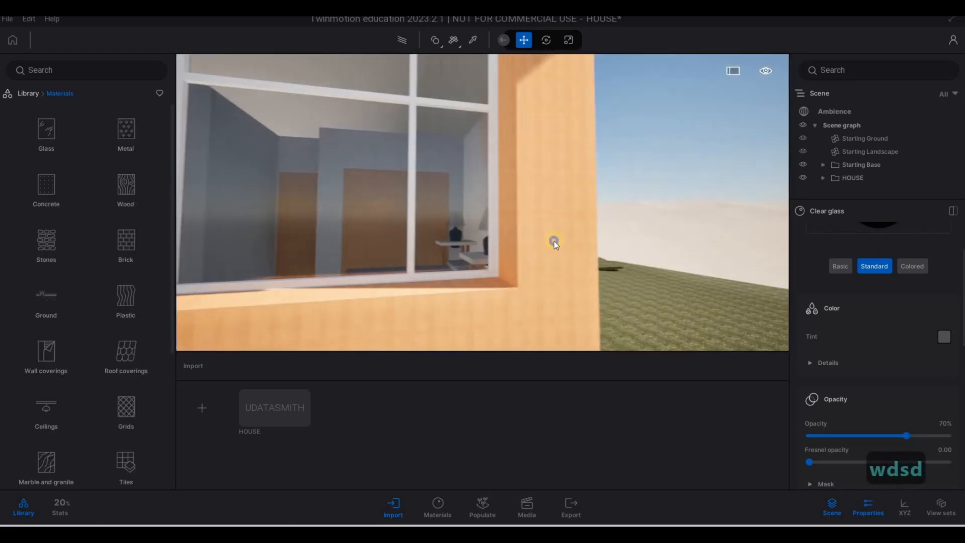
key(a)
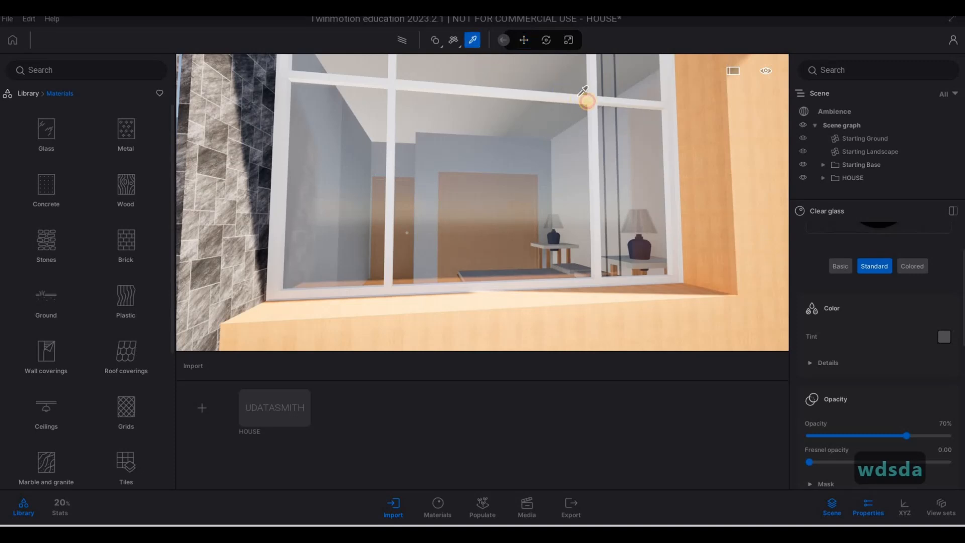
click(588, 99)
click(468, 44)
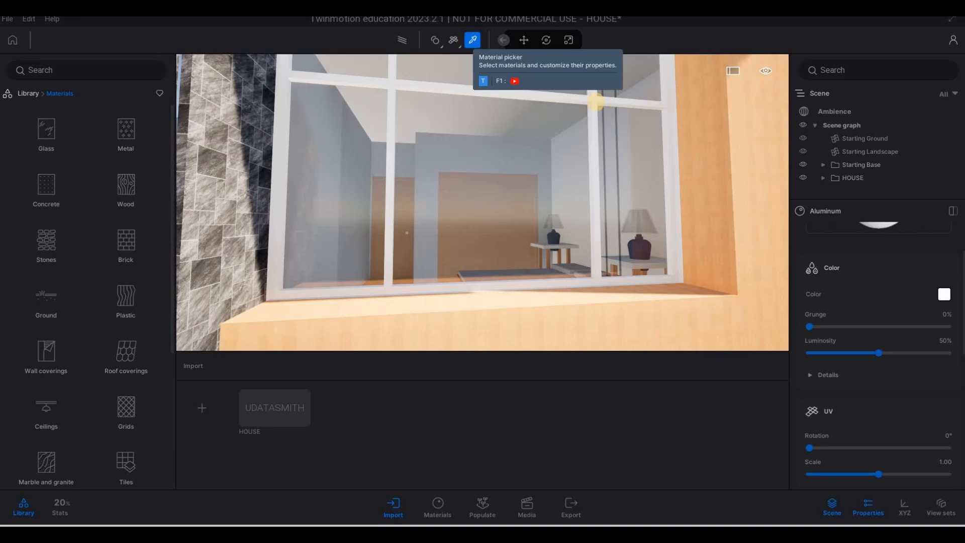
click(930, 297)
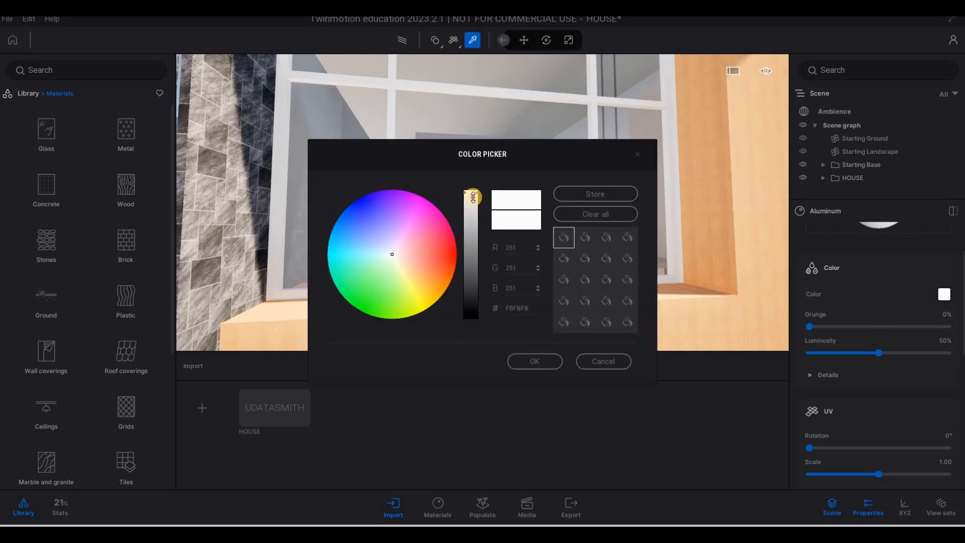
drag(476, 254, 470, 298)
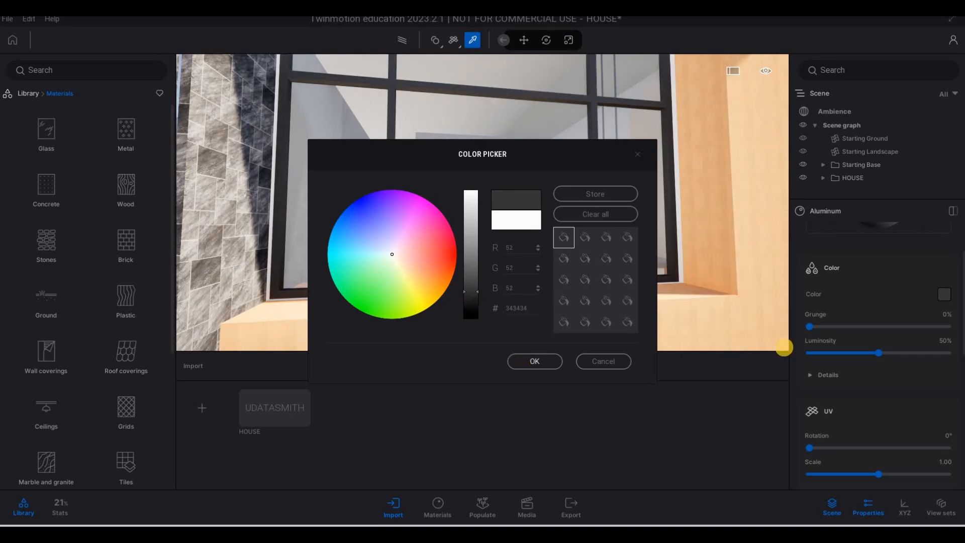
Examine the window frames, garage front and entrance facade for other parts needing the dark frame finish
key(s)
right_drag(612, 272, 642, 260)
key(a)
key(w)
key(e)
key(d)
key(s)
key(w)
key(e)
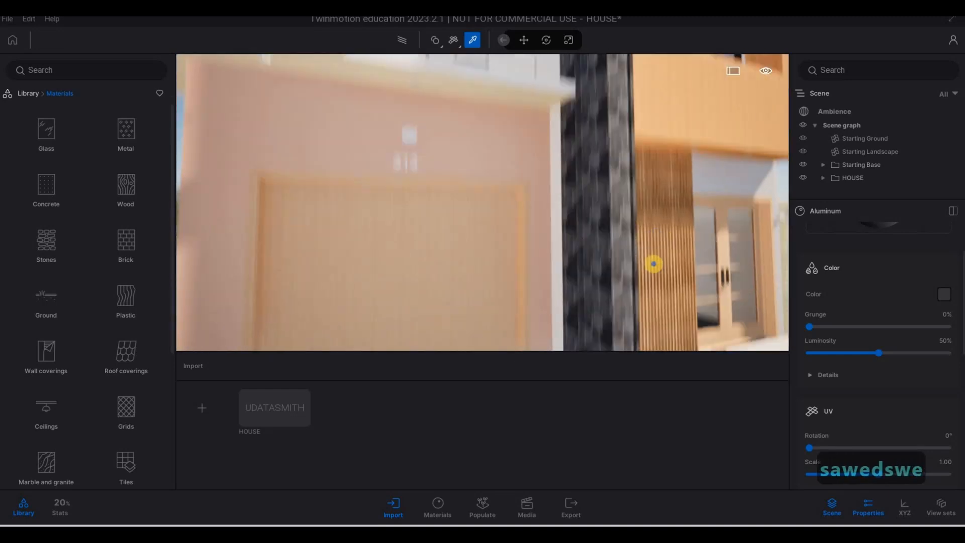
key(s)
key(q)
key(s)
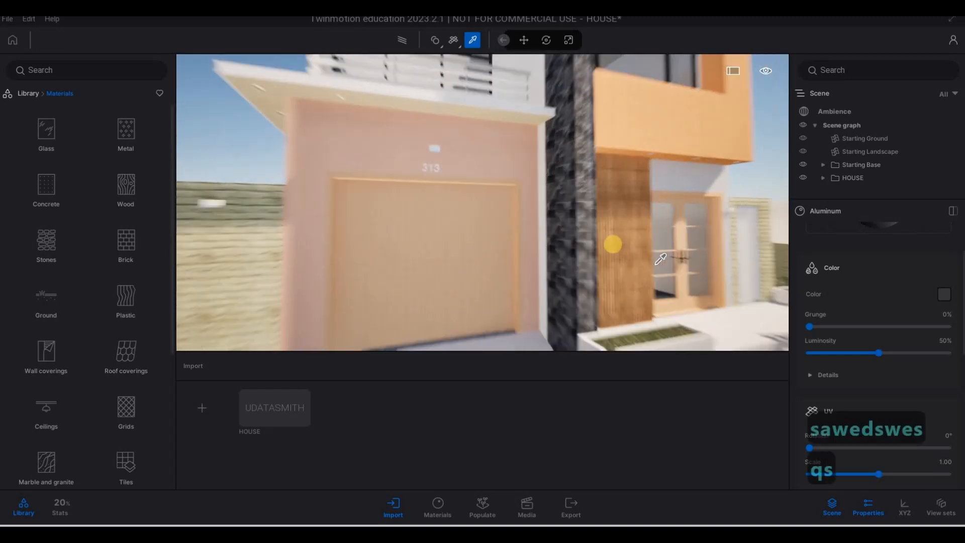
key(q)
Apply the dark Aluminum material to the balcony railing's posts, top rail and horizontal bars
key(w)
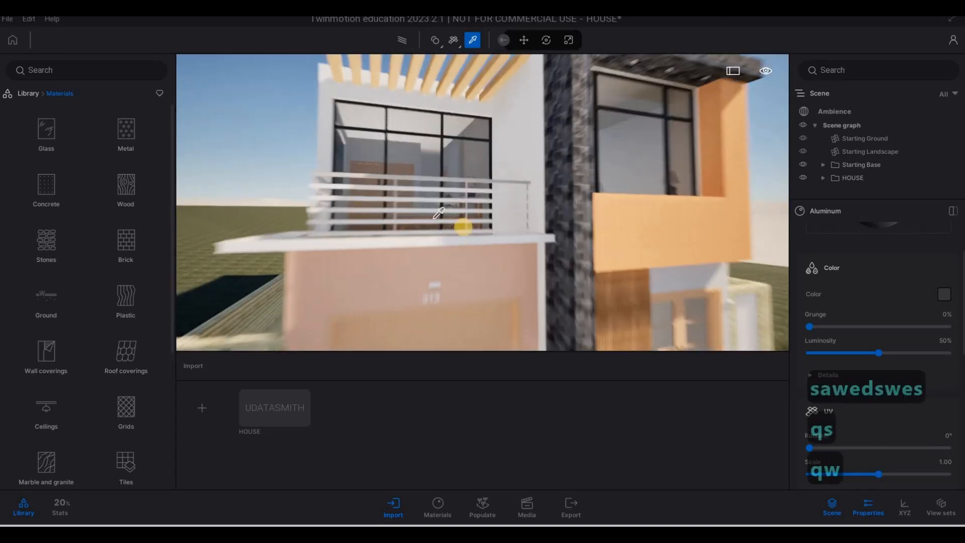
key(w)
key(q)
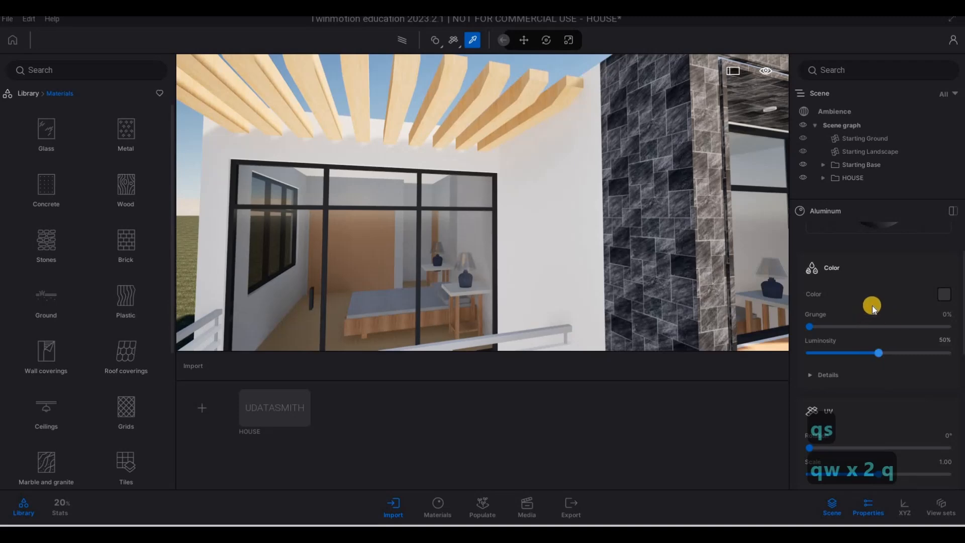
key(a)
scroll(872, 261, up, 2)
key(s)
key(e)
key(w)
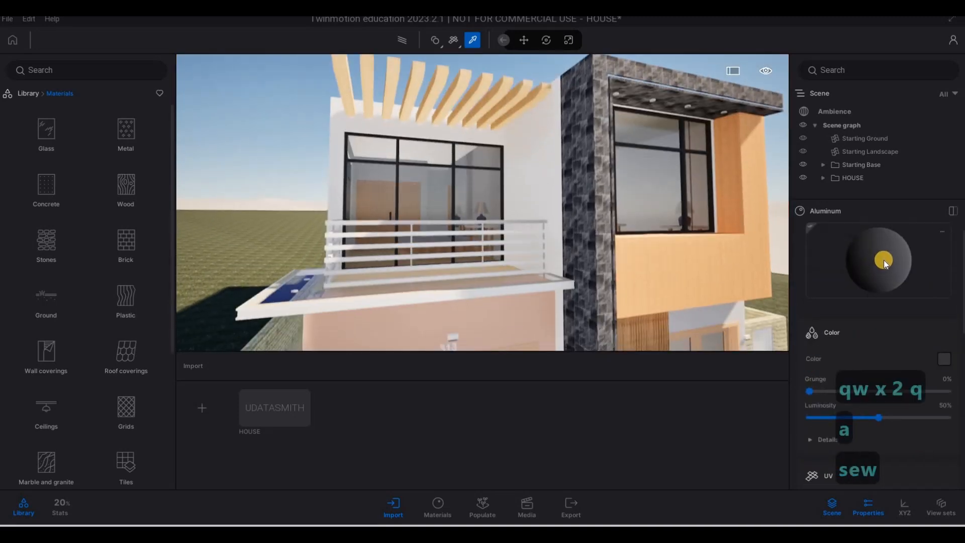
drag(884, 261, 531, 227)
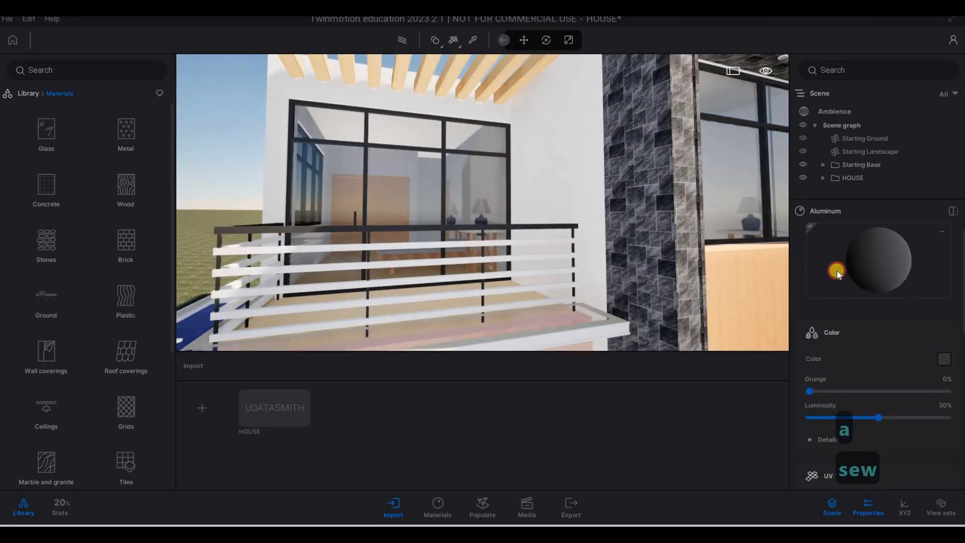
drag(849, 266, 541, 243)
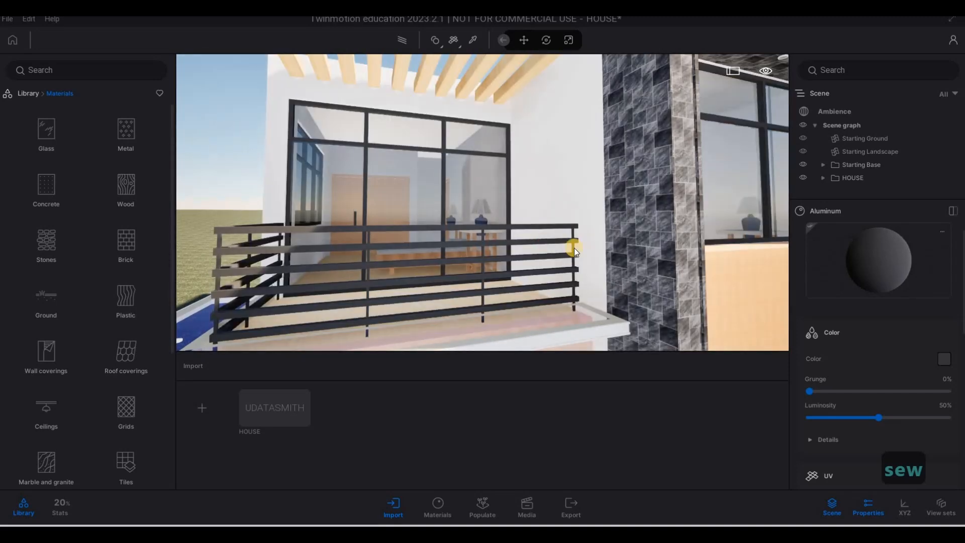
Apply the dark Aluminum material to the house number on the wall above the garage door
key(s)
key(e)
key(w)
key(d)
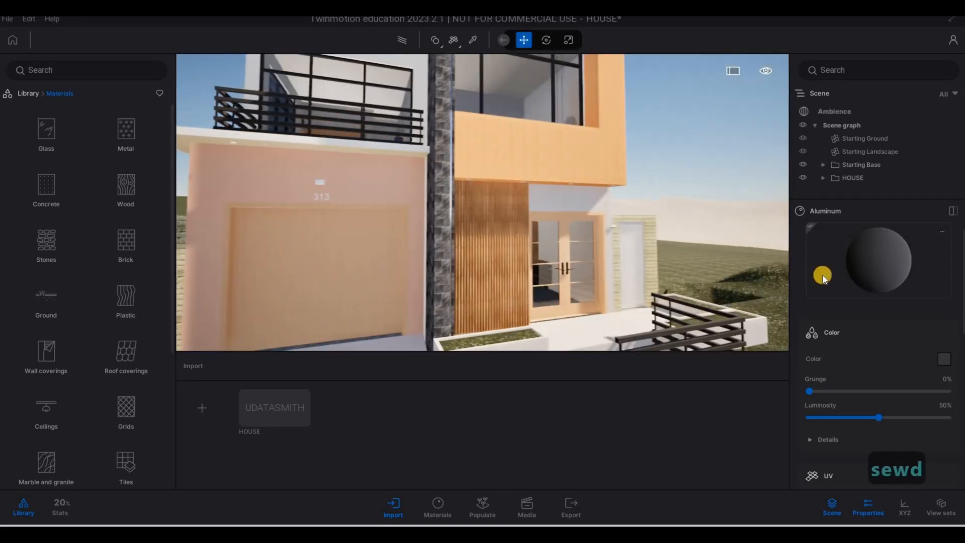
key(w)
key(d)
key(w)
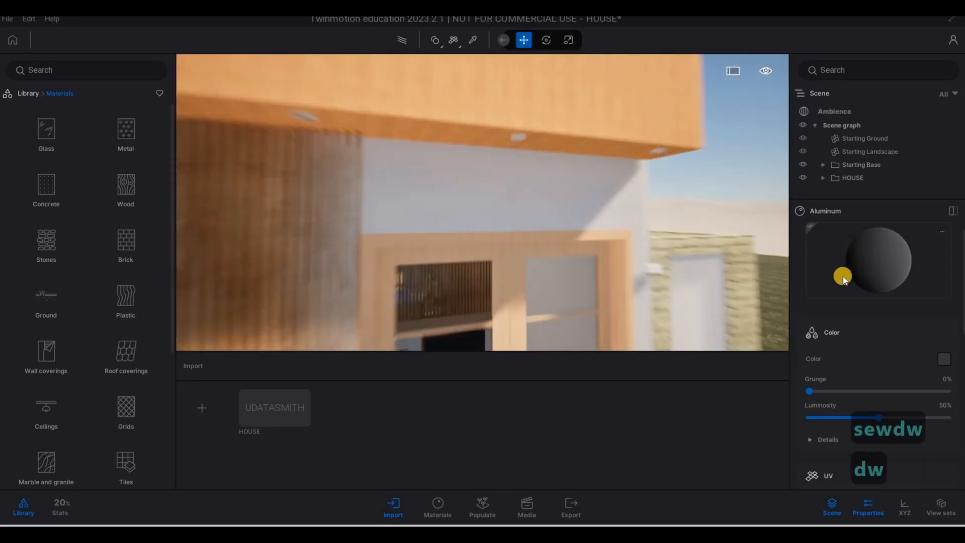
key(d)
key(s)
key(a)
key(w)
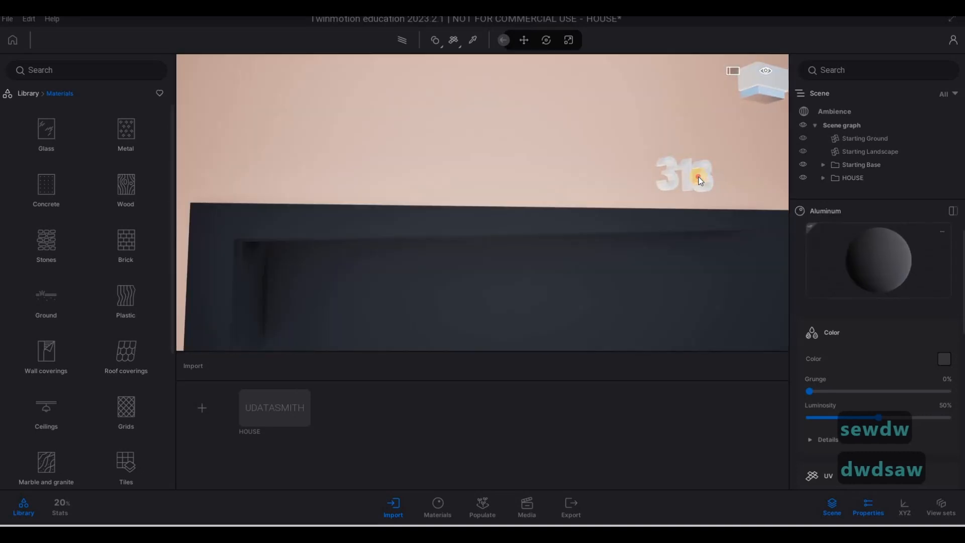
click(693, 175)
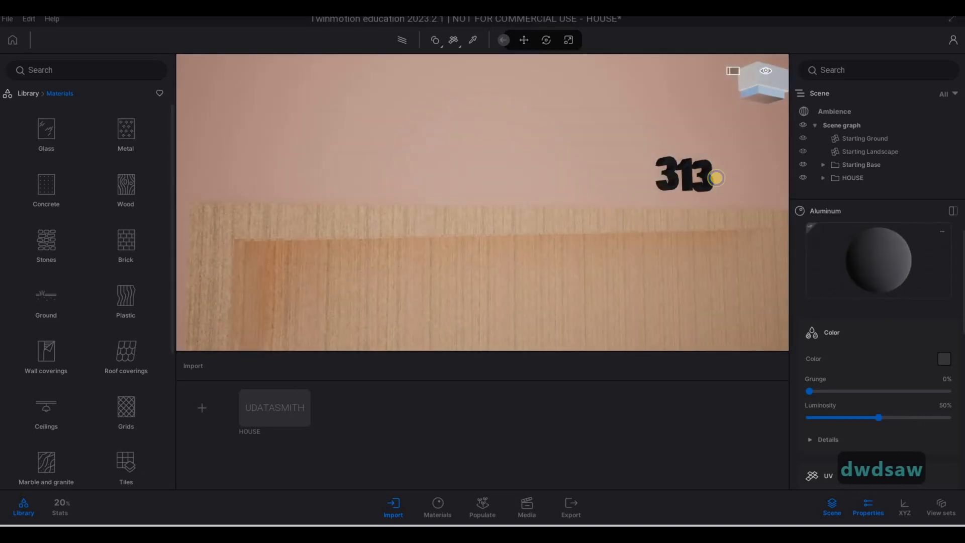
Examine the wall lights above the garage door and on the stone side wall for missing or wrong finishes
key(a)
key(d)
key(a)
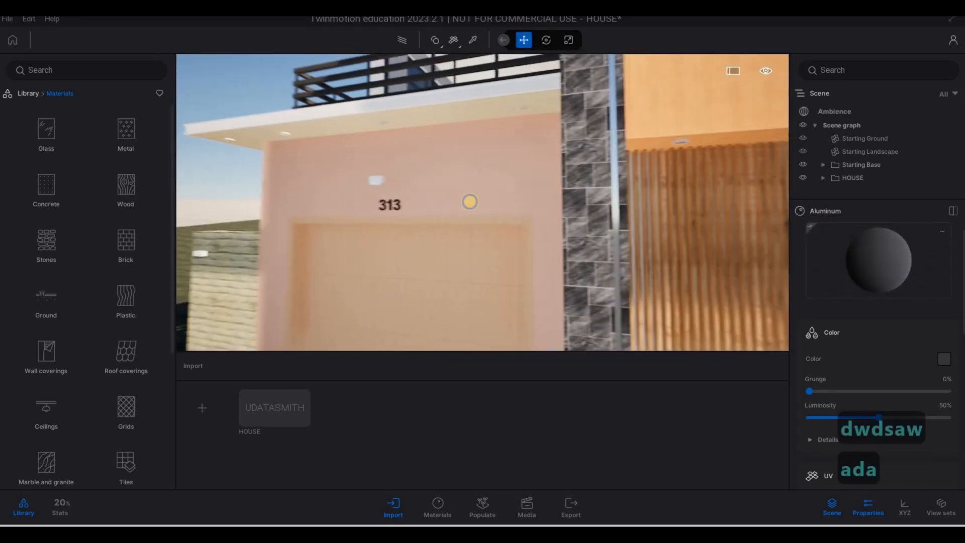
key(a)
key(d)
key(w)
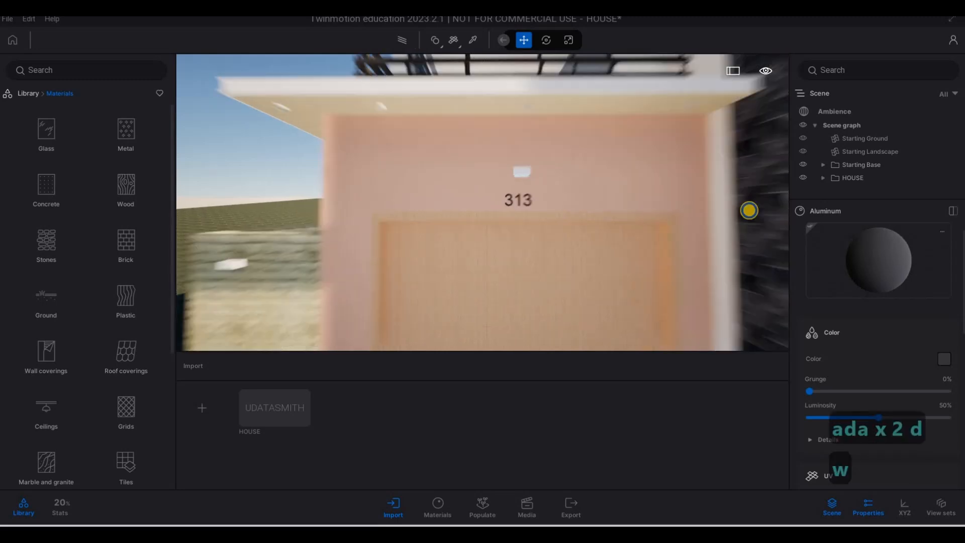
key(a)
key(d)
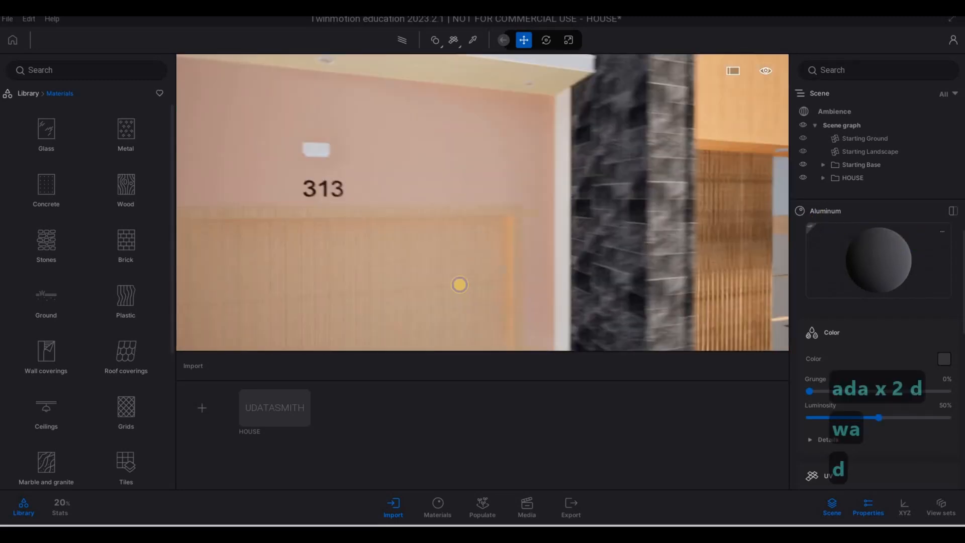
key(s)
key(a)
key(d)
key(s)
key(a)
key(w)
key(a)
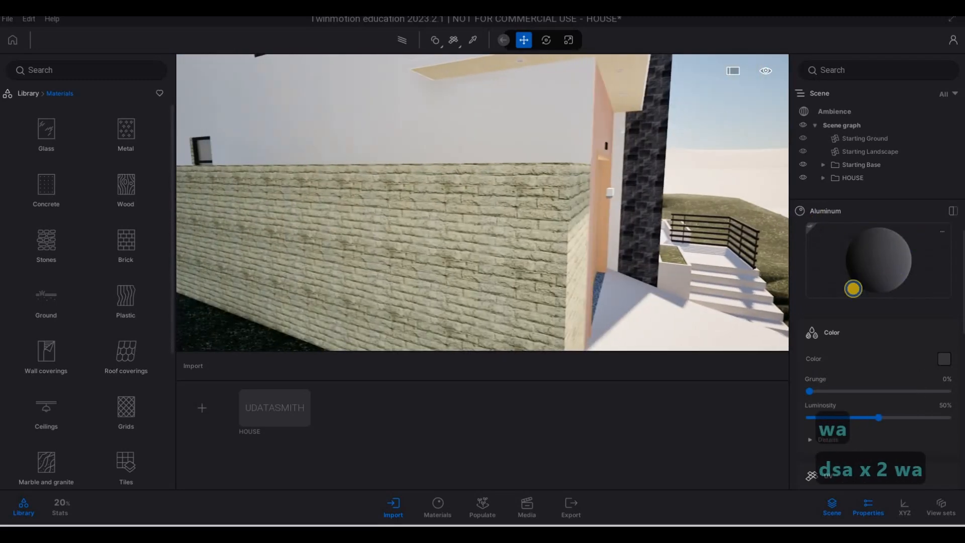
Inspect the entrance door, its side wall with the light fixture and the overall front facade from outside
key(w)
key(d)
key(d)
key(w)
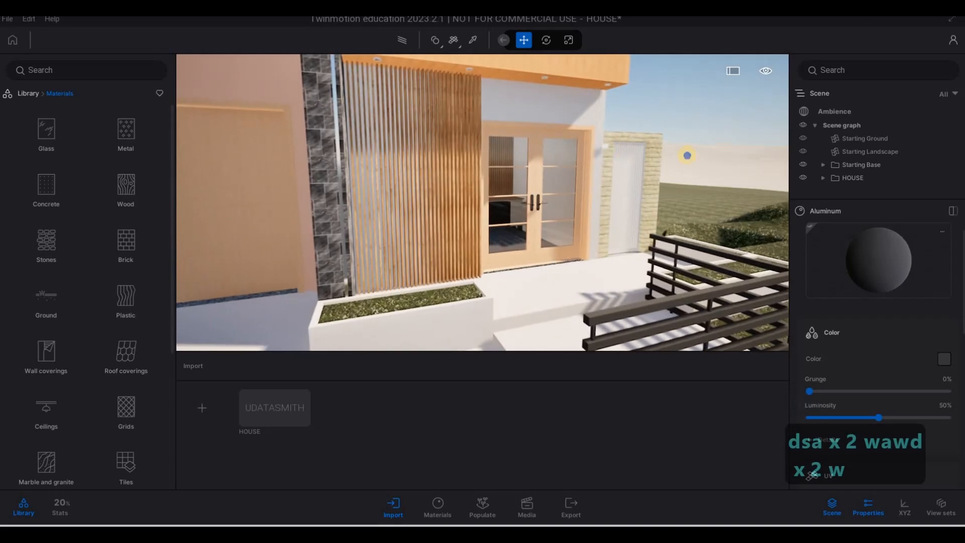
key(w)
key(w)
key(s)
key(d)
key(w)
key(d)
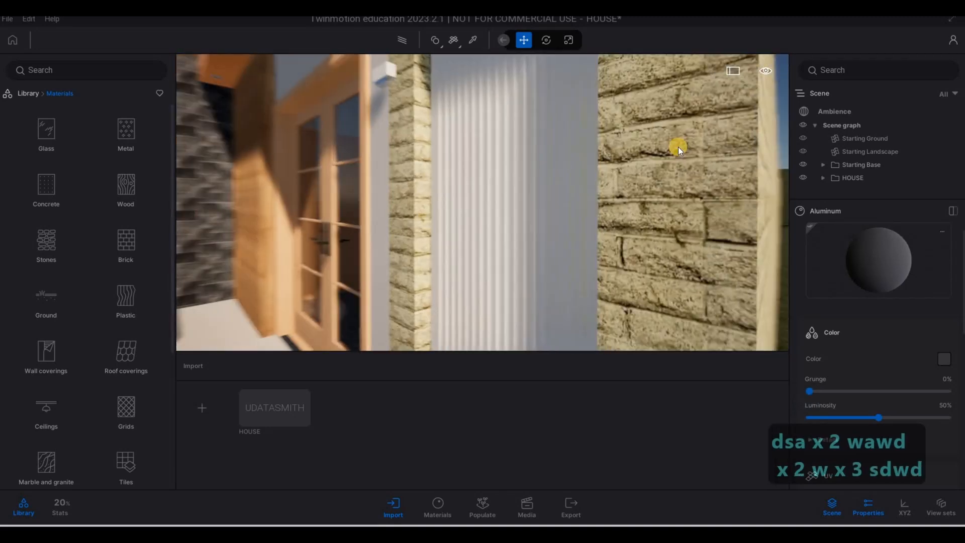
key(d)
key(a)
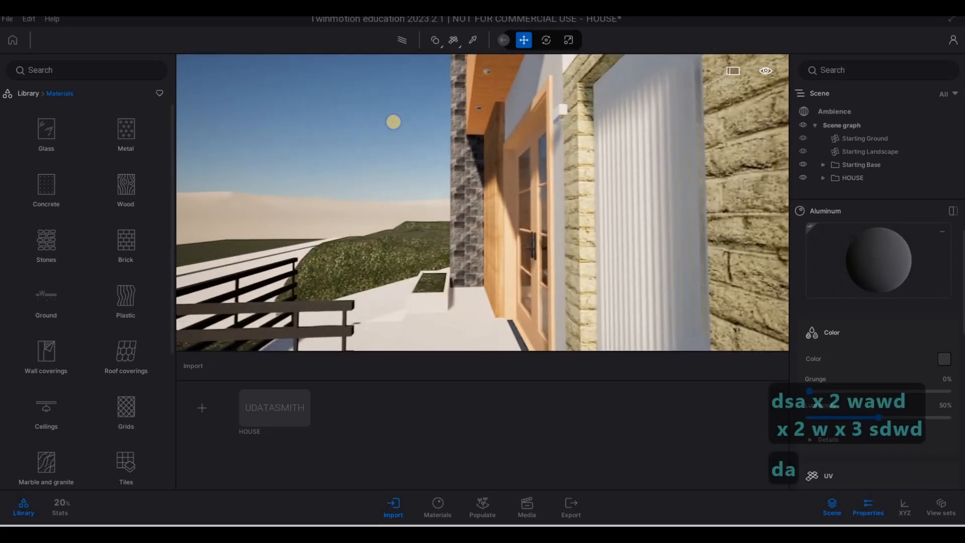
key(s)
key(a)
key(a)
key(a)
key(a)
key(a)
key(a)
key(a)
key(a)
key(a)
key(a)
key(a)
key(a)
key(w)
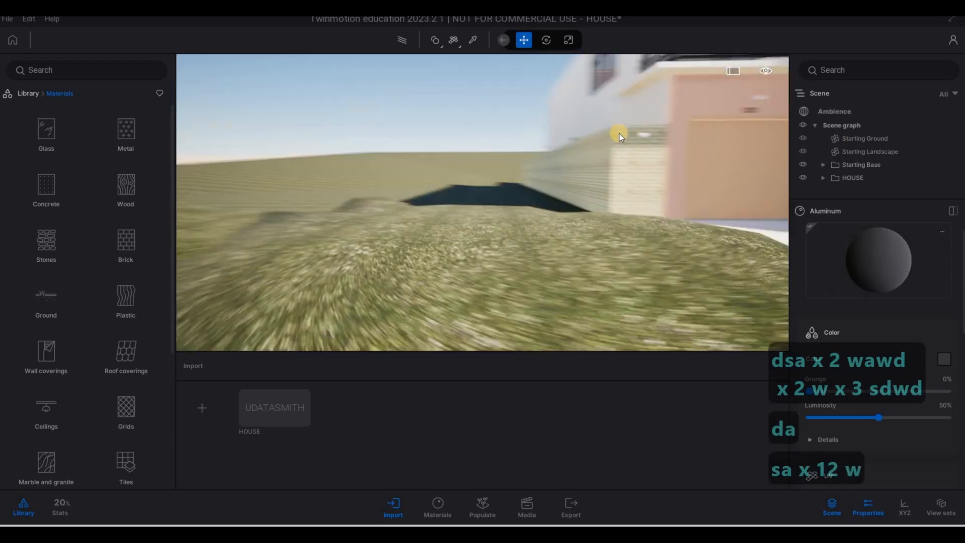
key(d)
key(w)
key(q)
key(d)
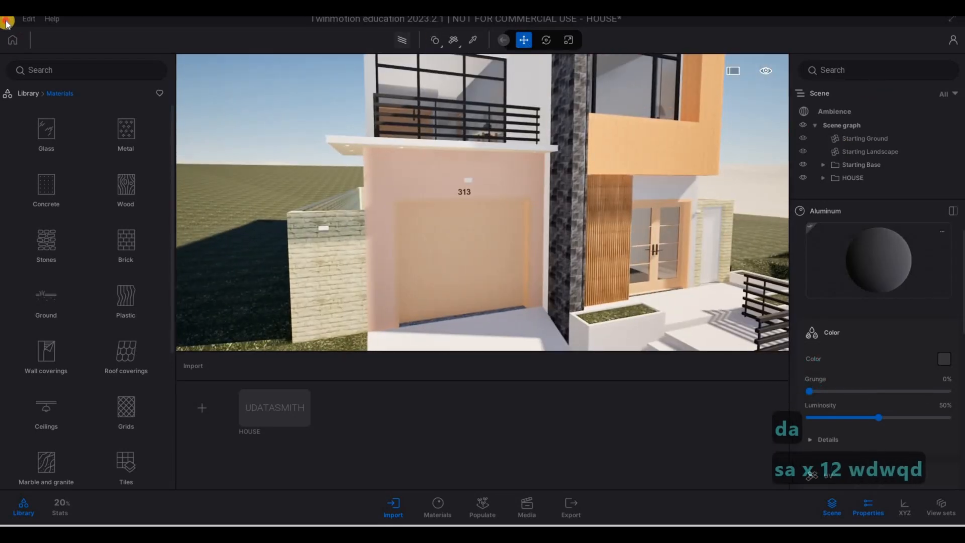
Save the scene, switch to Revit and open the in-place wall light model on the stone side wall for editing
click(23, 101)
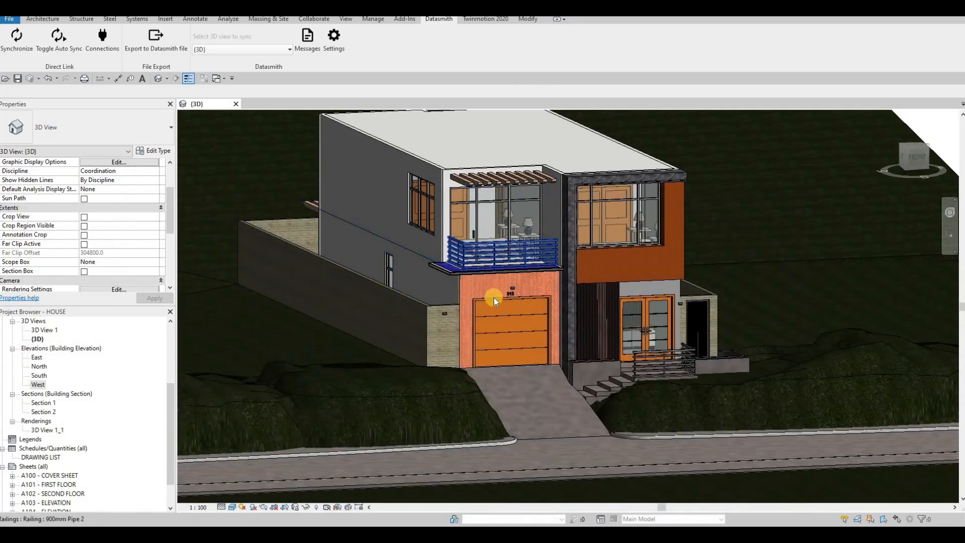
scroll(529, 301, up, 5)
shift+middle_drag(602, 305, 663, 302)
shift+middle_drag(351, 286, 766, 289)
scroll(766, 288, up, 2)
click(476, 116)
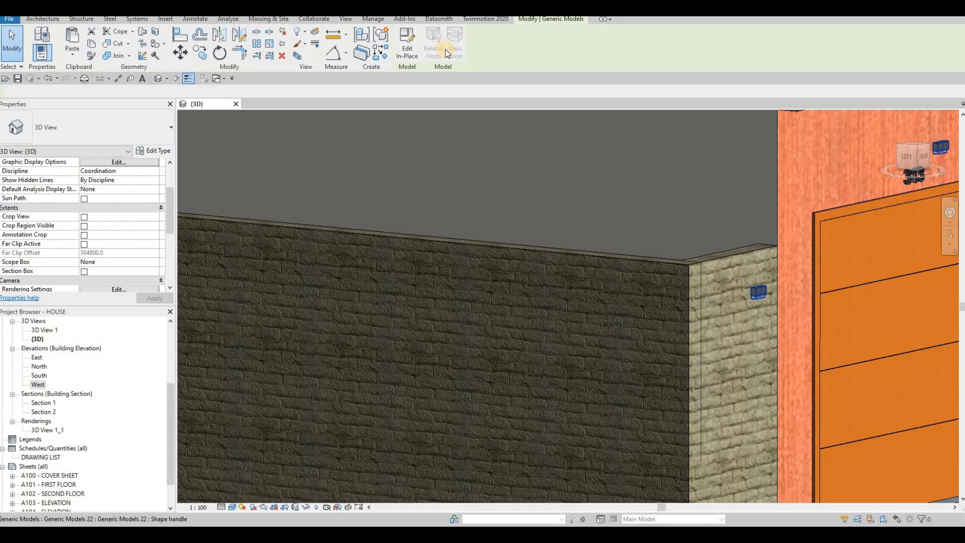
double_click(760, 293)
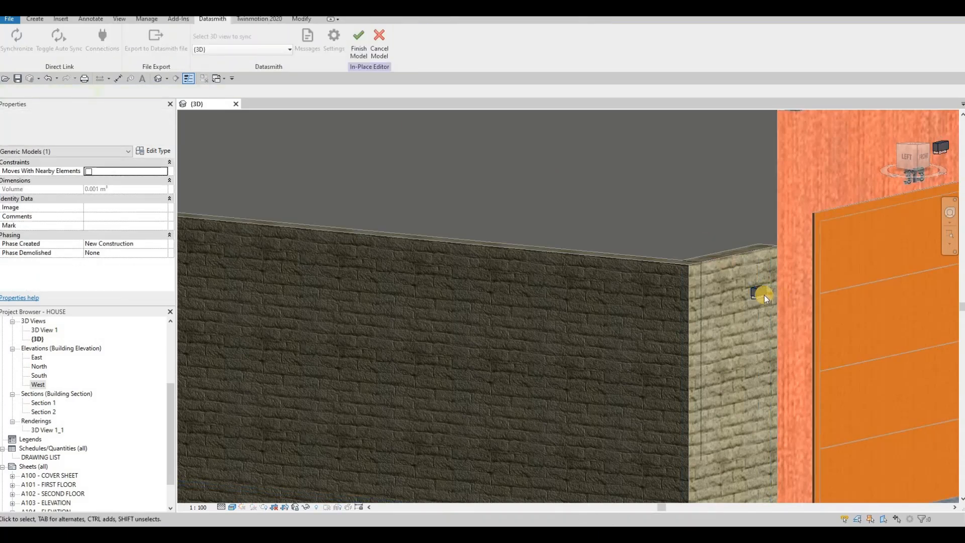
Align the aluminum housing of the stone side wall's light with the wall face using Align
click(760, 291)
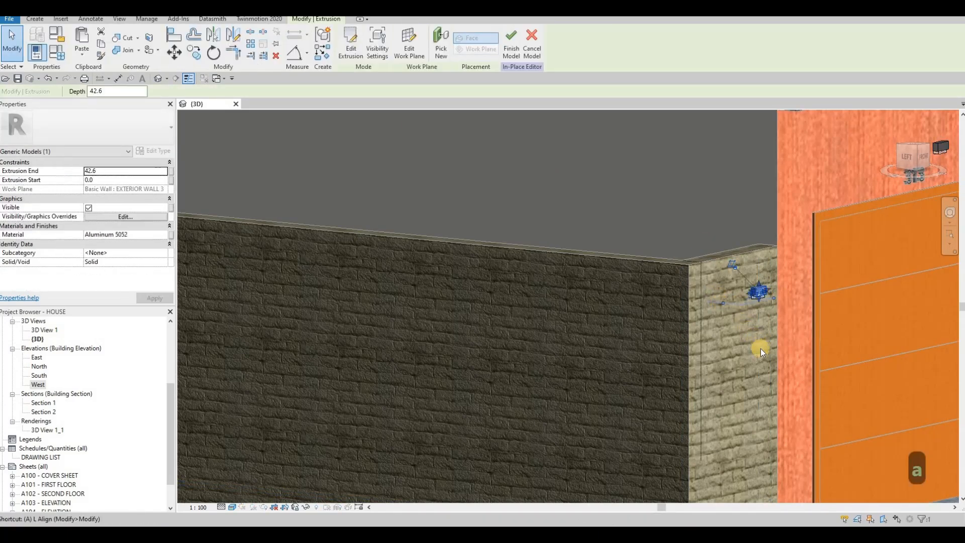
key(w)
key(w)
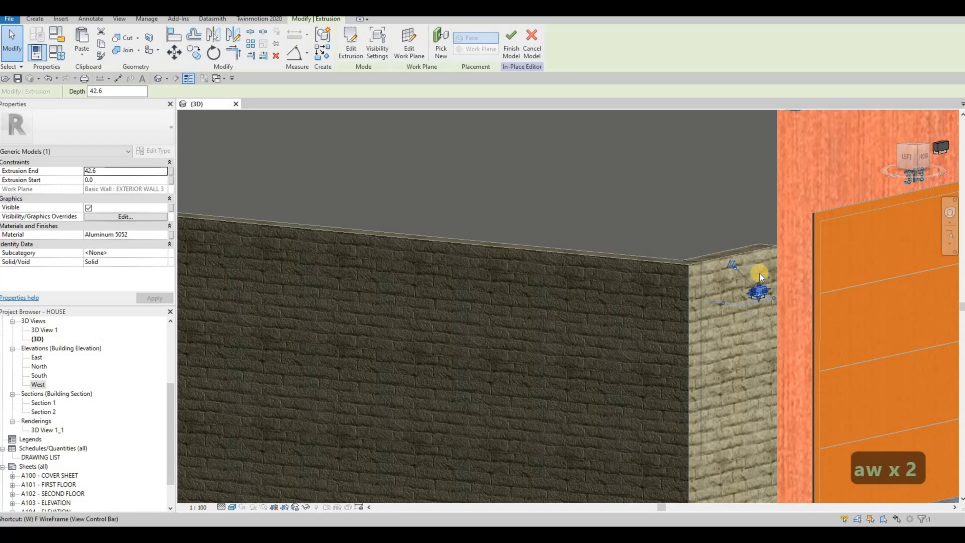
scroll(758, 273, up, 4)
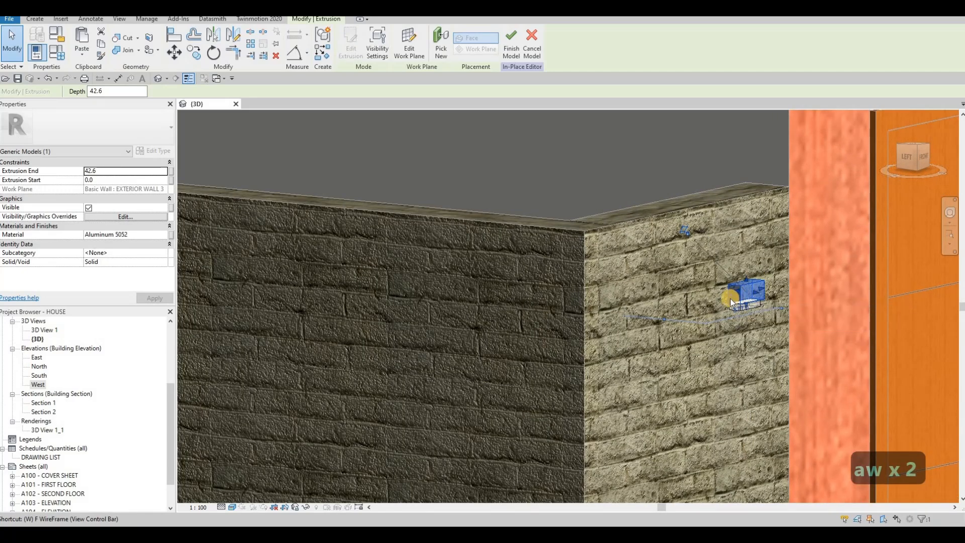
key(a)
key(l)
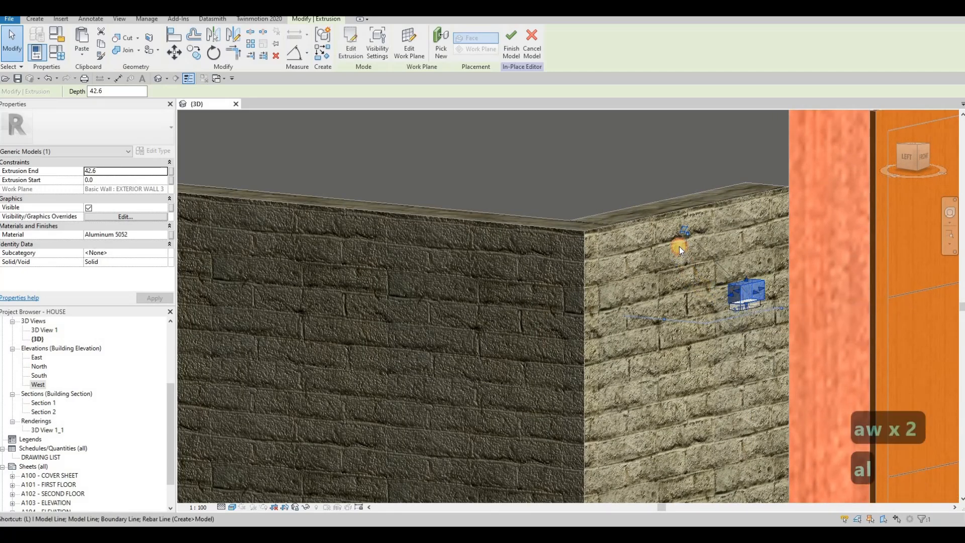
key(Escape)
key(Escape)
key(a)
key(l)
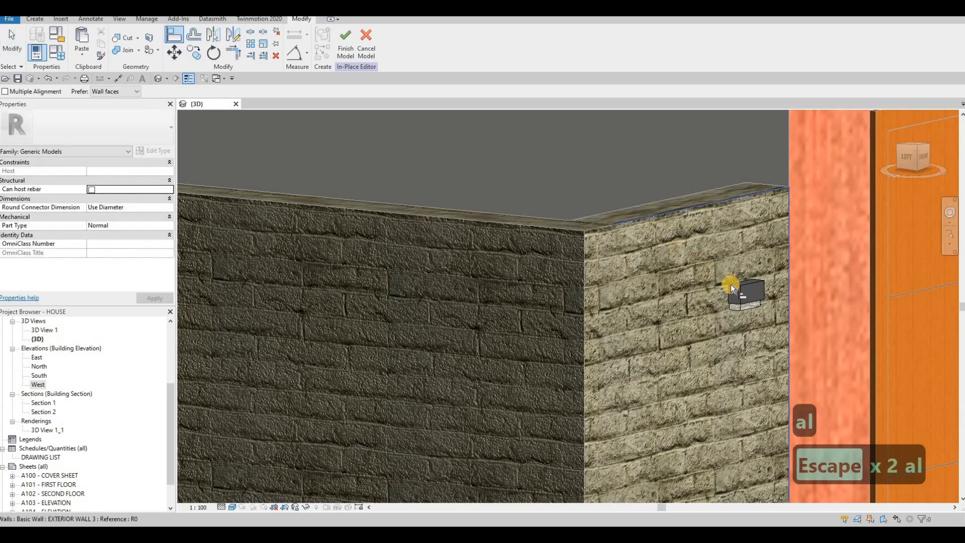
click(730, 285)
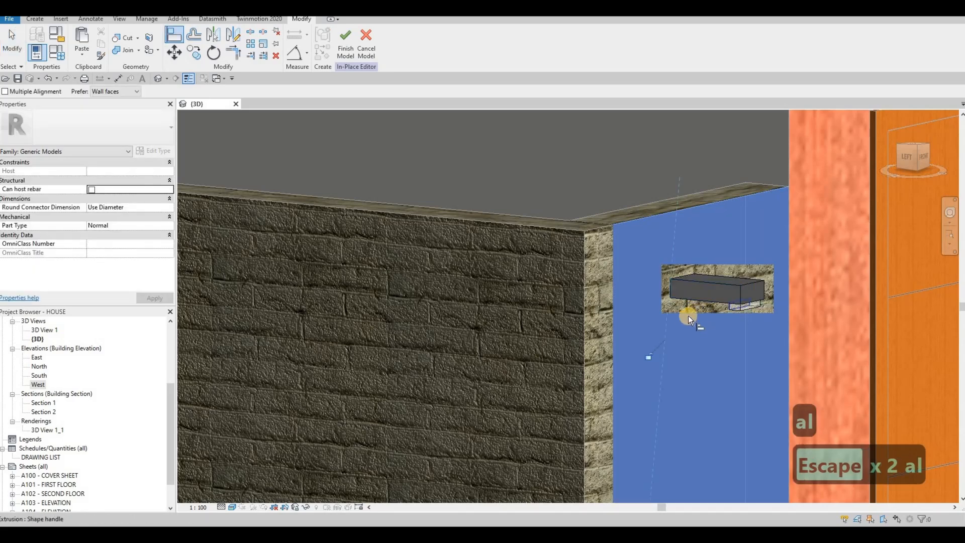
key(Escape)
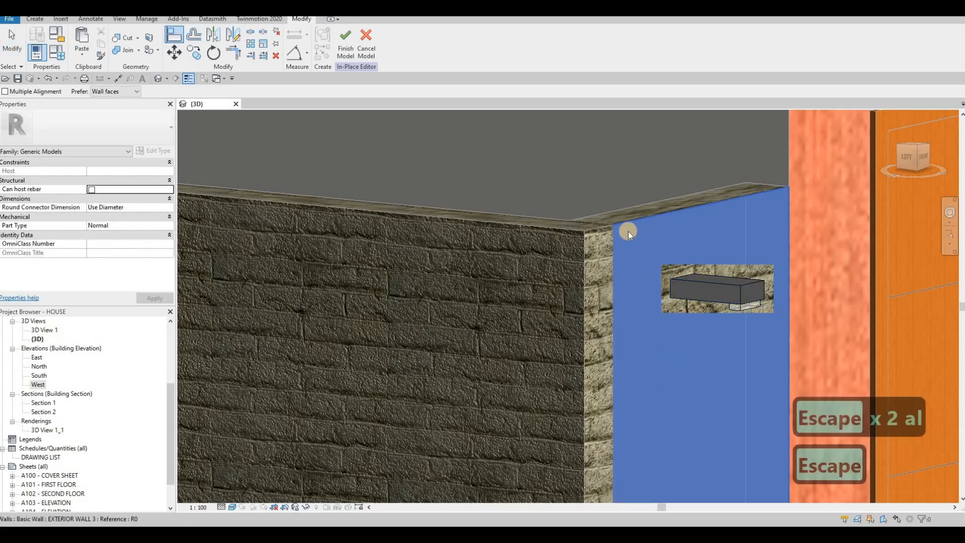
key(Escape)
key(Escape)
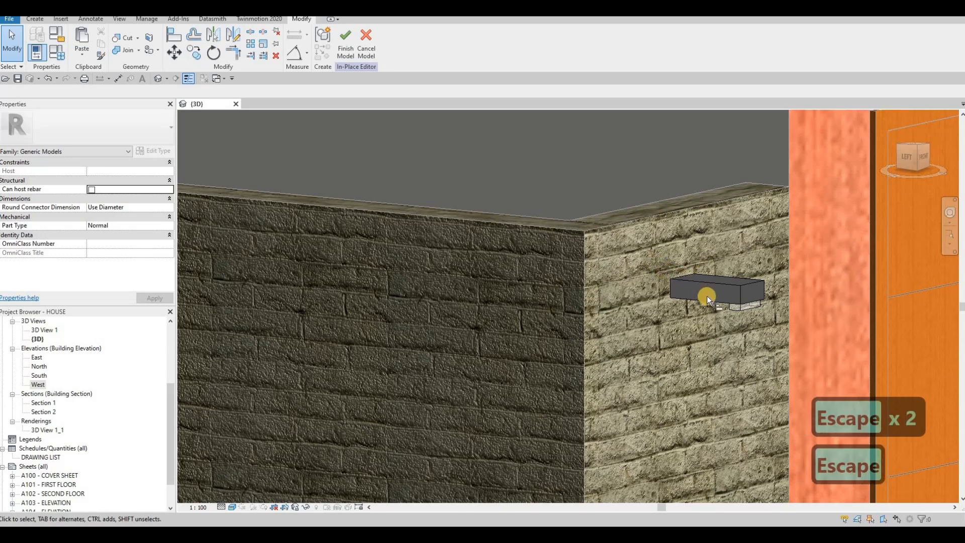
Align the glass part beneath the side wall light's housing with the same stone wall face
key(a)
key(l)
click(728, 308)
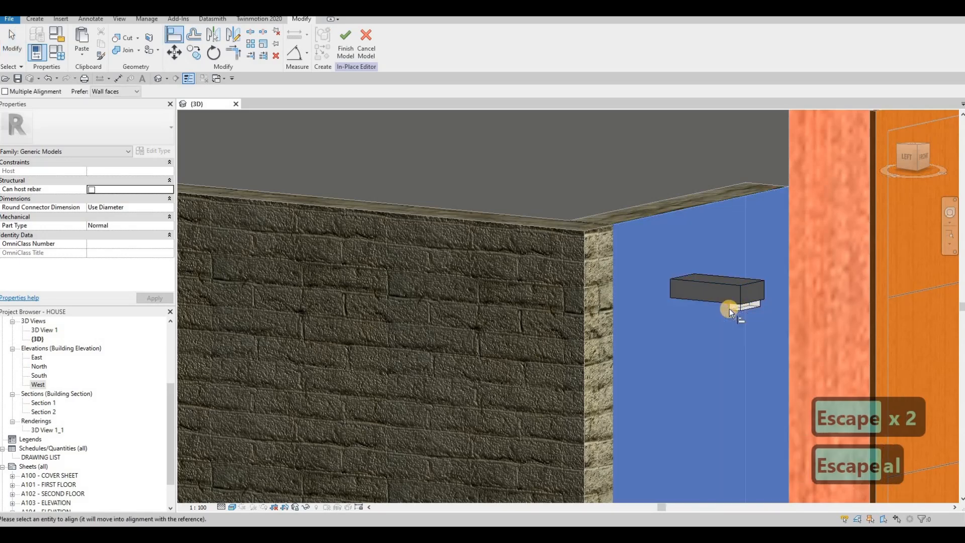
click(713, 301)
key(Escape)
key(Escape)
Shorten the side wall light's aluminum housing and glass extrusions against the stone wall, making the glass about 38 mm deep
click(755, 297)
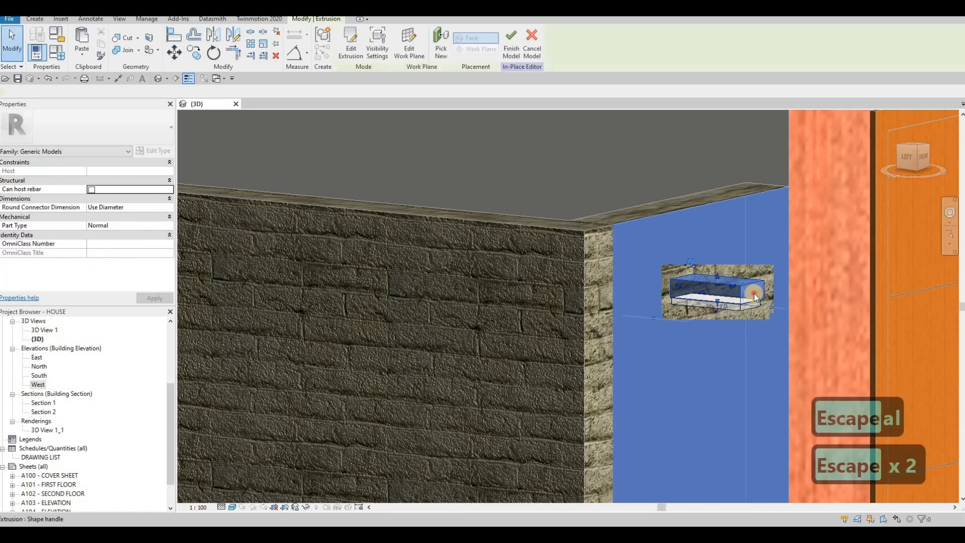
drag(709, 289, 698, 286)
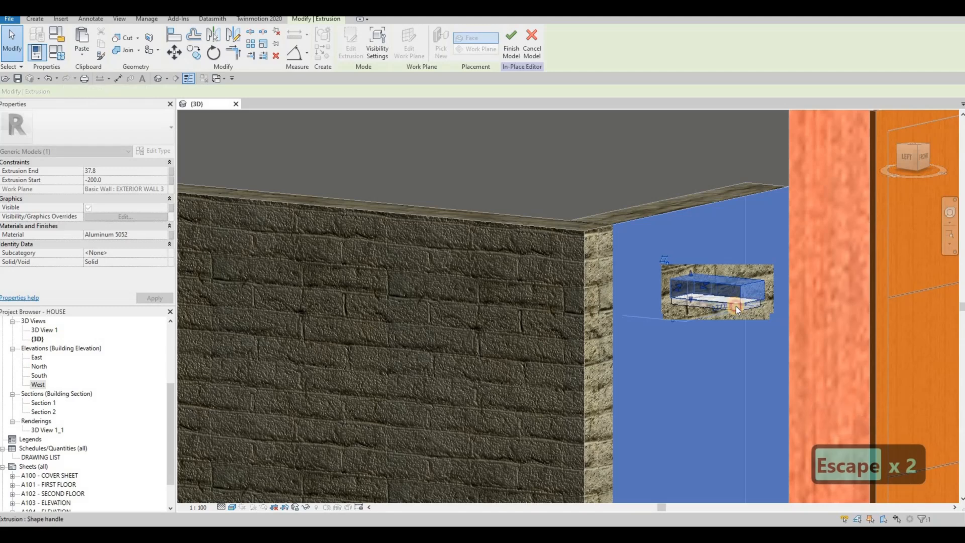
drag(752, 312, 655, 291)
click(695, 290)
scroll(684, 301, up, 5)
click(695, 305)
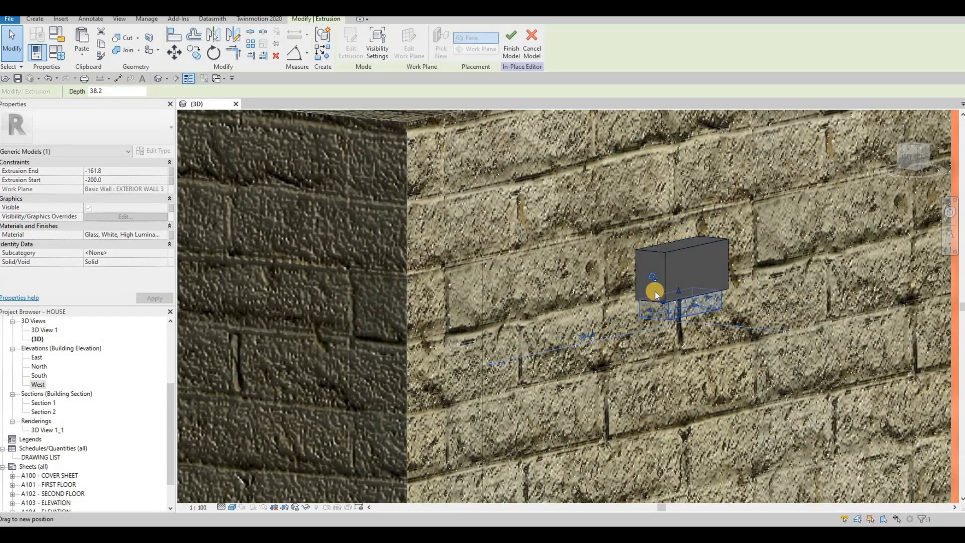
key(Escape)
Align the aluminum housing of the light above the garage door with the garage wall face
scroll(657, 290, down, 3)
scroll(546, 287, down, 2)
middle_drag(746, 297, 573, 297)
scroll(573, 298, down, 3)
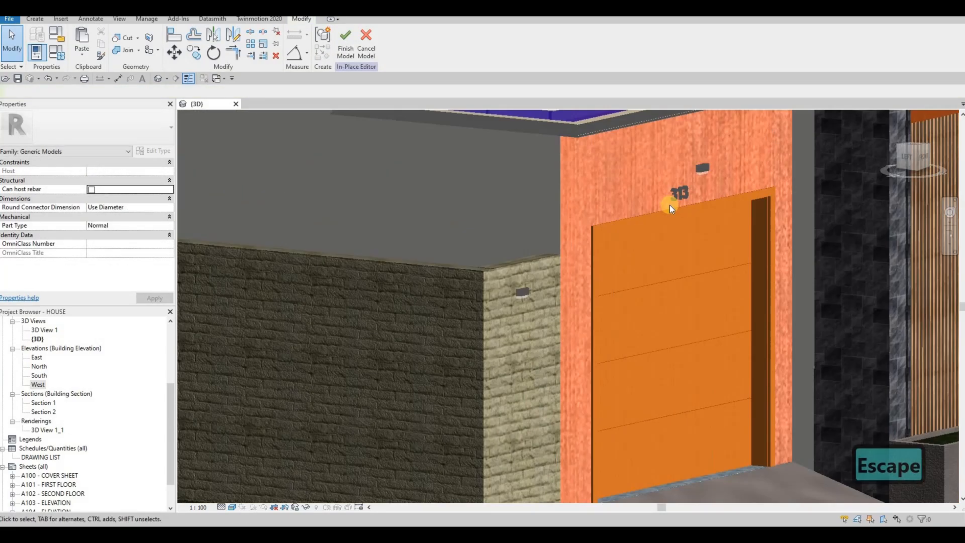
middle_drag(694, 180, 644, 236)
scroll(658, 217, up, 3)
click(644, 236)
key(Escape)
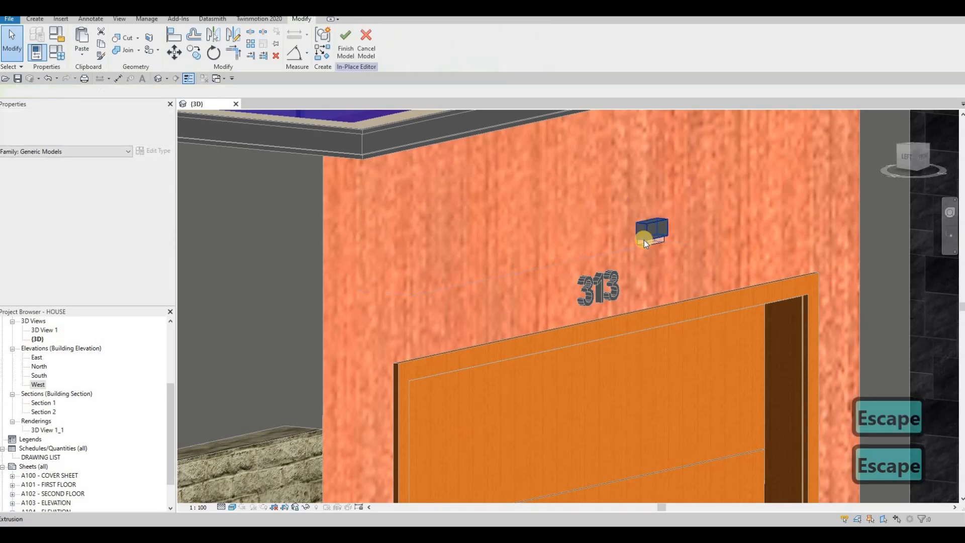
click(604, 215)
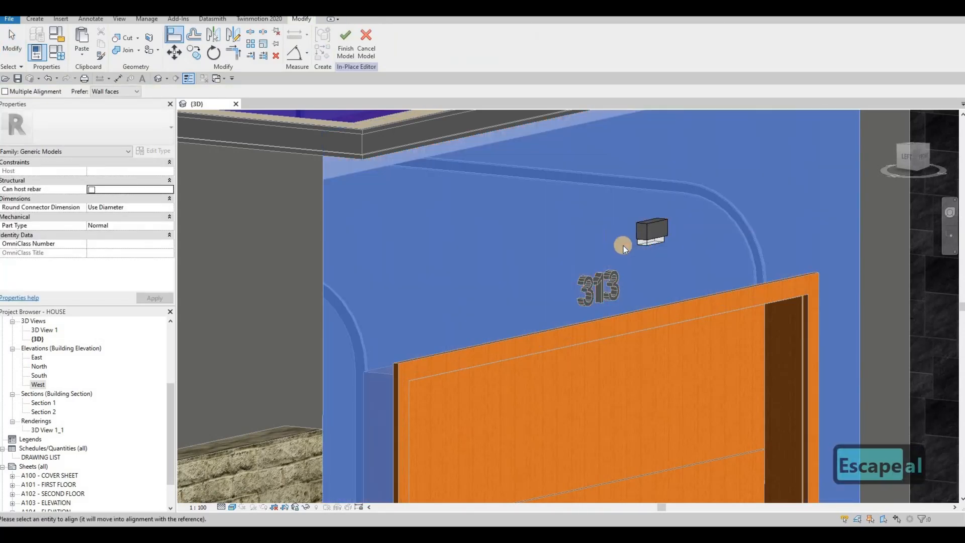
key(Escape)
key(a)
key(l)
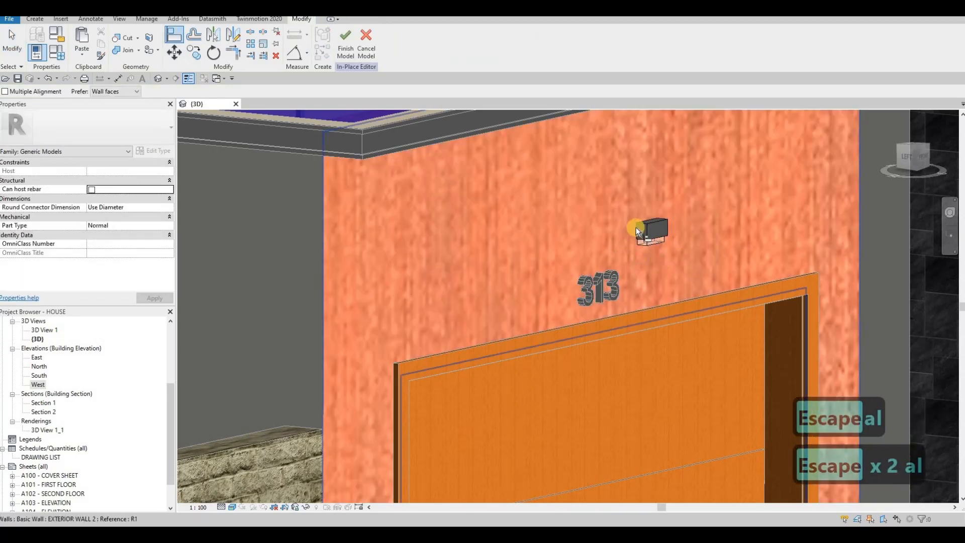
key(Escape)
key(Escape)
Align the glass part of the light above the garage door with the garage wall face
key(a)
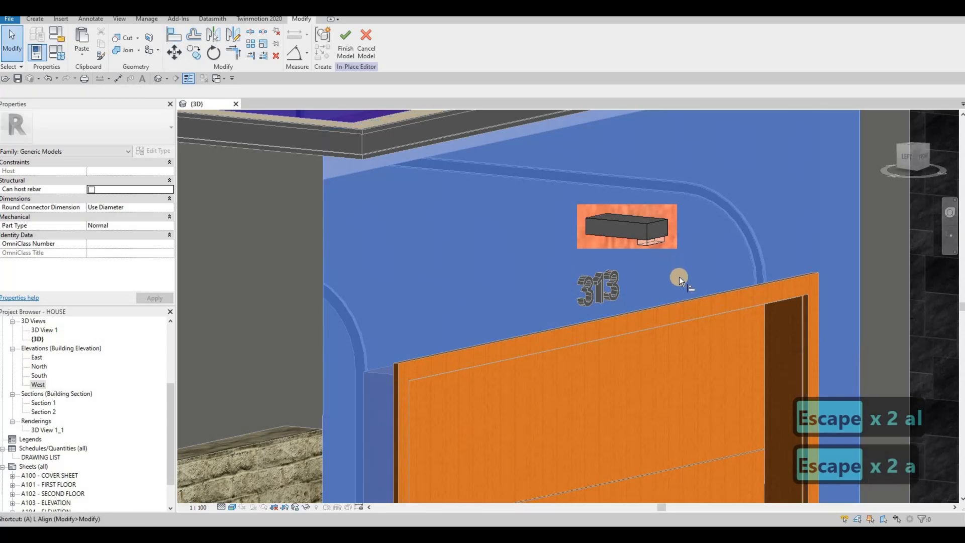
key(l)
click(638, 243)
click(635, 246)
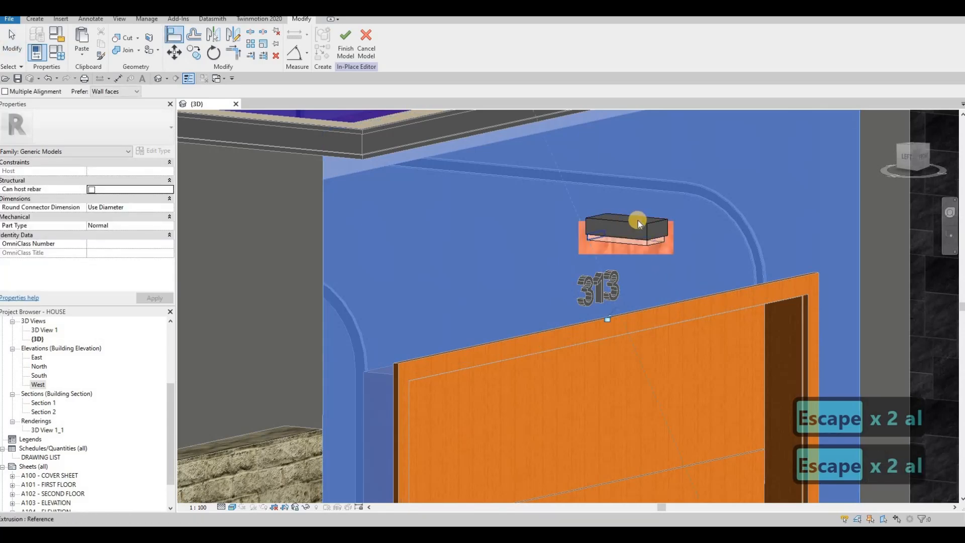
key(Escape)
key(Escape)
Shorten the garage light's aluminum housing to a depth of about 43 mm and pull its glass extrusion back to match
scroll(628, 221, up, 1)
click(669, 231)
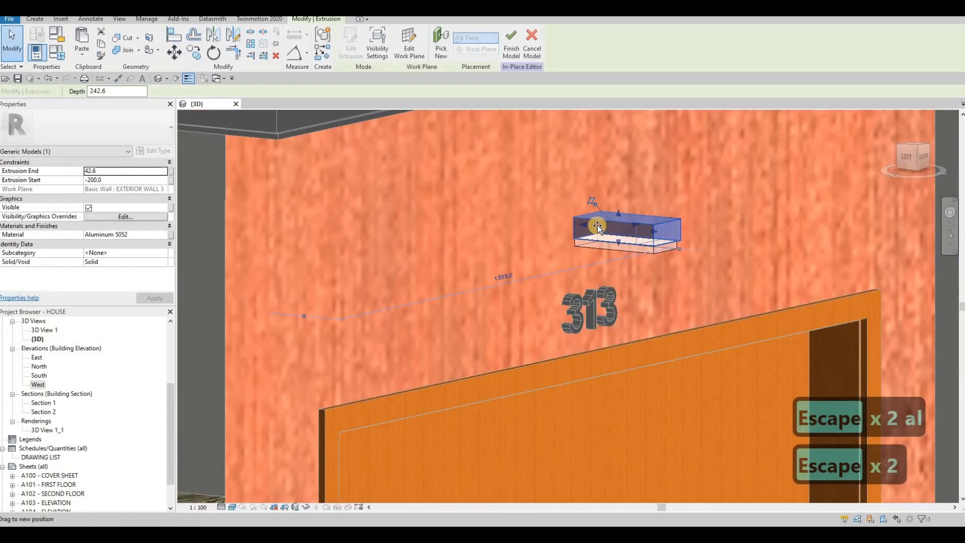
click(645, 254)
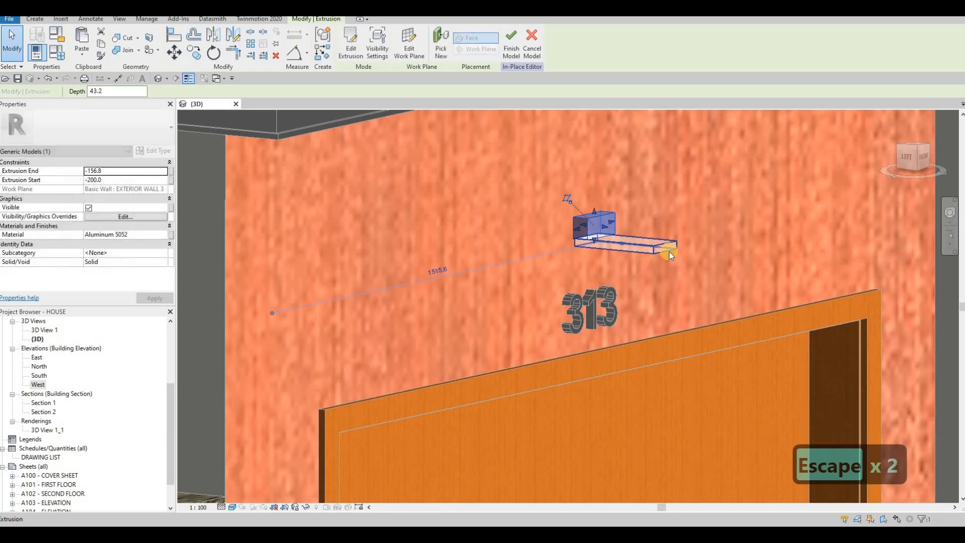
drag(598, 243, 599, 246)
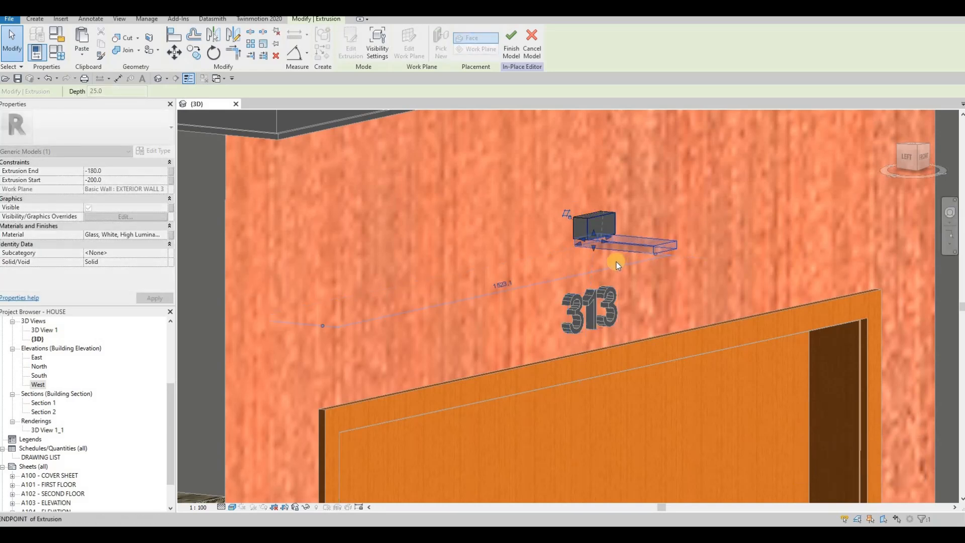
key(Escape)
key(Escape)
Finish the in-place editing of the wall light model
shift+middle_drag(632, 272, 566, 301)
scroll(628, 264, down, 3)
shift+middle_drag(700, 256, 819, 279)
scroll(639, 293, down, 1)
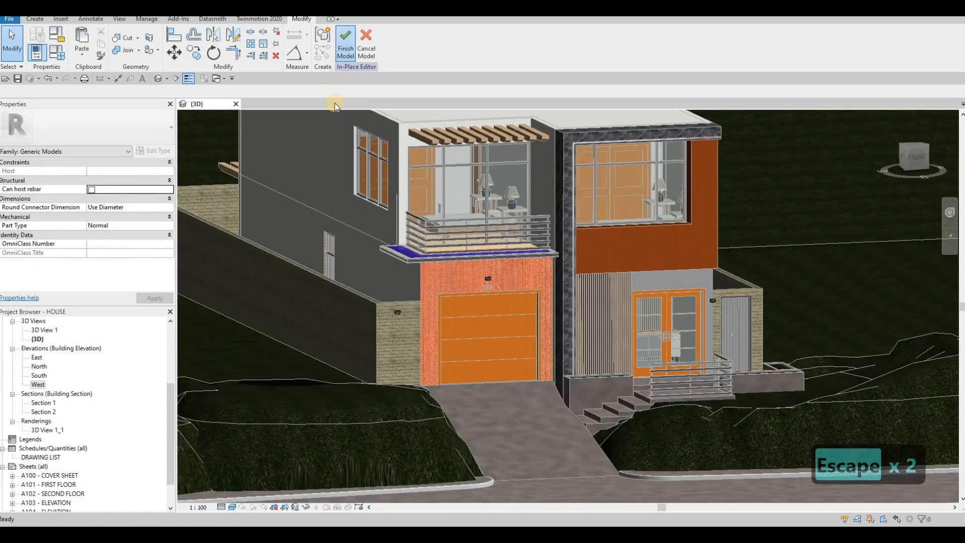
click(346, 39)
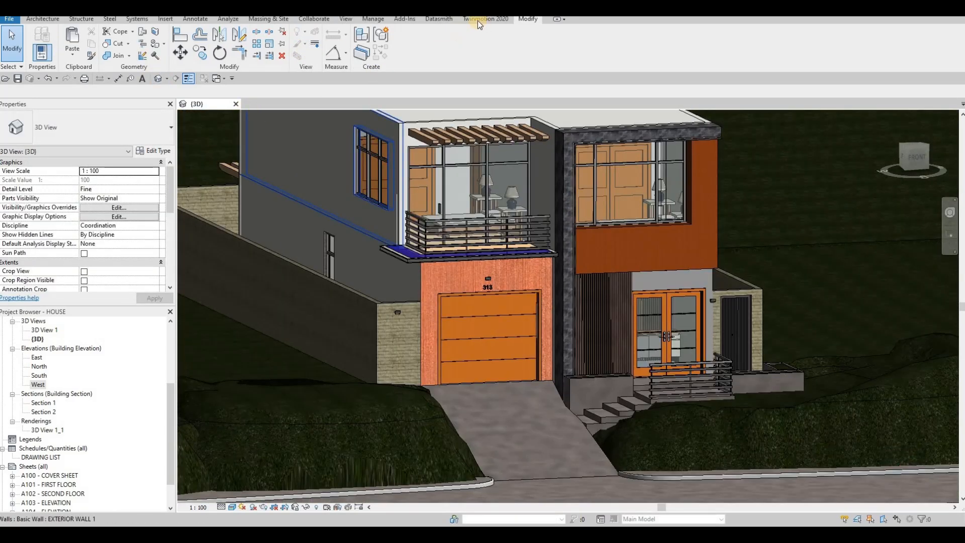
Export the 3D view to Datasmith over the existing HOUSE.udatasmith file and save the Revit project
click(439, 19)
click(160, 40)
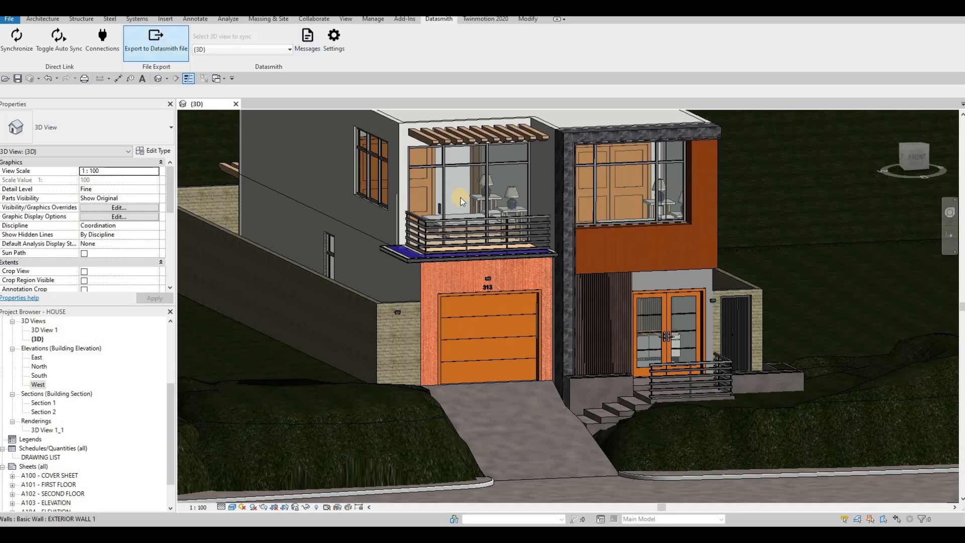
click(399, 256)
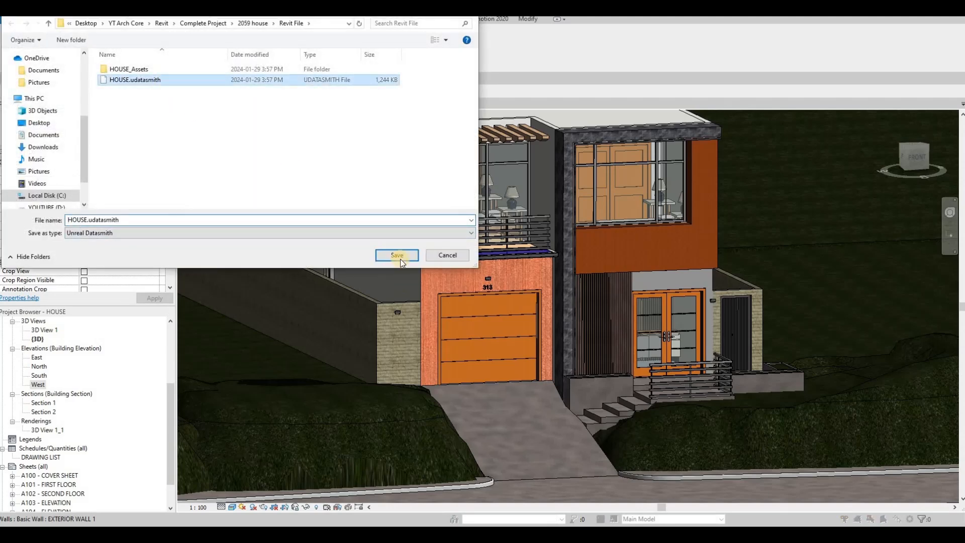
click(518, 271)
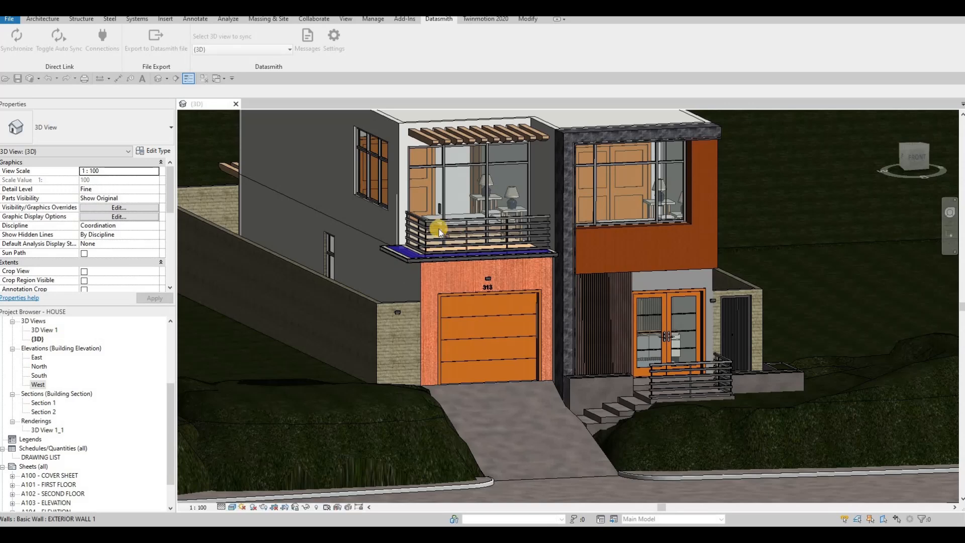
click(18, 79)
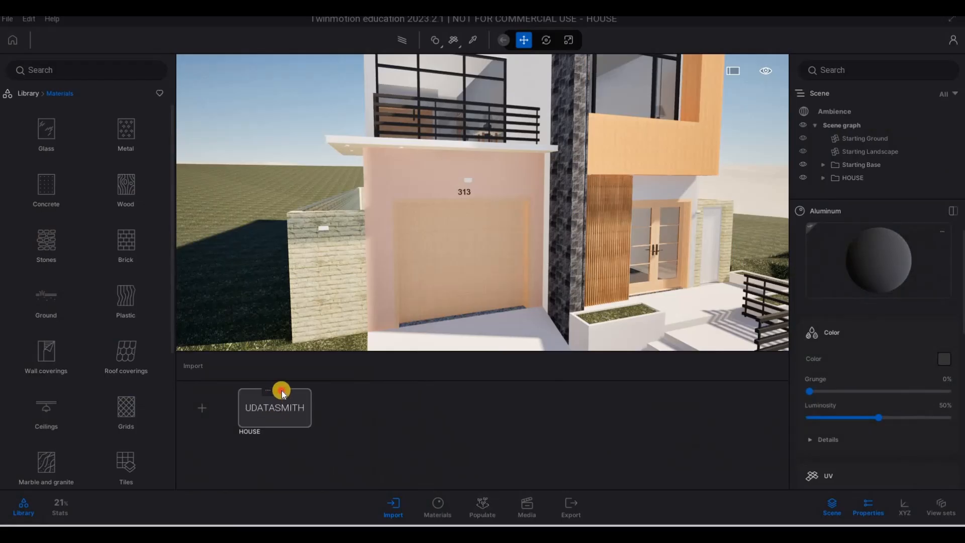
Switch to Twinmotion and reload the imported HOUSE Datasmith model
click(282, 390)
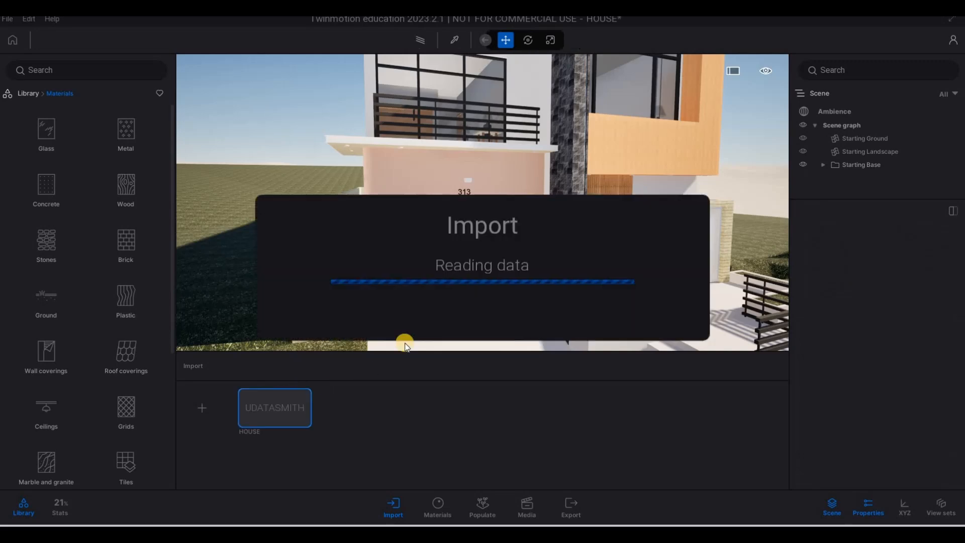
key(Escape)
Examine the reloaded model's front facade, from the garage wall light to the slatted wall beside the entrance
key(a)
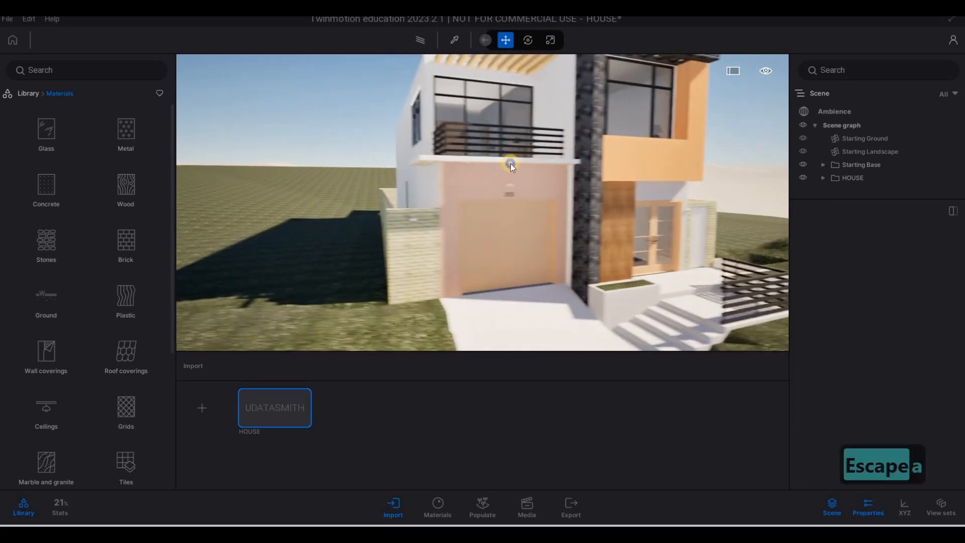
key(w)
key(w)
key(q)
key(d)
key(d)
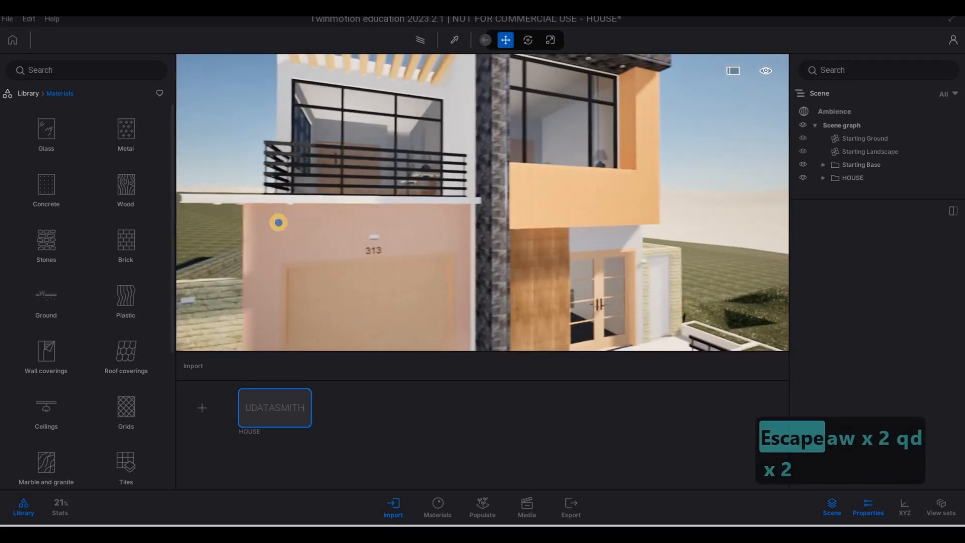
key(e)
key(w)
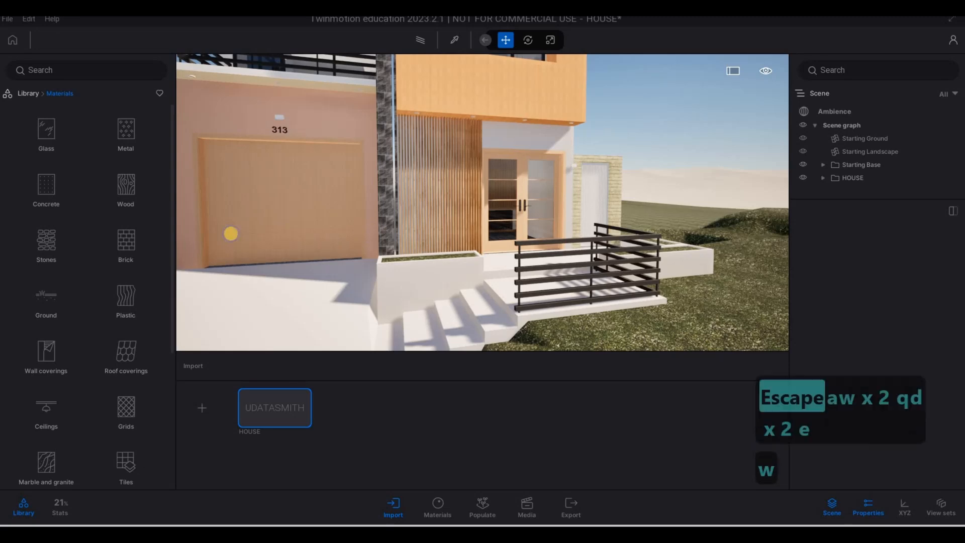
key(d)
key(w)
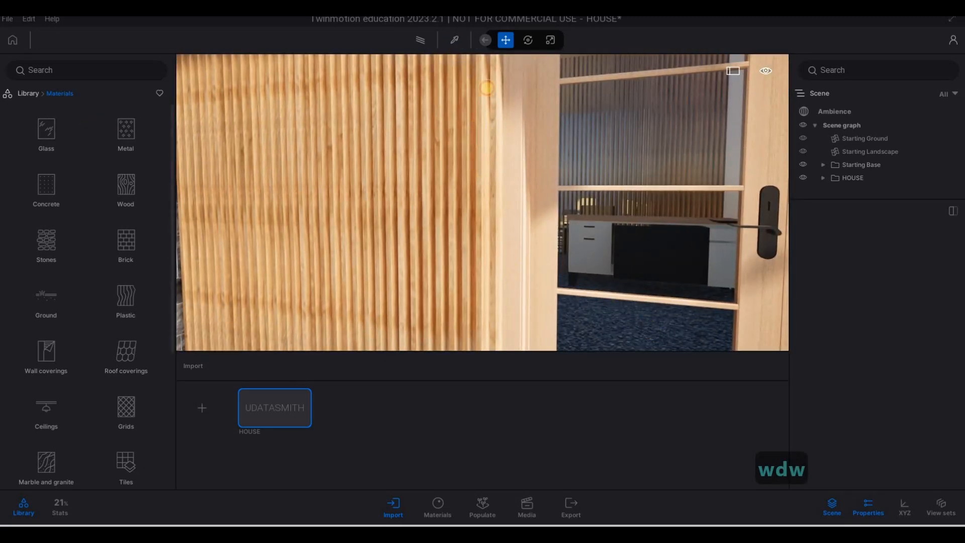
Sample the birch material of the slatted wall beside the front door and browse the library's wood materials
click(501, 114)
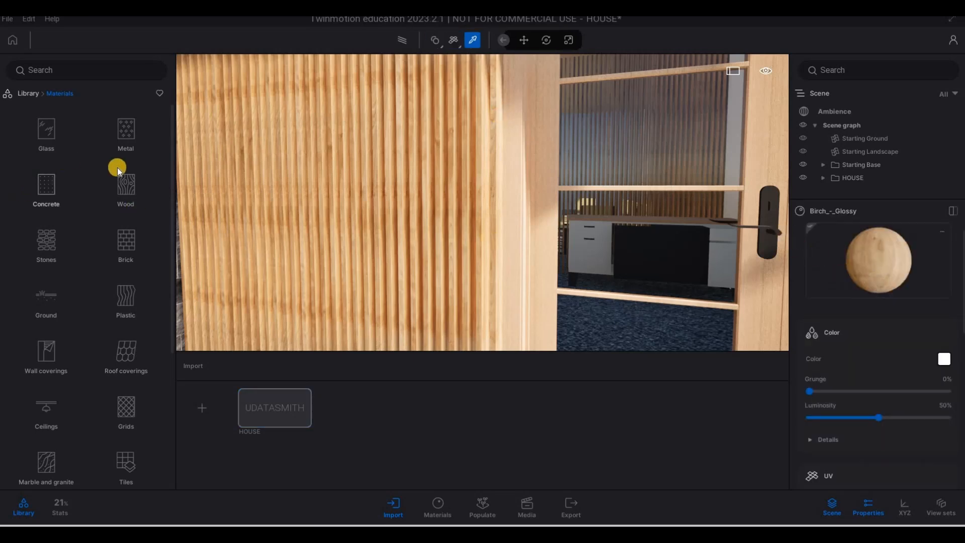
click(140, 188)
drag(131, 183, 441, 212)
drag(710, 210, 710, 210)
Apply the Ipe A wood material to the upper-floor facade around the large window above the entrance
key(s)
key(x)
key(2)
key(d)
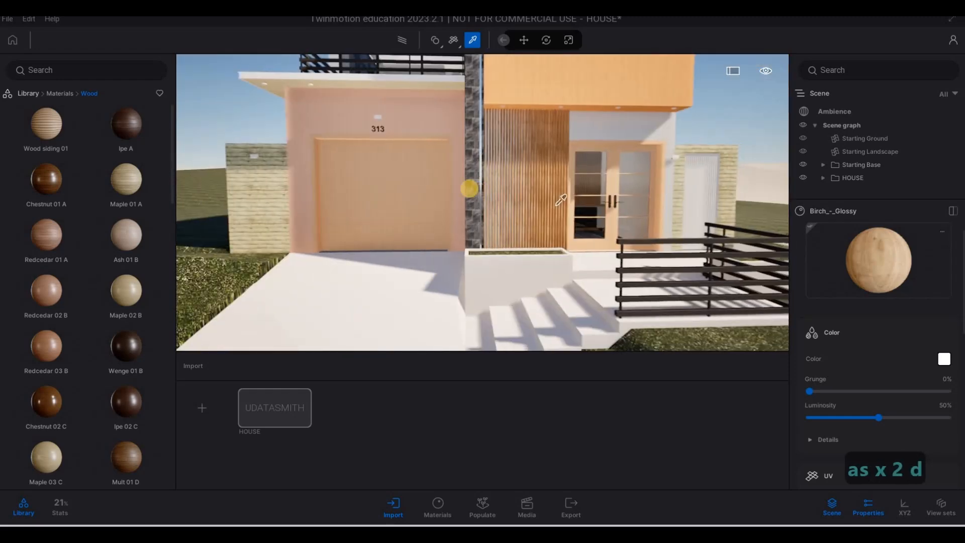
key(w)
key(a)
key(q)
right_drag(503, 194, 528, 164)
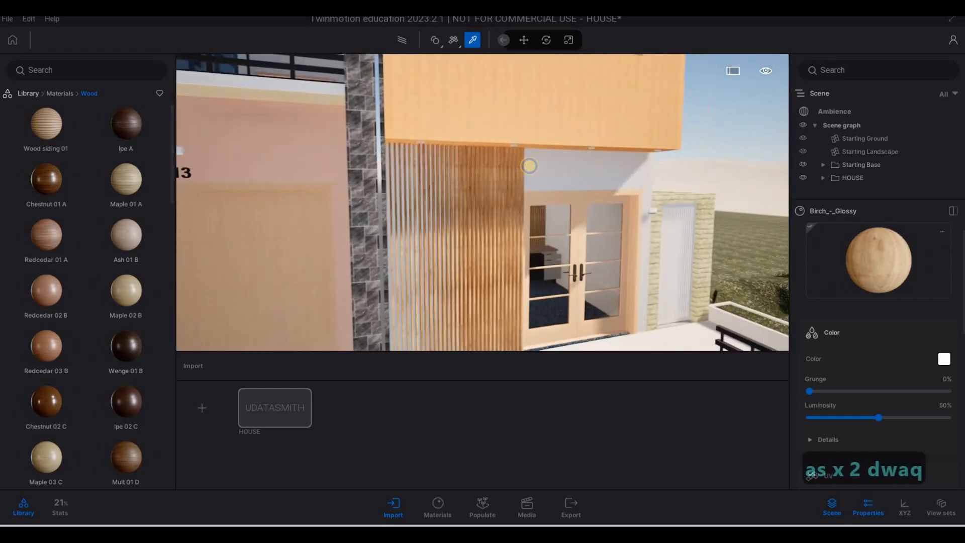
key(q)
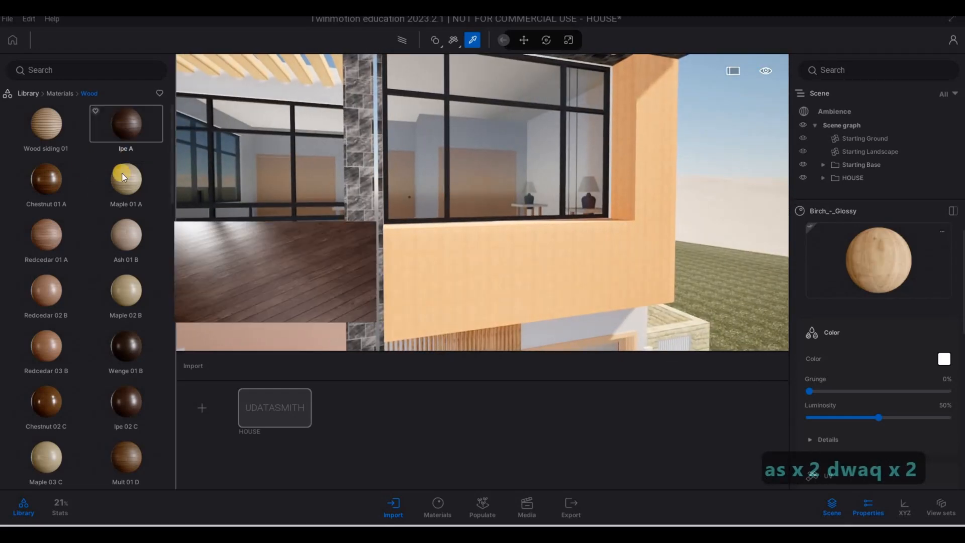
mouse_move(149, 180)
key(s)
drag(134, 130, 465, 244)
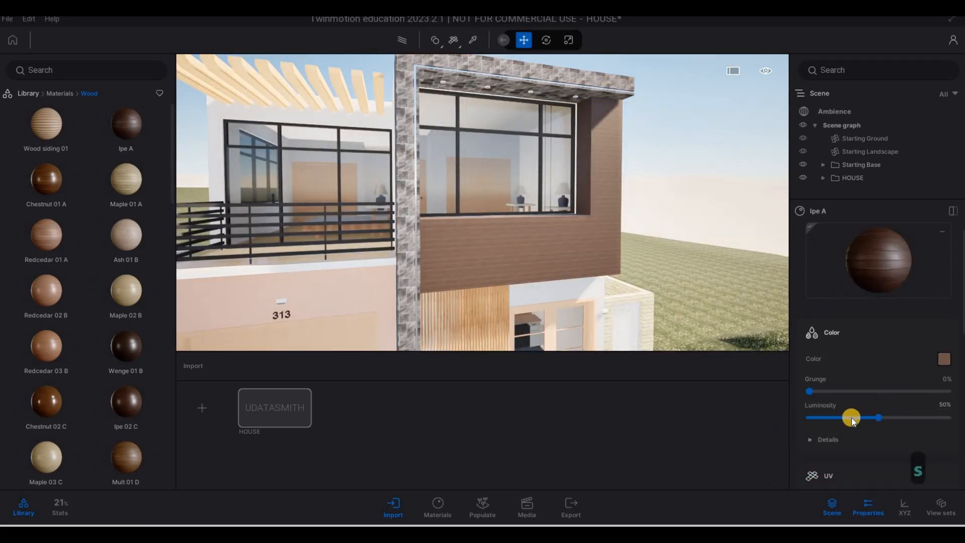
Set the texture scale of the Ipe A wood on the upper-floor facade to 5.60
scroll(869, 420, down, 3)
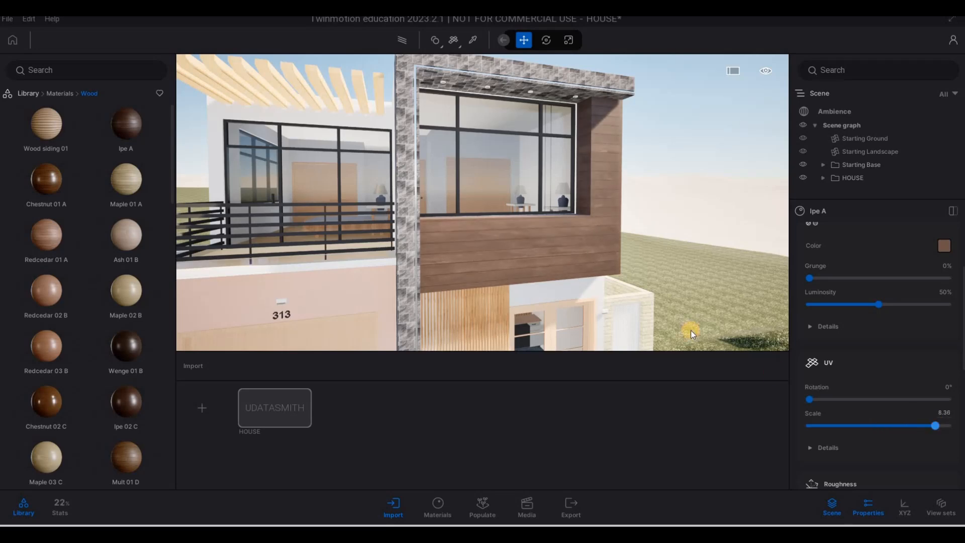
key(w)
key(s)
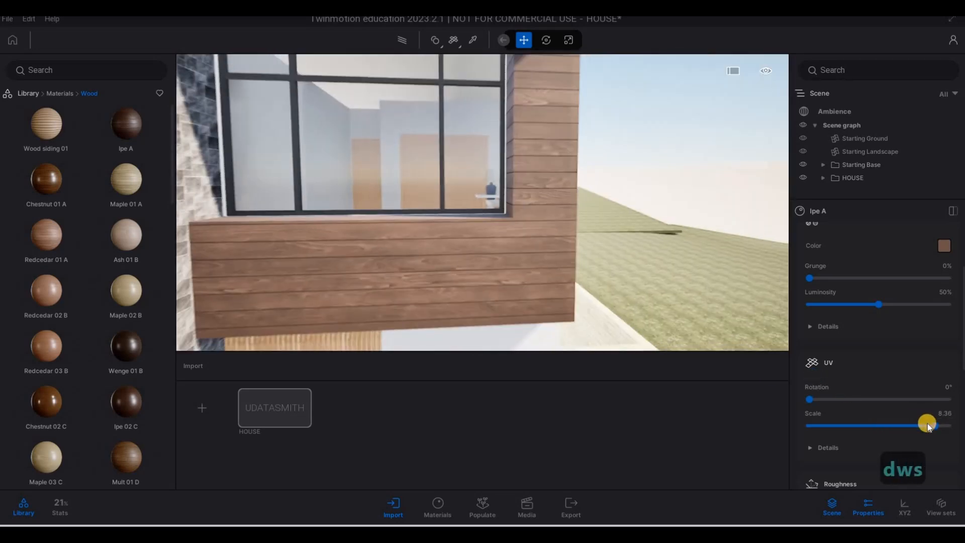
drag(919, 425, 913, 425)
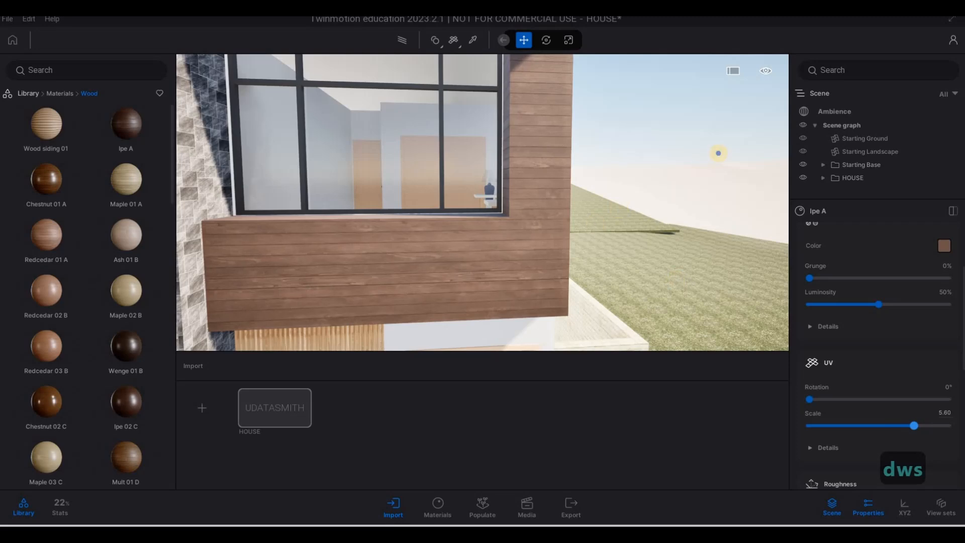
key(a)
key(s)
key(d)
key(a)
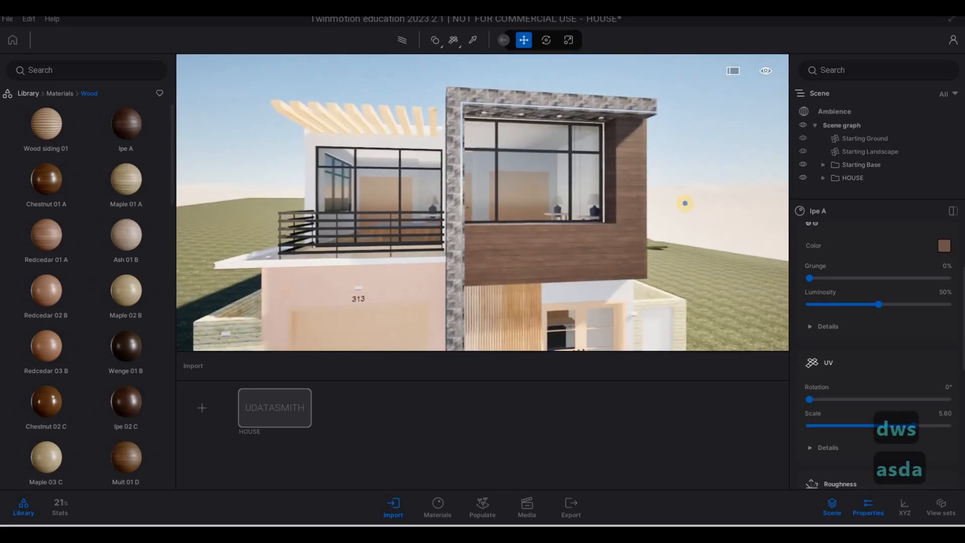
Apply the Stacked stone 05 material to the pink wall around the garage door
key(a)
key(w)
key(w)
right_drag(729, 207, 595, 227)
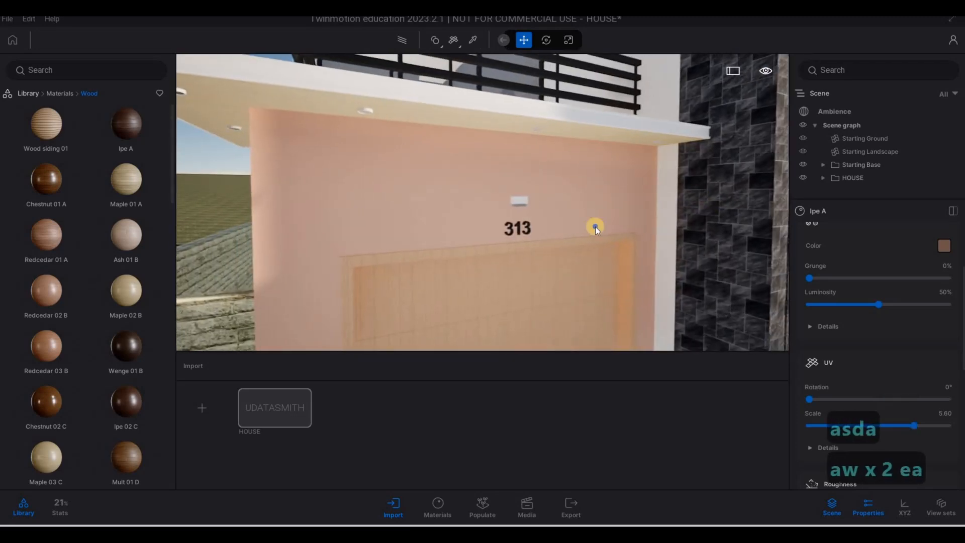
key(e)
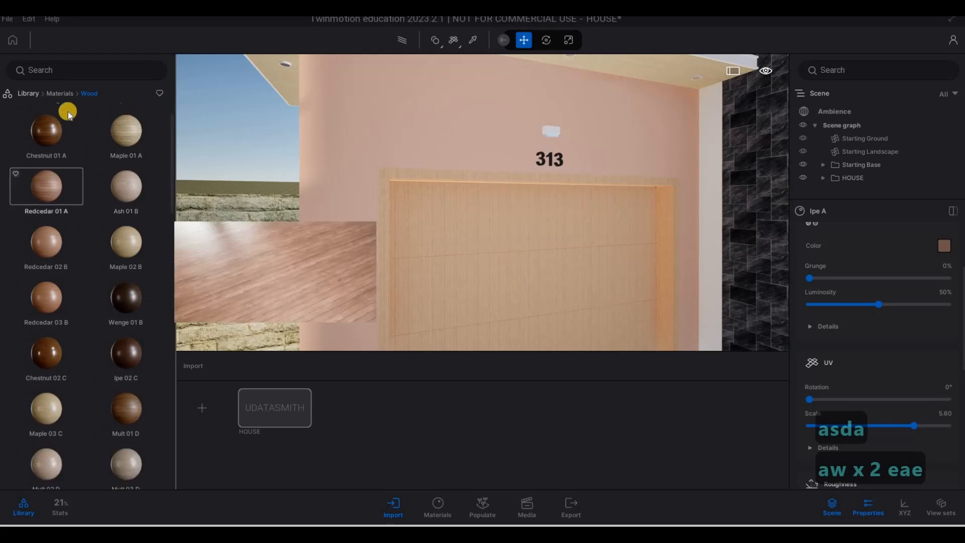
click(55, 93)
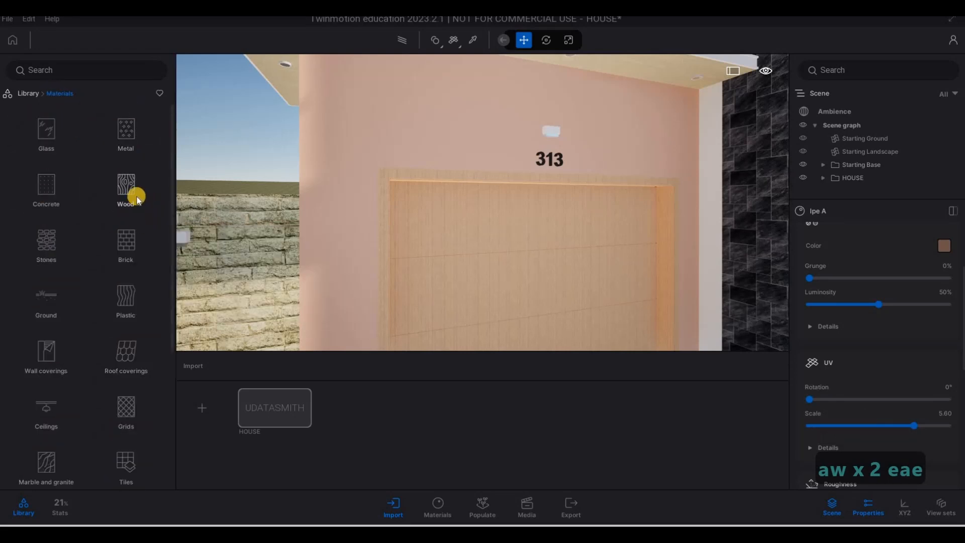
scroll(91, 248, down, 1)
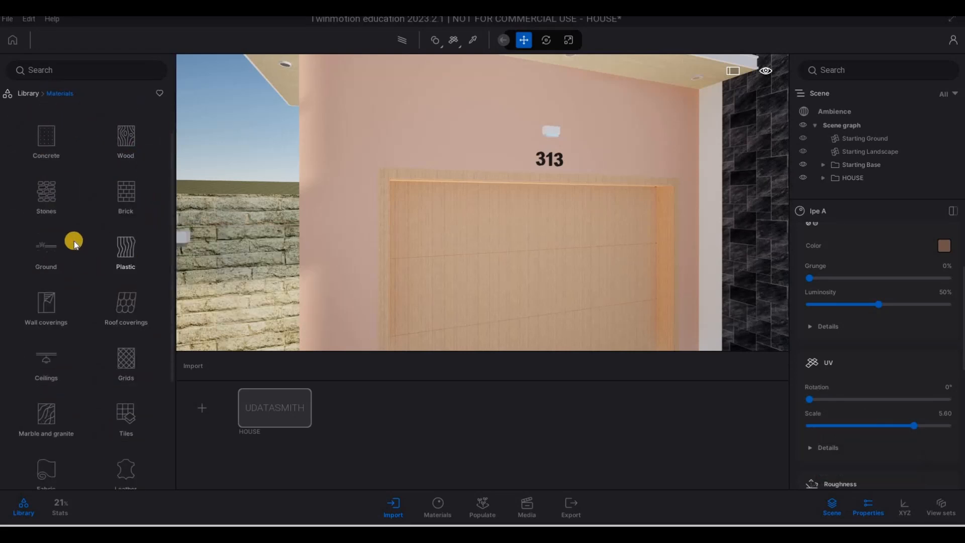
key(s)
key(w)
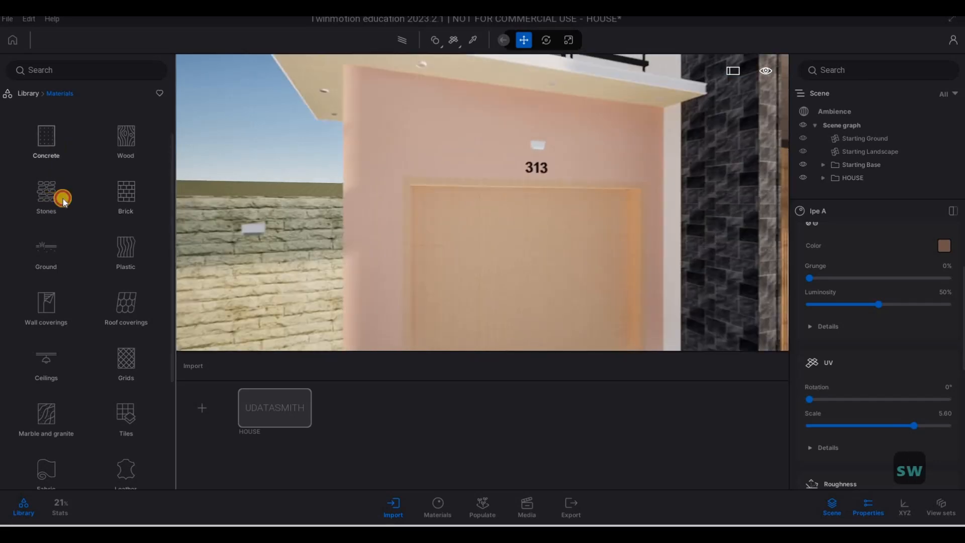
click(50, 193)
drag(127, 293, 466, 255)
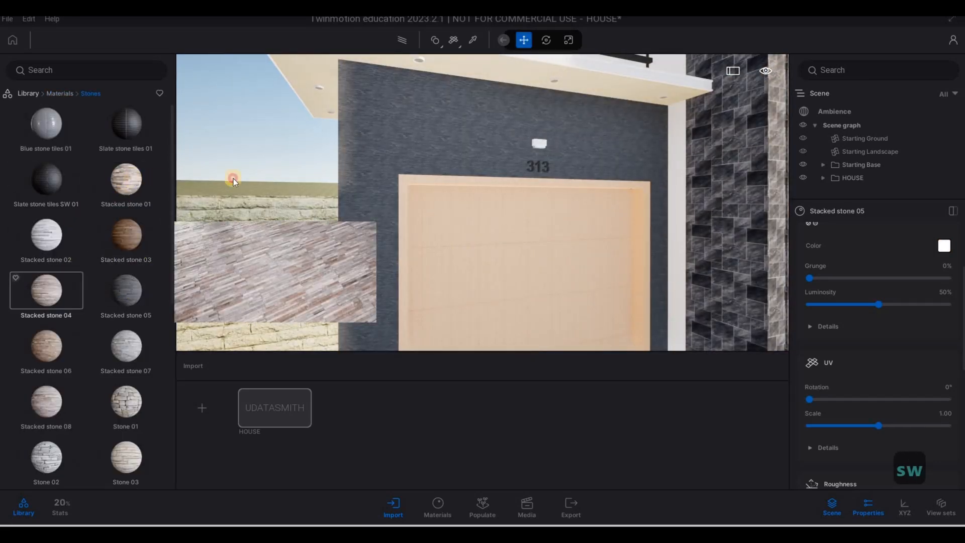
Try the Stacked stone 03 material on the garage wall with a larger texture scale
drag(108, 202, 105, 206)
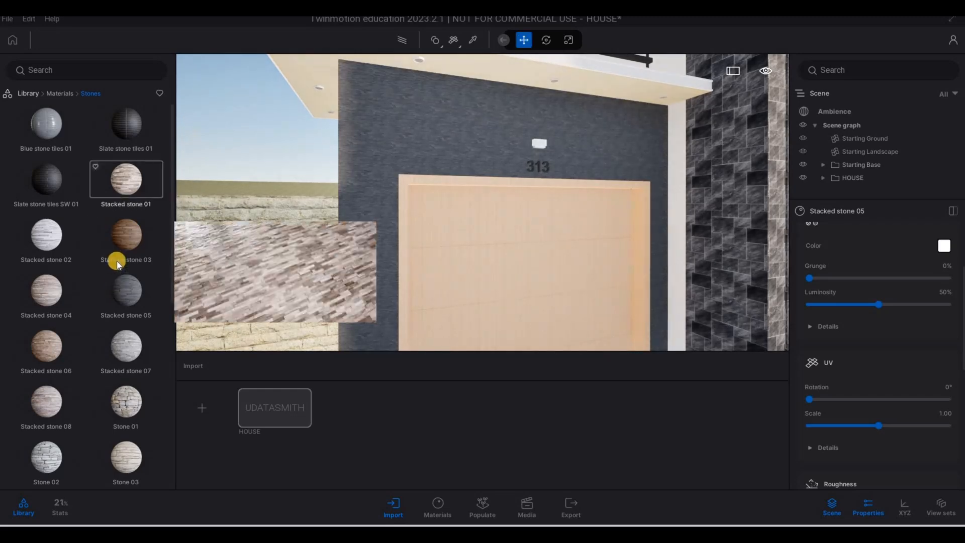
drag(126, 240, 380, 199)
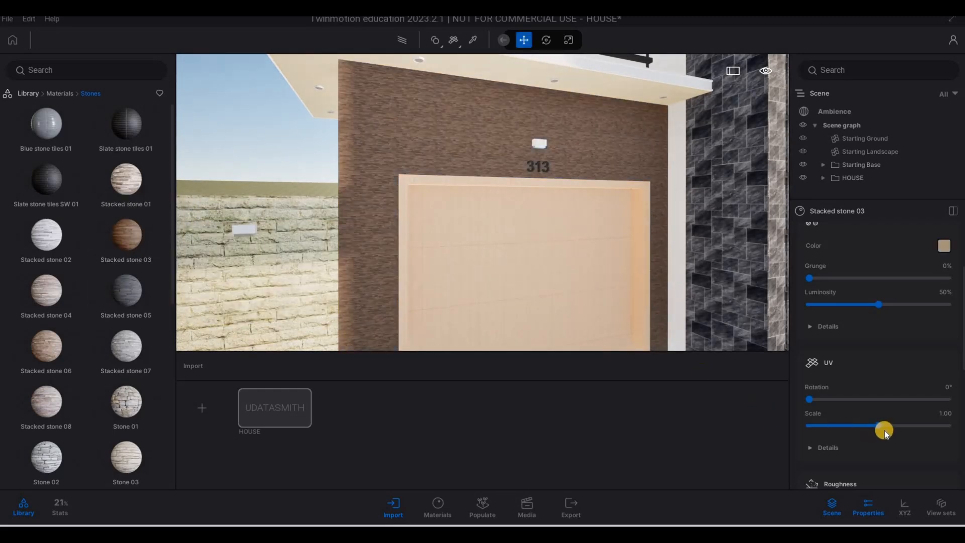
drag(925, 427, 909, 426)
Put Stacked stone 05 back on the garage wall and set its texture scale to 7.04
drag(120, 285, 378, 255)
mouse_move(936, 430)
mouse_down()
mouse_move(882, 424)
mouse_move(924, 425)
mouse_up()
key(s)
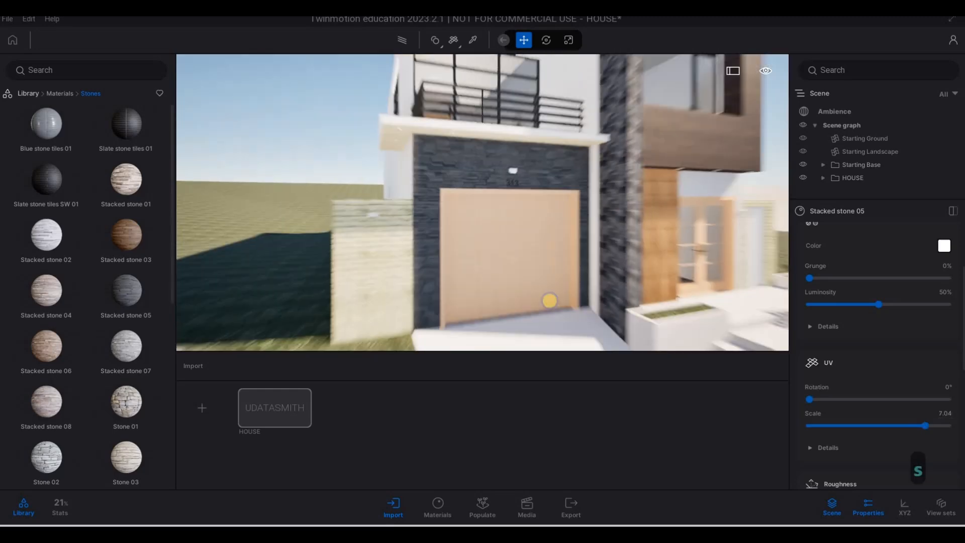
Apply the Stone 03 material to the boundary wall beside the garage and set its texture scale to 2.12
key(d)
key(w)
key(a)
key(w)
key(a)
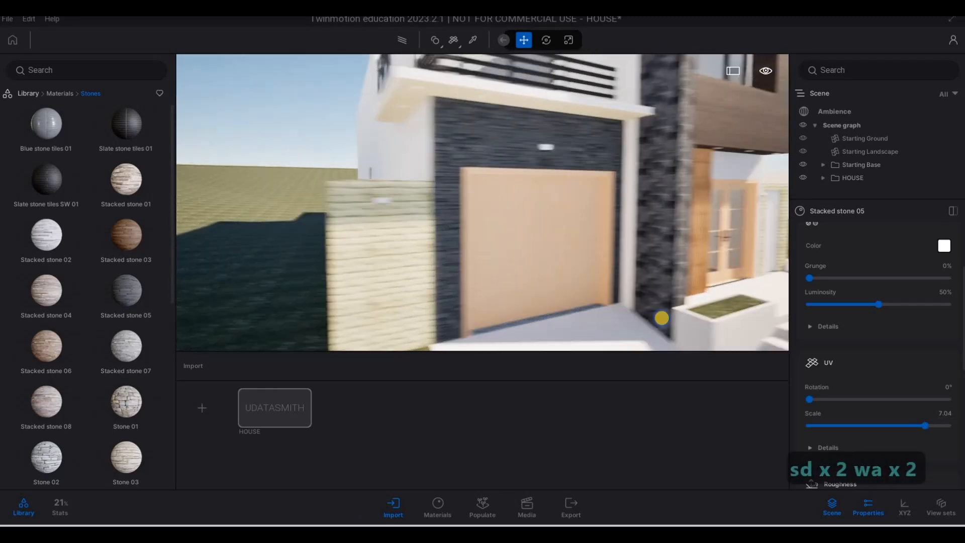
key(d)
key(a)
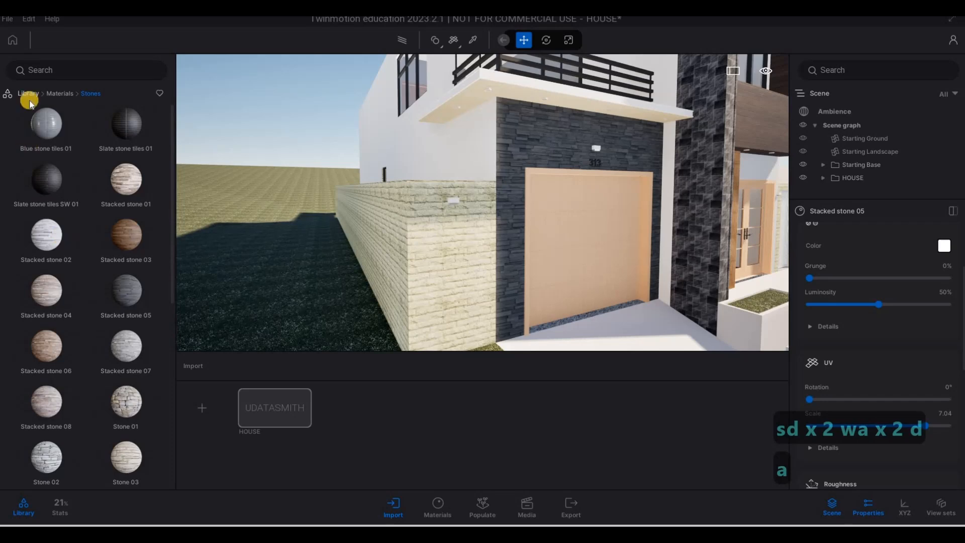
click(55, 94)
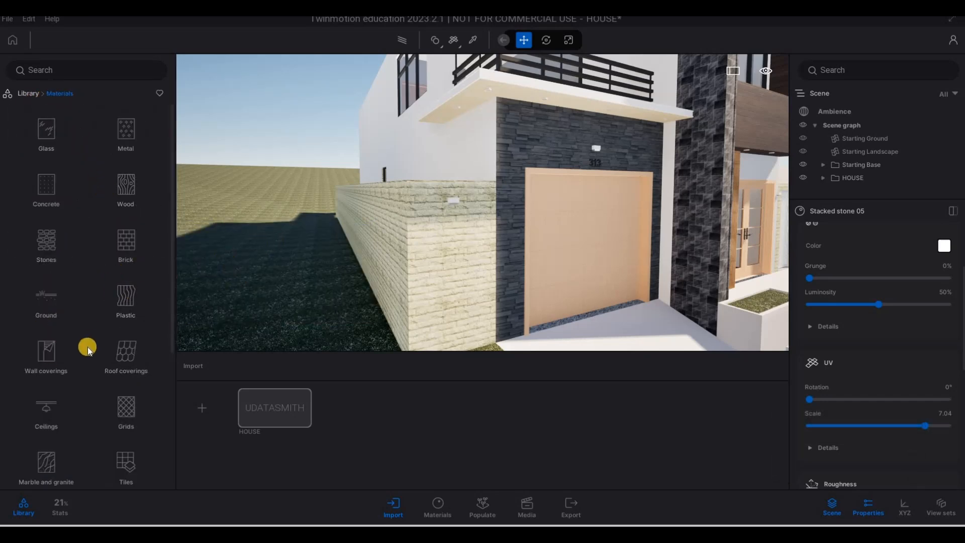
scroll(50, 322, down, 1)
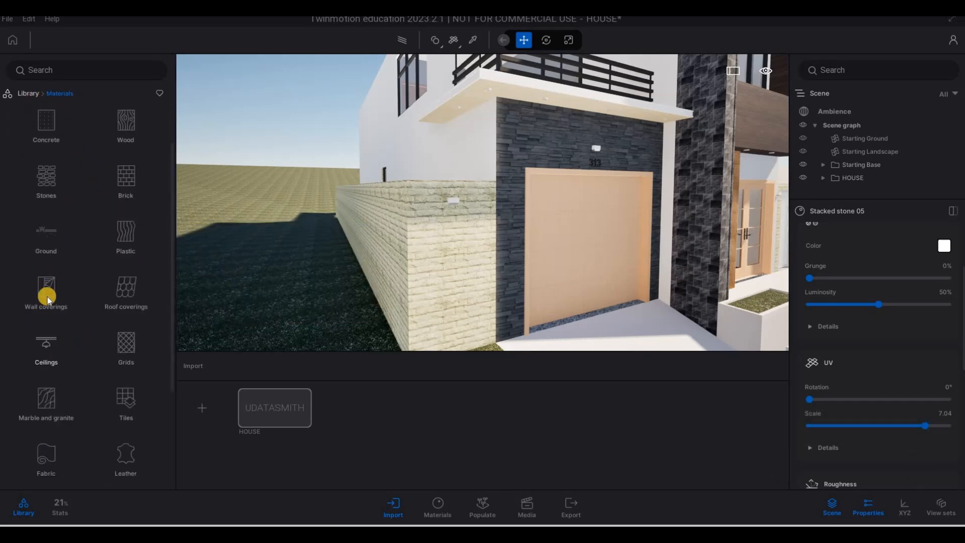
click(47, 183)
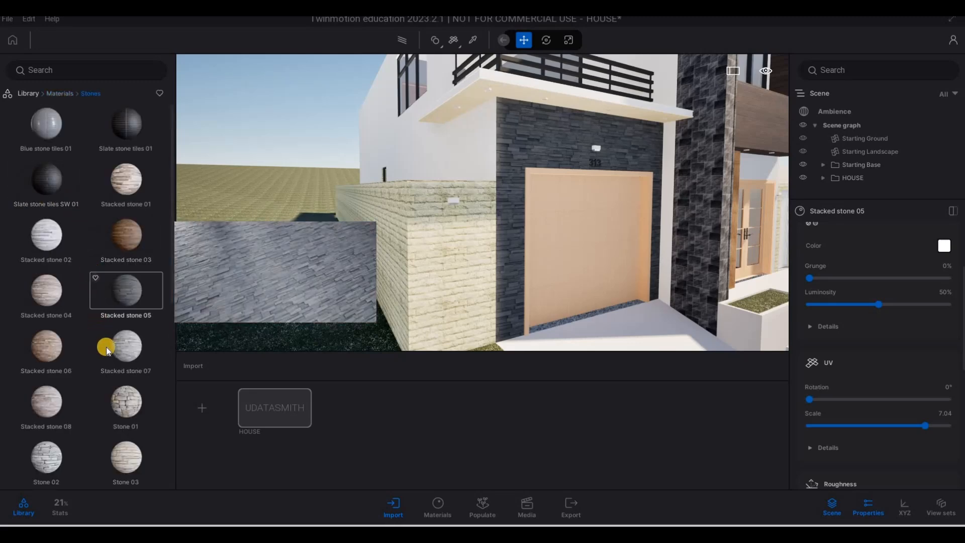
scroll(125, 340, down, 2)
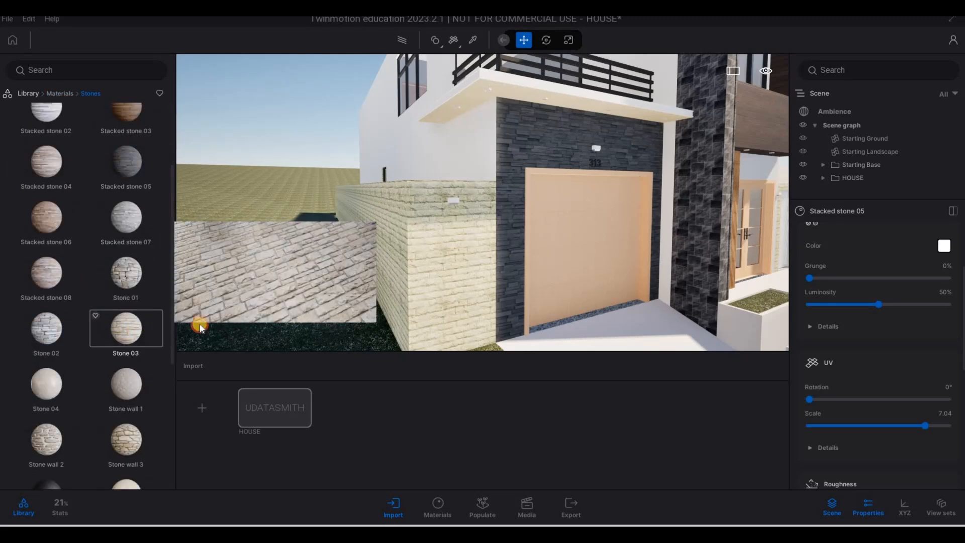
drag(200, 326, 396, 294)
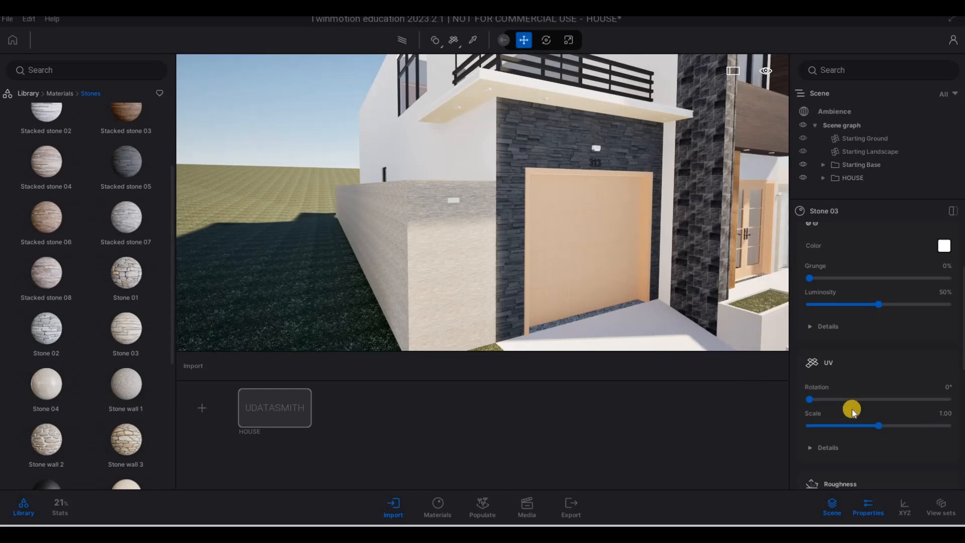
drag(883, 423, 888, 423)
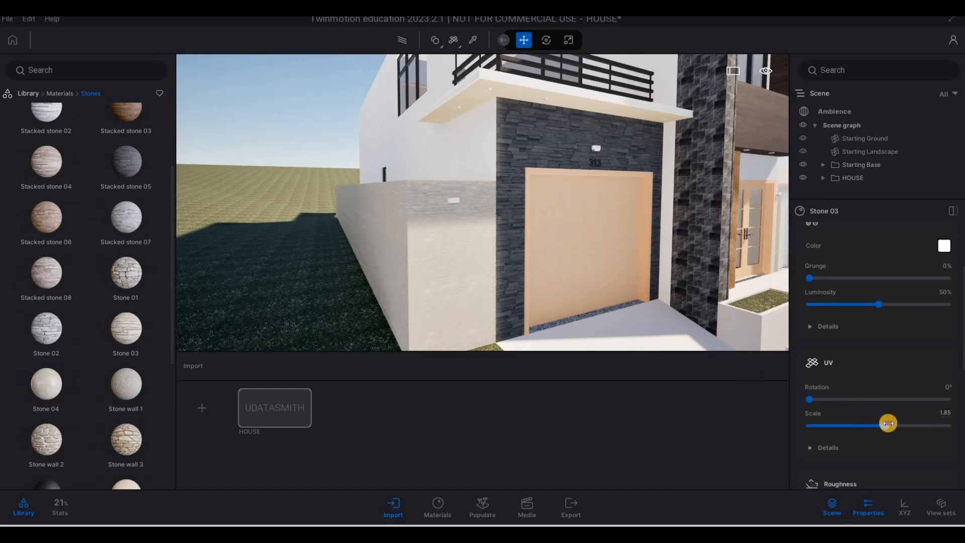
Sample the Aluminum material from the dark frame of the upper balcony's glass door
key(d)
key(w)
key(a)
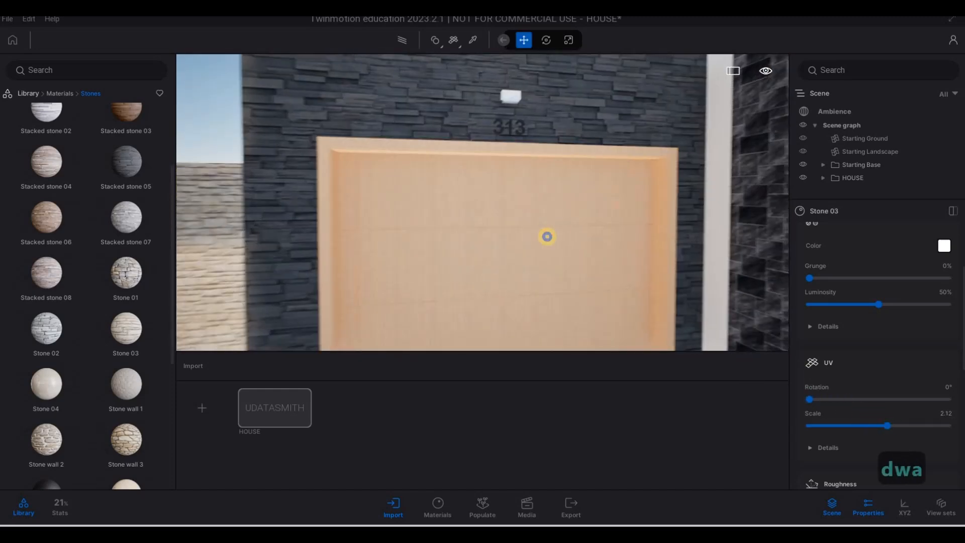
key(a)
key(s)
key(s)
key(d)
key(d)
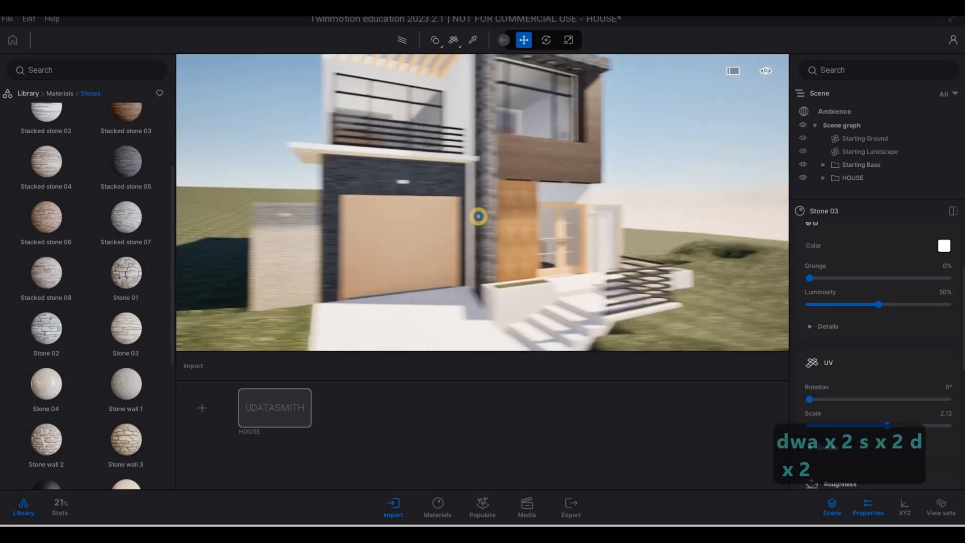
key(w)
key(w)
key(w)
key(d)
drag(373, 159, 616, 346)
key(w)
key(a)
key(q)
key(w)
key(d)
key(a)
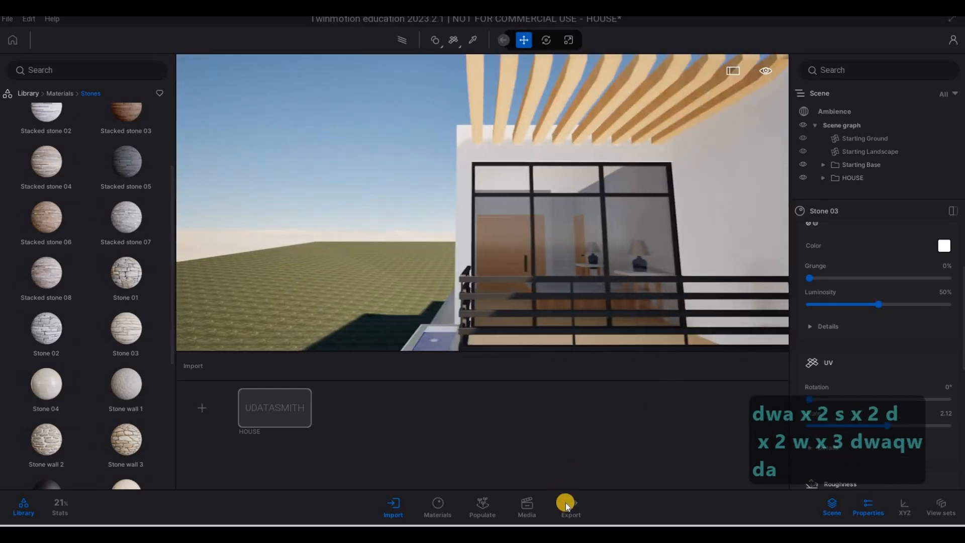
key(d)
key(w)
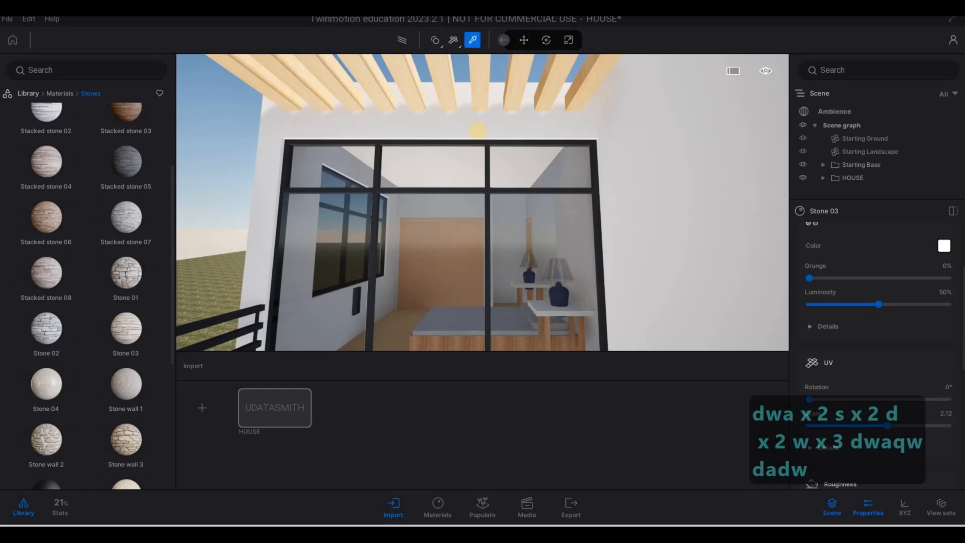
key(e)
click(478, 125)
Apply the Aluminum material to the wall light above the house number over the garage door
key(s)
key(a)
key(e)
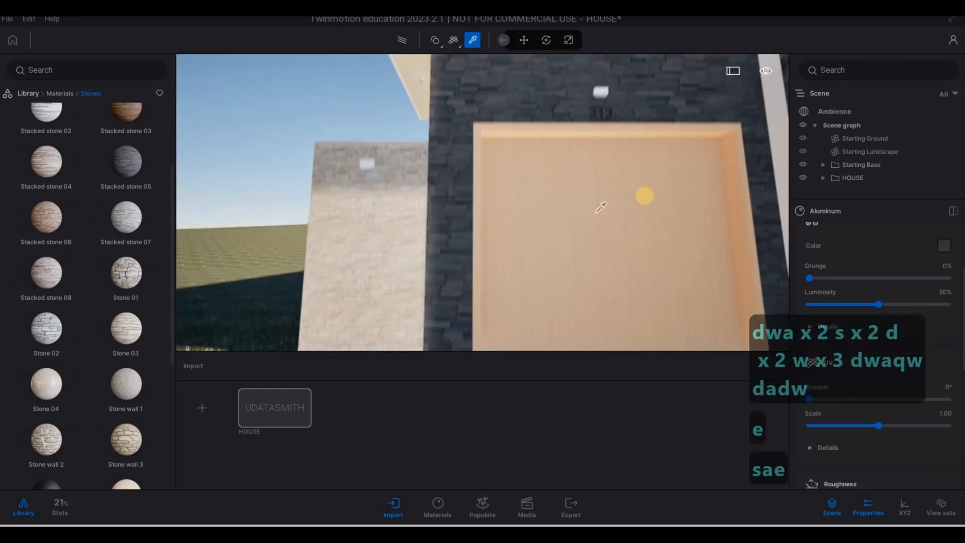
key(w)
drag(601, 207, 481, 168)
key(q)
key(d)
key(s)
key(s)
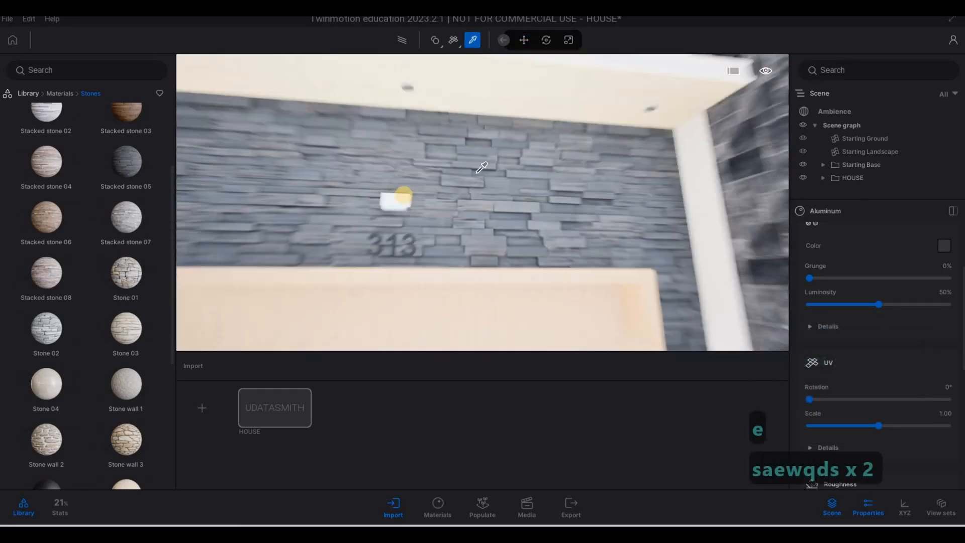
key(w)
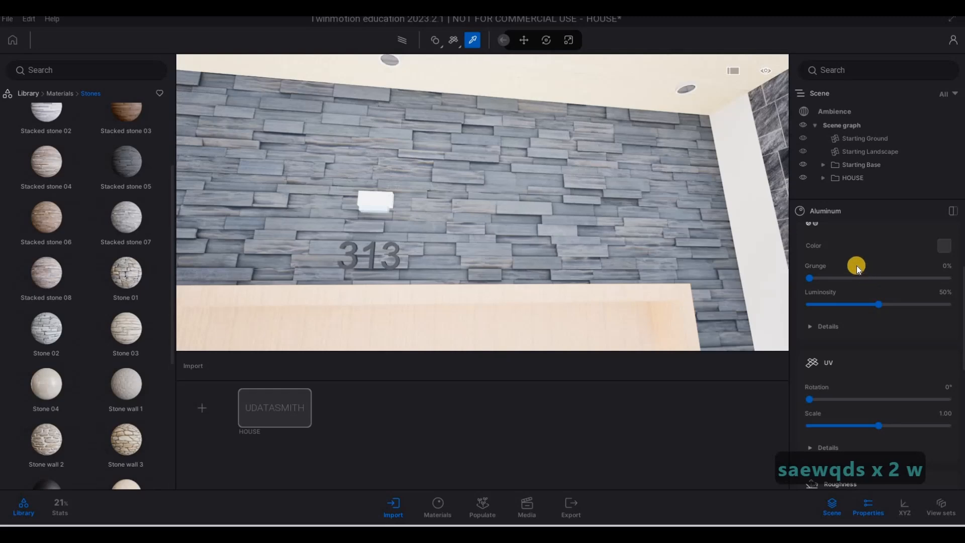
scroll(854, 261, up, 3)
click(376, 194)
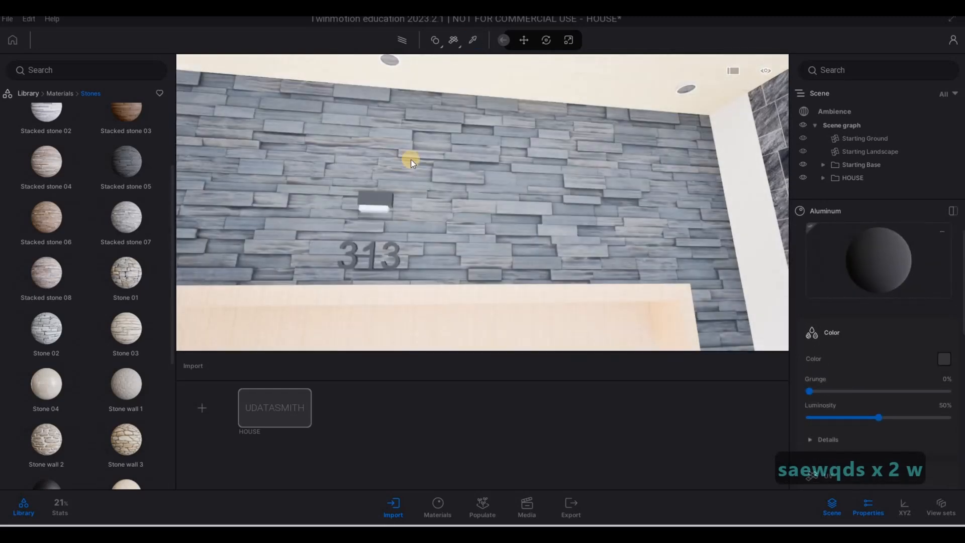
Apply the Aluminum material to the recessed light ring under the canopy above the garage
key(w)
key(q)
key(s)
key(s)
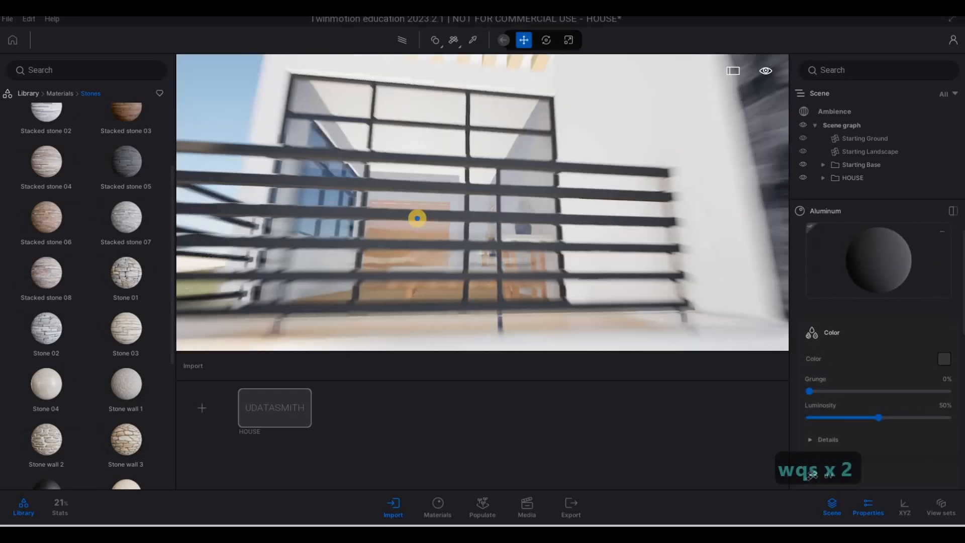
key(e)
drag(408, 187, 371, 156)
key(3)
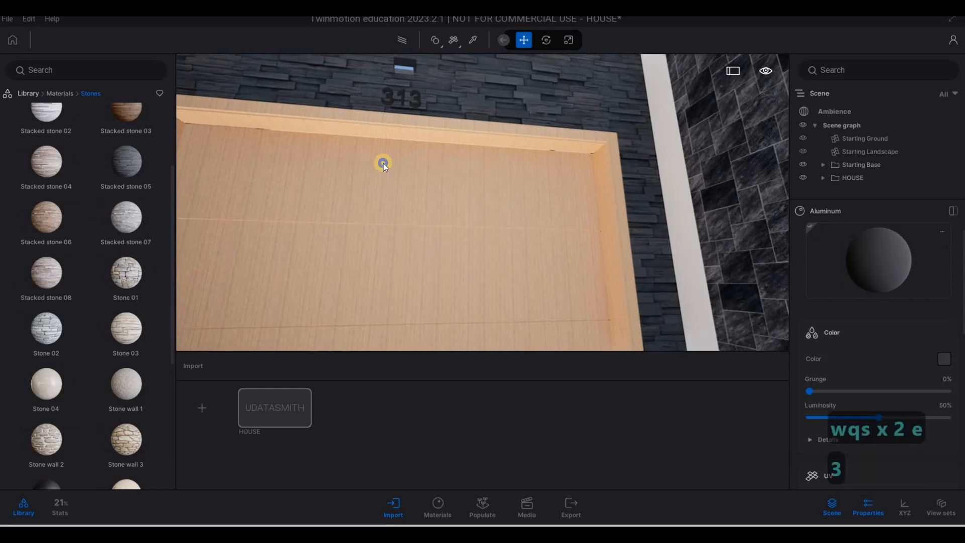
key(w)
key(q)
key(w)
key(q)
key(a)
key(q)
key(w)
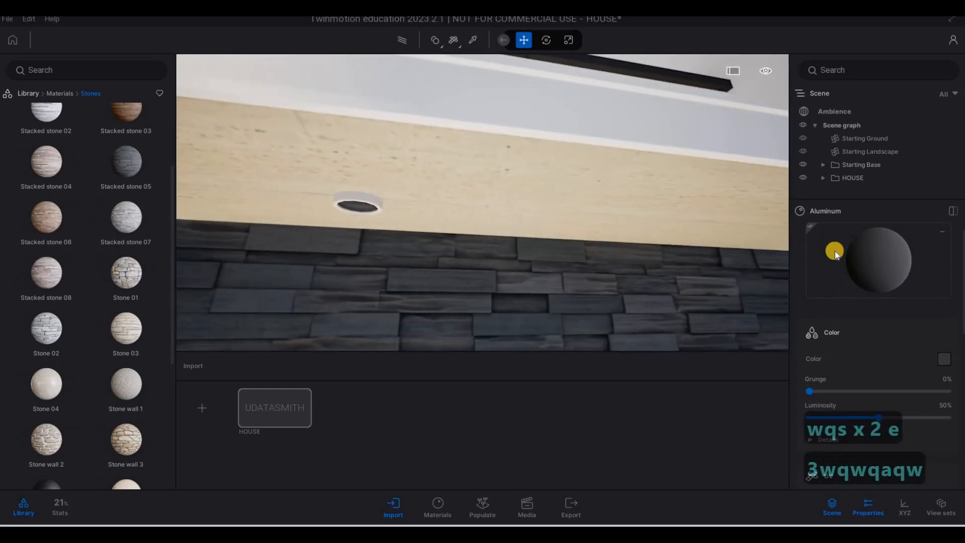
drag(864, 259, 374, 203)
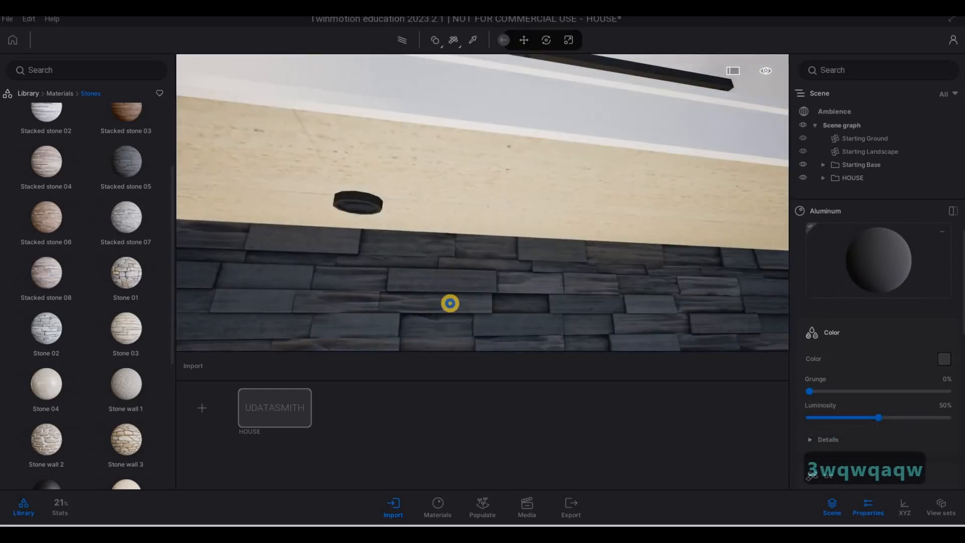
Inspect the wall light and house number above the garage door from close up and from farther away
key(s)
key(e)
key(a)
key(w)
key(a)
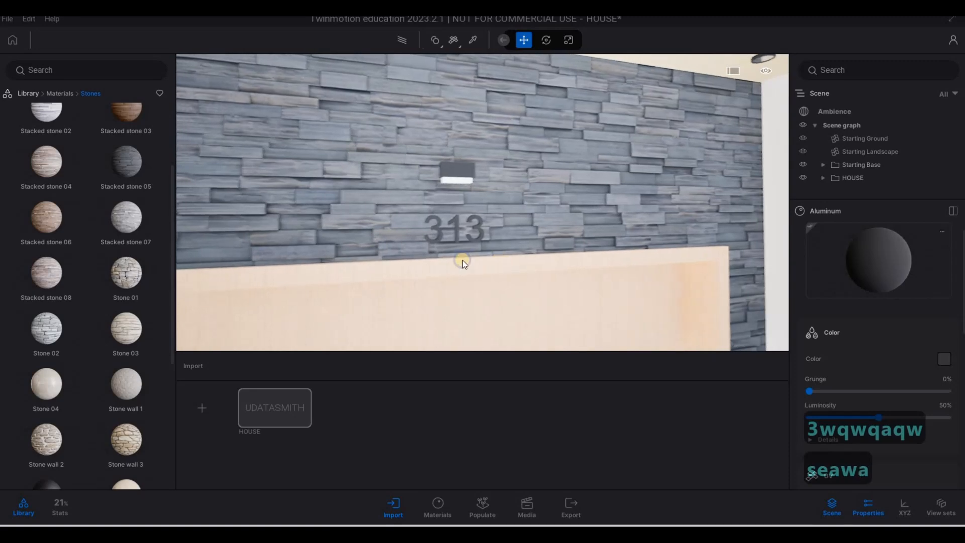
key(w)
key(s)
key(s)
key(s)
key(s)
key(s)
key(s)
key(s)
key(s)
key(s)
key(s)
key(s)
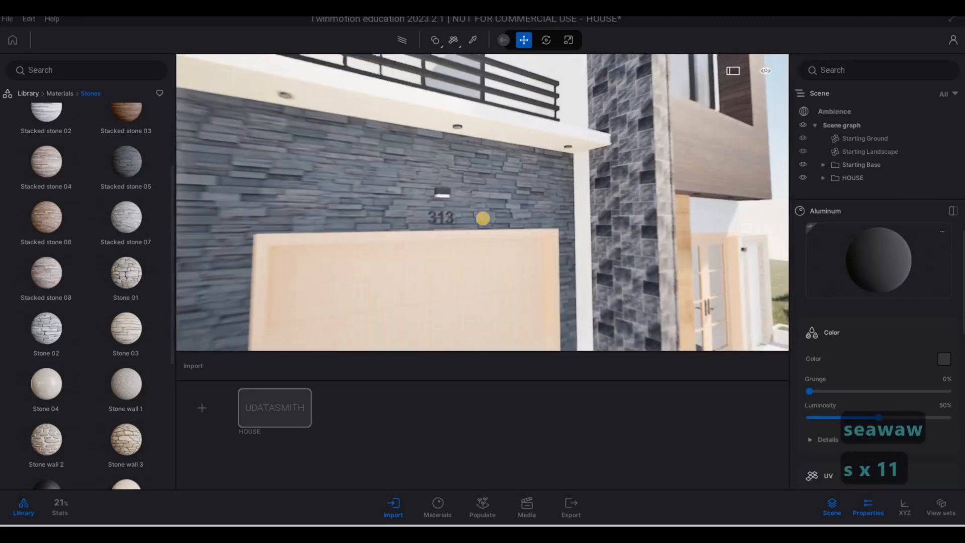
key(w)
key(w)
key(w)
key(w)
key(w)
key(w)
key(w)
key(w)
Set the Aluminum material's metalness to 79%
scroll(885, 322, down, 5)
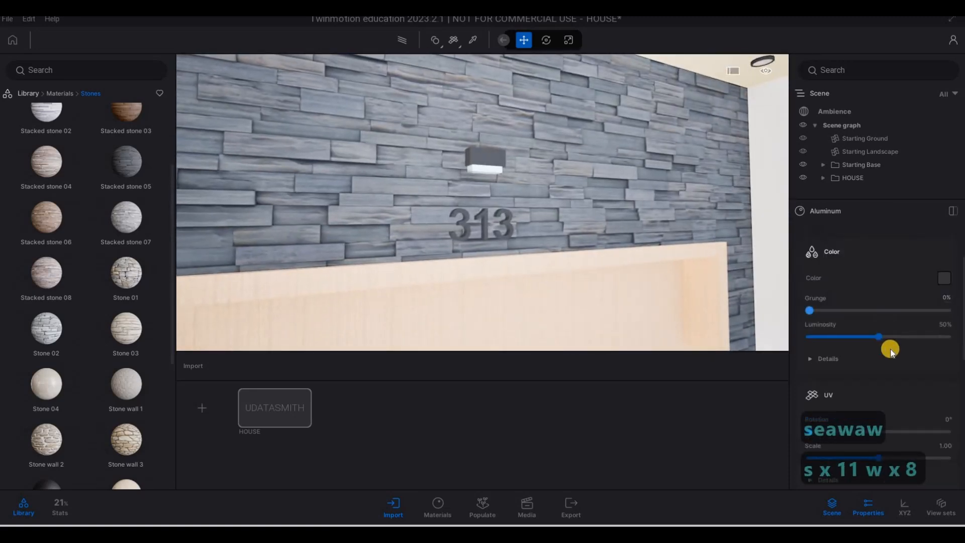
scroll(822, 399, down, 1)
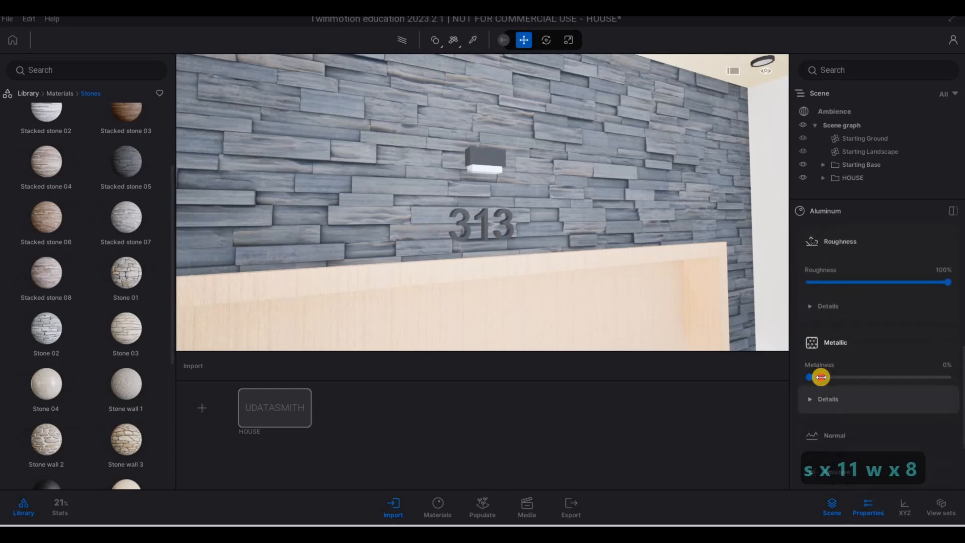
drag(905, 379, 921, 387)
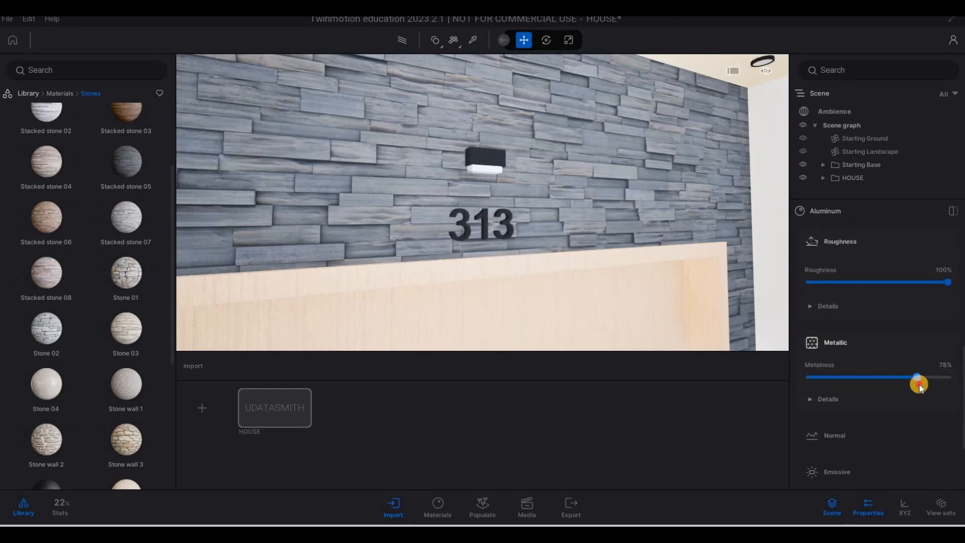
Check the front facade from farther back and set the Aluminum material's metalness to 60%
key(s)
key(d)
key(s)
key(a)
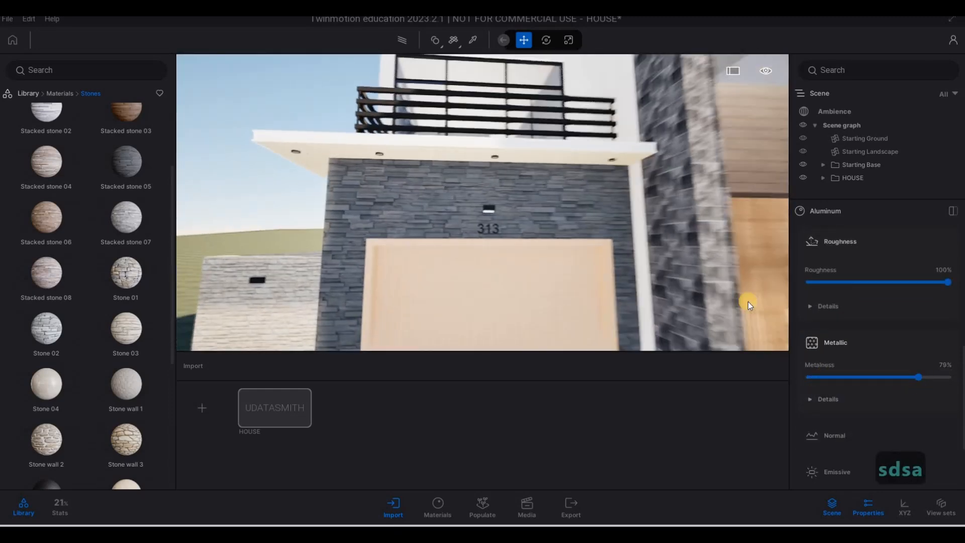
key(s)
key(q)
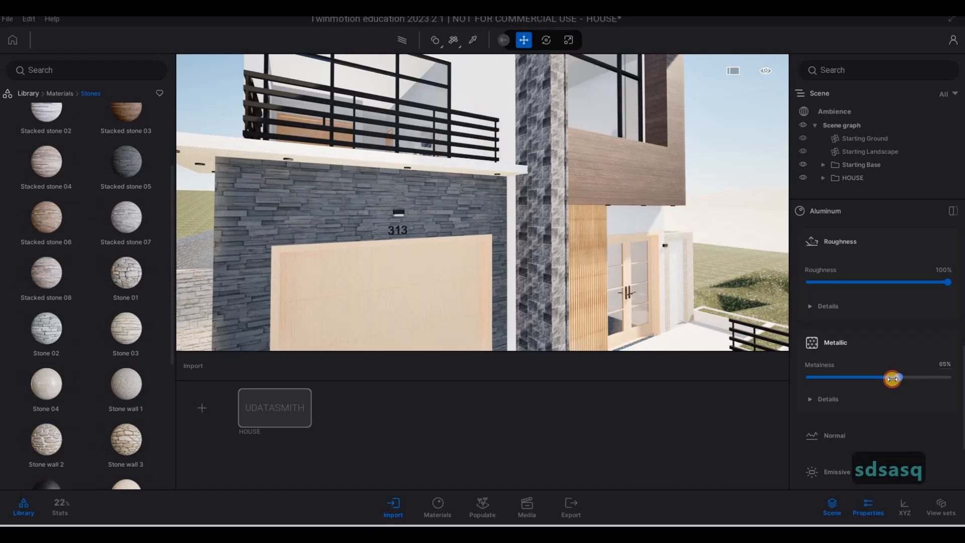
Apply the Neon 01 material to the narrow vertical strip in the stone column beside the wood facade
key(d)
key(d)
key(d)
key(d)
key(d)
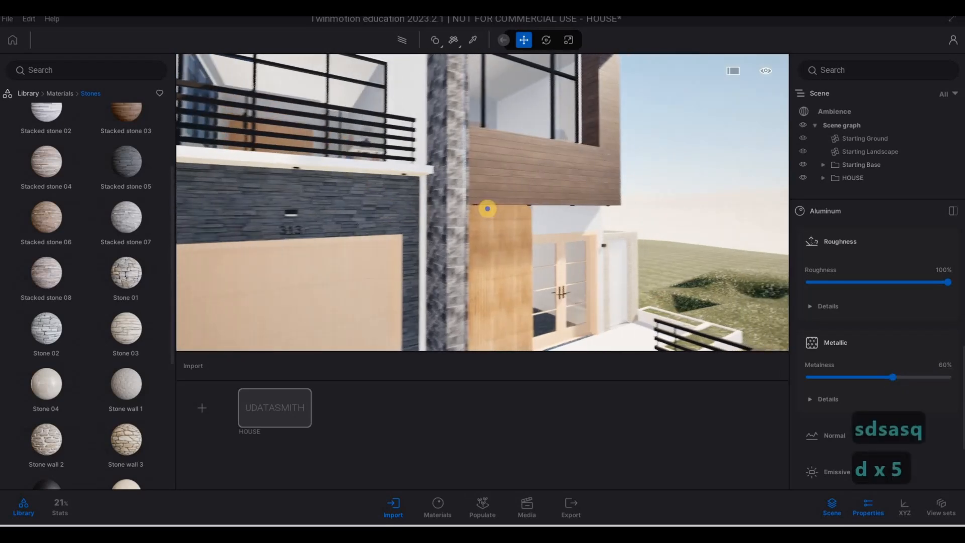
key(w)
key(d)
key(w)
key(q)
key(d)
key(s)
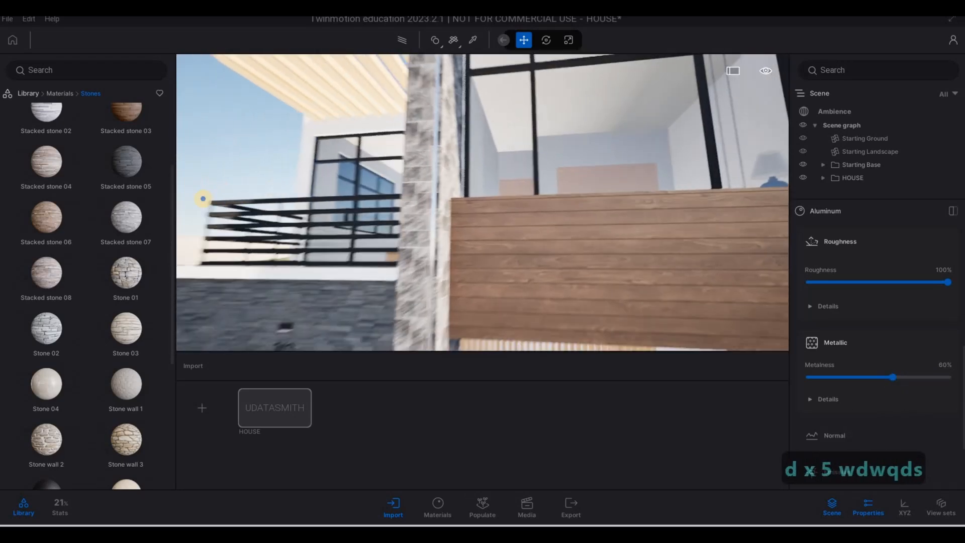
key(d)
key(w)
key(a)
key(w)
key(e)
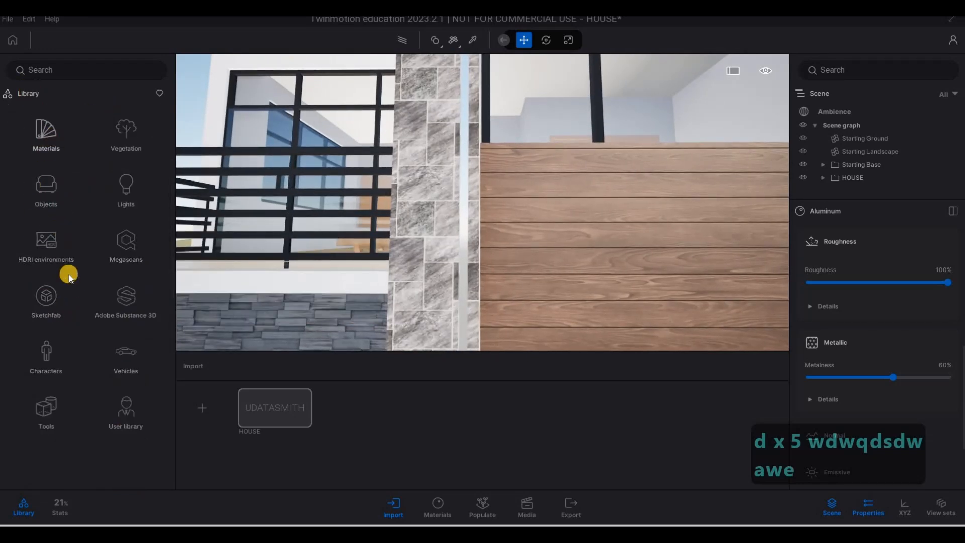
scroll(73, 306, down, 5)
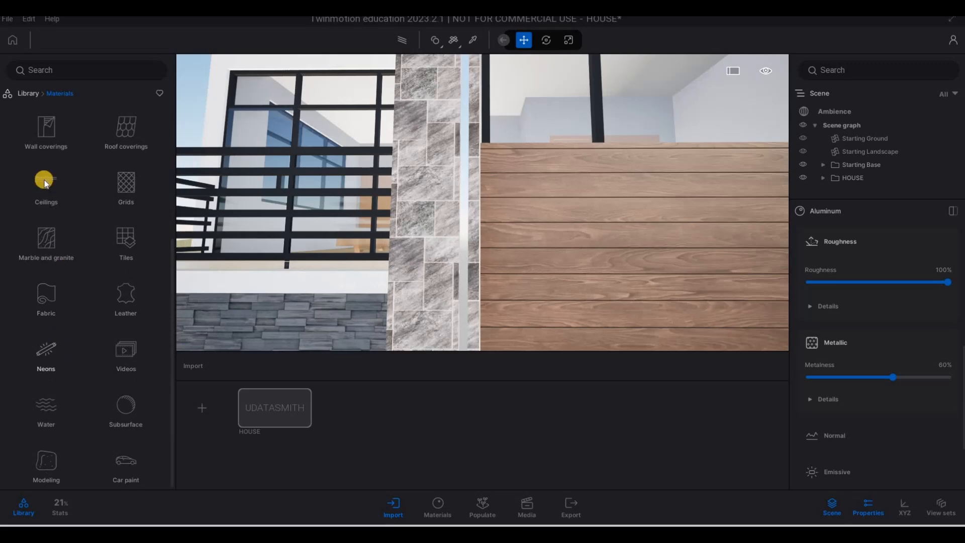
click(45, 182)
click(463, 219)
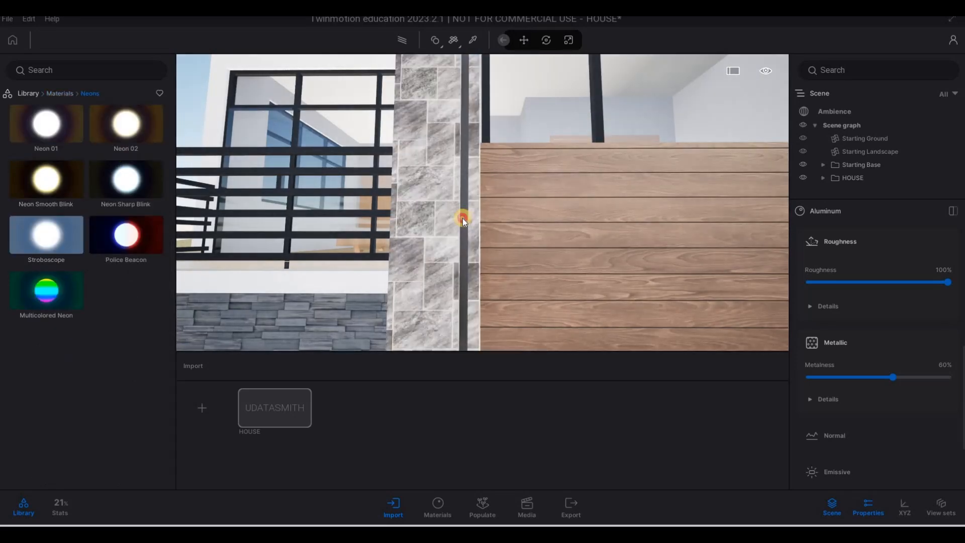
click(42, 135)
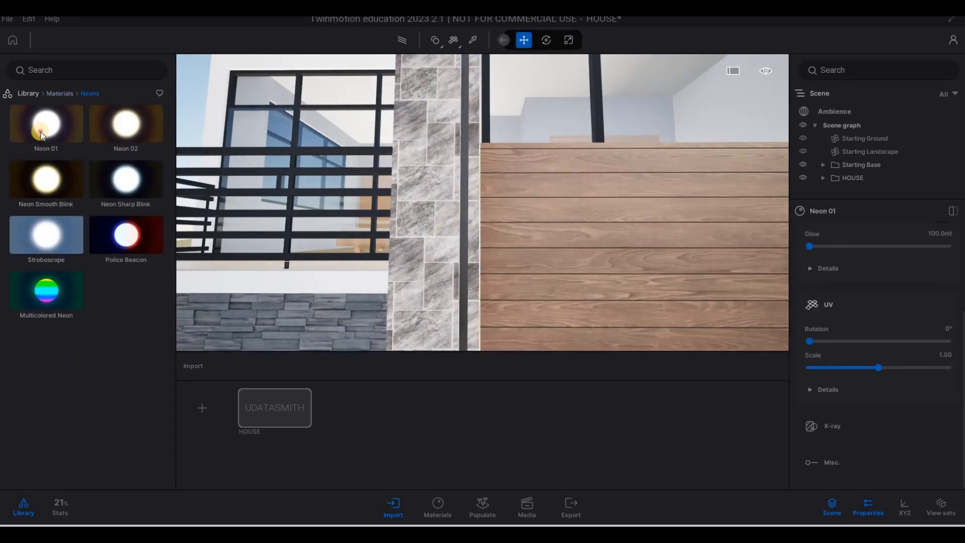
drag(432, 231, 465, 230)
Apply the Neon 01 material to the lens of the round downlight under the balcony slab
key(w)
key(d)
key(a)
key(w)
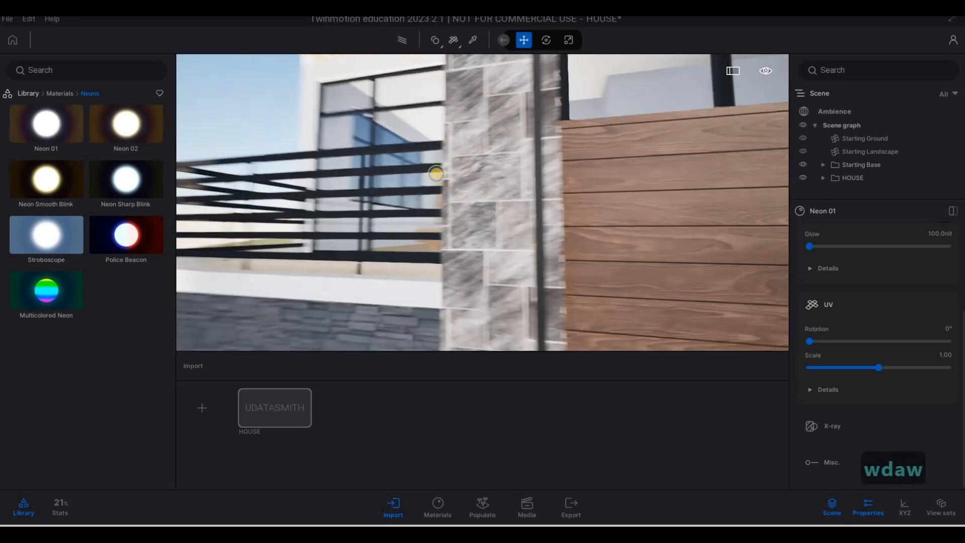
key(e)
key(e)
key(w)
key(w)
key(d)
key(e)
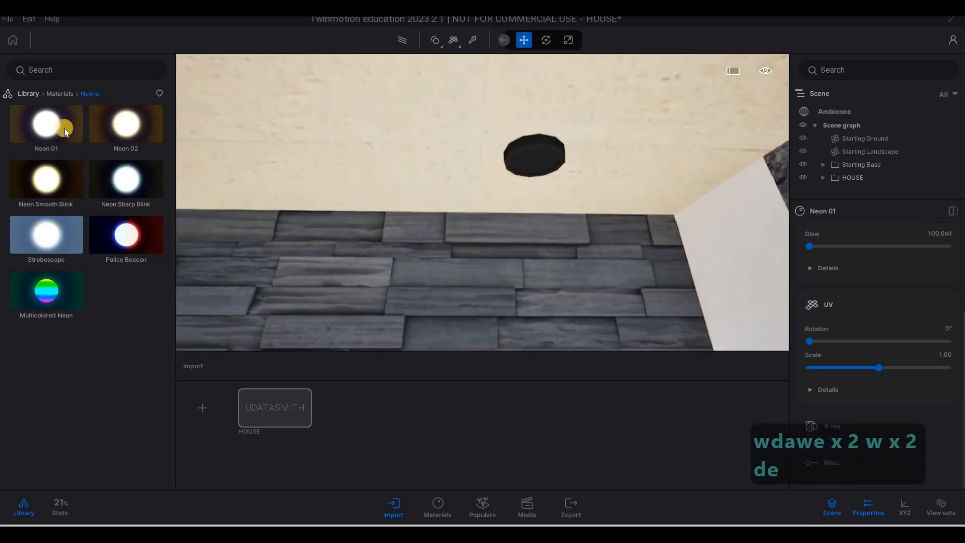
drag(538, 162, 537, 162)
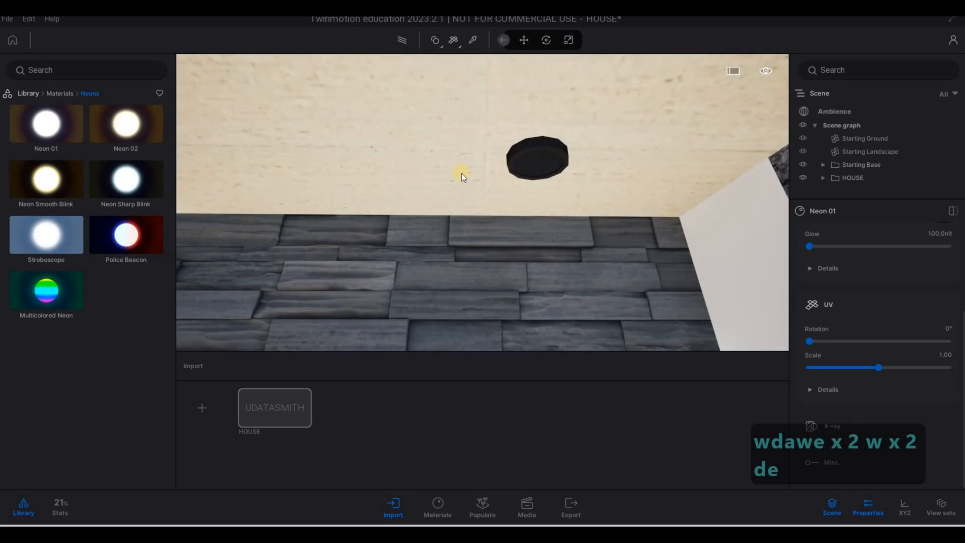
Set the Neon 01 material's glow to 18613.1 nit with the front facade lights in view
key(s)
key(d)
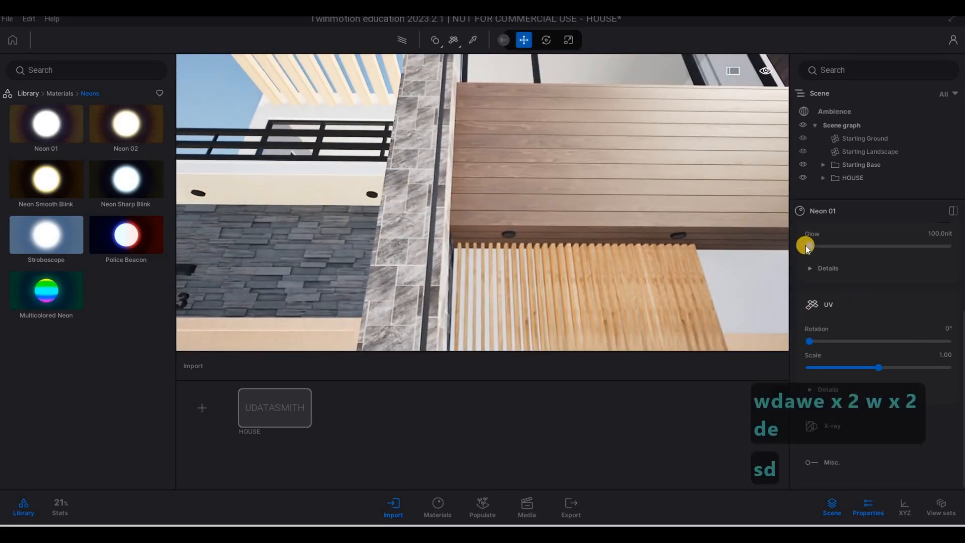
drag(815, 245, 827, 246)
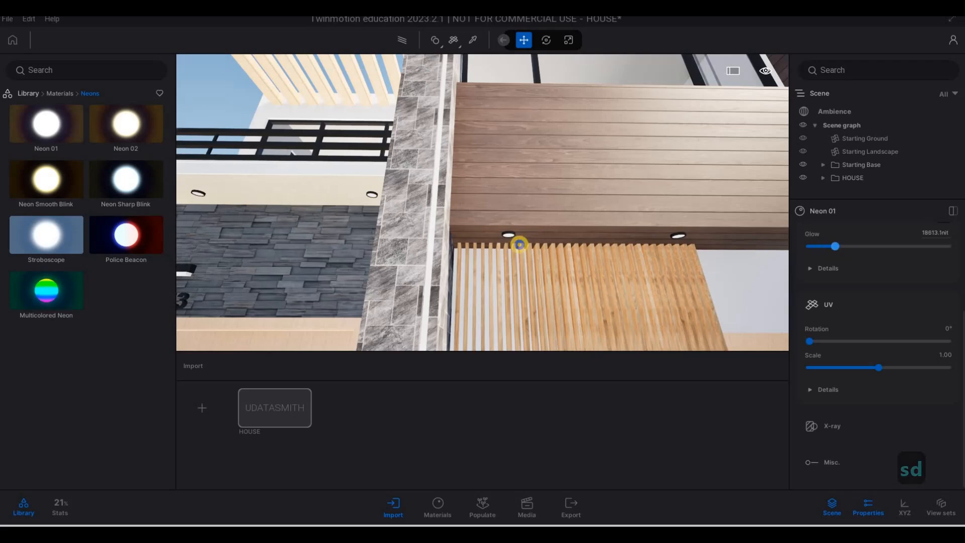
Check the lit fixtures around the garage wall and set the Neon 01 material's glow to 4379.6 nit
key(q)
key(d)
key(q)
key(a)
key(w)
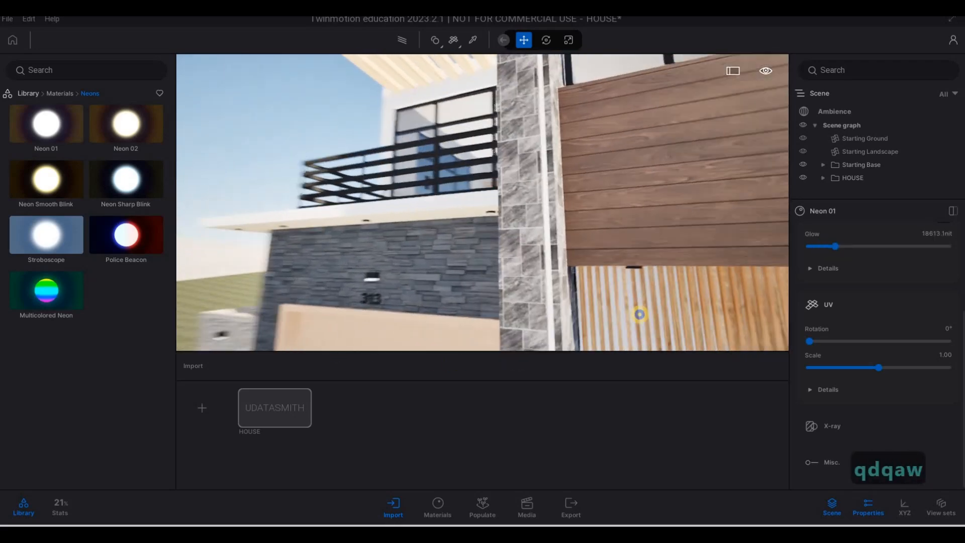
key(e)
key(d)
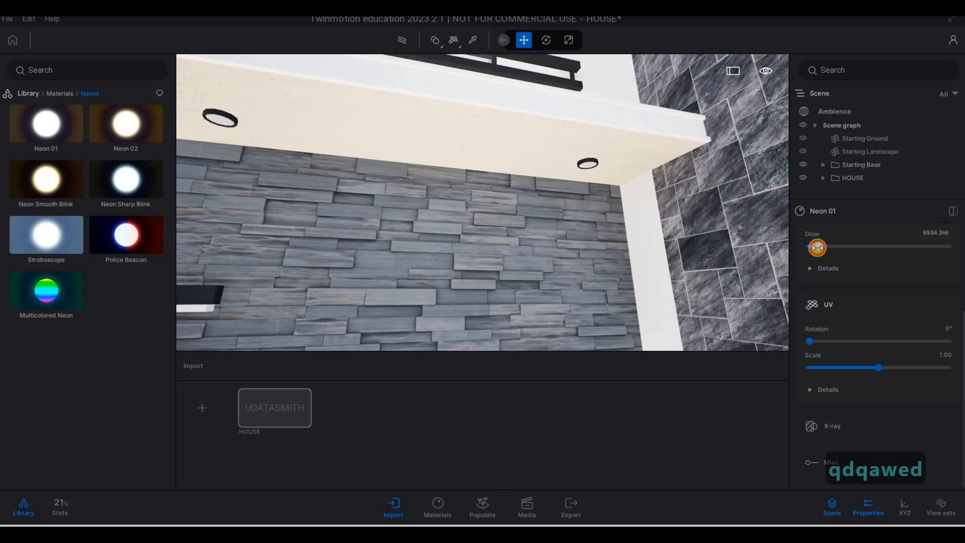
click(923, 233)
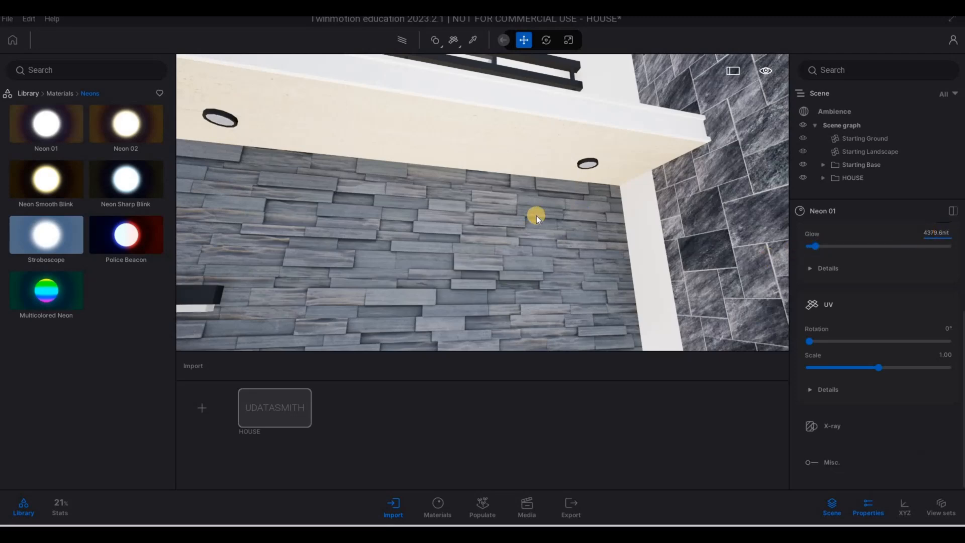
Review the balcony downlights and the garage wall light, and set the Neon 01 material's glow to 16788.3 nit
key(s)
key(q)
key(w)
key(e)
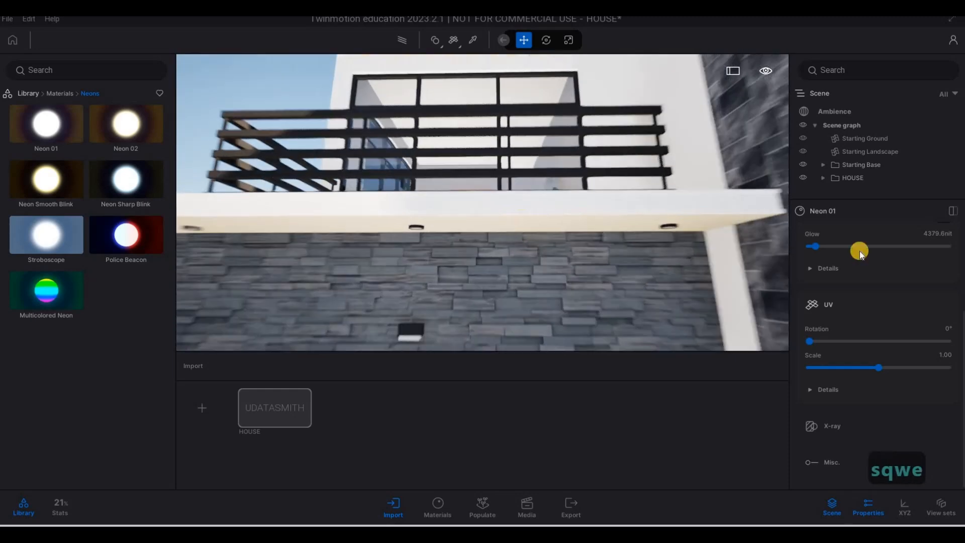
key(a)
key(e)
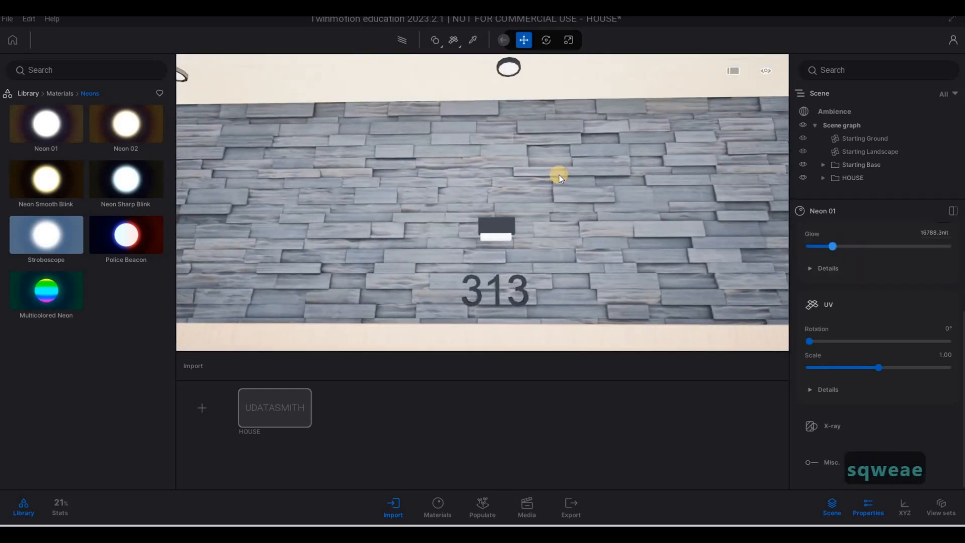
Inspect the glowing wall lights, downlights and column light strip along the front facade and upper floor
key(s)
key(a)
key(d)
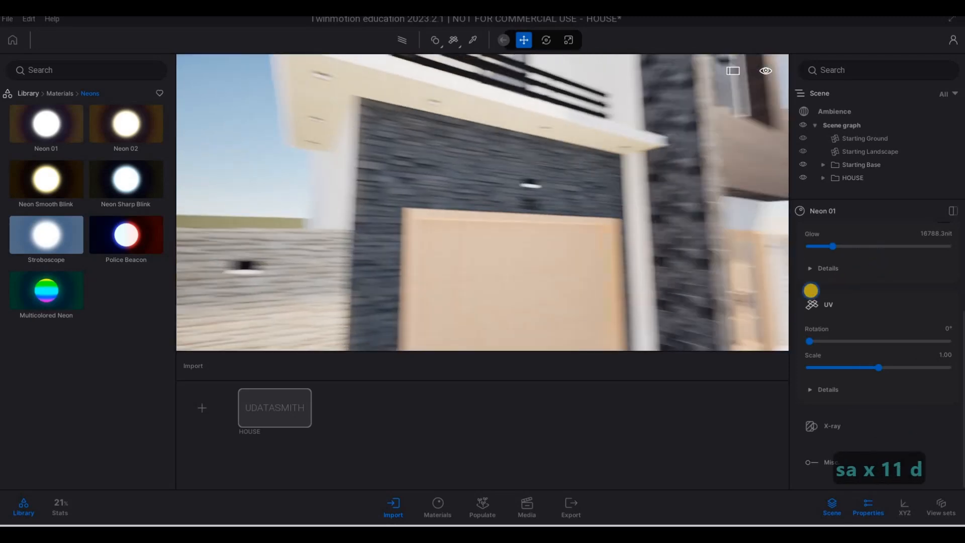
key(w)
key(e)
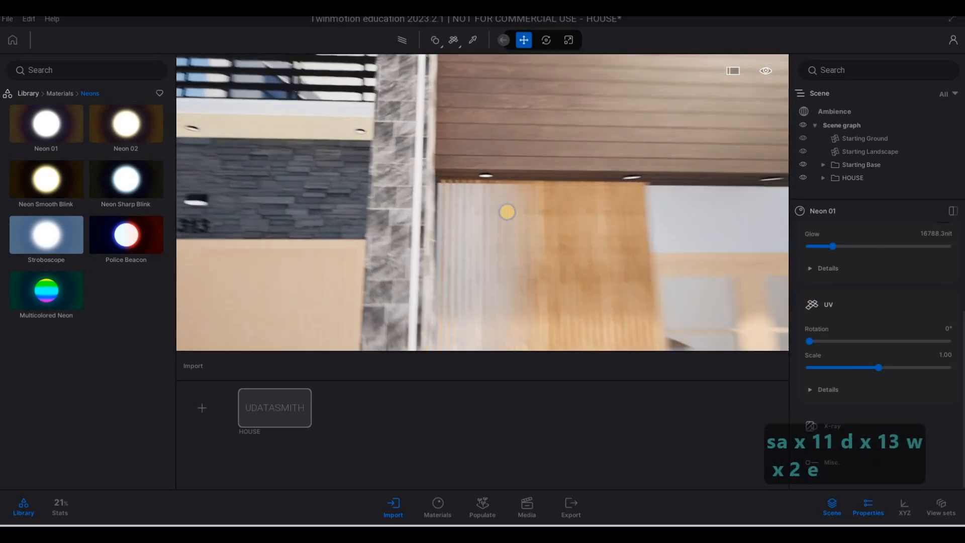
key(q)
key(d)
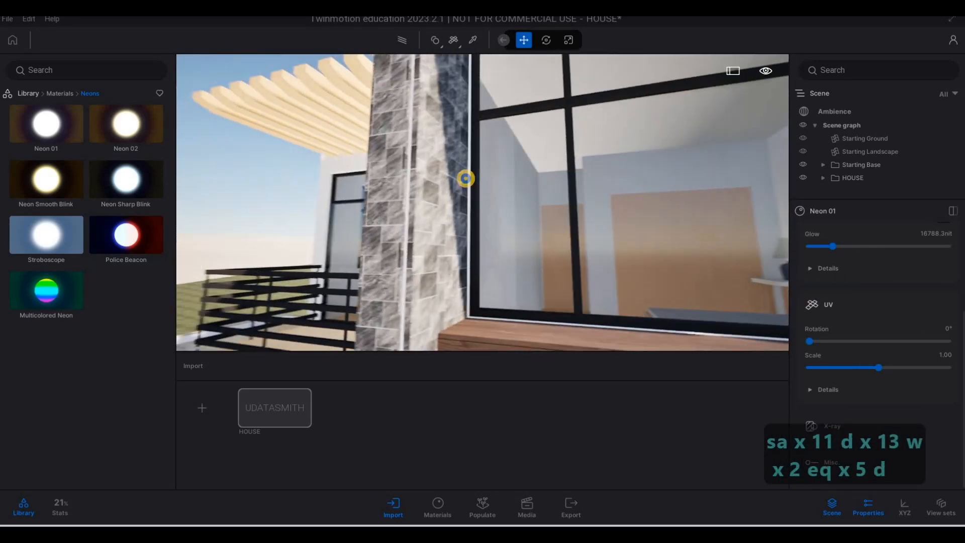
key(s)
key(w)
key(a)
key(d)
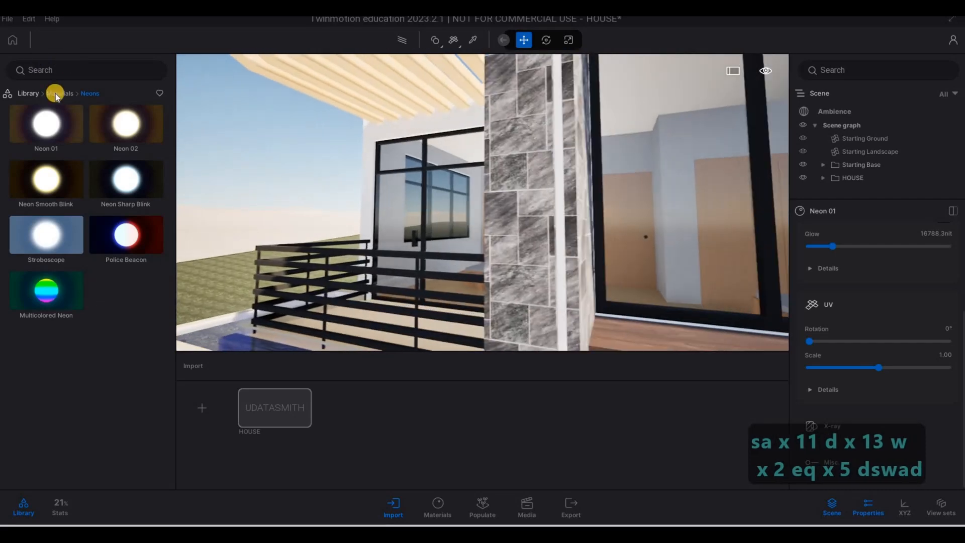
Apply the Satin painted wall material from the wall coverings to the stone column between the garage and the wood slats
click(59, 93)
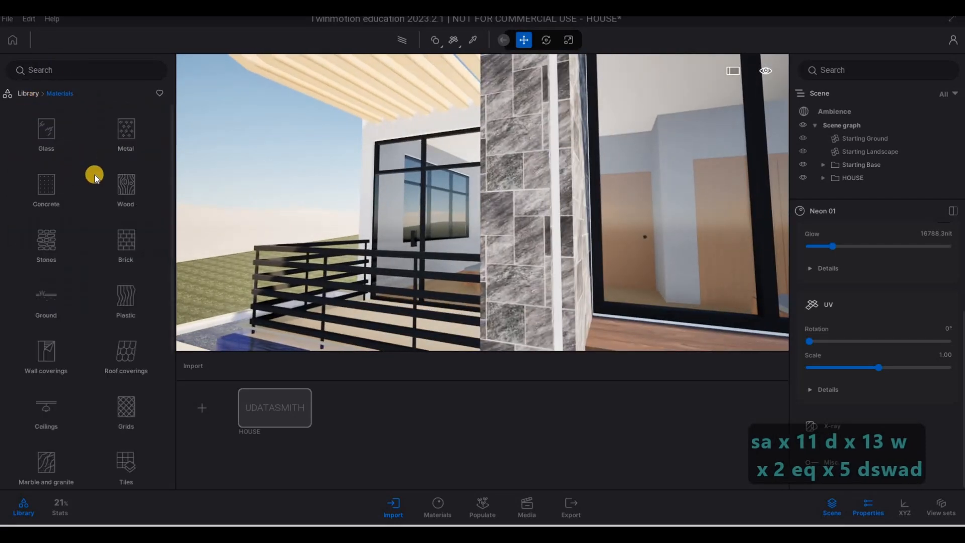
key(a)
key(e)
key(s)
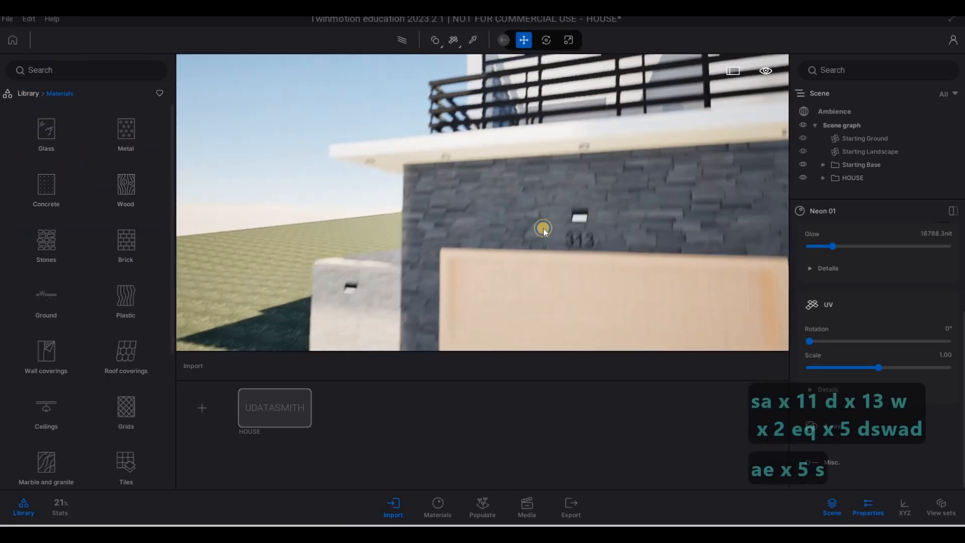
key(d)
key(w)
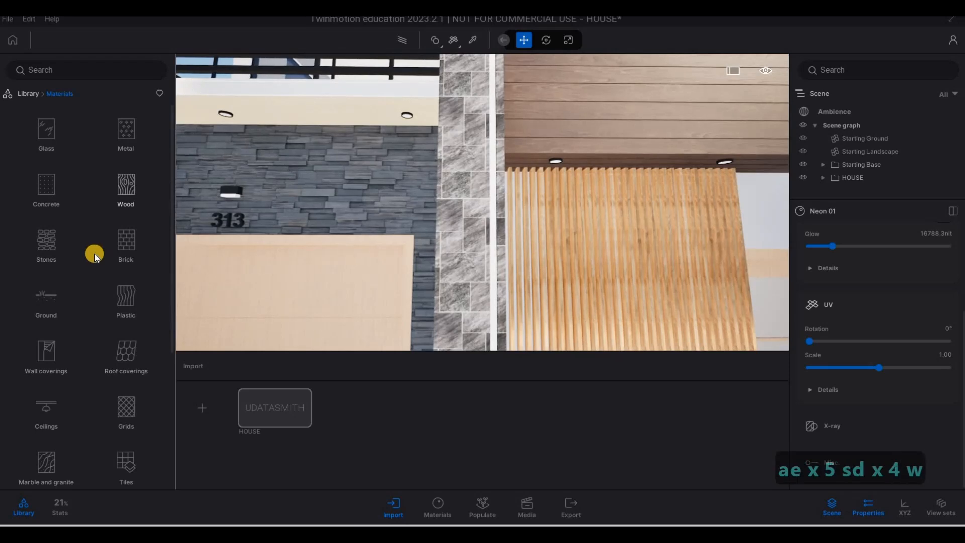
scroll(93, 287, down, 1)
scroll(90, 299, down, 5)
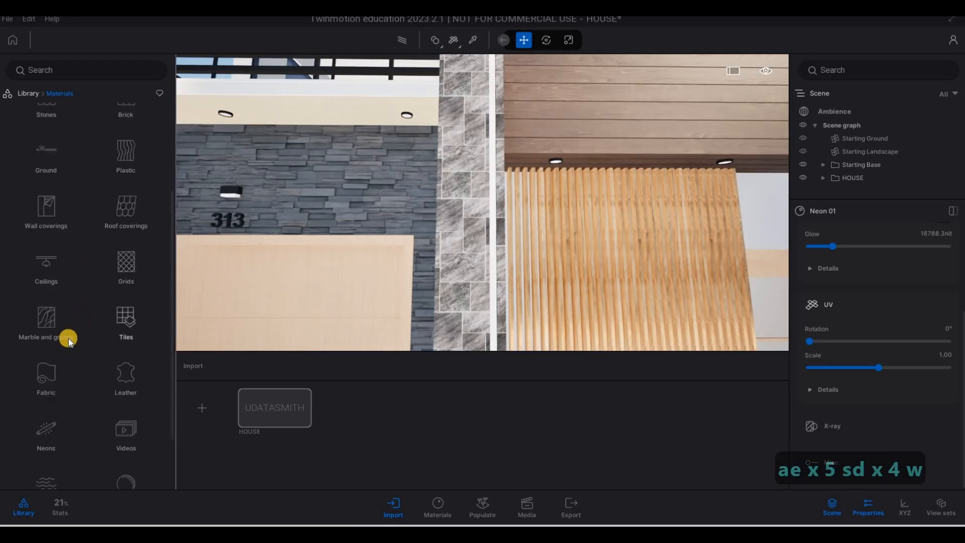
scroll(65, 346, up, 3)
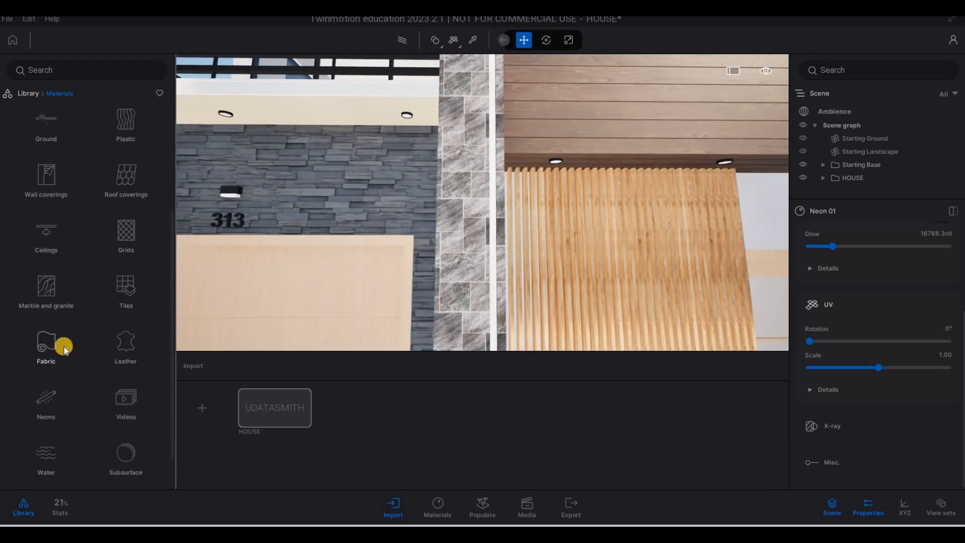
scroll(46, 321, up, 4)
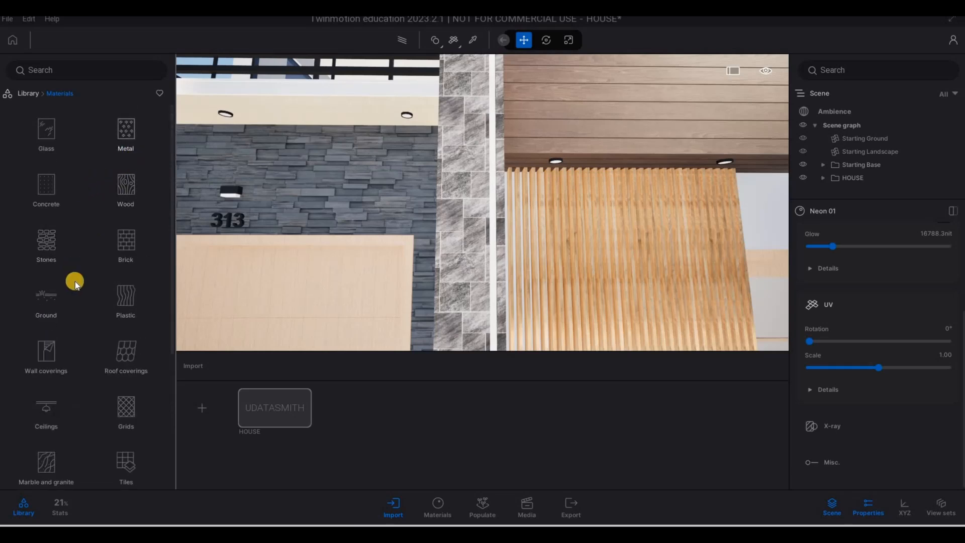
scroll(99, 384, down, 6)
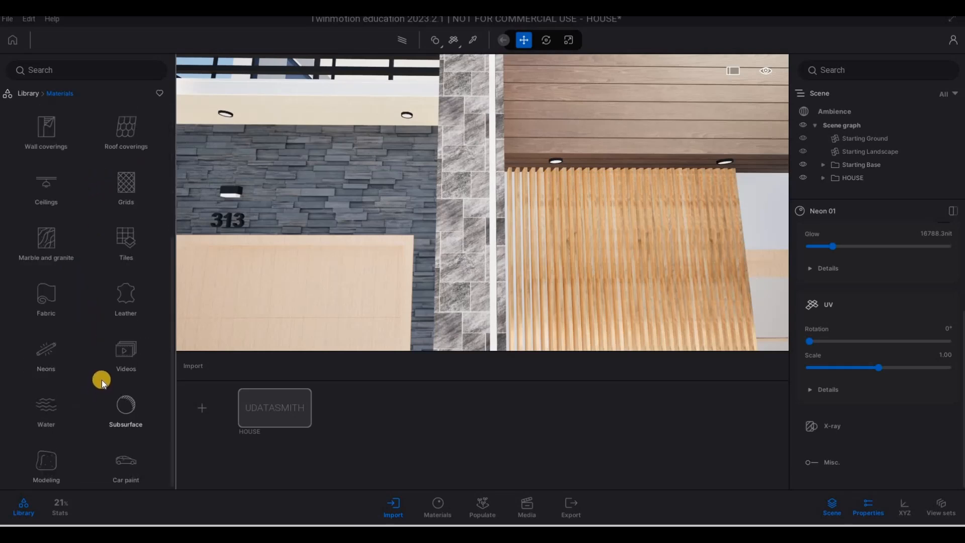
scroll(40, 281, up, 2)
click(40, 204)
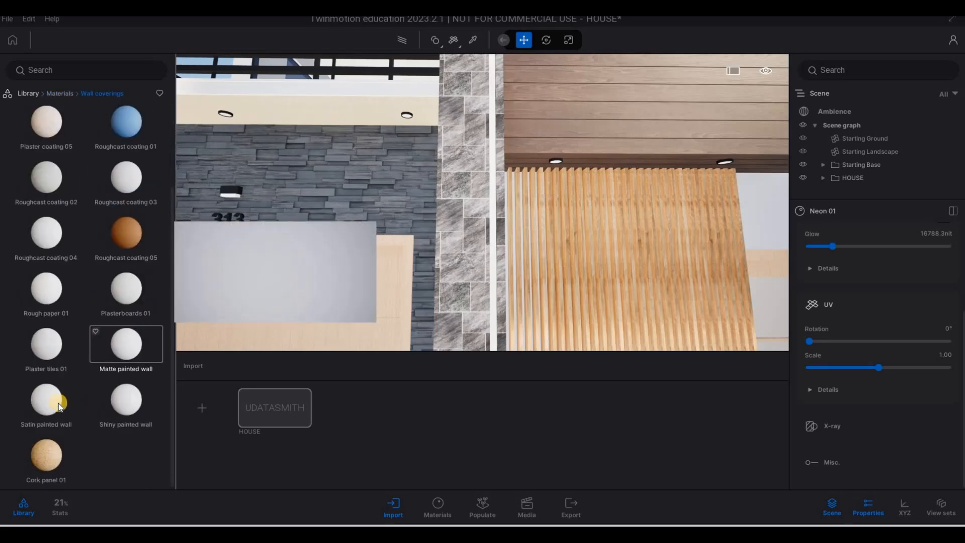
mouse_move(56, 406)
mouse_down()
mouse_move(486, 312)
mouse_move(468, 305)
mouse_up()
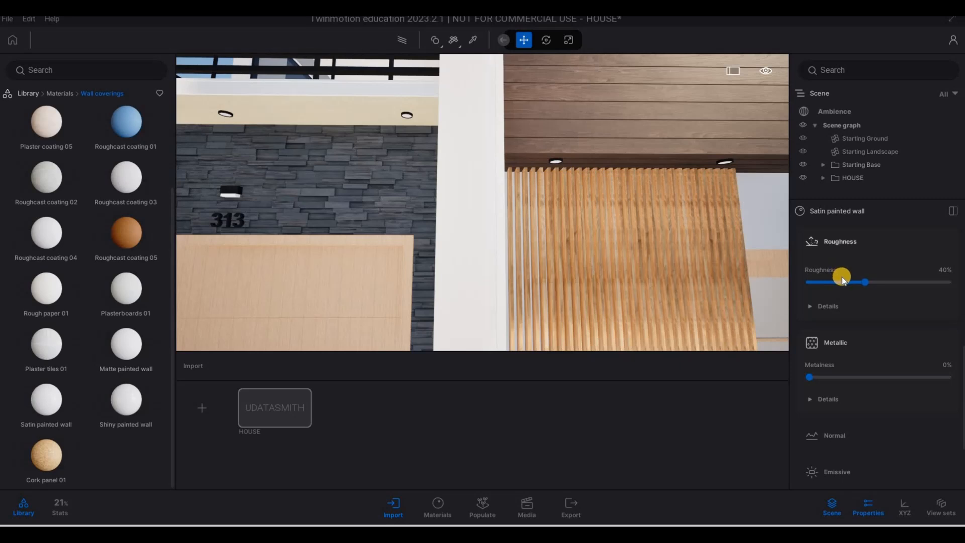
Change the Satin painted wall material's color to dark gray 2F2F2F
scroll(844, 275, up, 7)
scroll(880, 254, up, 3)
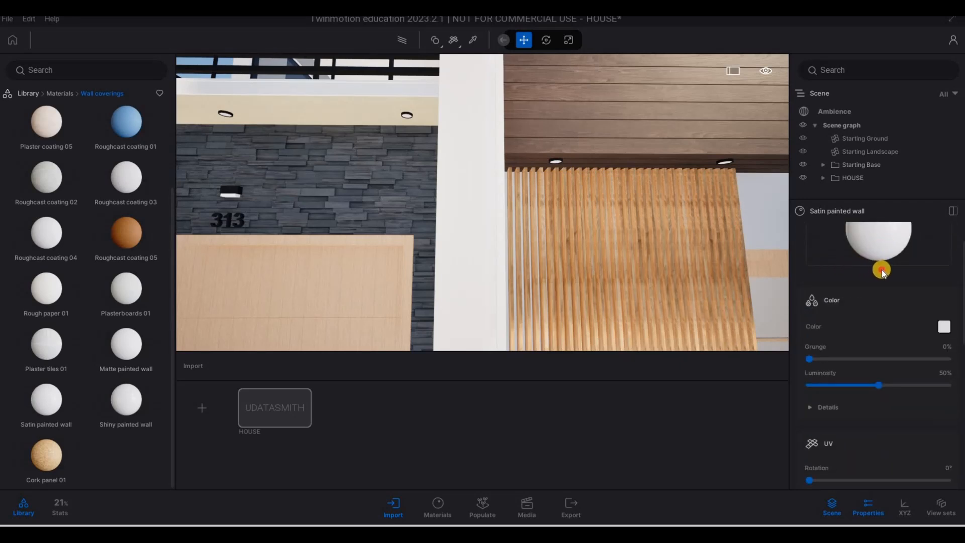
scroll(872, 276, up, 1)
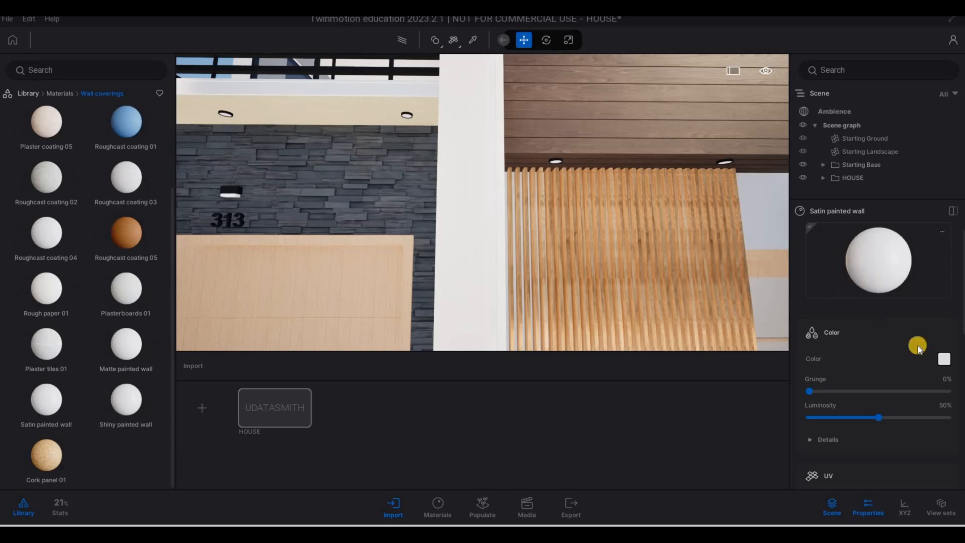
drag(471, 217, 467, 295)
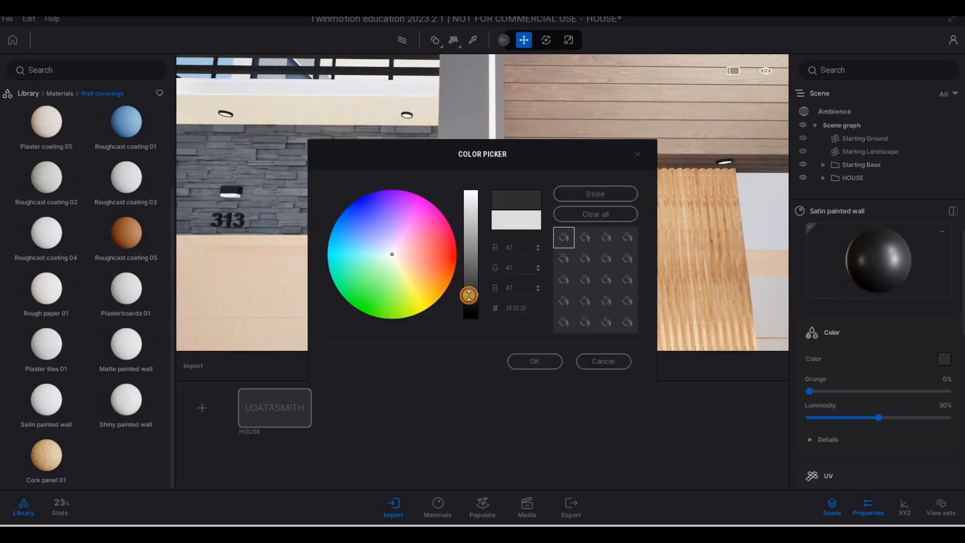
click(662, 322)
Check the dark gray column from other viewpoints and bring the garage door into view
key(s)
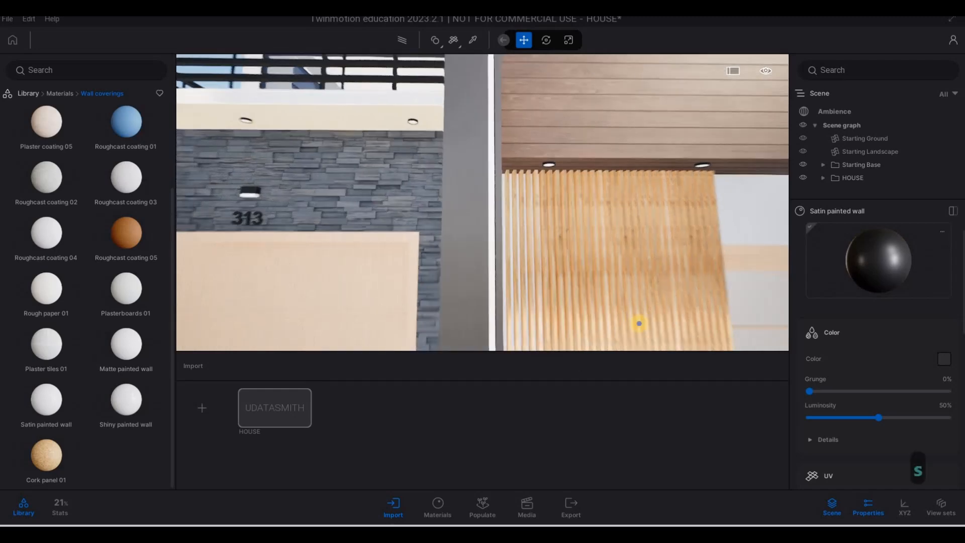
key(d)
right_drag(640, 323, 124, 149)
key(w)
key(a)
key(w)
key(e)
key(w)
Apply the Ipe 02 C wood material to the garage door and set its UV scale to 10.00
scroll(124, 149, up, 3)
mouse_move(112, 131)
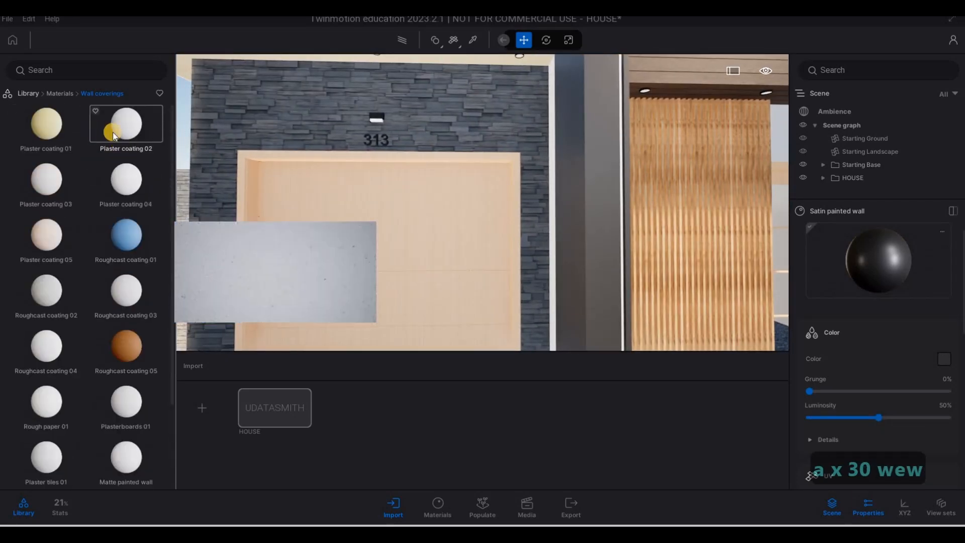
click(54, 94)
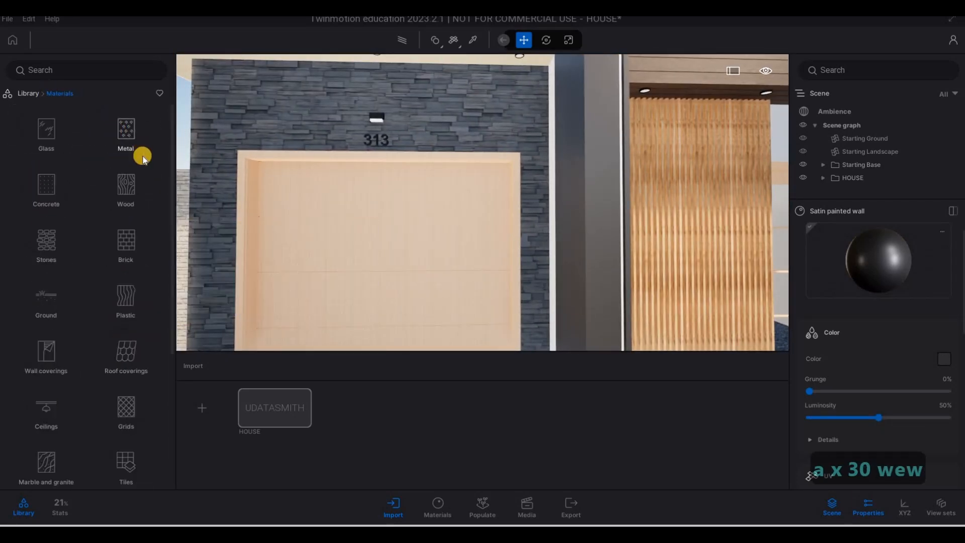
click(143, 157)
click(64, 94)
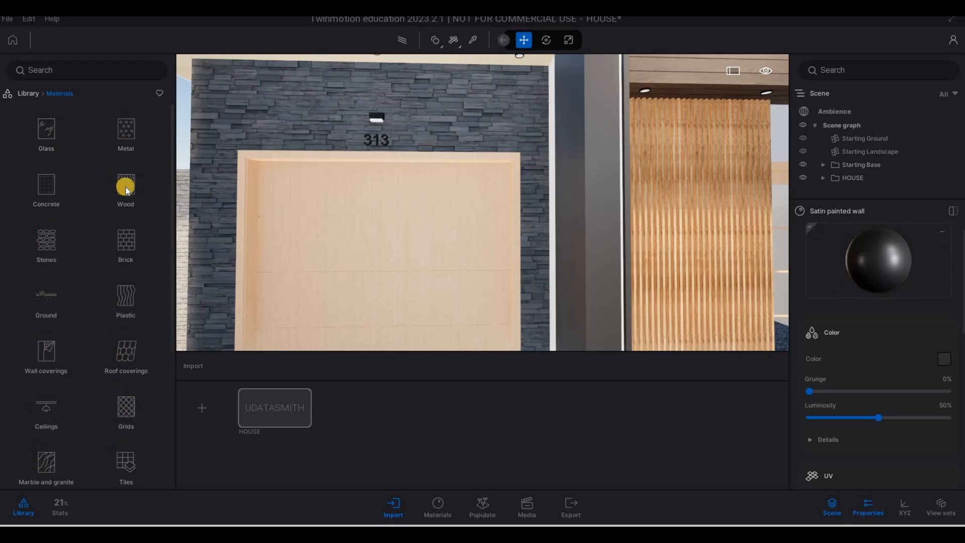
click(126, 201)
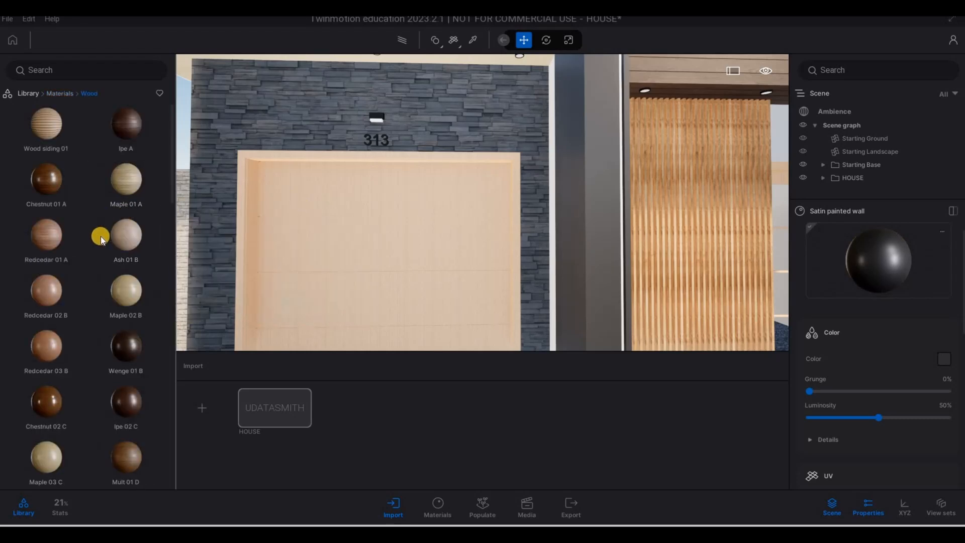
scroll(150, 256, down, 3)
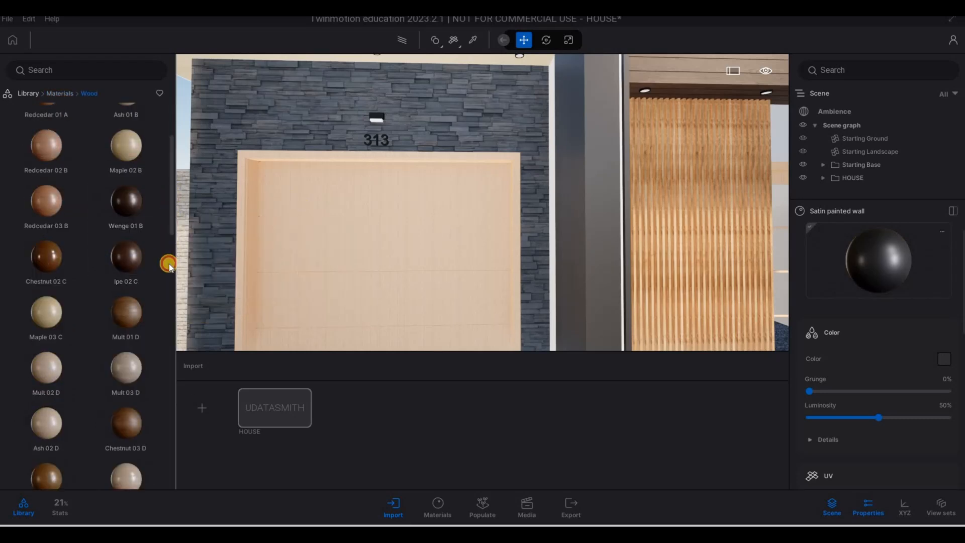
scroll(169, 263, down, 3)
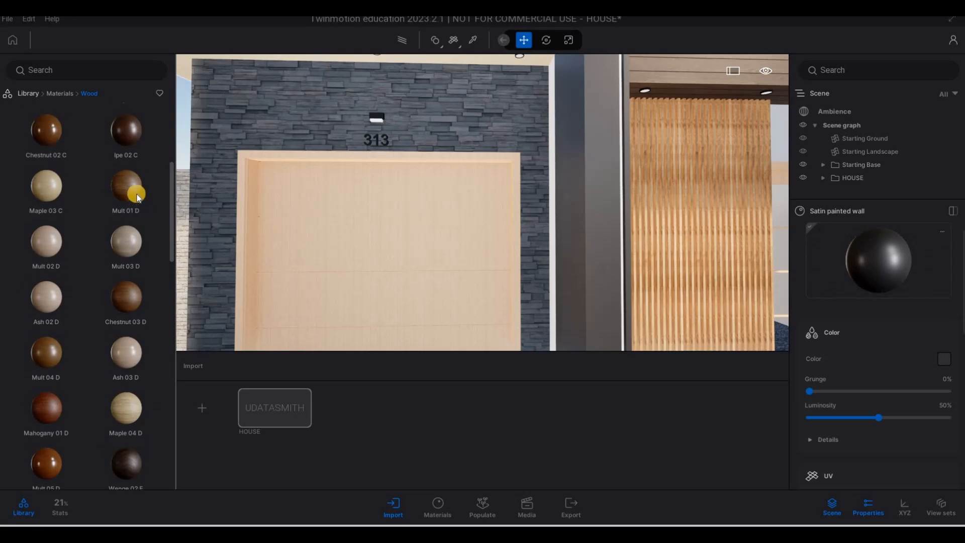
drag(136, 196, 353, 225)
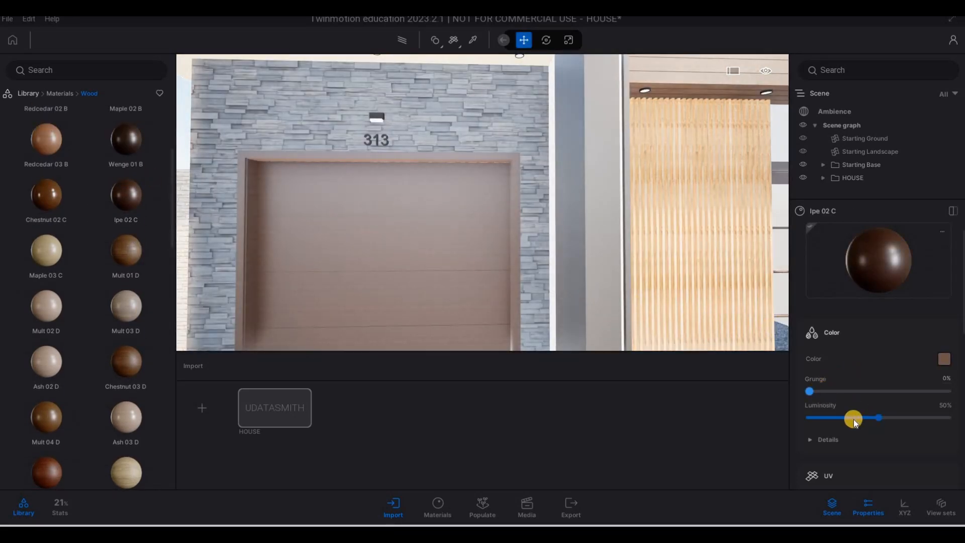
scroll(869, 440, down, 3)
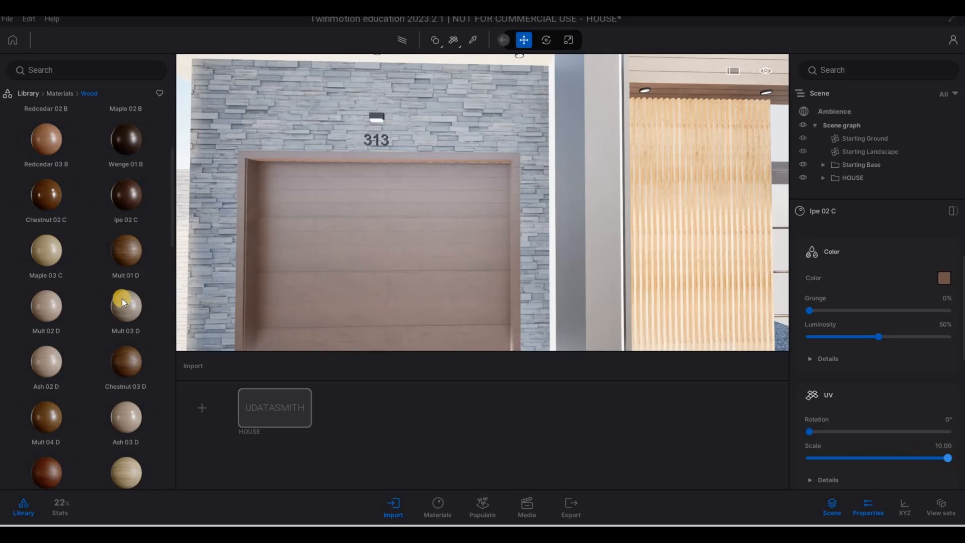
Try the Mult 04 D wood material on the garage door with its UV scale set to 10.00
scroll(116, 298, down, 5)
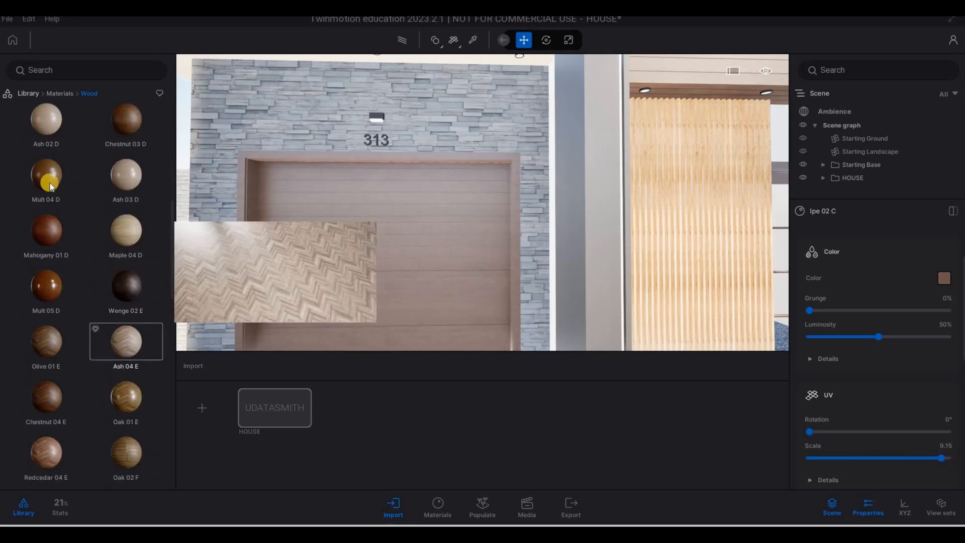
scroll(50, 183, down, 2)
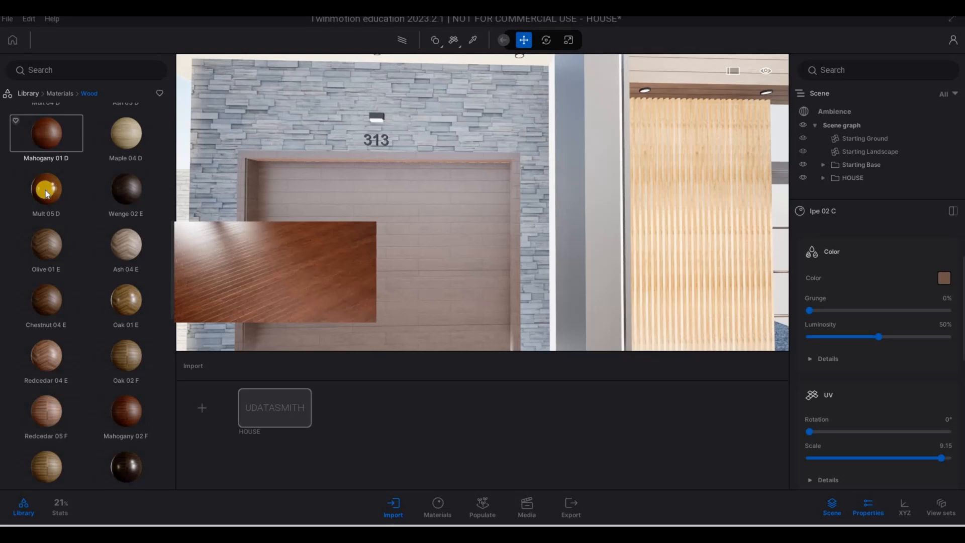
scroll(46, 197, up, 2)
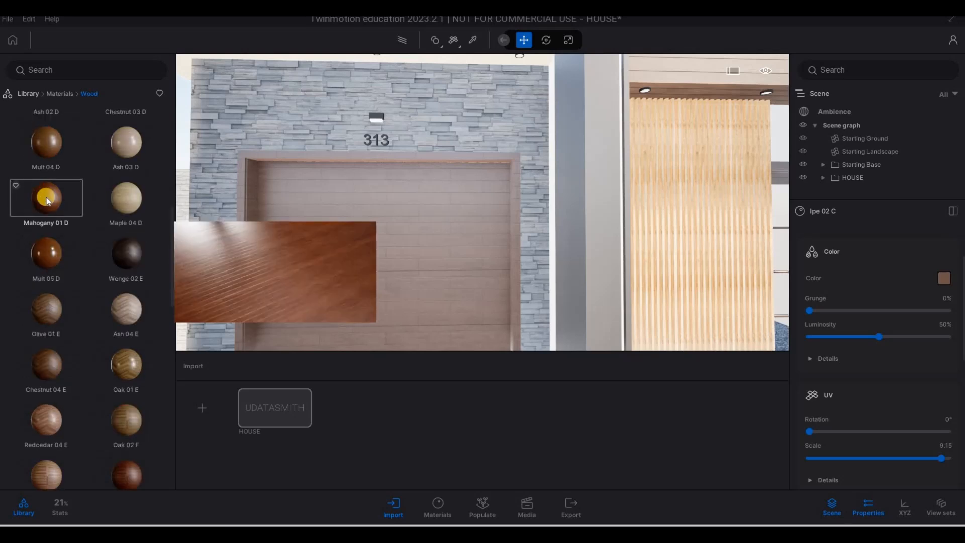
drag(47, 197, 352, 237)
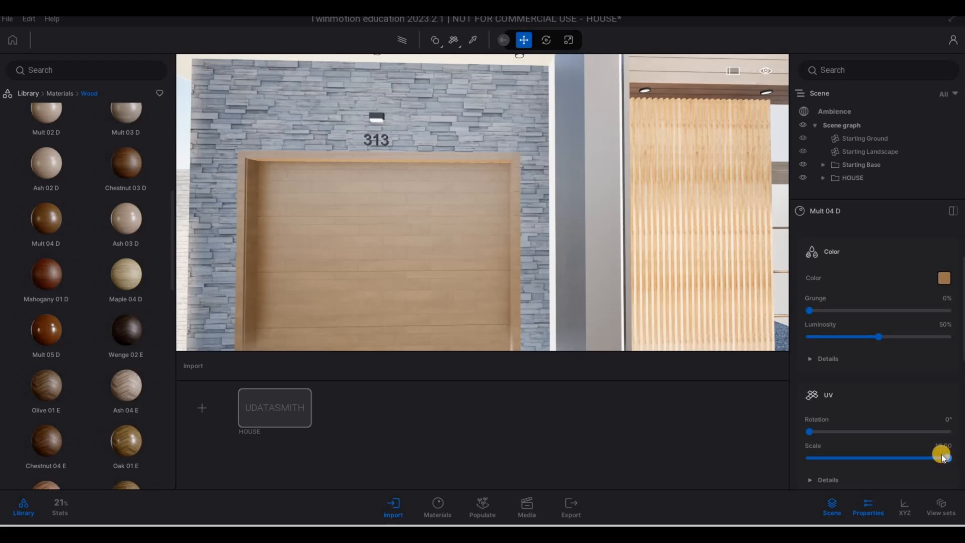
Apply the Chestnut 02 C wood material to the garage door and set its UV scale to 10.00
scroll(75, 296, up, 4)
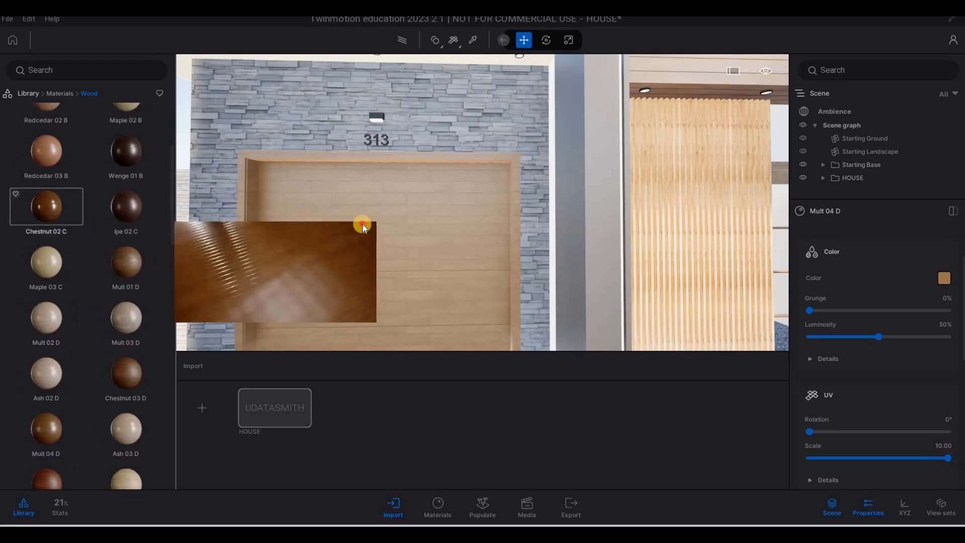
drag(363, 224, 383, 224)
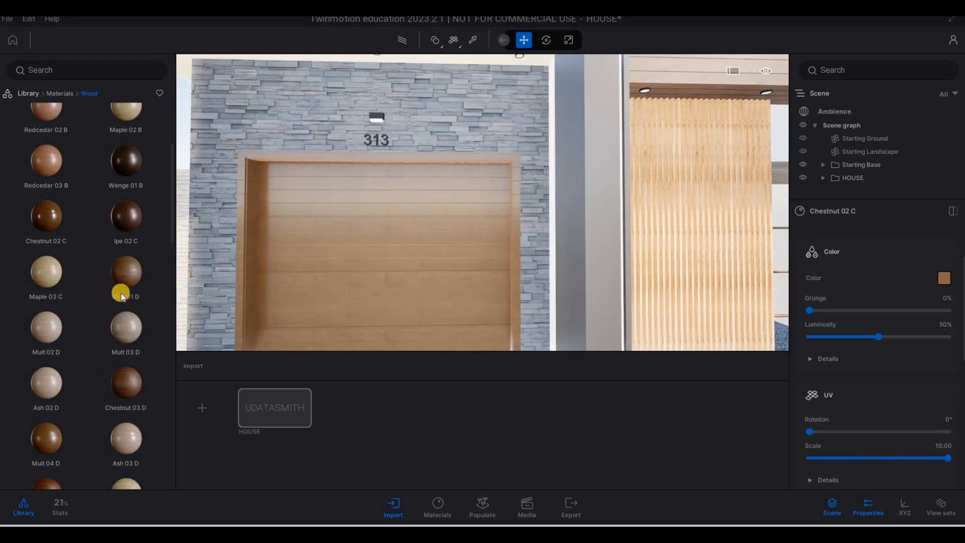
Browse the wood materials for an alternative finish for the garage door
scroll(122, 296, down, 5)
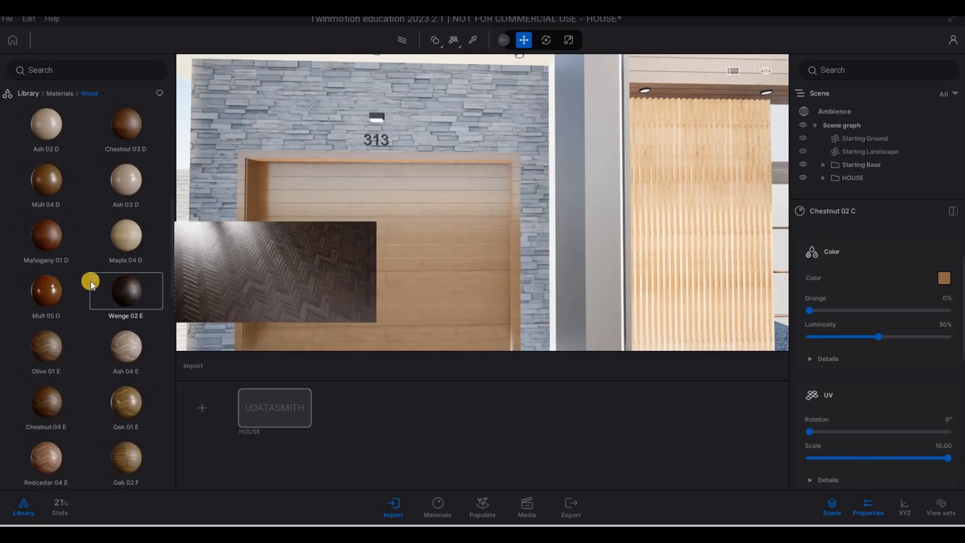
scroll(116, 272, up, 6)
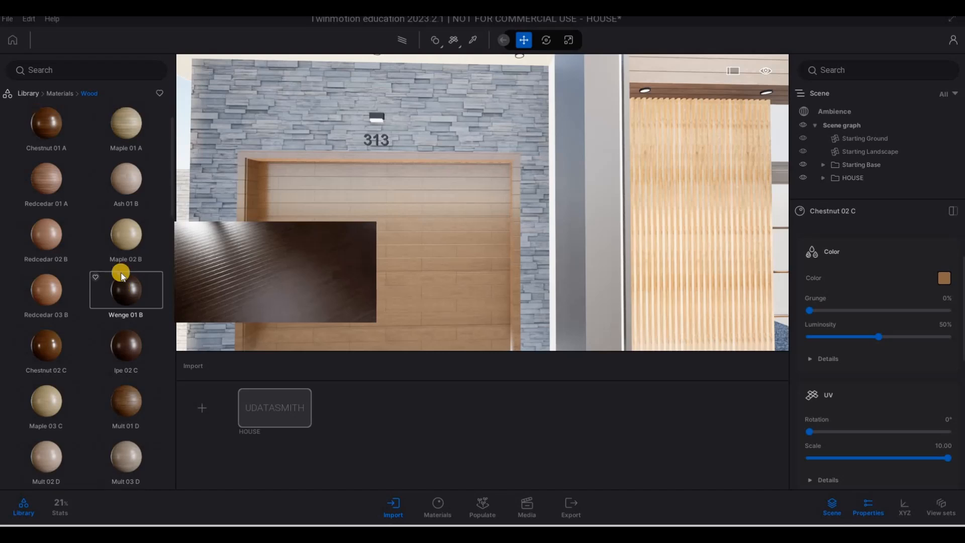
Apply the Wenge 01 B wood material to the garage door and set its texture scale to 8.55
drag(285, 267, 285, 269)
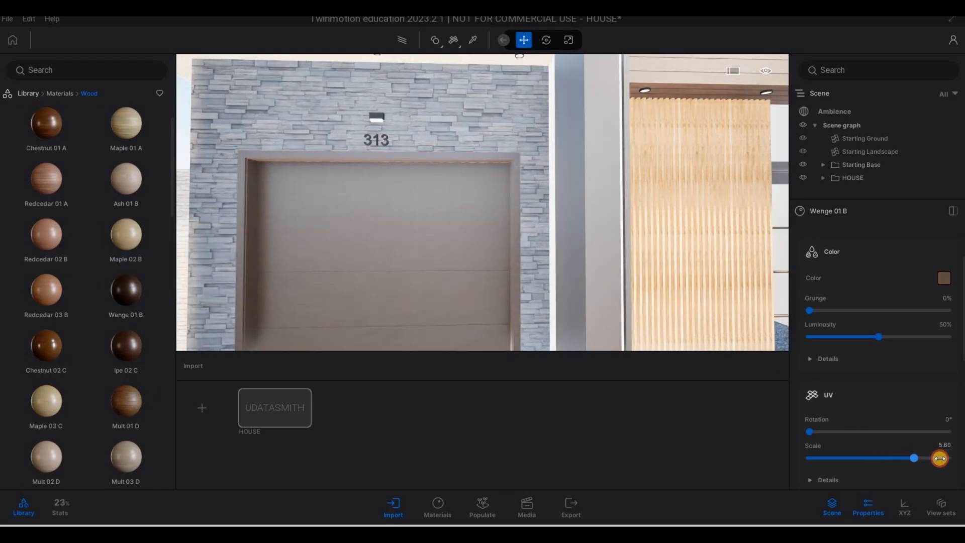
key(s)
key(d)
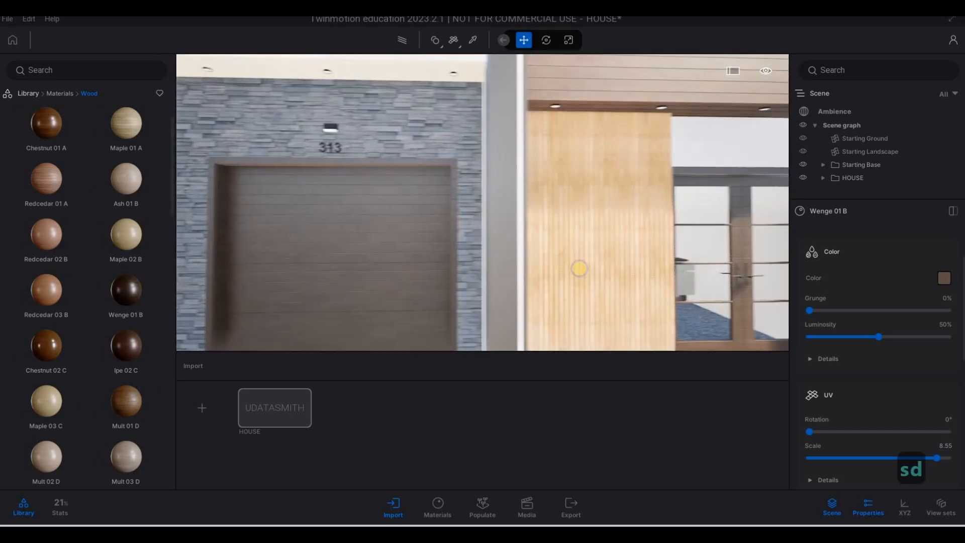
key(w)
key(a)
key(w)
key(a)
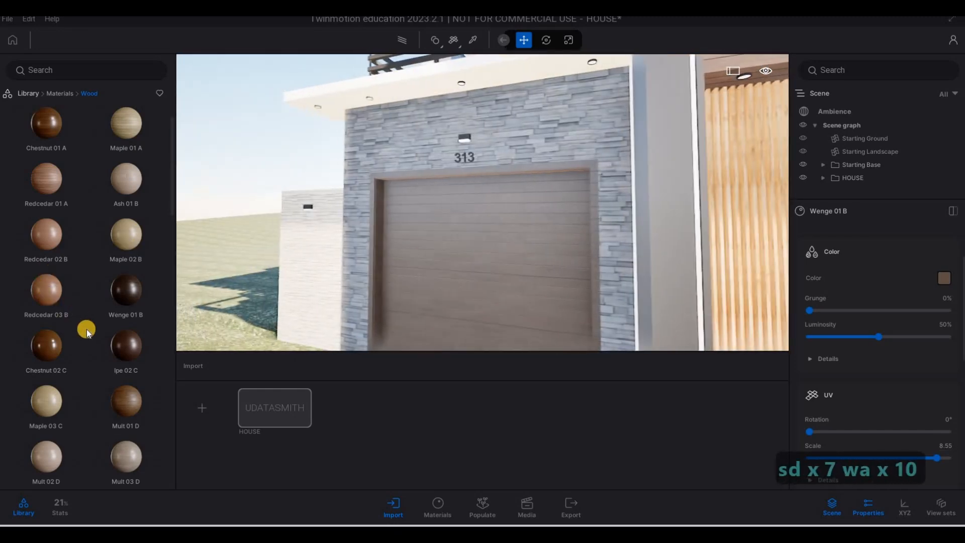
Apply the Oak 04 G wood material to the garage door and set its texture scale to 10.00
scroll(71, 339, down, 6)
scroll(76, 357, down, 10)
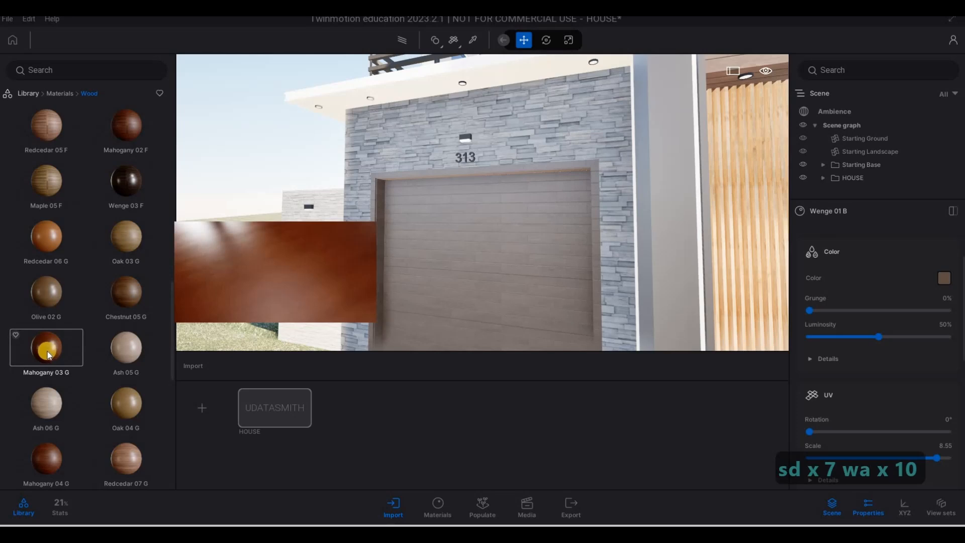
scroll(55, 297, down, 2)
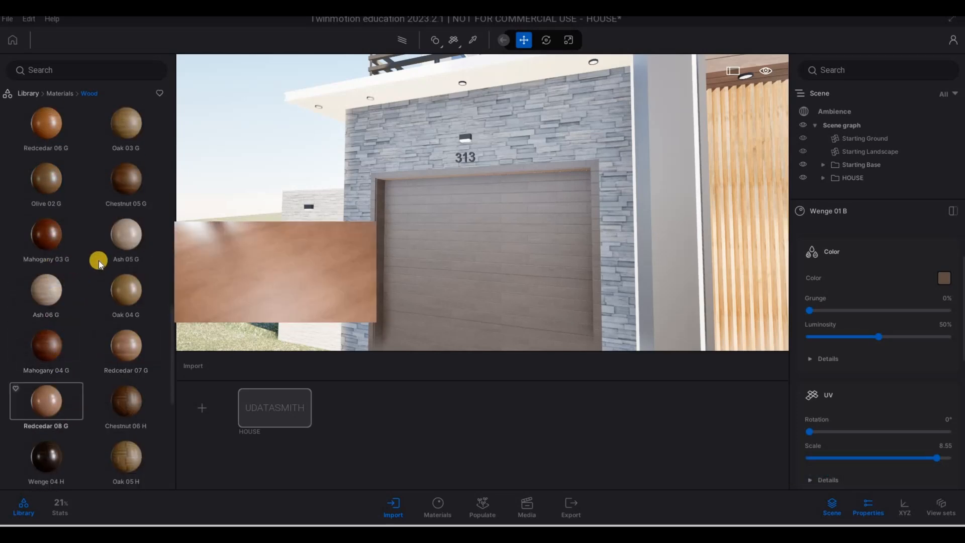
drag(433, 274, 434, 275)
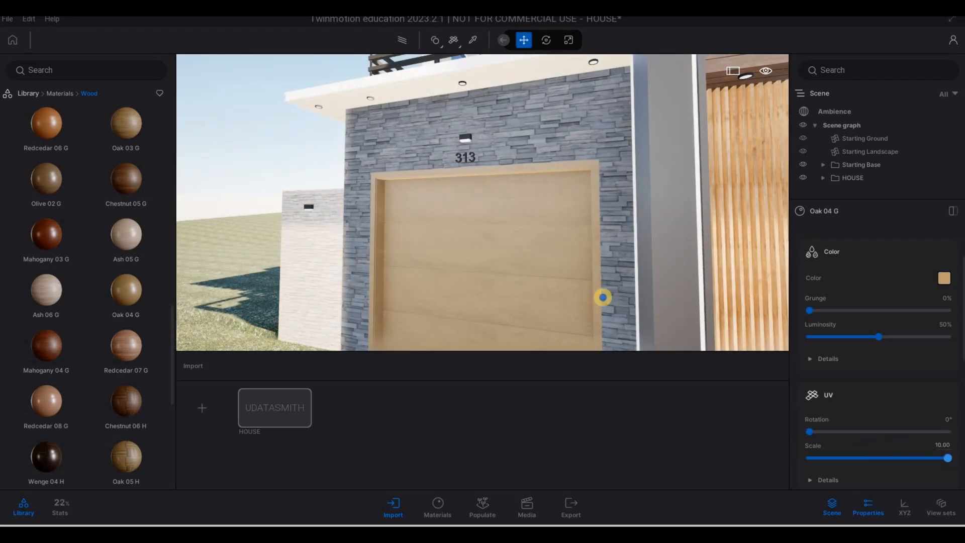
Inspect the wood finish on the entrance door and garage door, up close and from across the front facade
key(s)
key(d)
key(w)
key(w)
key(w)
key(w)
key(w)
key(w)
key(w)
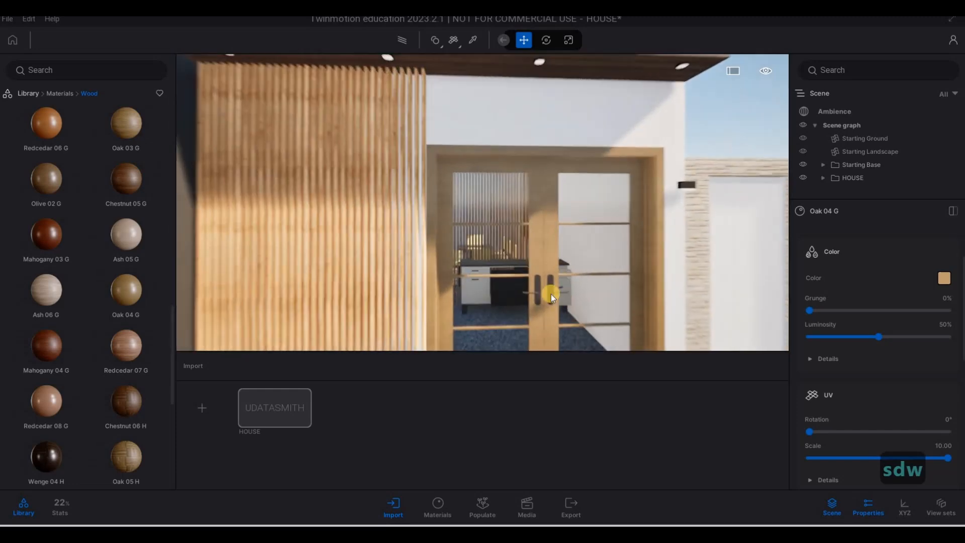
key(a)
key(a)
key(a)
key(a)
key(a)
key(a)
key(a)
key(a)
key(a)
key(a)
key(a)
key(a)
key(a)
key(a)
key(a)
key(a)
key(a)
key(a)
key(a)
key(a)
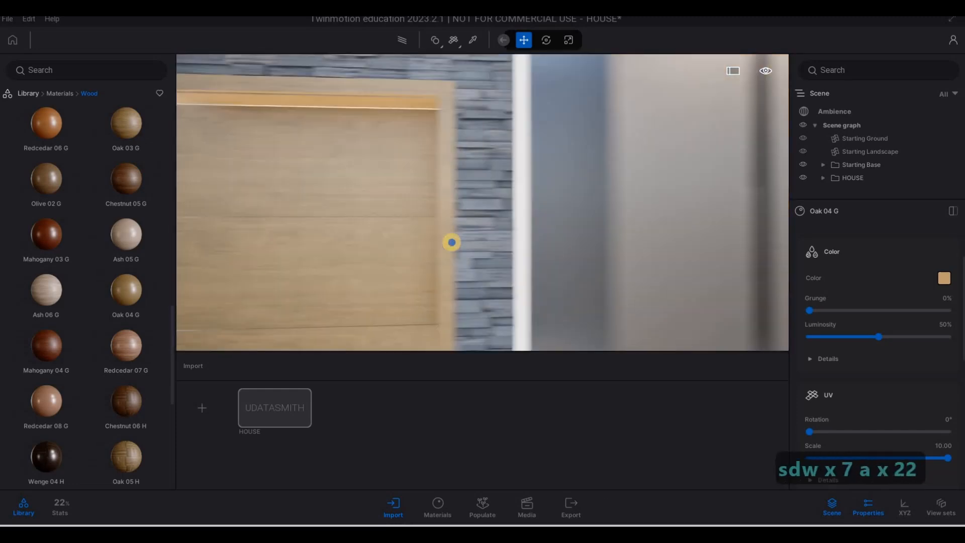
key(s)
key(d)
key(d)
key(d)
key(d)
key(d)
key(d)
key(d)
key(d)
key(d)
key(d)
key(d)
key(d)
key(d)
key(d)
key(d)
key(d)
key(d)
key(d)
key(d)
key(d)
key(a)
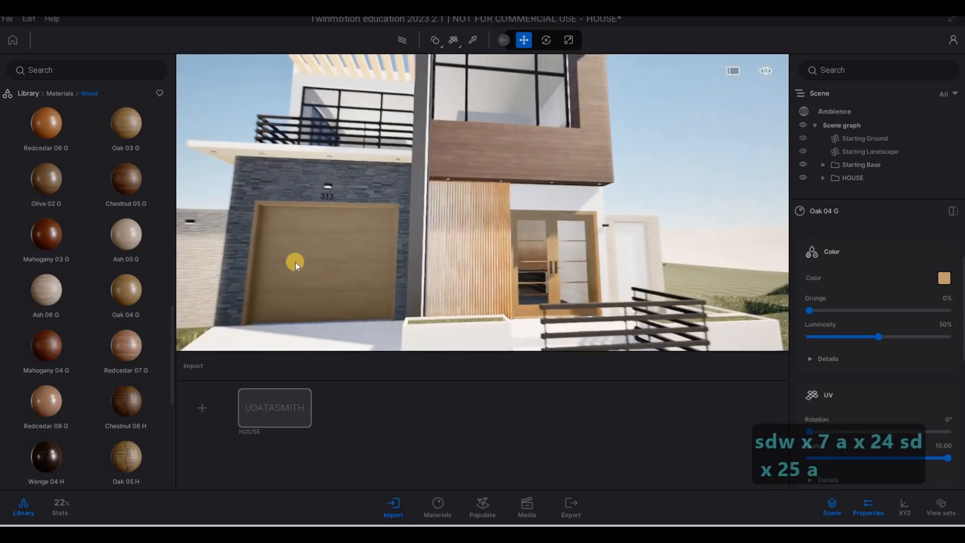
key(a)
key(a)
key(a)
key(a)
key(a)
key(a)
key(a)
key(a)
key(a)
key(a)
key(a)
key(a)
key(a)
key(a)
key(a)
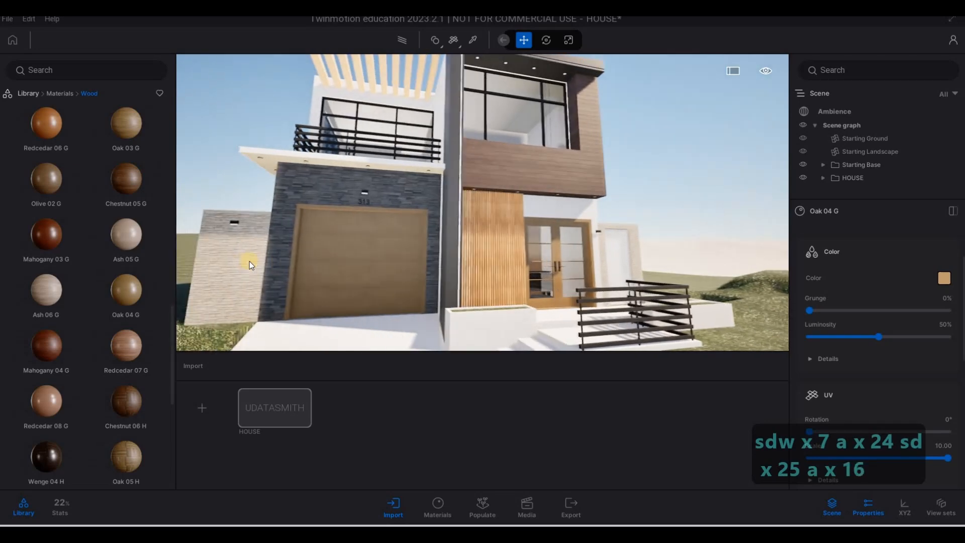
Apply the Wenge 01 B wood material to the pergola beams above the upper balcony
key(q)
key(w)
key(w)
key(w)
key(w)
key(w)
key(w)
key(w)
key(w)
key(a)
key(q)
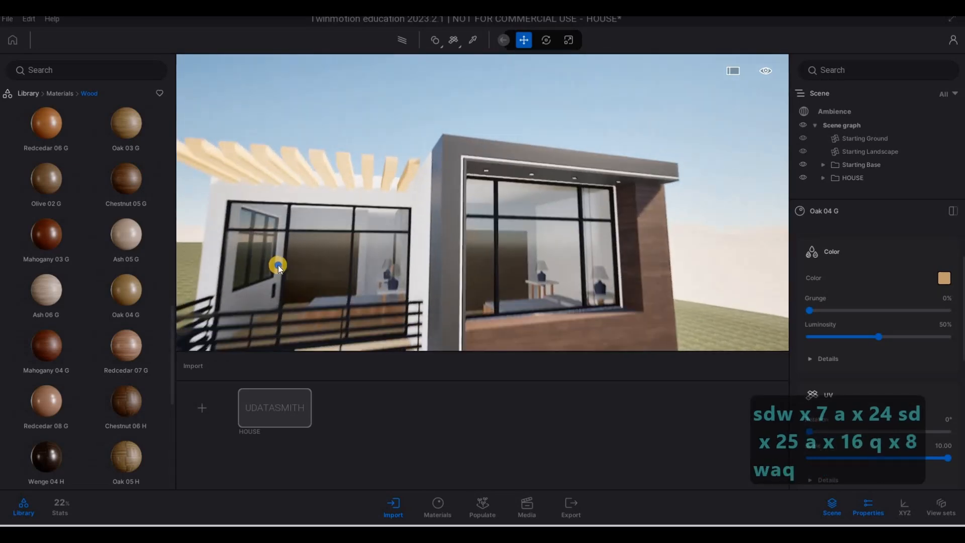
key(a)
key(a)
key(a)
key(a)
key(a)
mouse_move(81, 234)
scroll(81, 233, up, 5)
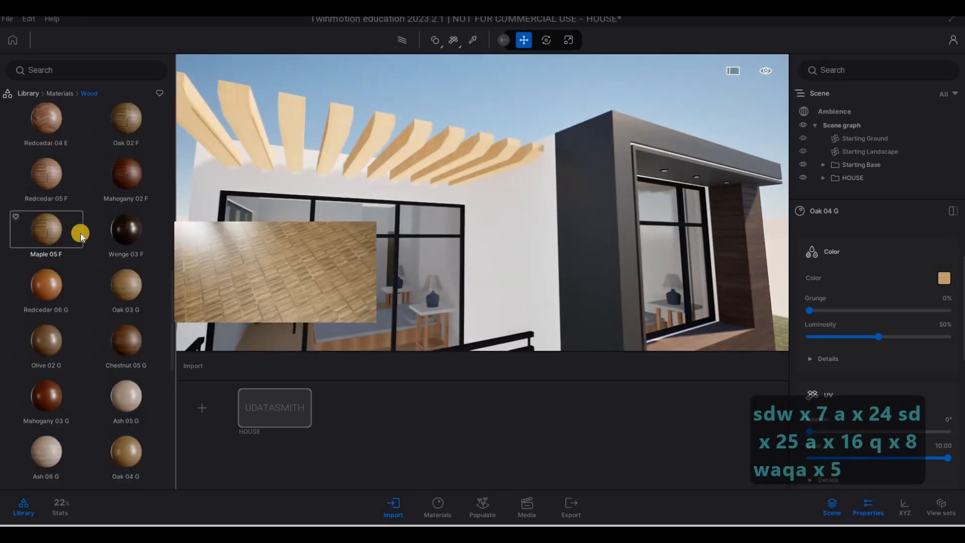
scroll(94, 196, up, 2)
key(a)
key(a)
key(a)
key(a)
key(a)
key(a)
key(a)
key(a)
key(a)
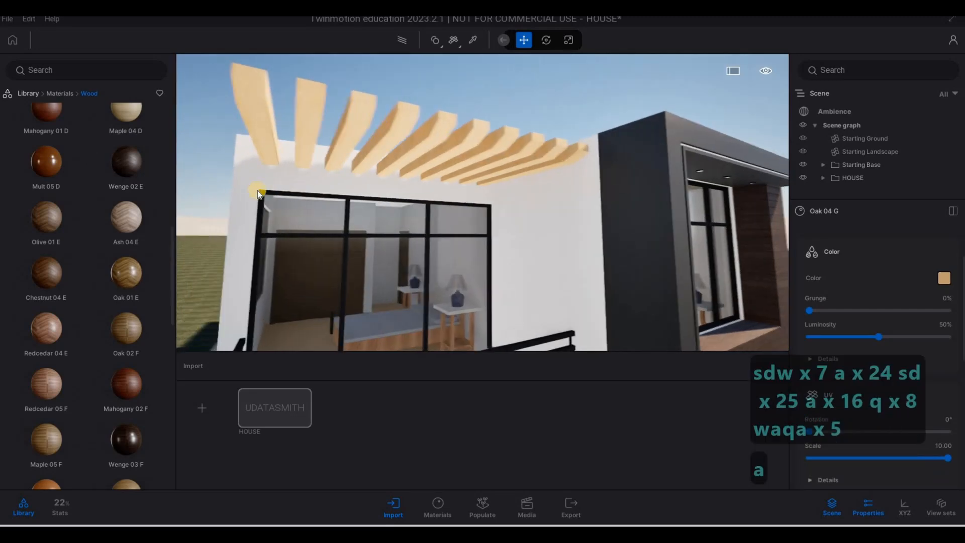
scroll(110, 212, up, 5)
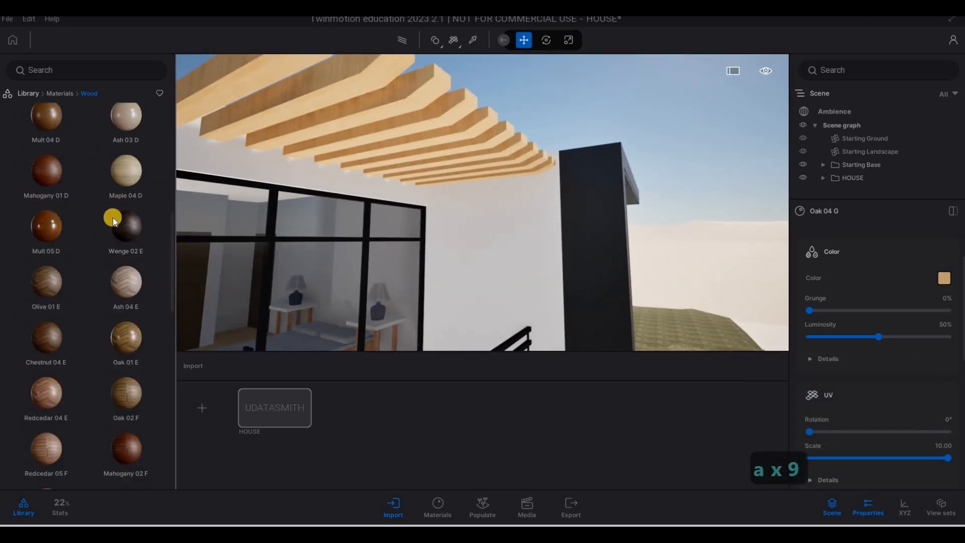
mouse_move(116, 221)
scroll(115, 221, up, 2)
drag(125, 142, 261, 115)
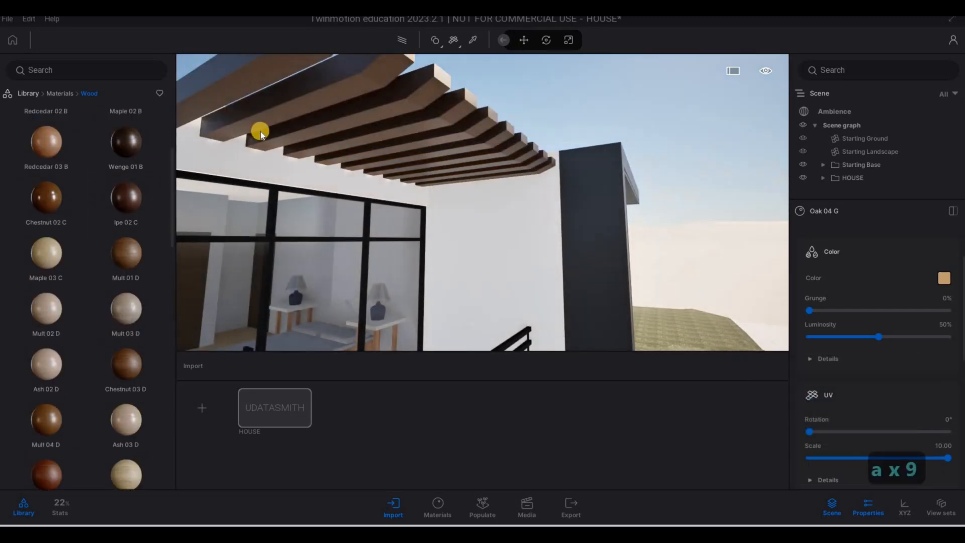
Examine how the pergola's wood finish matches the upper cladding, garage door and entrance across the front facade
key(d)
key(s)
key(d)
key(s)
key(w)
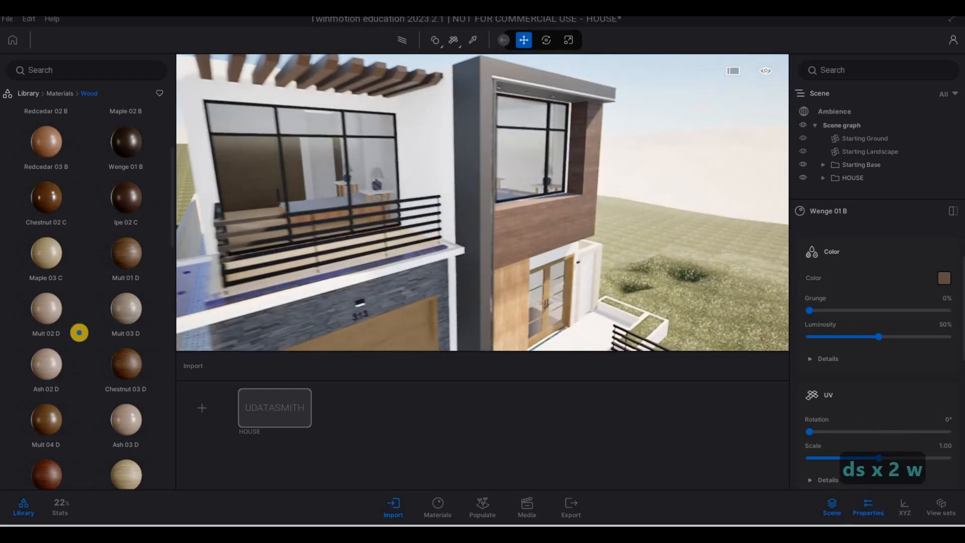
key(e)
key(w+e)
key(s+d)
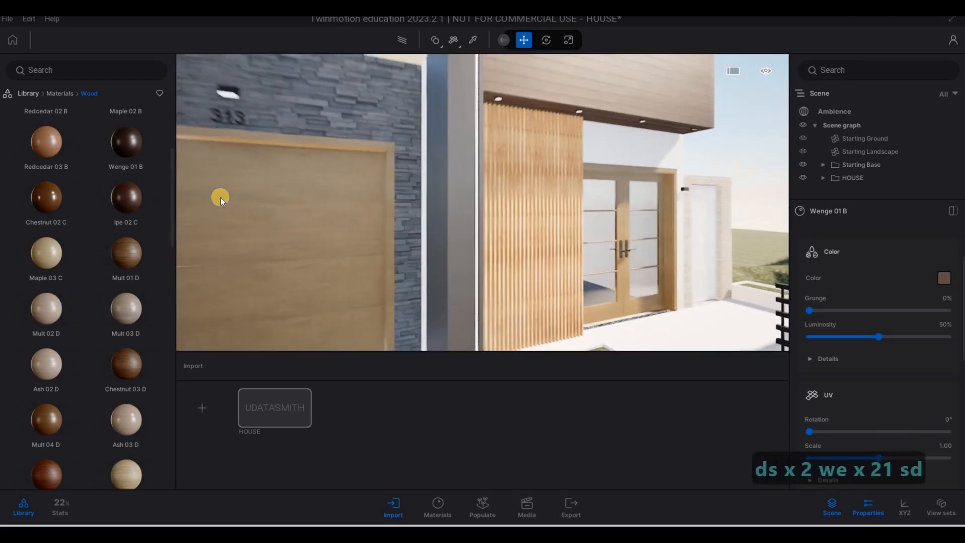
key(q)
key(w)
key(d)
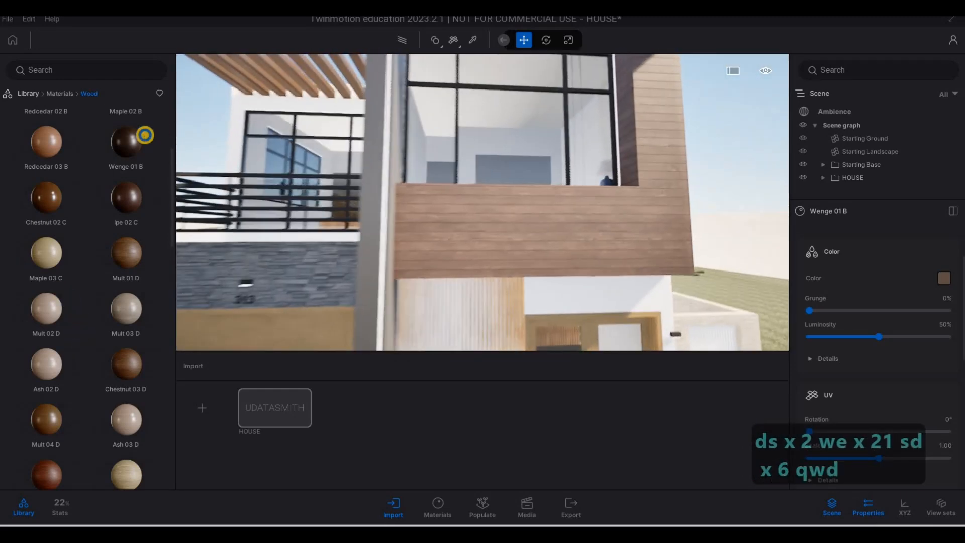
key(e)
key(a)
key(w)
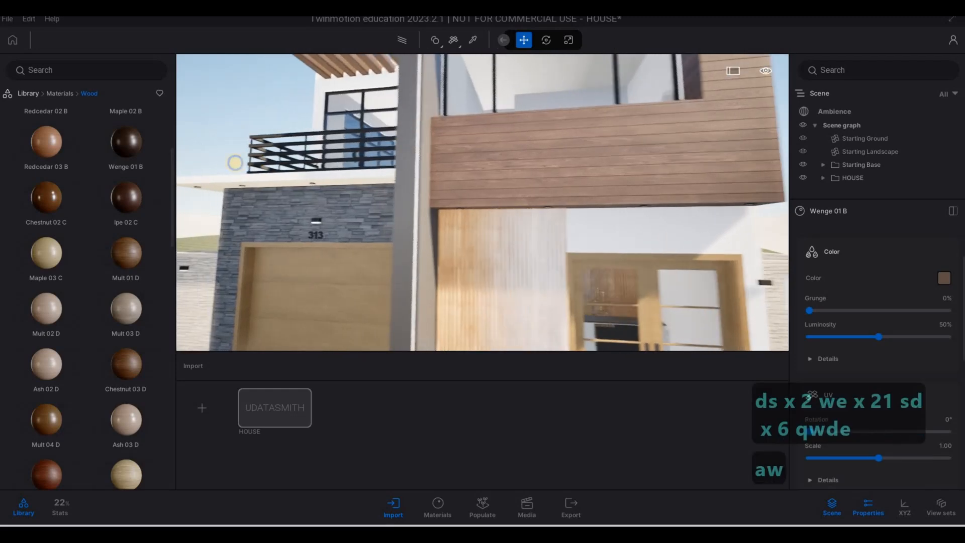
key(q)
key(a)
key(w)
key(q)
drag(235, 162, 511, 172)
key(a)
key(w)
key(q)
key(a)
key(s)
key(d)
key(d)
key(d)
key(d)
key(d)
key(d)
key(d)
key(d)
key(d)
key(d)
key(d)
key(d)
key(d)
key(d)
key(d)
Examine the wood finish of the pergola beams above the upper balcony up close
key(a)
key(a)
key(a)
key(a)
key(a)
key(a)
key(a)
key(a)
key(w)
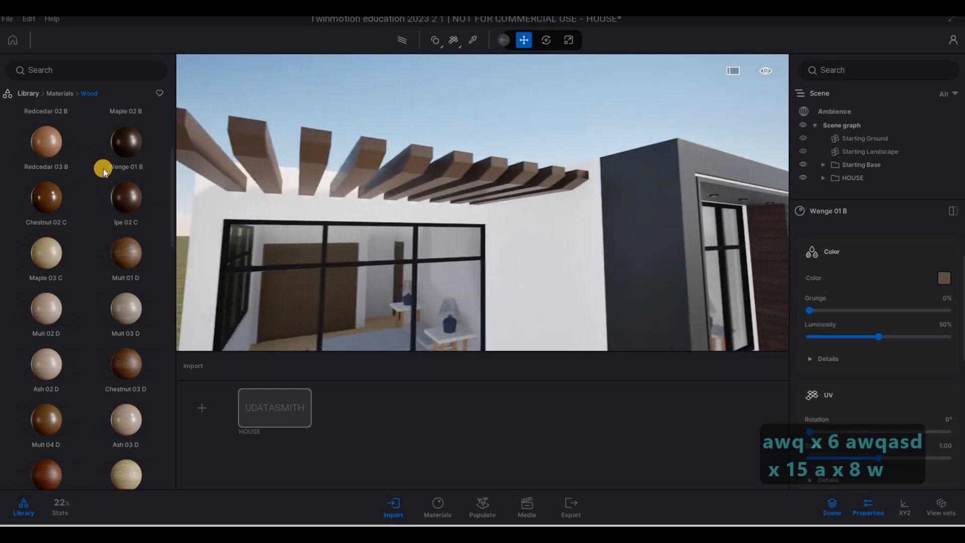
scroll(111, 181, up, 2)
scroll(116, 191, up, 3)
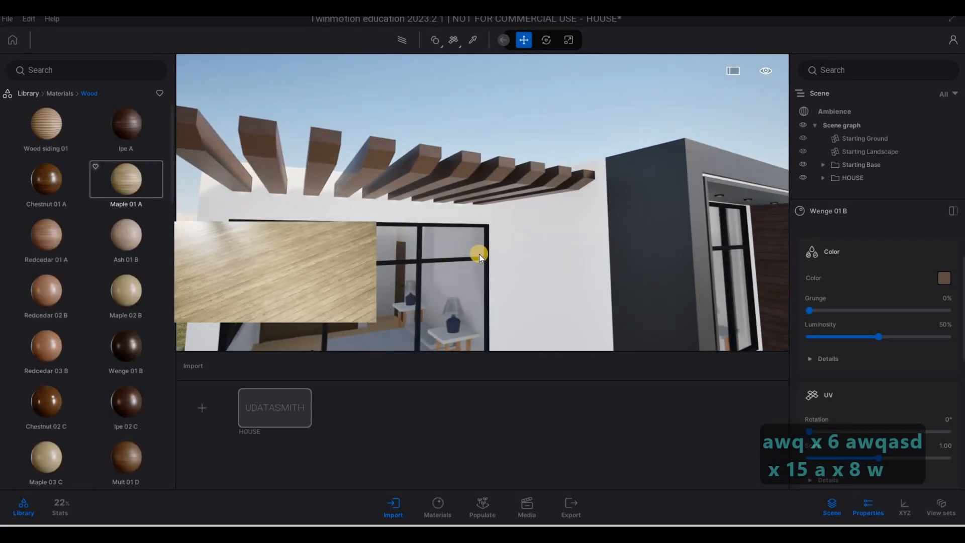
Look over the front facade from the pergola down to the garage, entrance, planter and front steps
key(s)
drag(478, 254, 529, 288)
key(e)
key(w)
key(d)
key(d)
key(d)
key(d)
key(d)
key(d)
key(d)
key(d)
key(d)
key(d)
key(d)
key(d)
key(w)
key(e)
key(s)
key(d)
key(d)
key(d)
key(d)
key(d)
key(d)
key(a)
key(d)
key(a)
key(e)
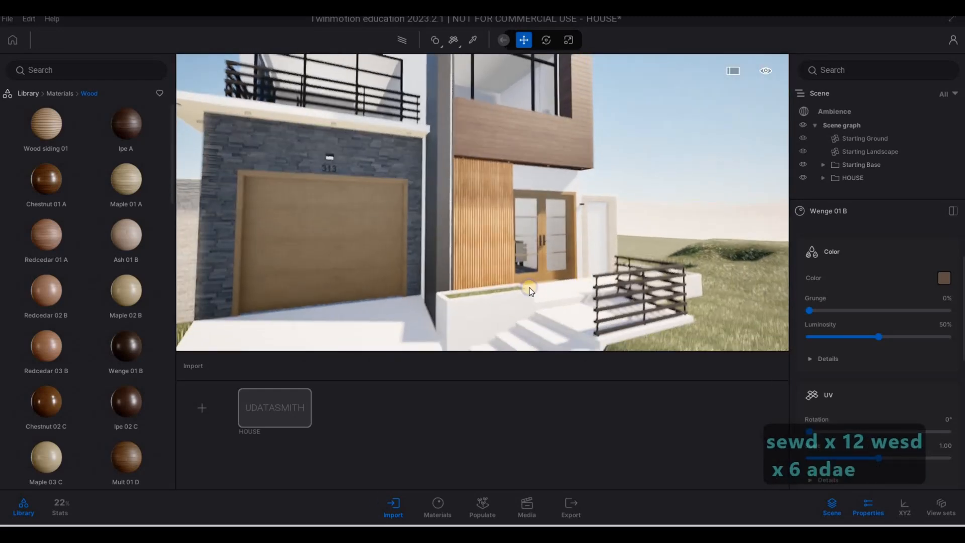
Apply the Stacked stone 03 material to the planter walls beside the entrance steps
key(d)
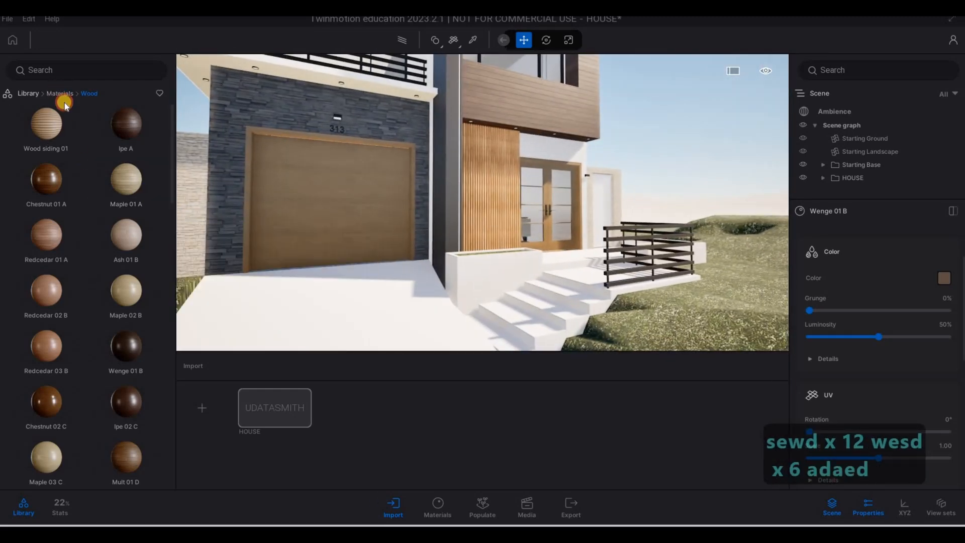
click(61, 94)
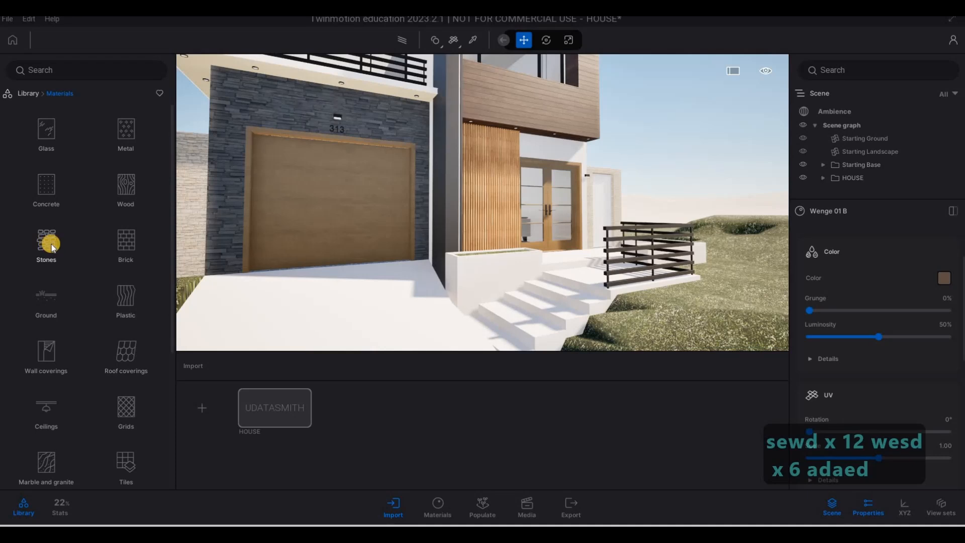
click(136, 239)
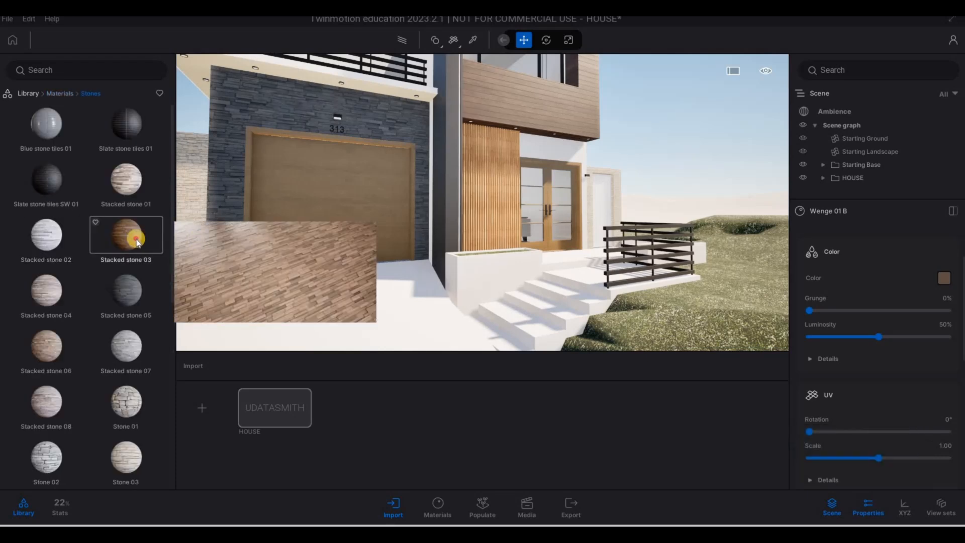
drag(469, 277, 469, 276)
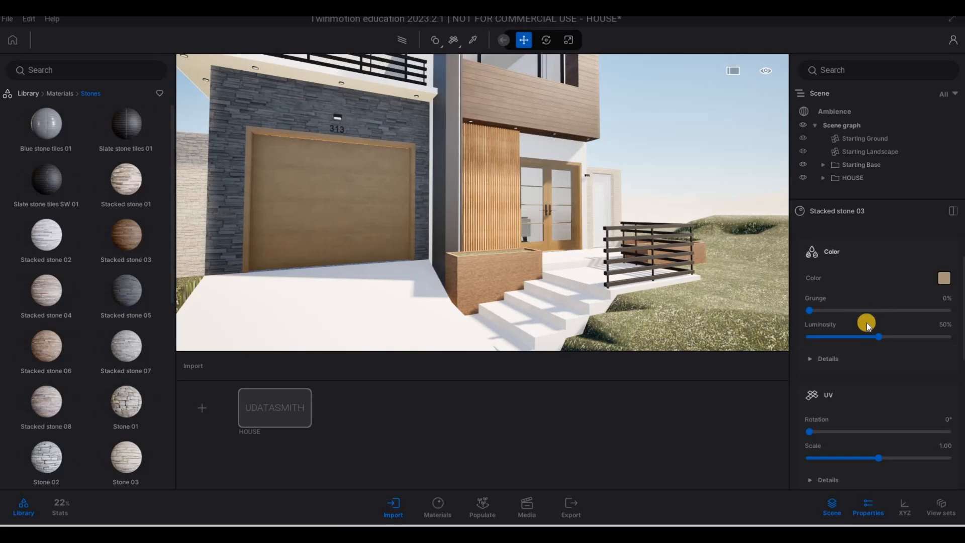
Lighten the colour of the planter's stacked stone and set its texture scale to 4.15
click(943, 356)
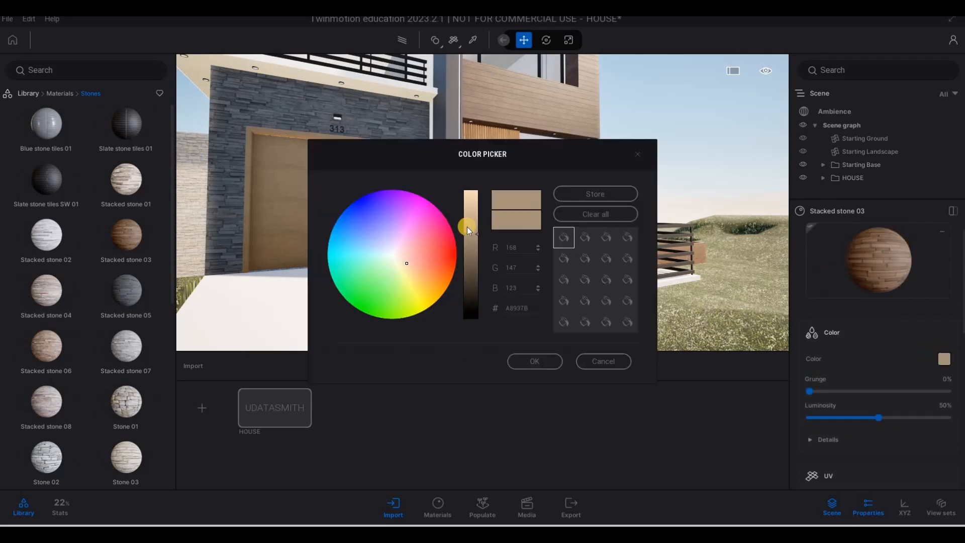
drag(470, 215, 470, 198)
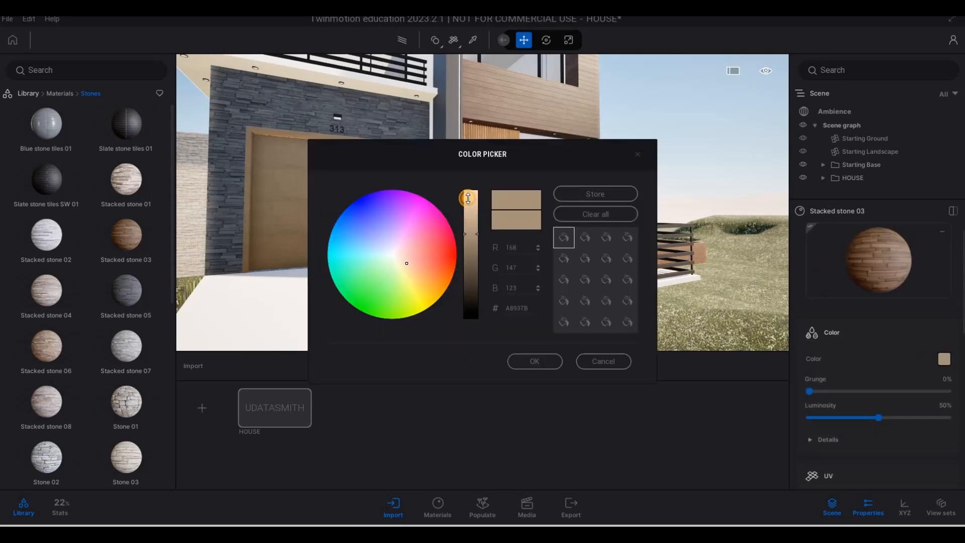
click(533, 361)
scroll(875, 397, down, 5)
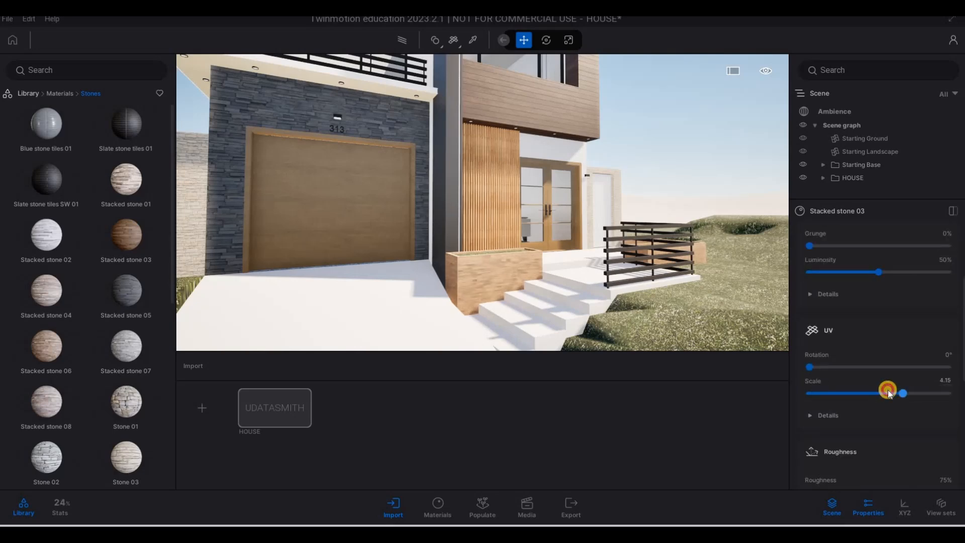
Check how the planter's stone finish fits the whole front facade, from a distance and closer up
key(s)
key(d)
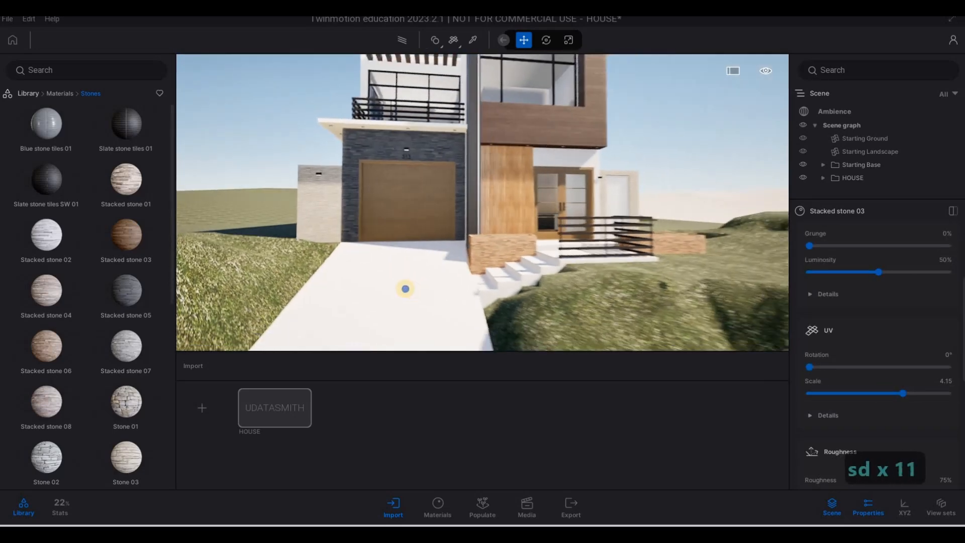
key(a)
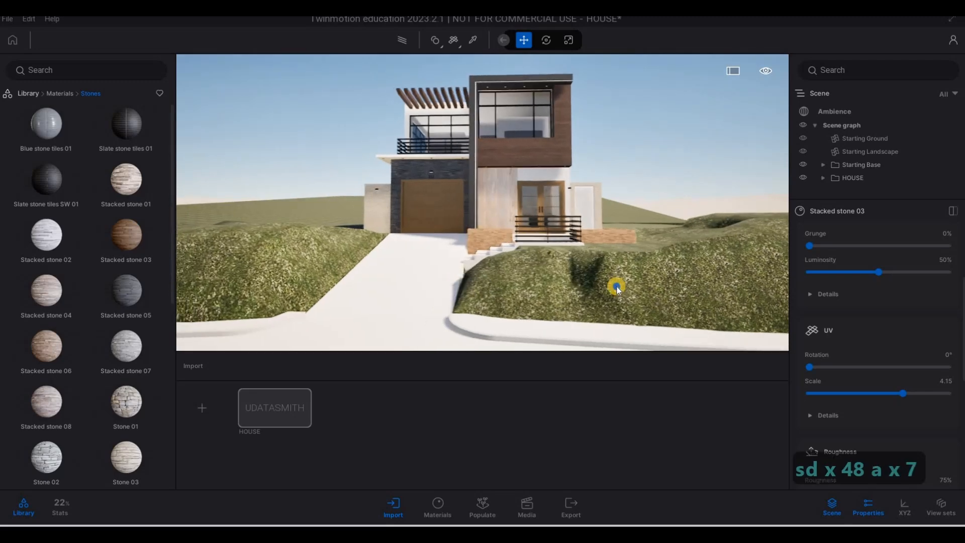
key(w)
key(w)
key(w)
key(w)
key(w)
key(w)
key(w)
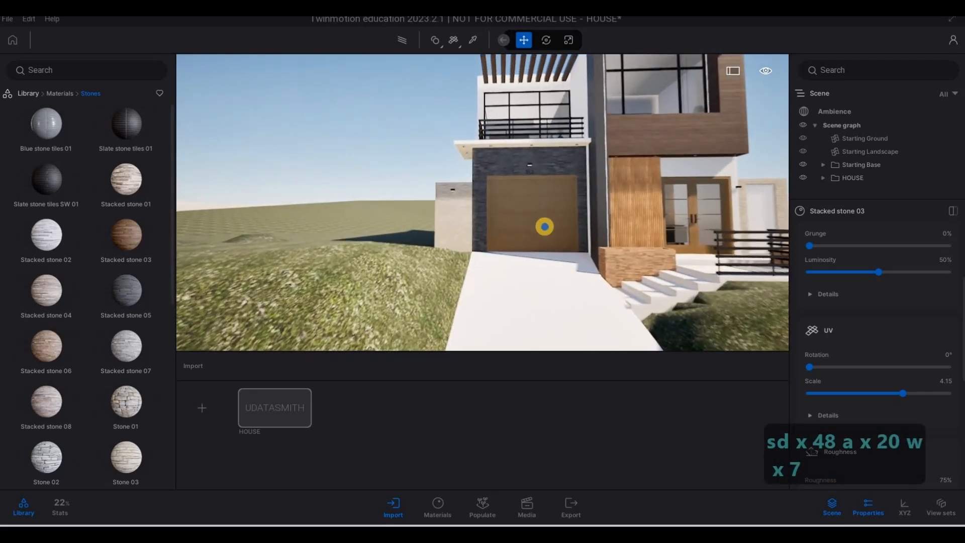
Apply the Stone wall 1 material to the low side wall next to the garage and set its texture scale to 8.75
key(a)
key(a)
key(a)
key(a)
key(a)
key(a)
key(a)
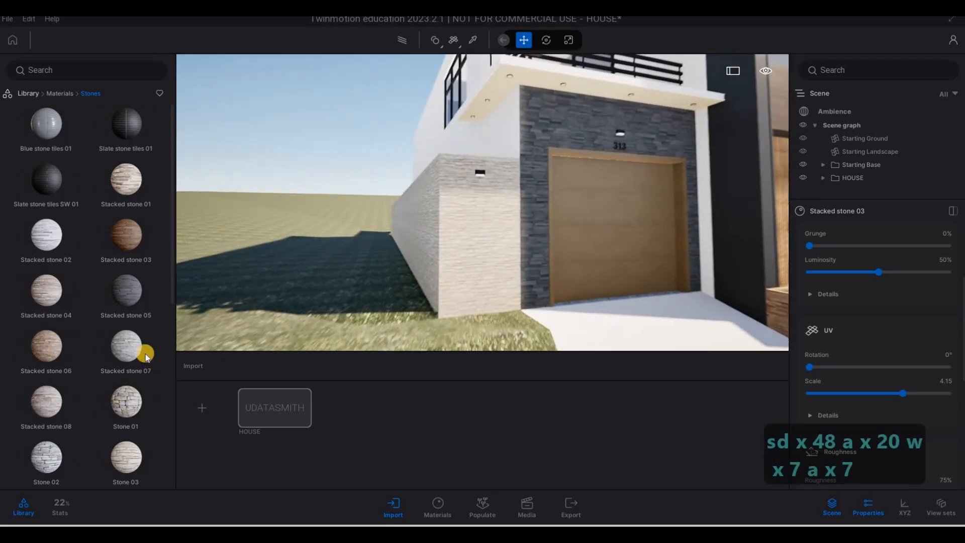
scroll(126, 353, down, 3)
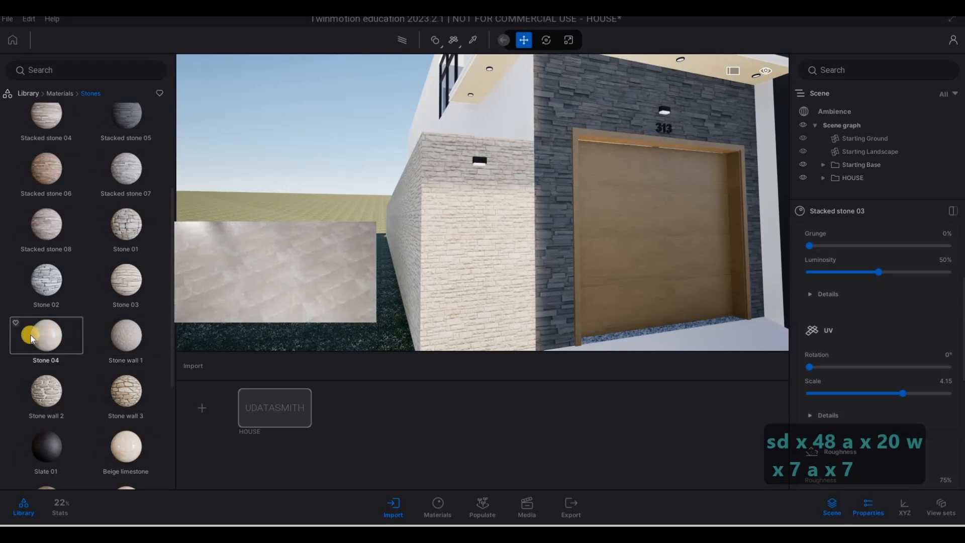
drag(121, 334, 442, 273)
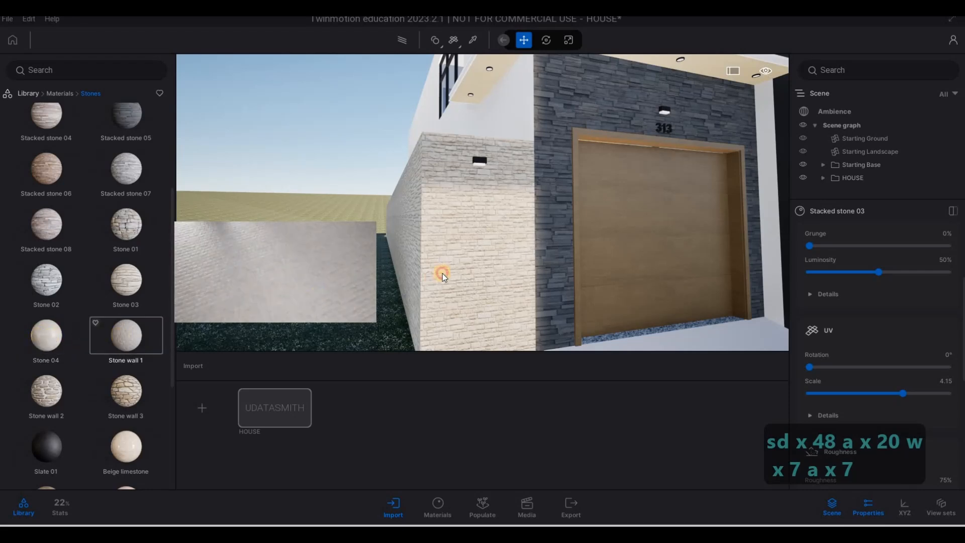
click(884, 390)
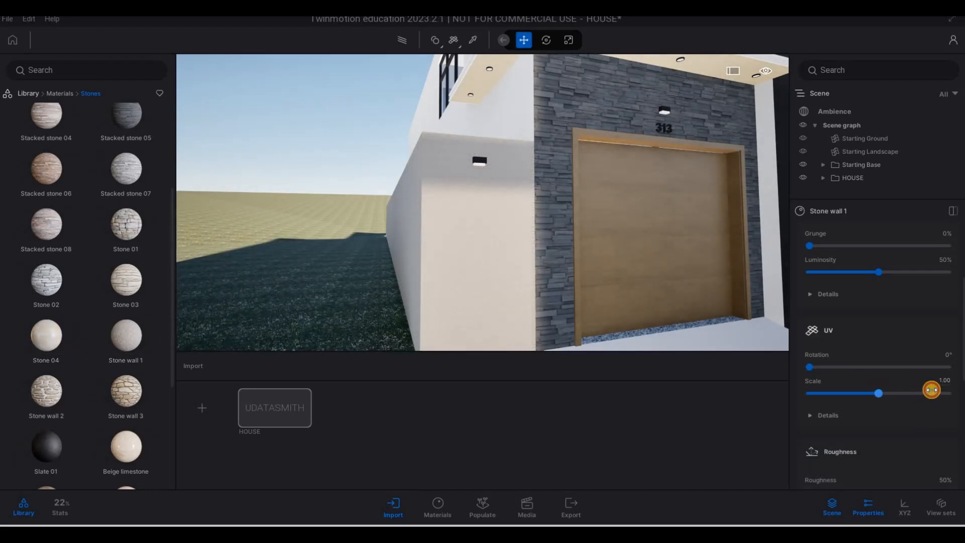
Apply the Fine concrete 01 material to the entrance steps beside the driveway
key(s)
key(d)
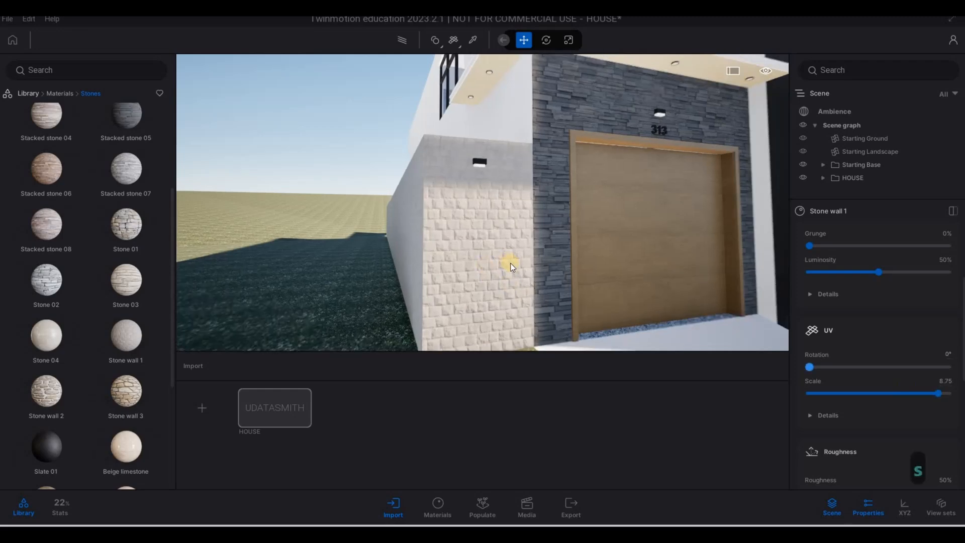
key(s)
key(d)
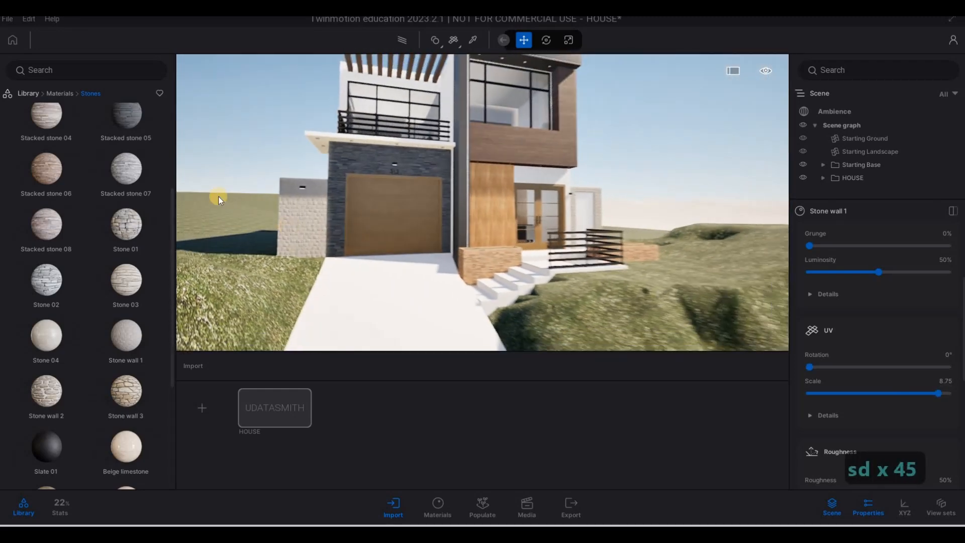
key(a)
key(s)
click(57, 94)
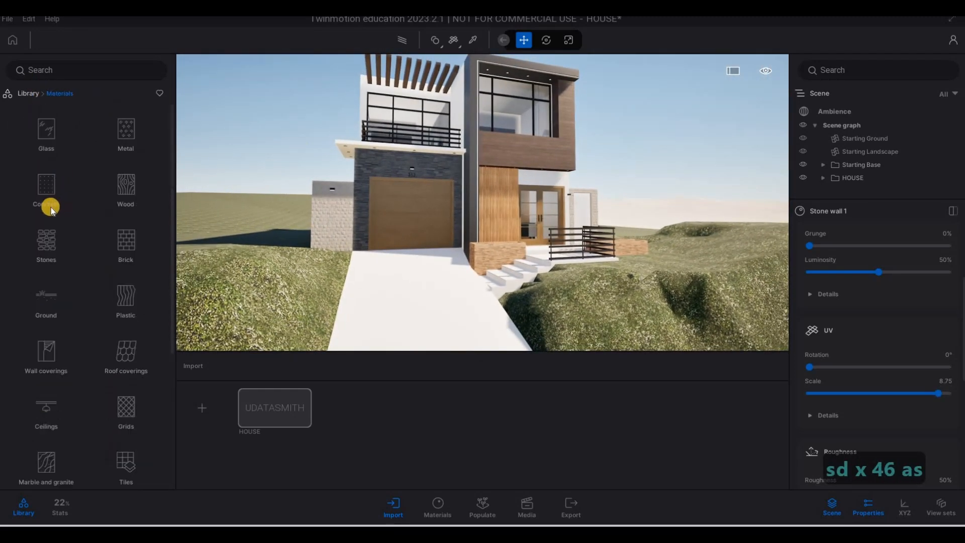
click(65, 201)
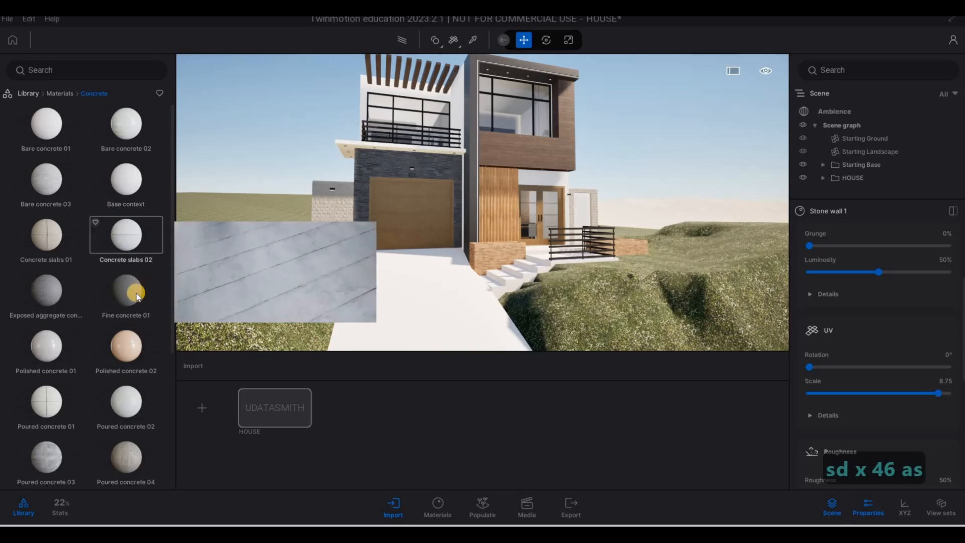
drag(137, 293, 224, 295)
drag(519, 290, 516, 283)
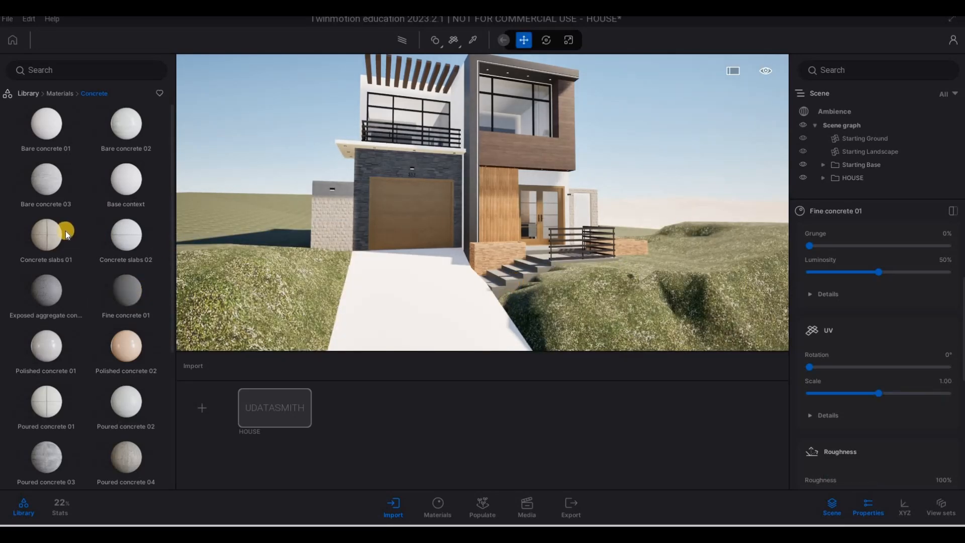
Apply the Exposed aggregate concrete 01 material to the driveway in front of the garage
scroll(81, 273, down, 3)
key(s)
key(s)
key(s)
key(s)
key(s)
key(s)
key(s)
key(s)
key(s)
key(s)
key(s)
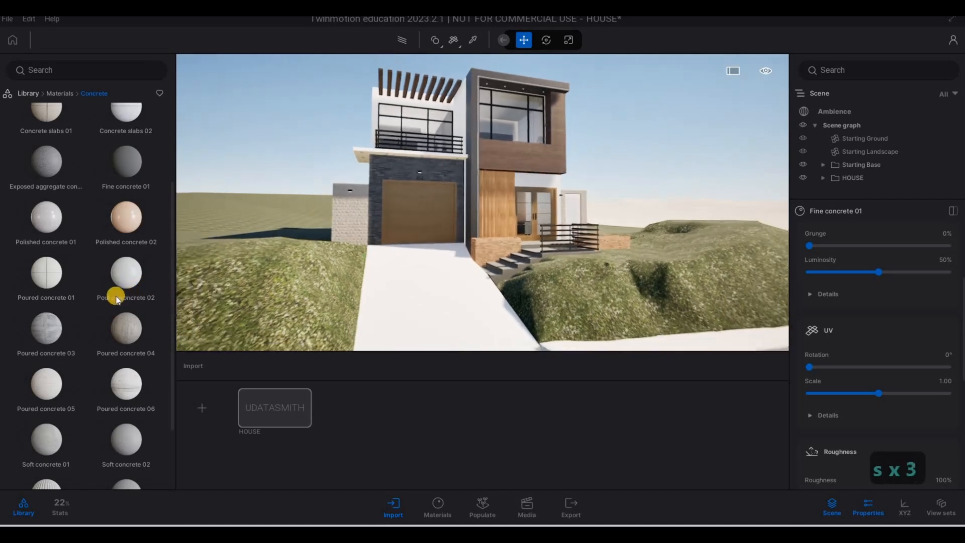
key(e)
scroll(98, 306, down, 2)
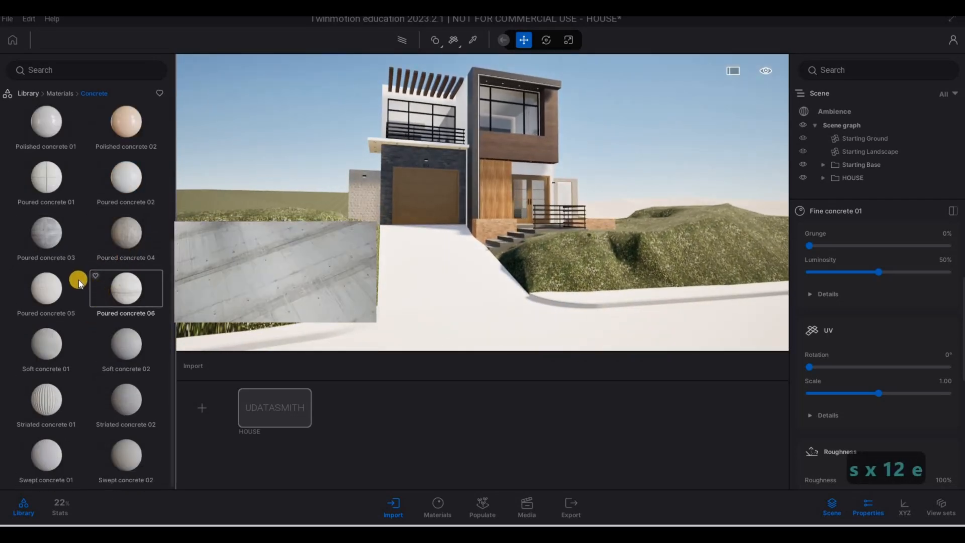
scroll(78, 280, up, 3)
drag(46, 201, 413, 312)
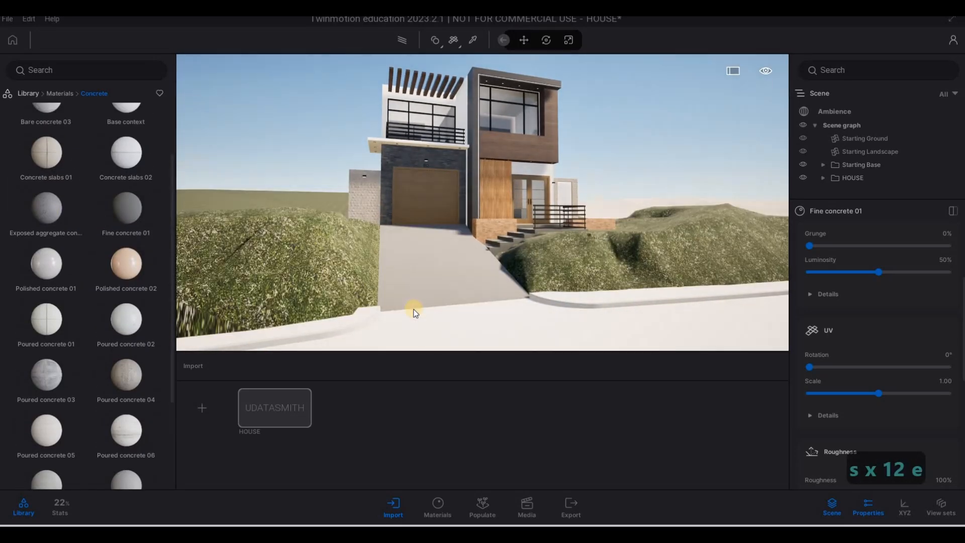
Set the texture scale of the driveway's exposed aggregate concrete to 1.99
key(w)
key(e)
key(a)
key(q)
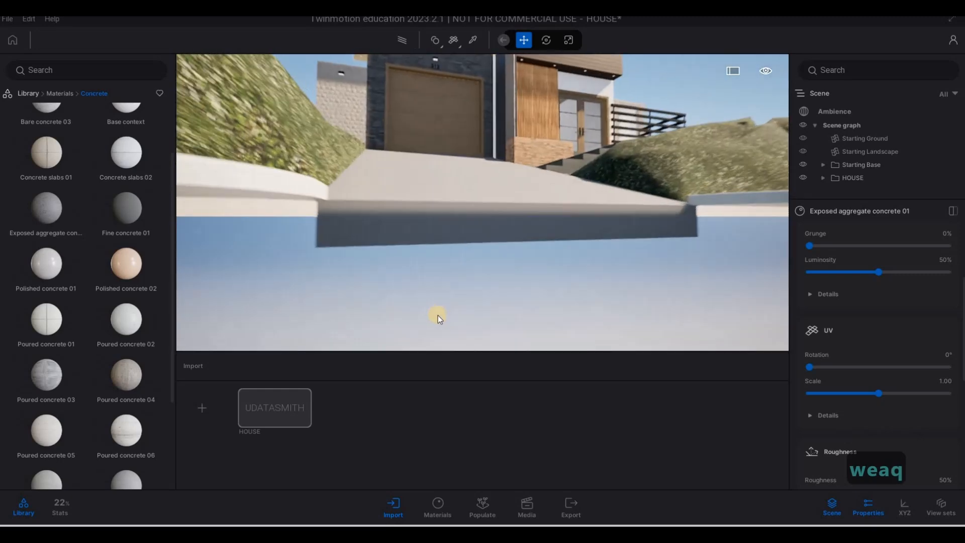
key(q)
key(s)
key(q)
key(w)
key(e)
key(w)
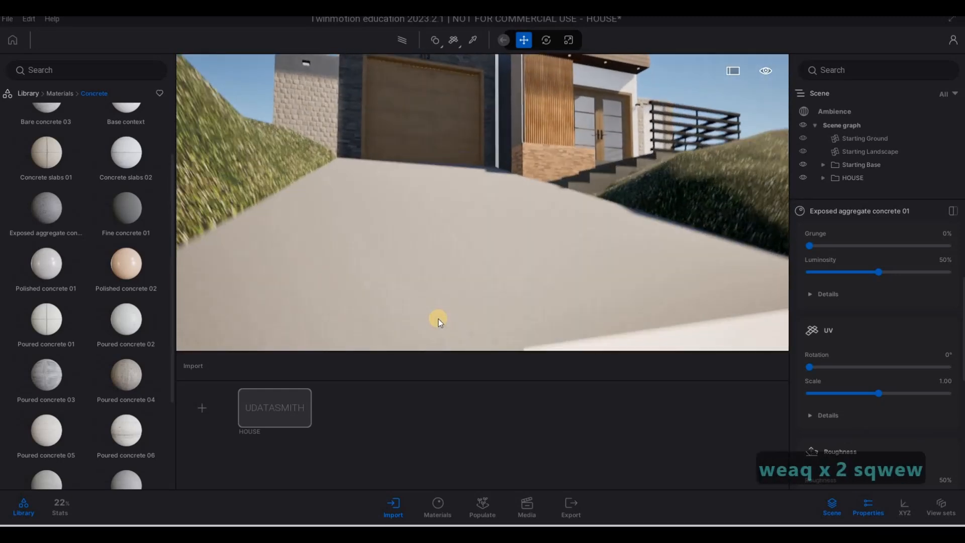
drag(882, 391, 885, 391)
Apply the man-made ground material Concrete road 5 to the sidewalk along the grassy slope
key(s)
key(q)
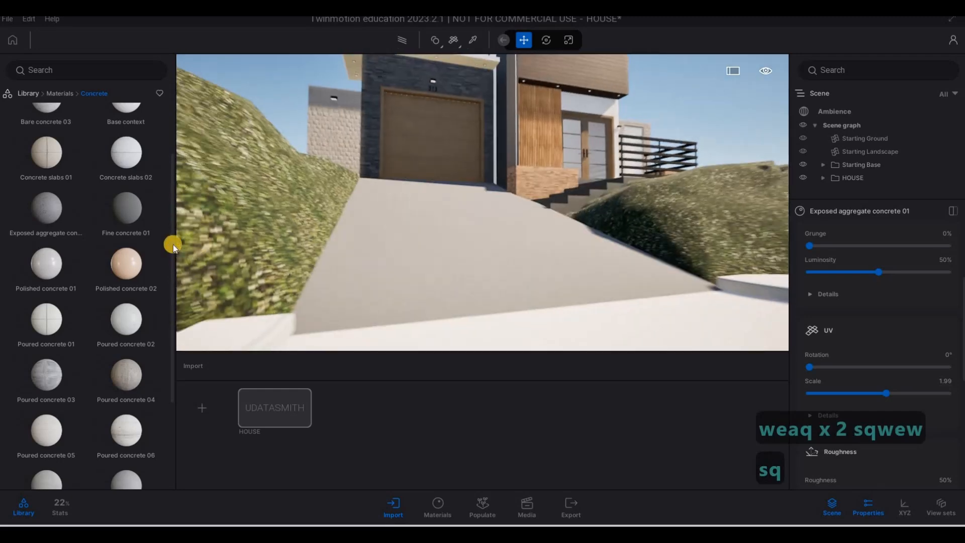
key(a)
scroll(100, 246, up, 1)
scroll(89, 274, down, 3)
key(s)
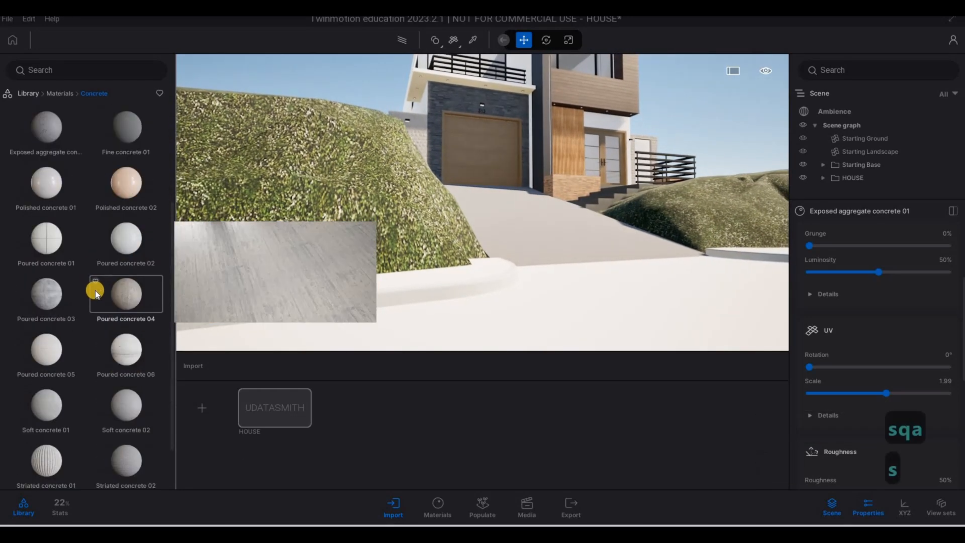
key(a)
scroll(86, 297, up, 4)
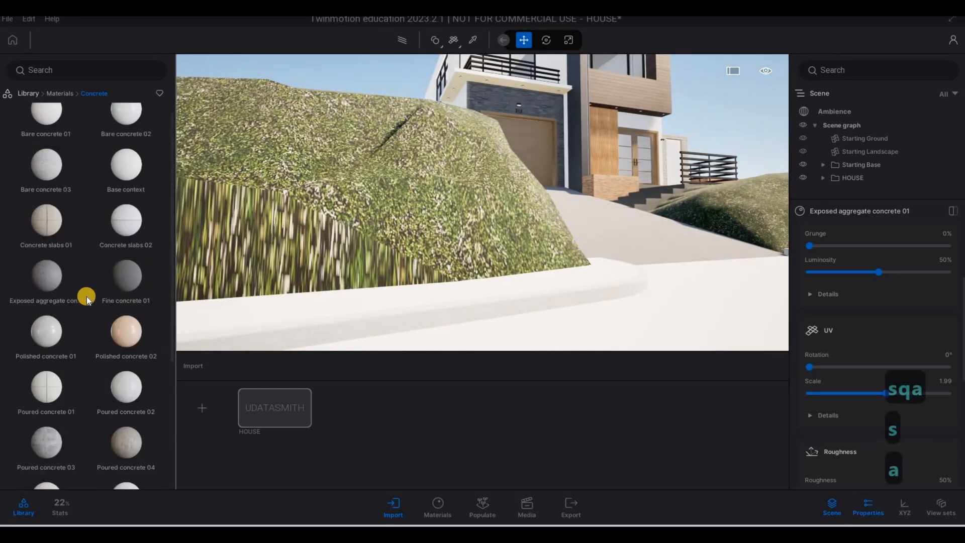
click(60, 93)
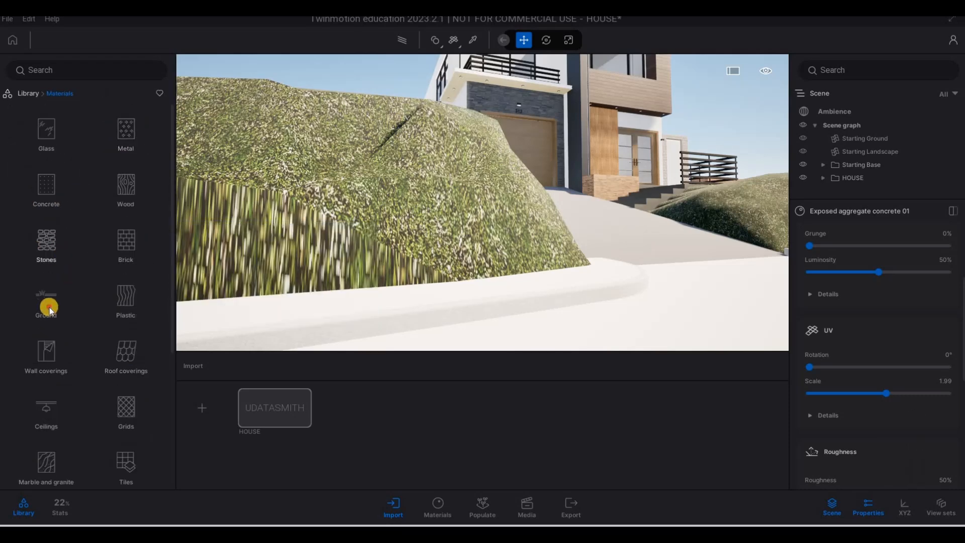
click(46, 296)
click(79, 164)
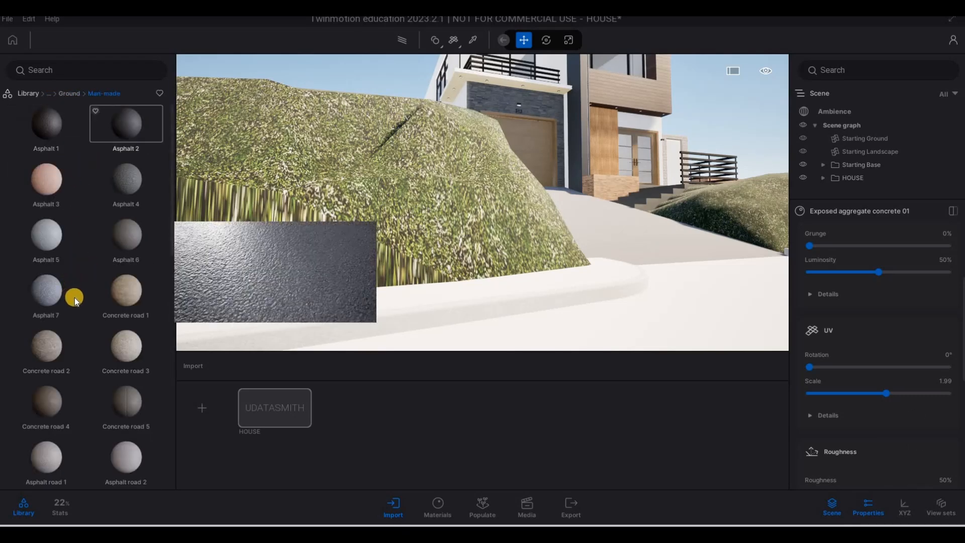
scroll(135, 356, down, 1)
drag(135, 357, 363, 337)
drag(381, 303, 381, 302)
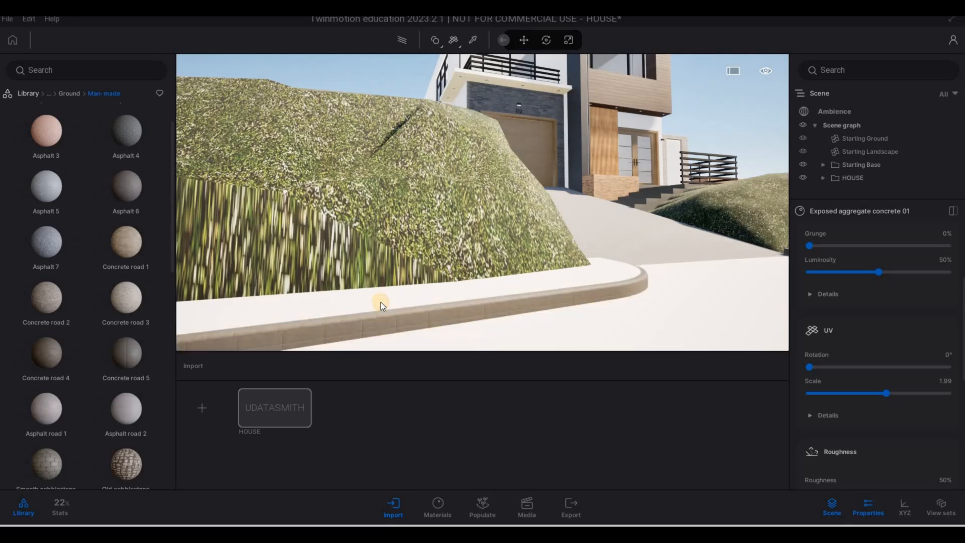
Set the texture scale of the sidewalk's Concrete road 5 material to 3.10
key(w)
key(q)
key(s)
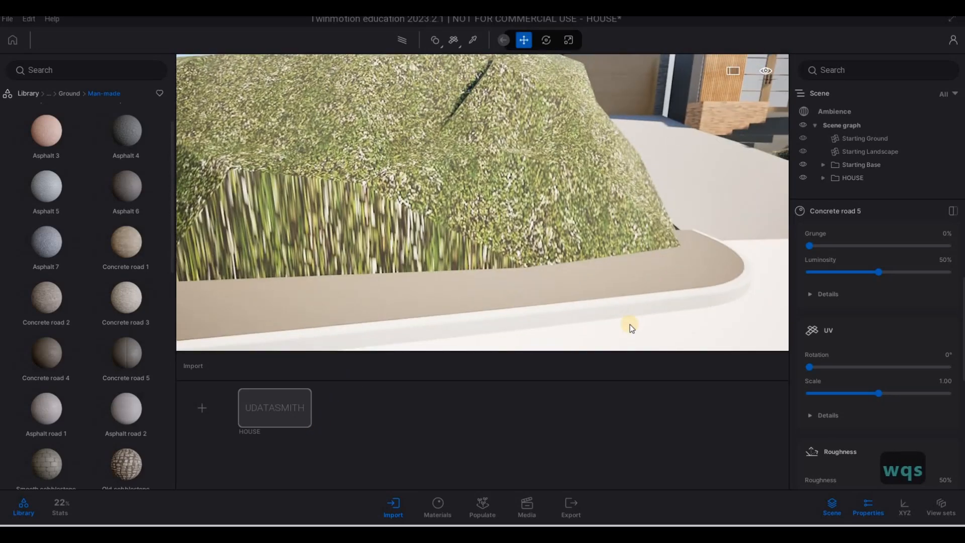
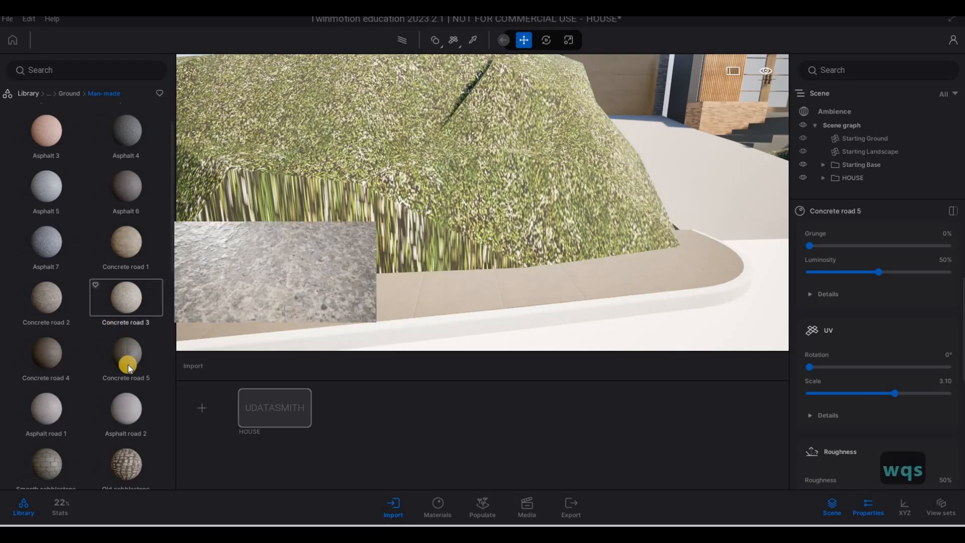
Apply the Concrete road 4 material to the outer curb of the sidewalk along the grassy slope
drag(430, 341, 445, 333)
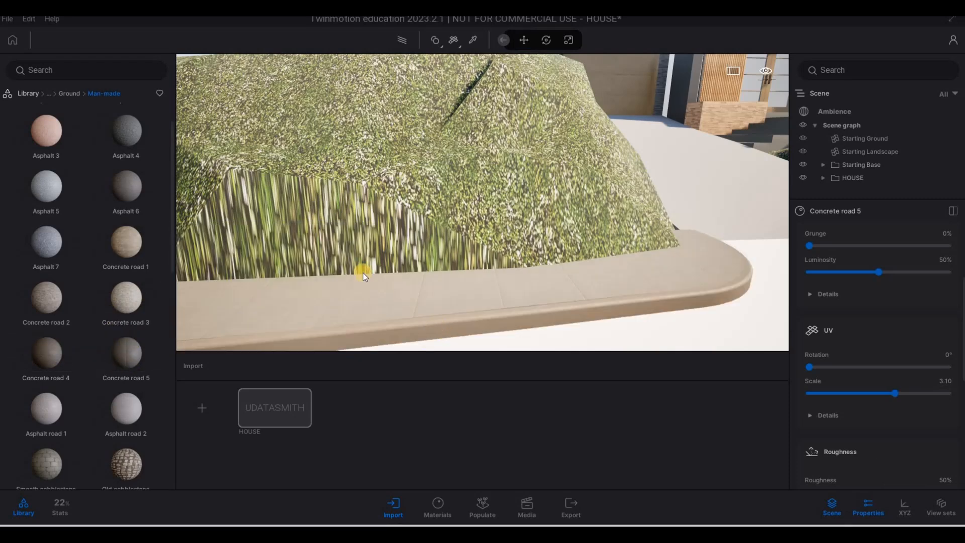
key(d)
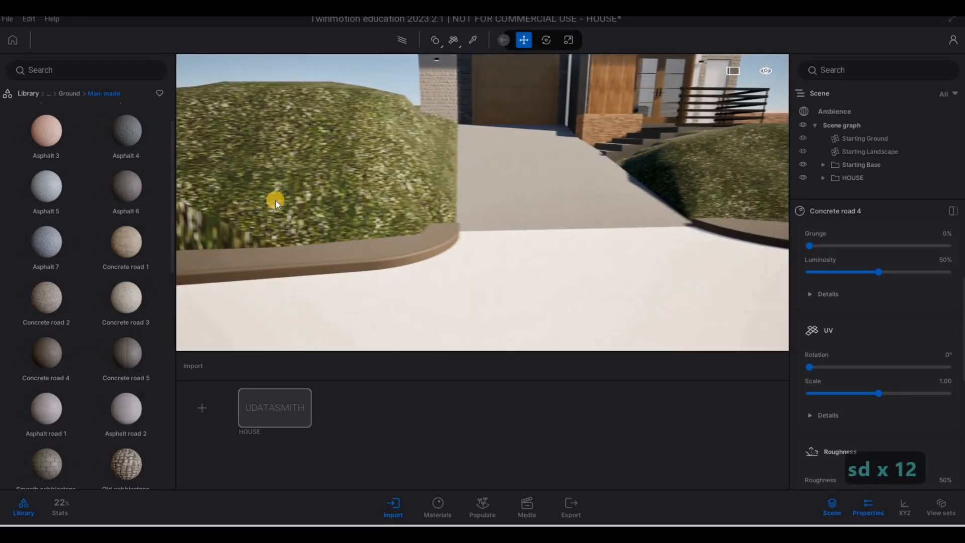
key(w)
key(d)
Apply the Asphalt road 1 material to the driveway and set its texture scale to 2.25
scroll(94, 346, down, 6)
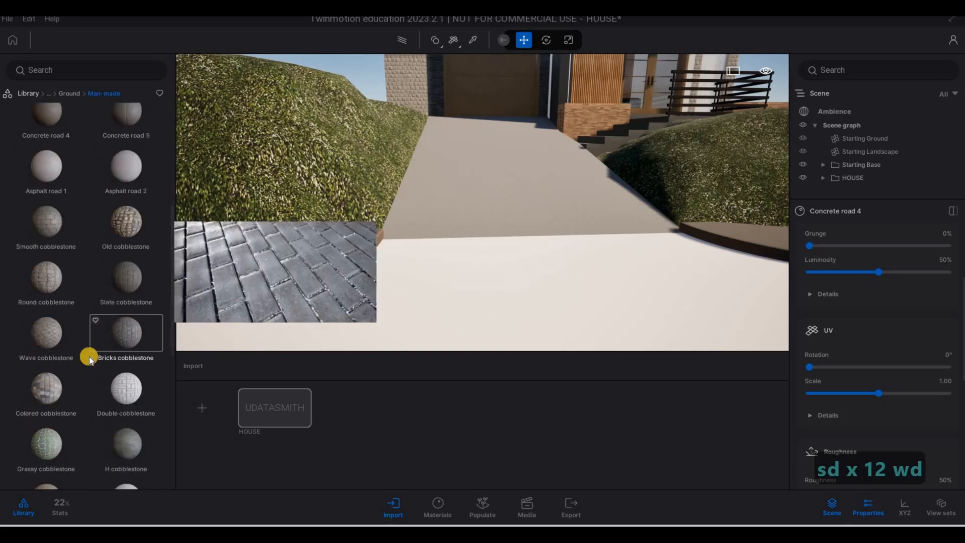
drag(348, 297, 463, 221)
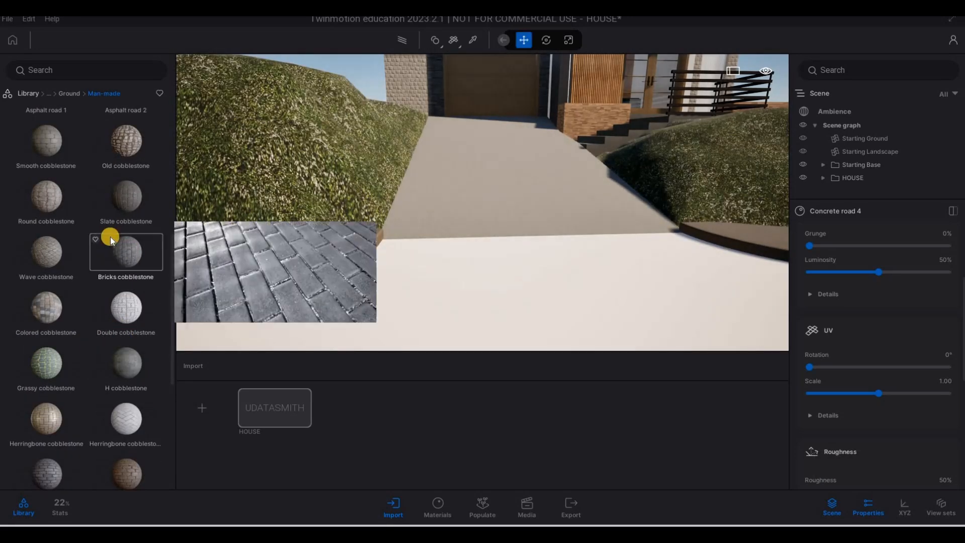
key(w)
key(d)
scroll(70, 229, up, 1)
scroll(71, 229, up, 2)
drag(46, 223, 456, 240)
drag(879, 393, 887, 392)
Apply the Bricks cobblestone material to the street surface in front of the driveway
key(w)
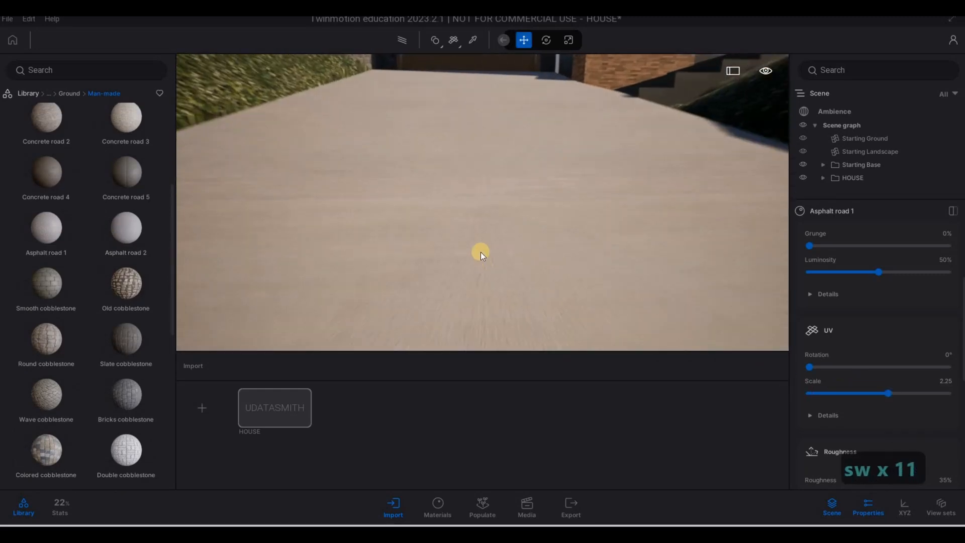
key(s)
right_drag(357, 313, 232, 265)
key(s)
key(e)
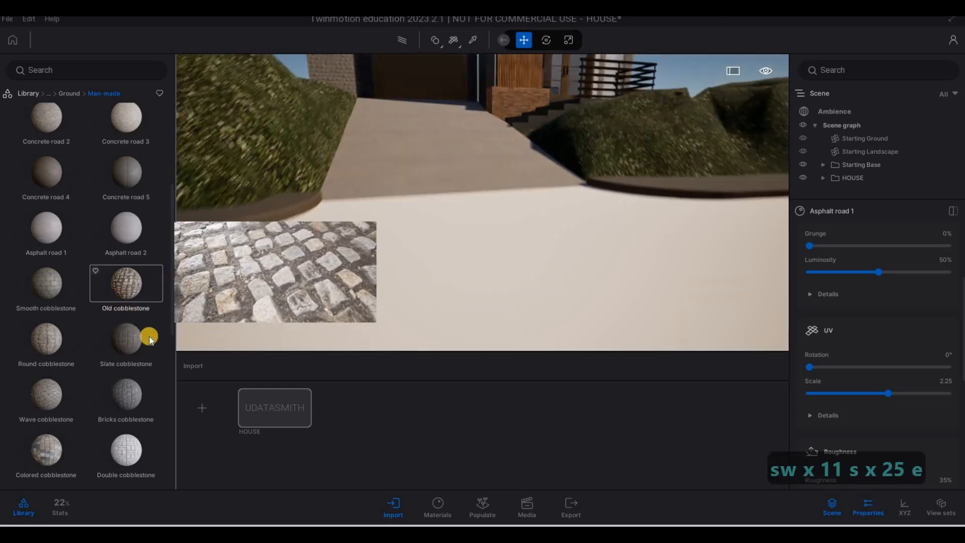
scroll(147, 334, down, 1)
drag(138, 334, 485, 300)
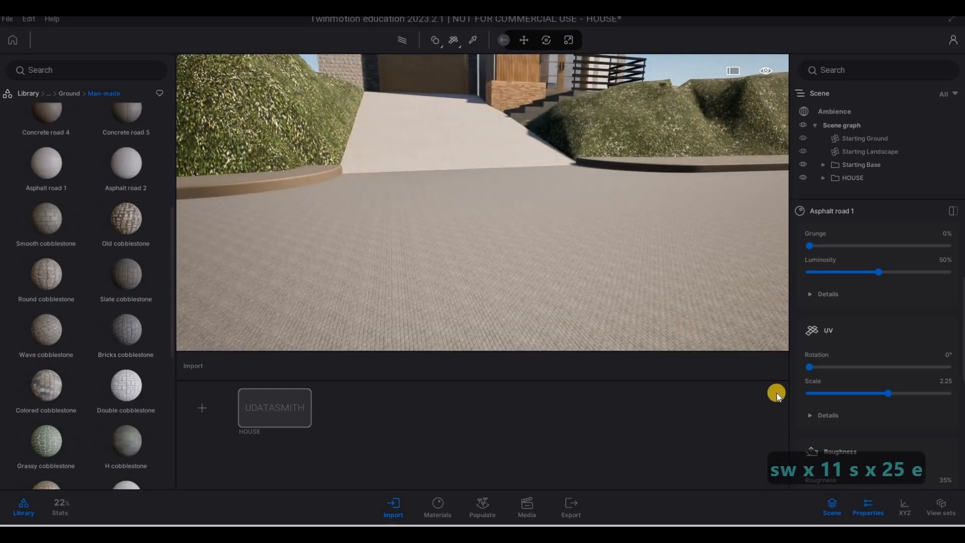
Set the street's Bricks cobblestone texture scale to 5.07 and its rotation to 90°
drag(902, 393, 910, 393)
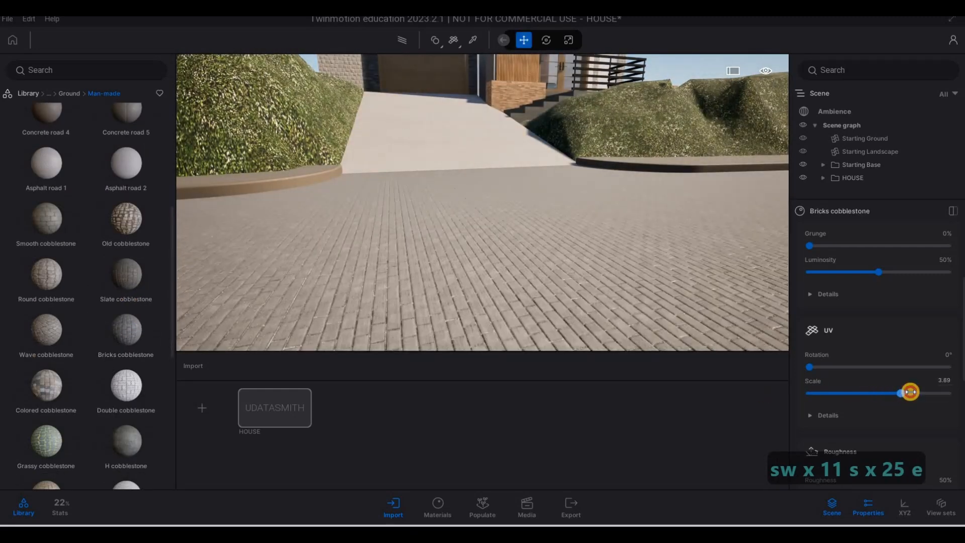
key(w)
key(q)
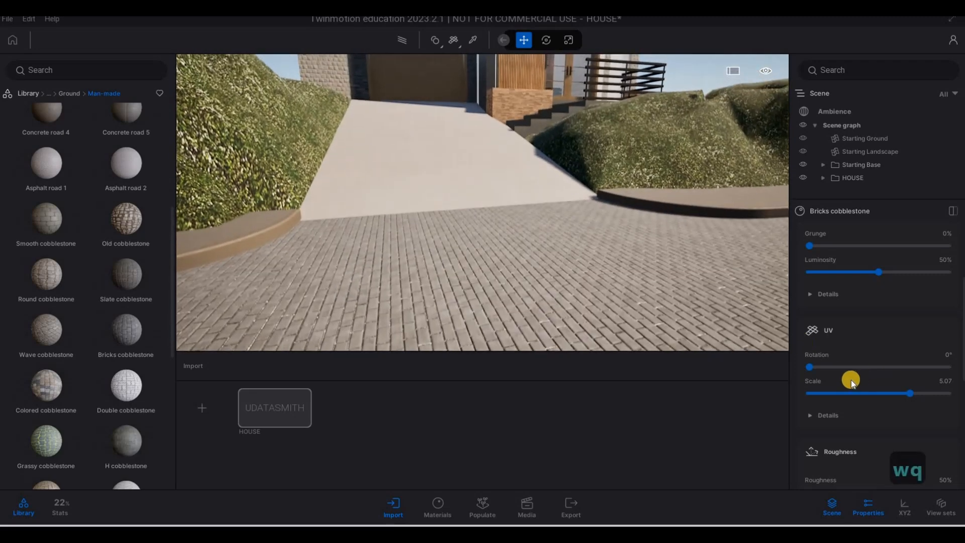
scroll(832, 406, up, 1)
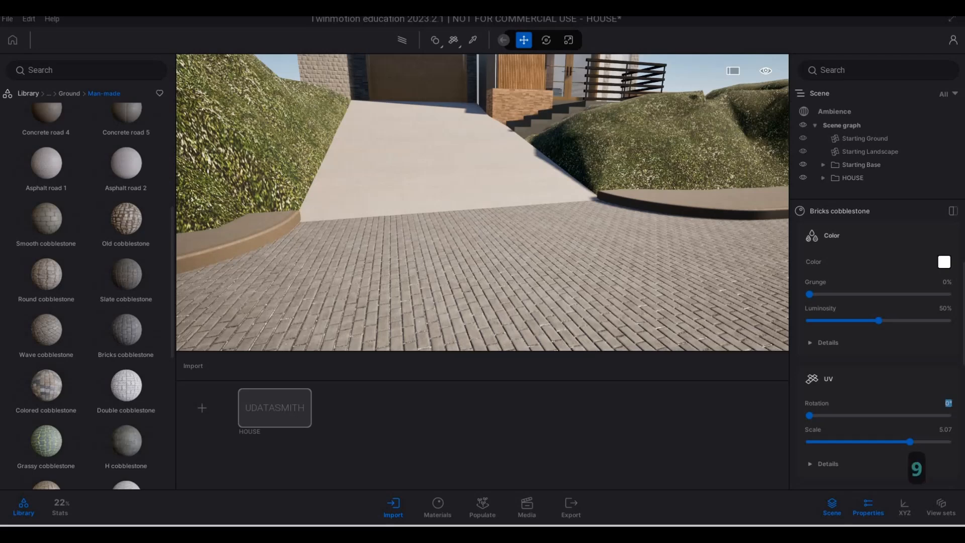
click(536, 204)
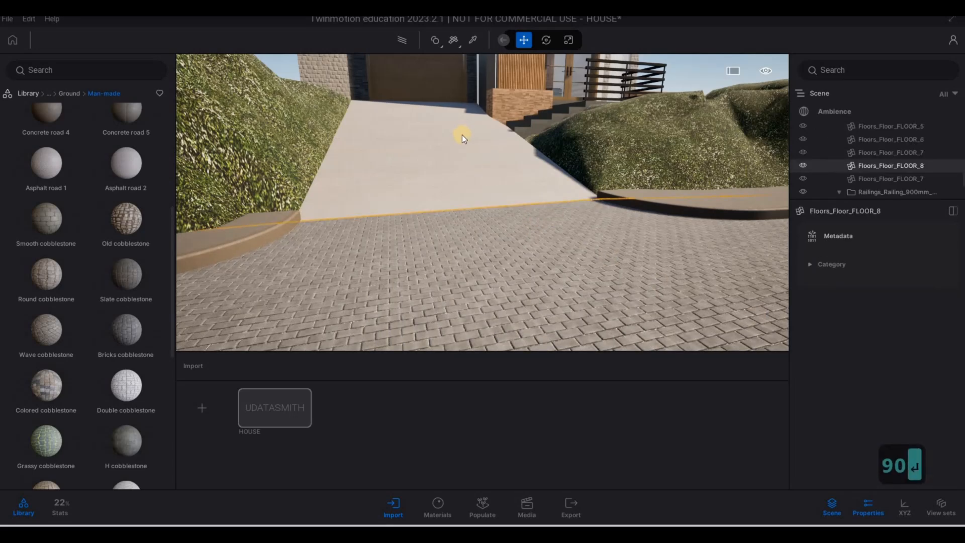
key(Escape)
key(Escape)
Examine the driveway, garage front, entrance, balcony and upper facade from several viewpoints to review the exterior materials
key(s)
key(d)
key(s)
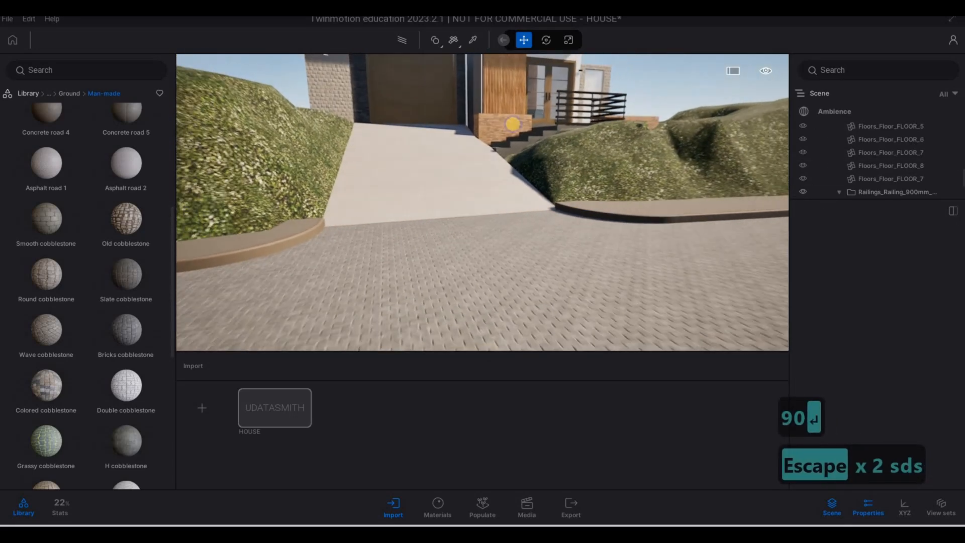
key(a)
key(a)
key(a)
key(w)
key(d)
key(d)
key(d)
key(d)
key(d)
key(d)
key(d)
key(d)
key(d)
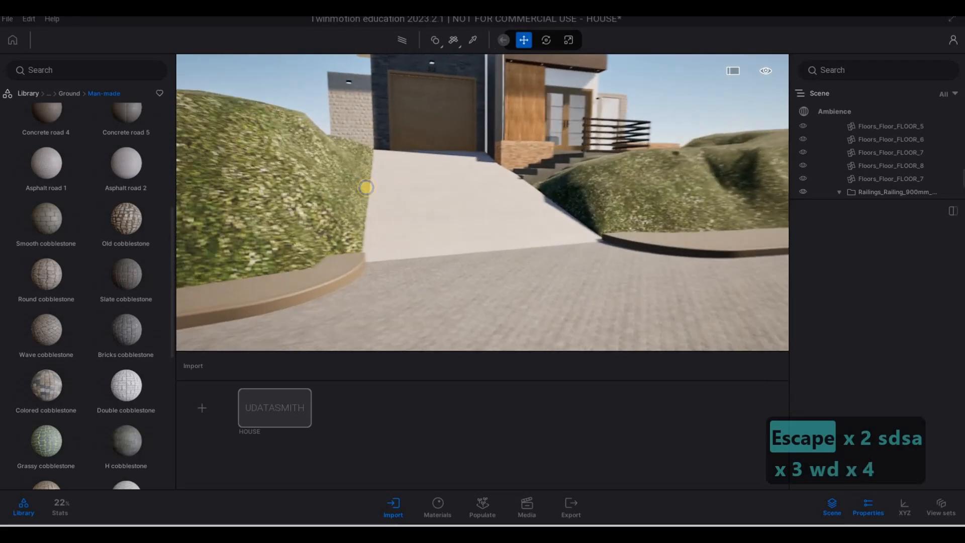
key(q)
key(q)
key(q)
key(q)
key(q)
key(s)
key(s)
key(s)
key(s)
key(s)
key(a)
key(a)
key(a)
key(a)
key(a)
key(a)
key(a)
key(a)
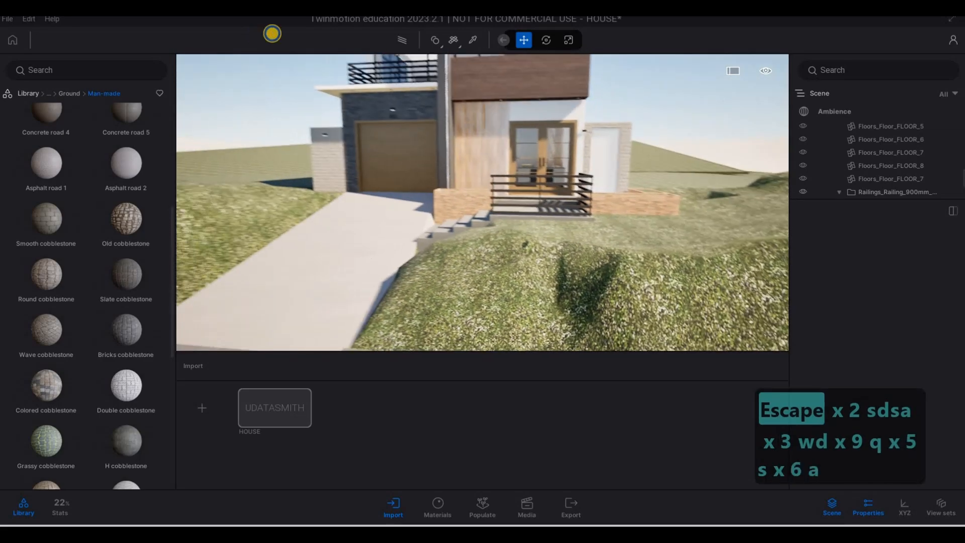
key(s)
key(w)
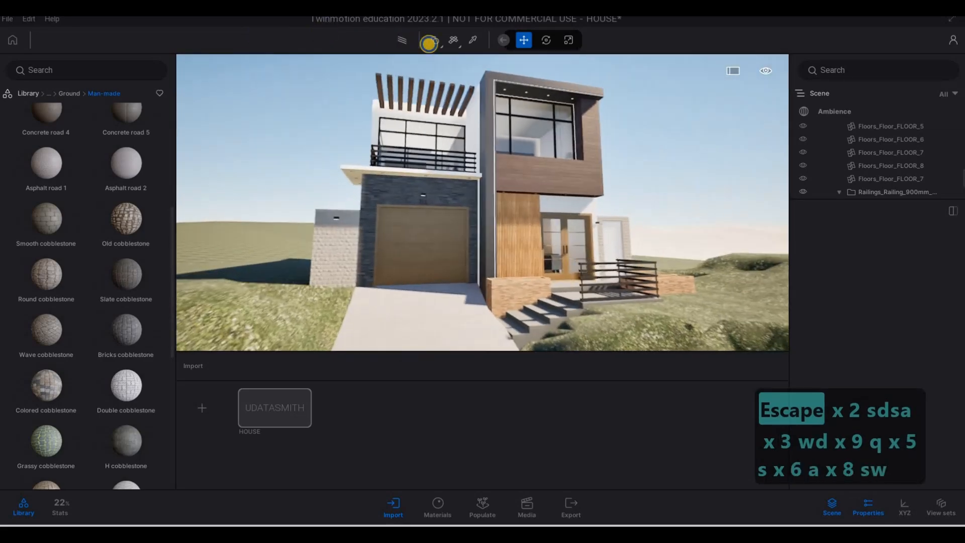
key(a)
key(a)
key(a)
key(d)
key(d)
key(d)
key(d)
key(d)
key(d)
key(d)
key(d)
key(d)
key(d)
key(d)
key(d)
key(d)
key(d)
key(d)
key(d)
key(d)
key(d)
key(d)
key(d)
key(d)
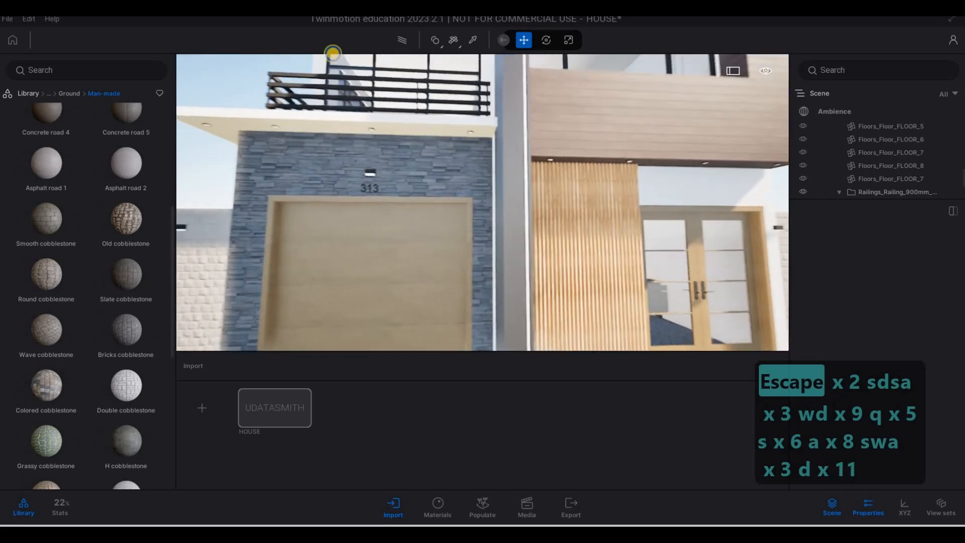
key(a)
key(a)
key(a)
key(a)
key(a)
key(a)
key(s)
key(q)
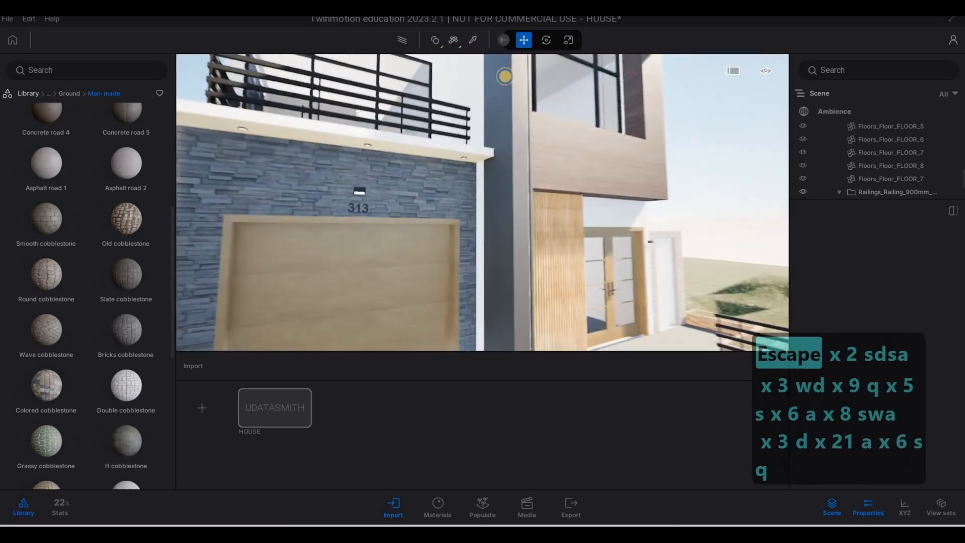
key(a)
key(q)
key(q)
key(q)
key(a)
key(s)
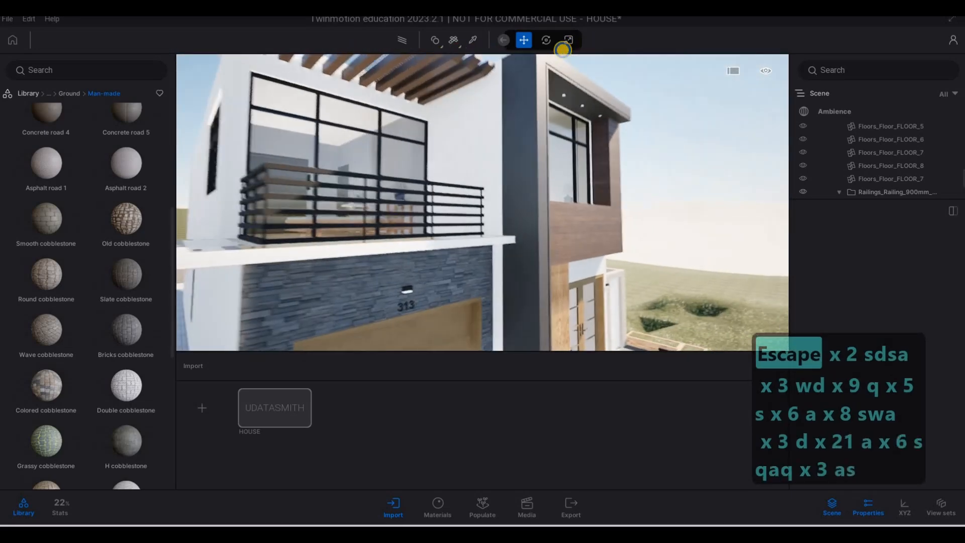
key(d)
key(d)
key(d)
key(d)
key(d)
key(d)
key(d)
key(d)
key(d)
key(d)
key(d)
key(d)
key(d)
key(d)
key(d)
key(d)
key(d)
key(d)
key(d)
key(d)
key(d)
key(d)
key(d)
key(d)
key(d)
key(d)
key(d)
key(d)
key(d)
key(d)
key(d)
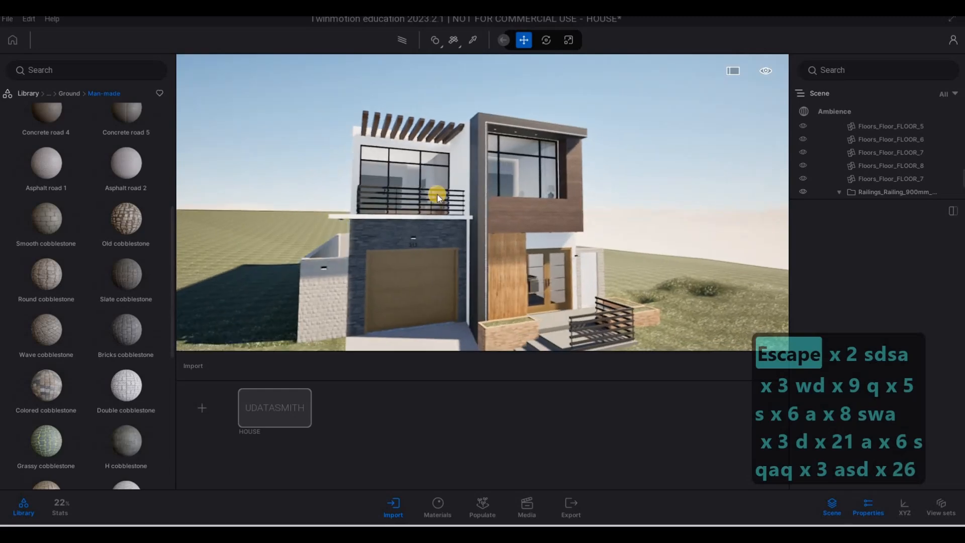
key(w)
key(e)
key(a)
key(a)
key(a)
key(a)
key(a)
key(a)
key(a)
key(a)
key(a)
key(a)
key(a)
key(a)
key(a)
key(a)
key(a)
key(a)
key(a)
key(a)
key(a)
key(a)
key(a)
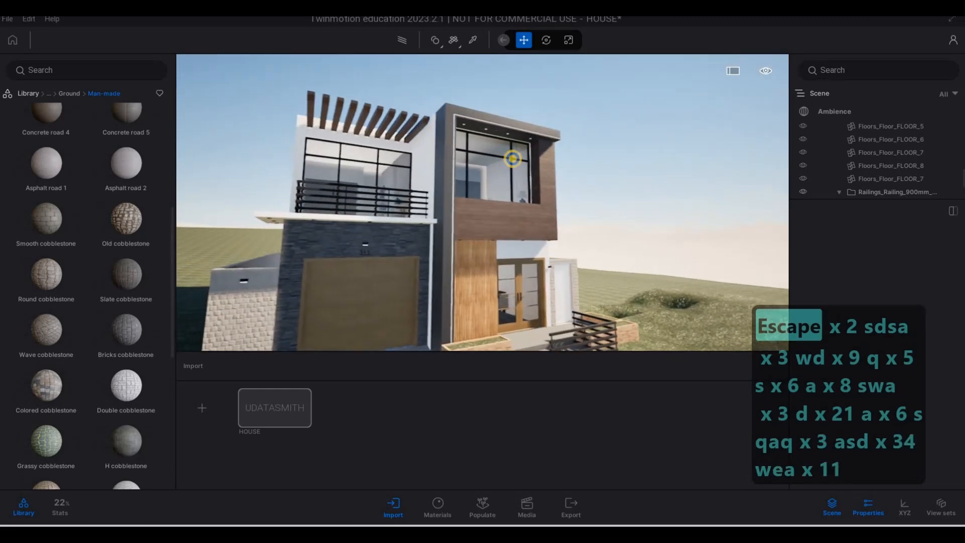
Apply the Satin painted wall material from the wall coverings to the white upper-floor wall beside the balcony
key(w)
key(q)
key(a)
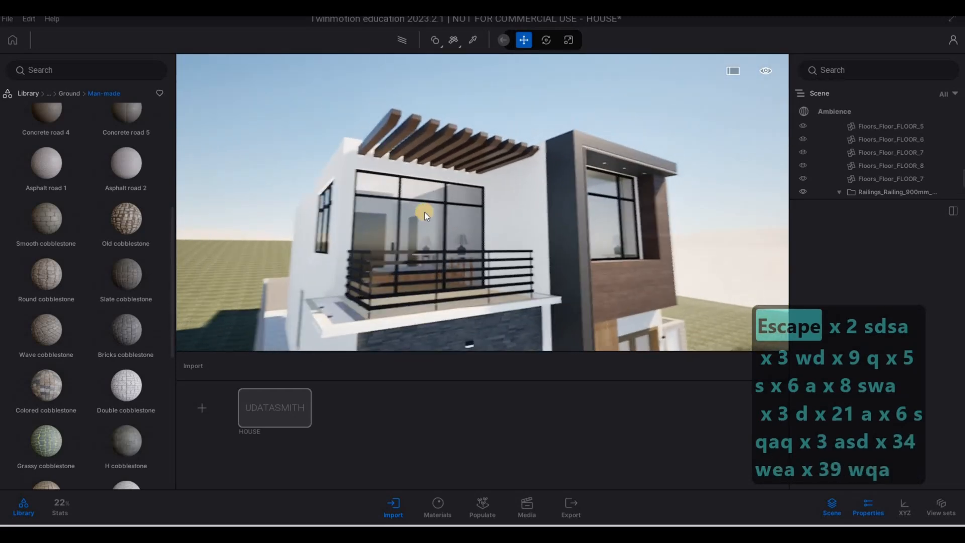
key(w)
key(w)
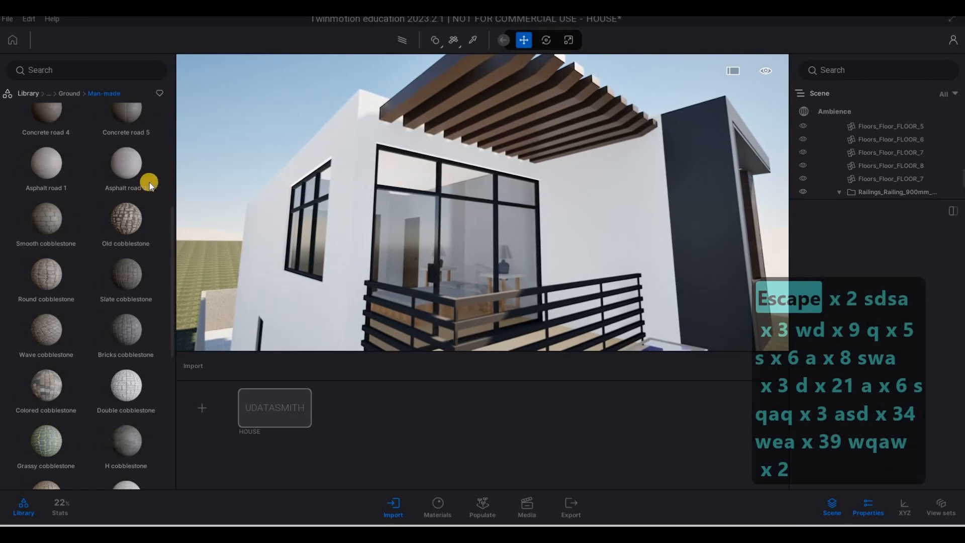
click(64, 98)
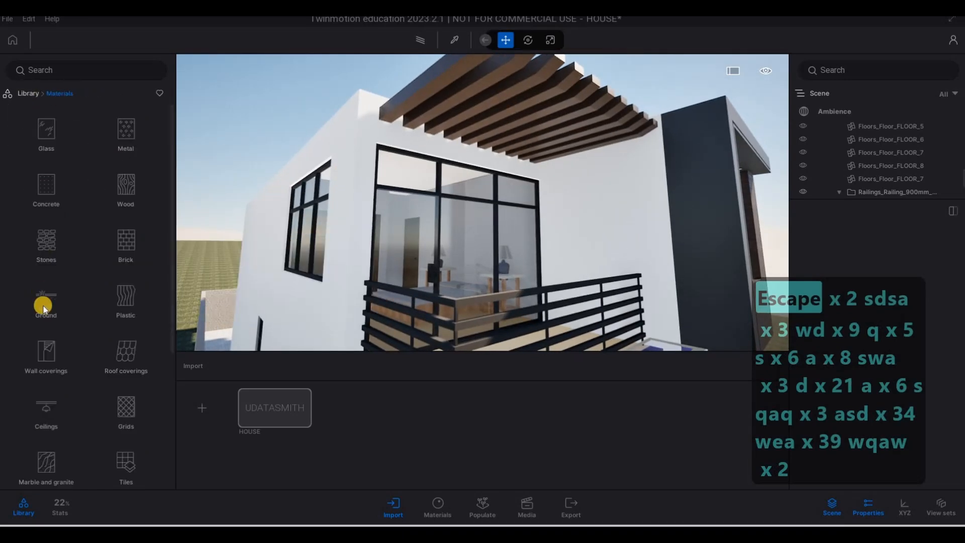
scroll(46, 291, down, 1)
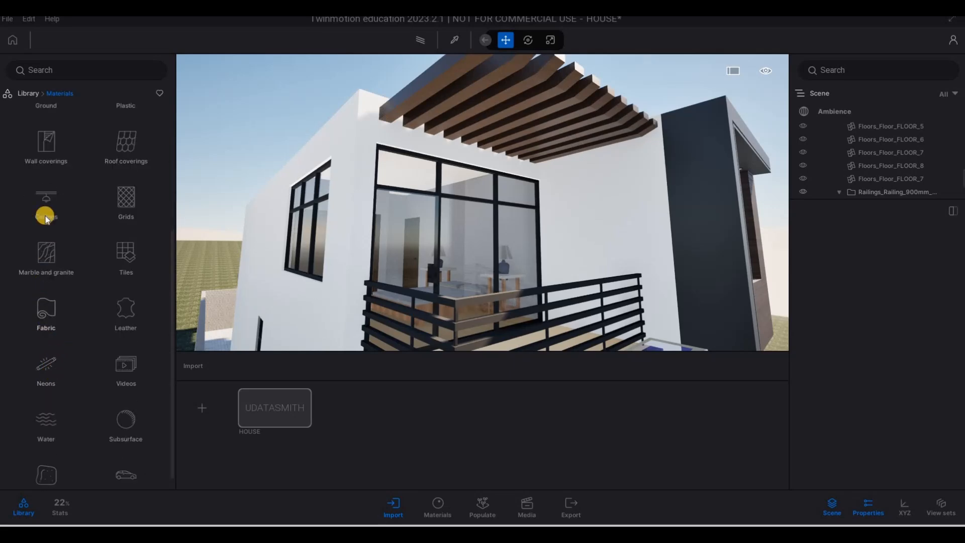
scroll(47, 206, up, 1)
click(46, 175)
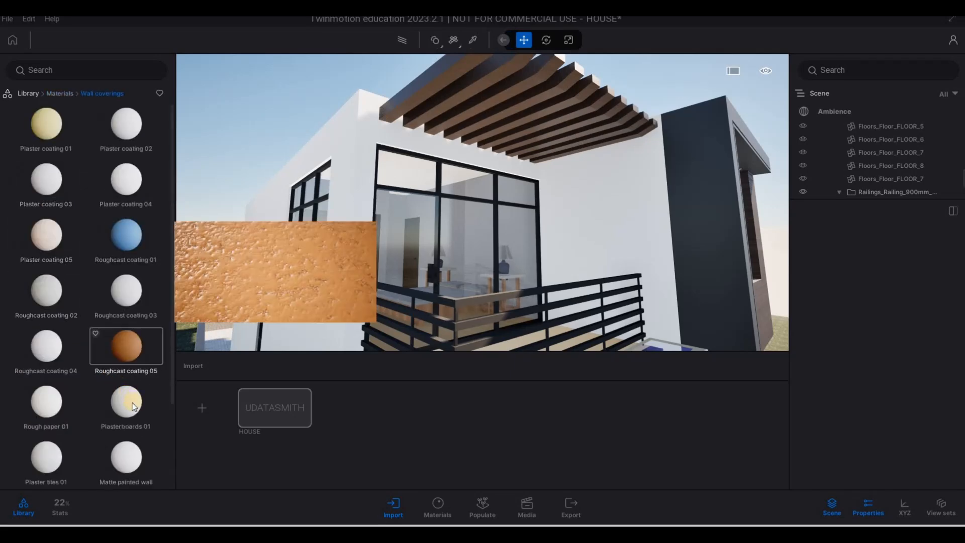
scroll(48, 402, down, 1)
drag(563, 258, 587, 249)
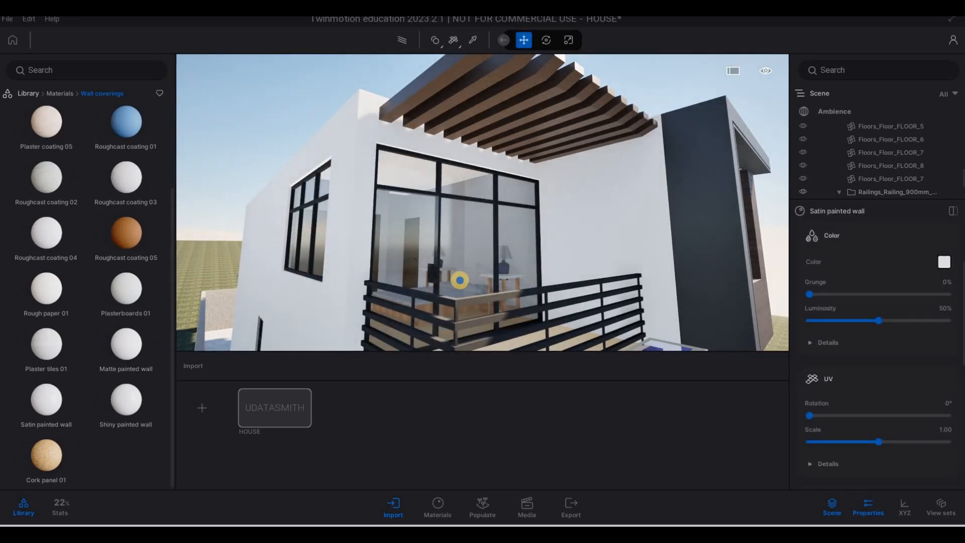
Sample the Grass material from the lawn and apply it to the planter surfaces around the balcony railing
key(d)
key(s)
key(s)
key(s)
key(s)
key(e)
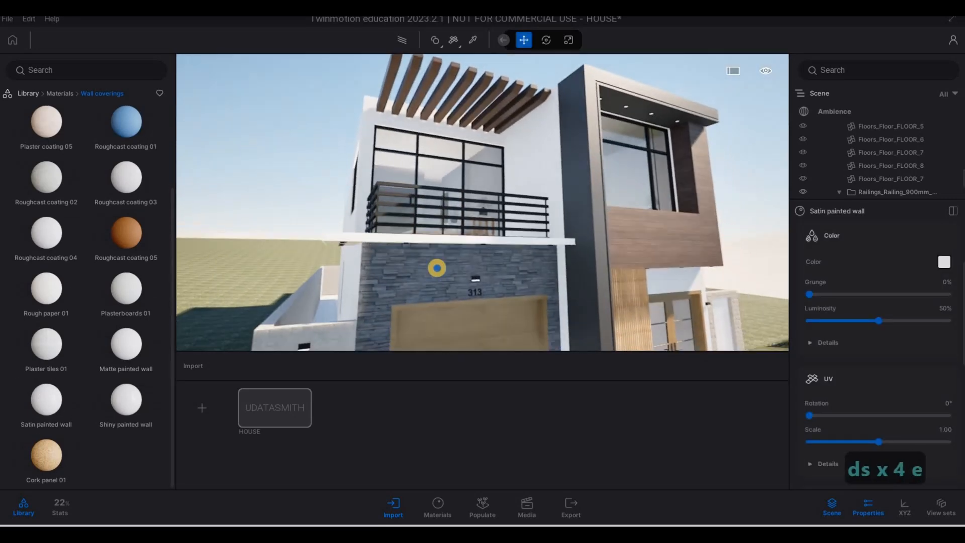
key(a)
key(s)
key(a)
key(w)
key(q)
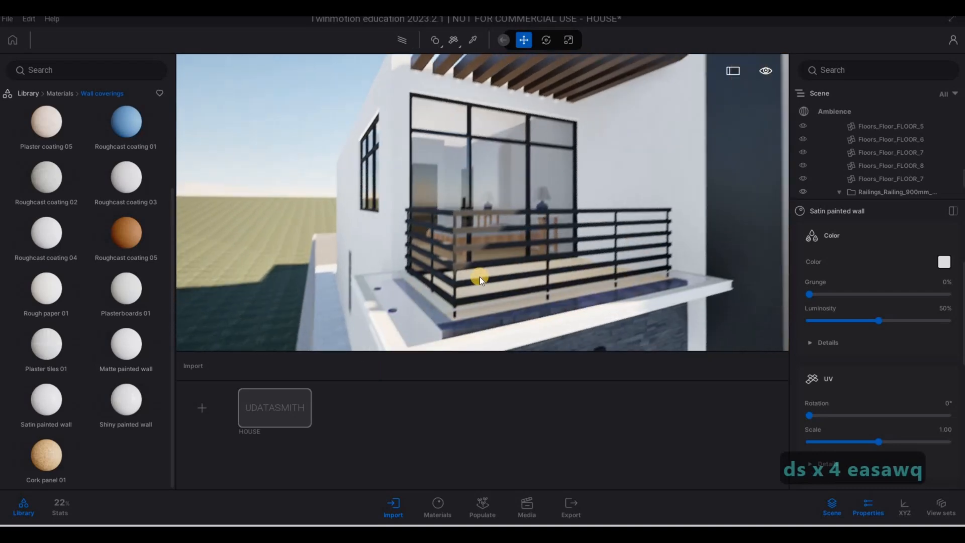
key(d)
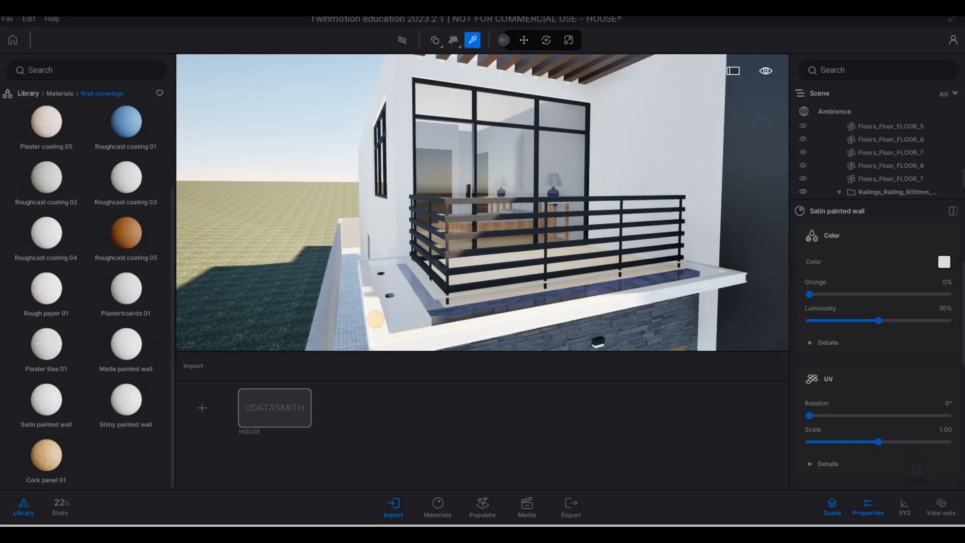
scroll(878, 259, up, 3)
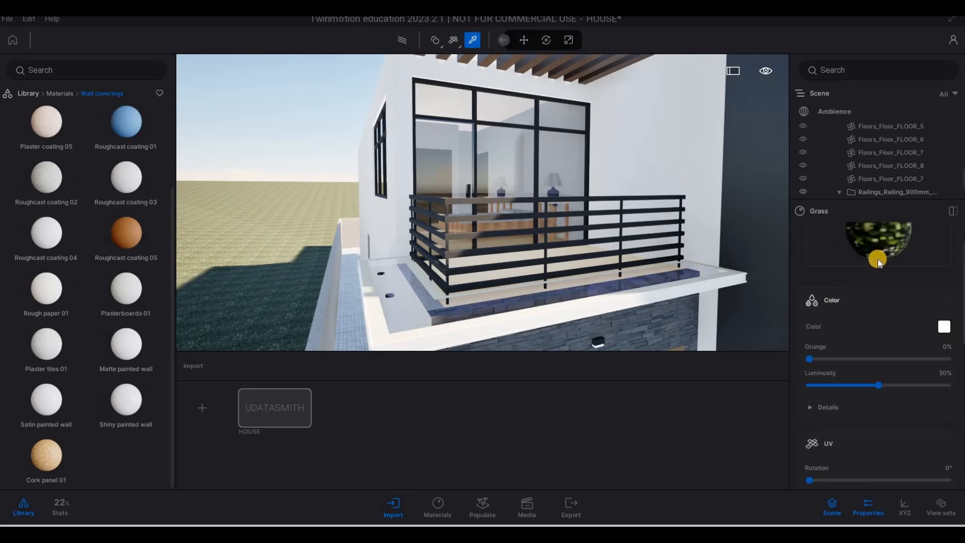
click(506, 277)
click(458, 314)
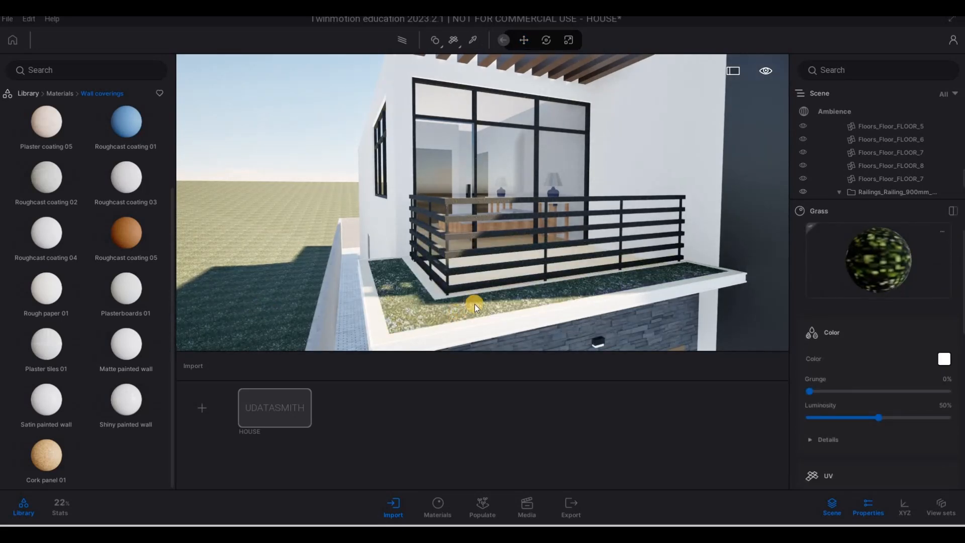
Sample the dark Aluminum material and apply it to the outer edge of the balcony canopy above the garage
key(e)
key(e)
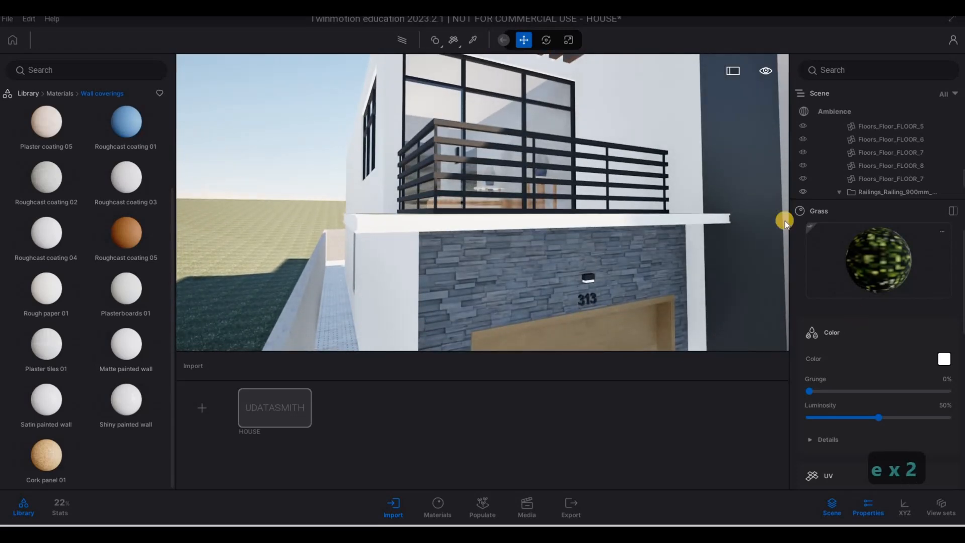
click(402, 228)
key(q)
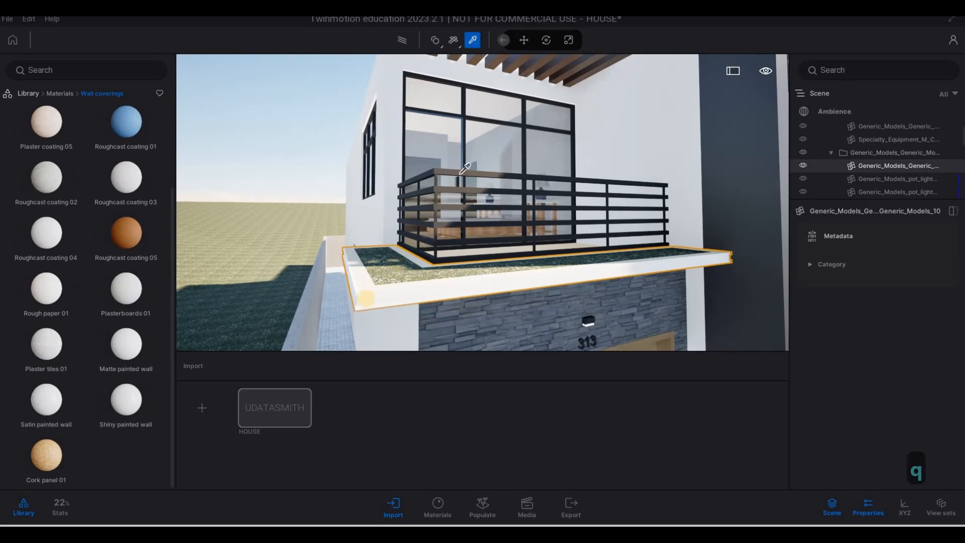
click(546, 277)
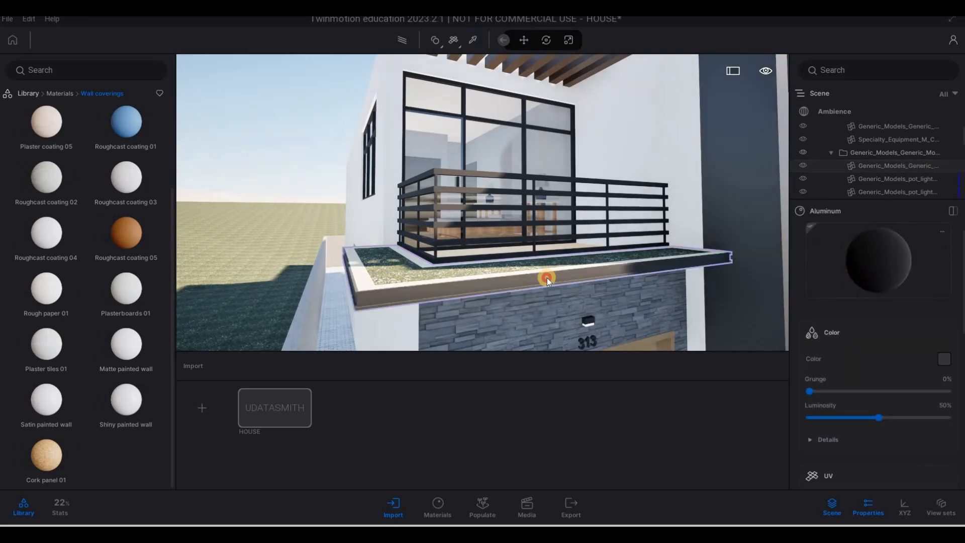
key(Escape)
key(Escape)
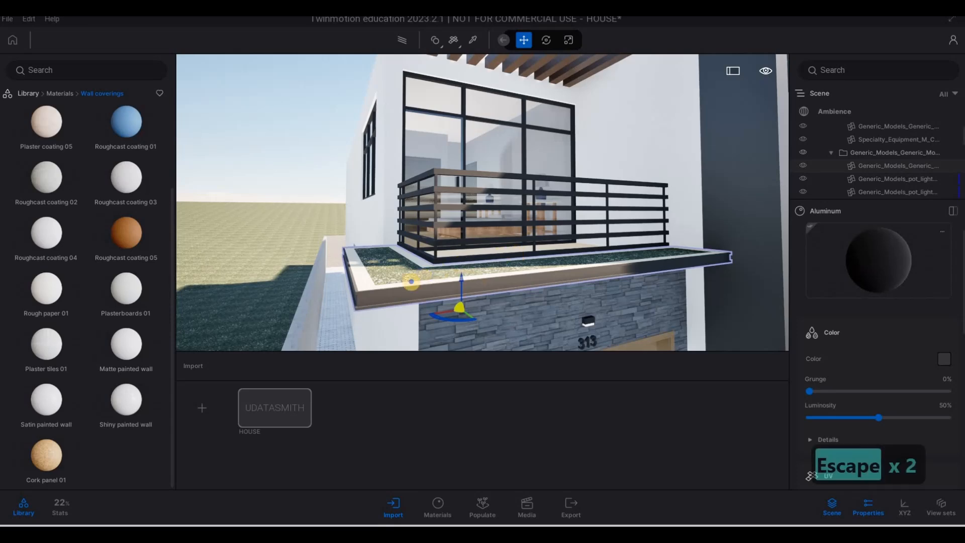
Examine the balcony planters, canopy edge and canopy underside from several viewpoints
key(d)
key(w)
key(q)
key(a)
key(a)
key(a)
key(a)
key(a)
key(a)
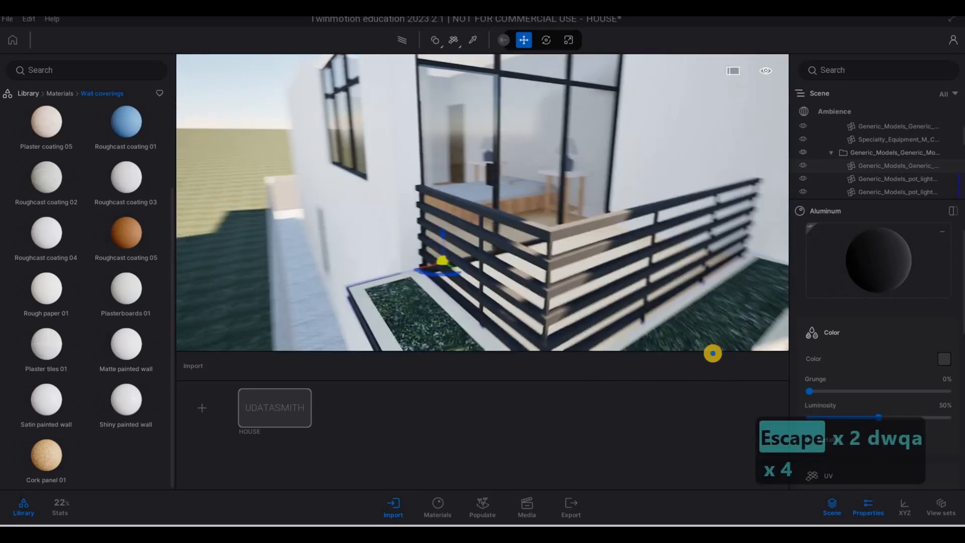
key(s)
key(d)
key(e)
key(e)
key(e)
key(e)
key(e)
key(e)
key(e)
key(e)
key(e)
key(e)
key(e)
key(e)
key(e)
key(e)
key(e)
key(e)
key(e)
key(e)
key(e)
key(e)
key(d)
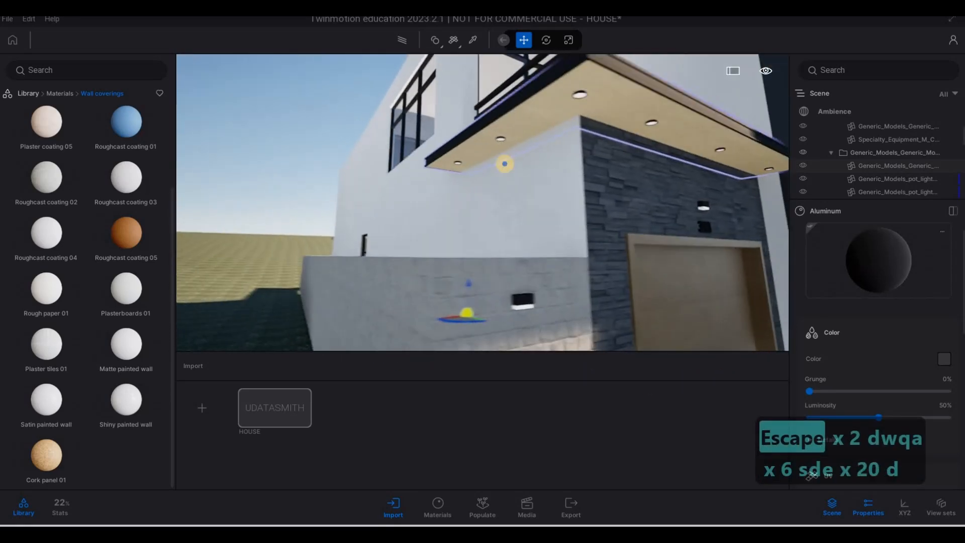
key(q)
key(w)
key(e)
key(e)
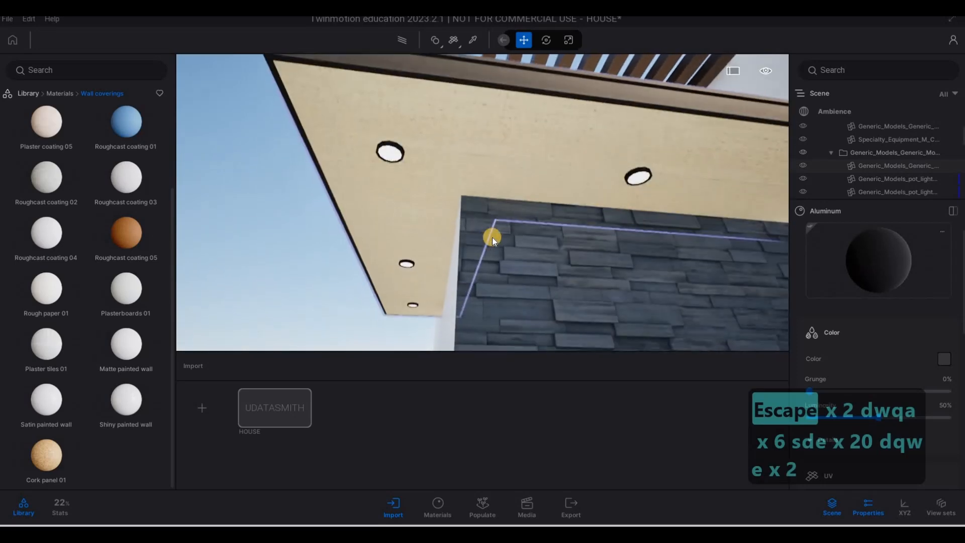
key(q)
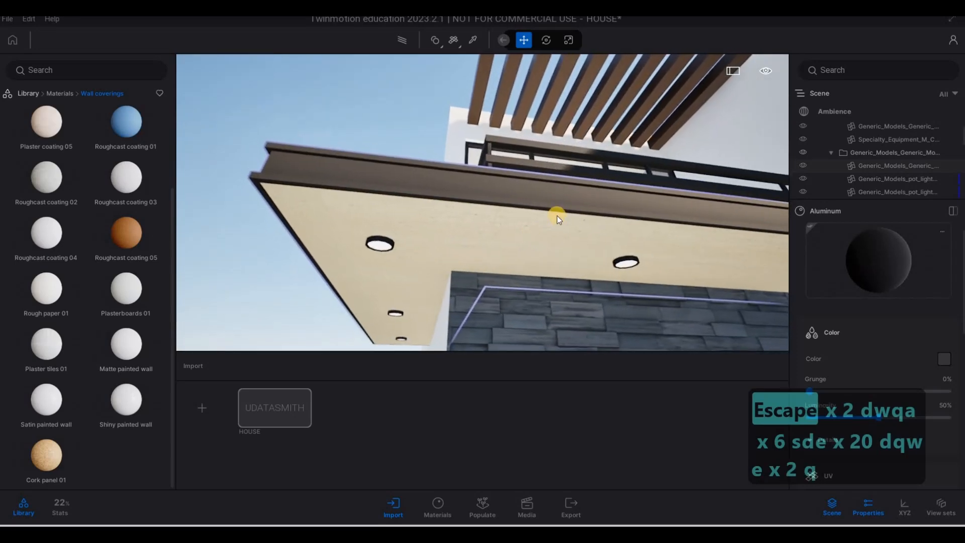
Sample the Oak 04 G material and apply it to the canopy soffit above the garage
key(d)
key(d)
key(s)
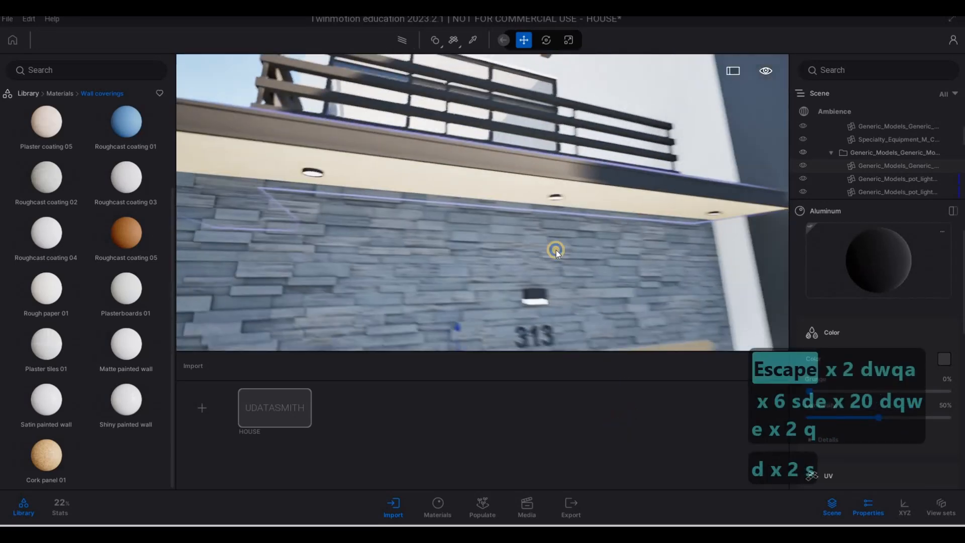
key(d)
key(w)
key(s)
key(d)
key(w)
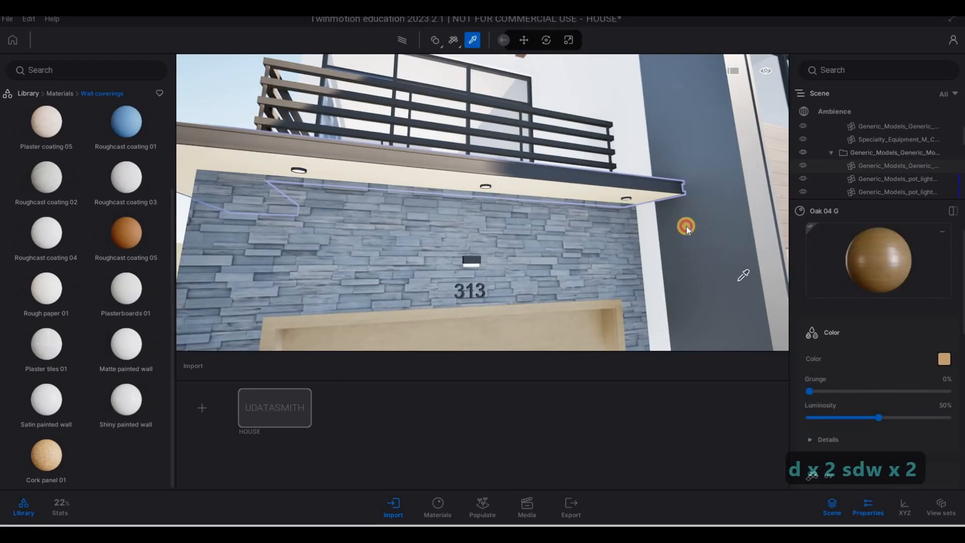
click(544, 191)
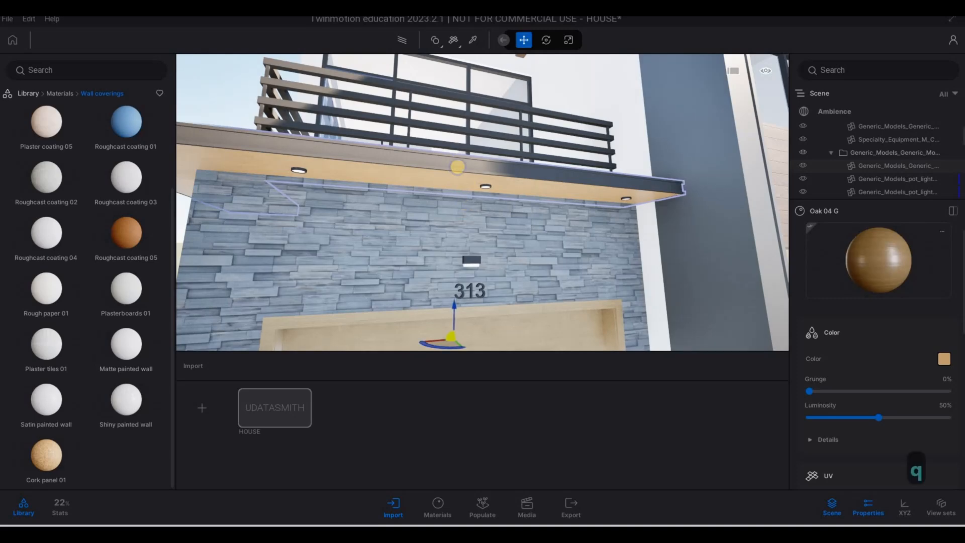
Examine the canopy soffit and edge above the garage up close
key(a)
key(a)
key(a)
key(a)
key(a)
key(w)
key(d)
key(s)
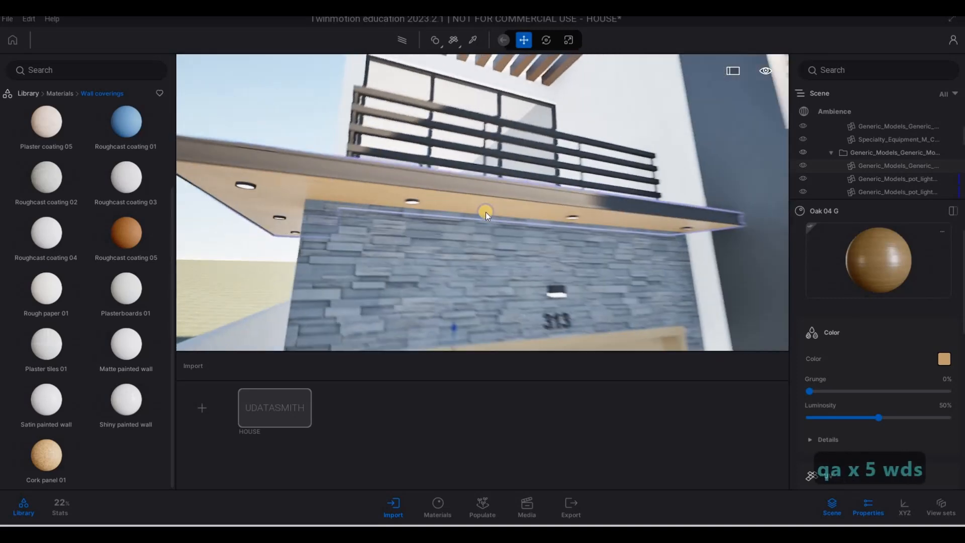
key(q)
key(a)
key(a)
key(a)
key(a)
key(a)
key(Escape)
key(Escape)
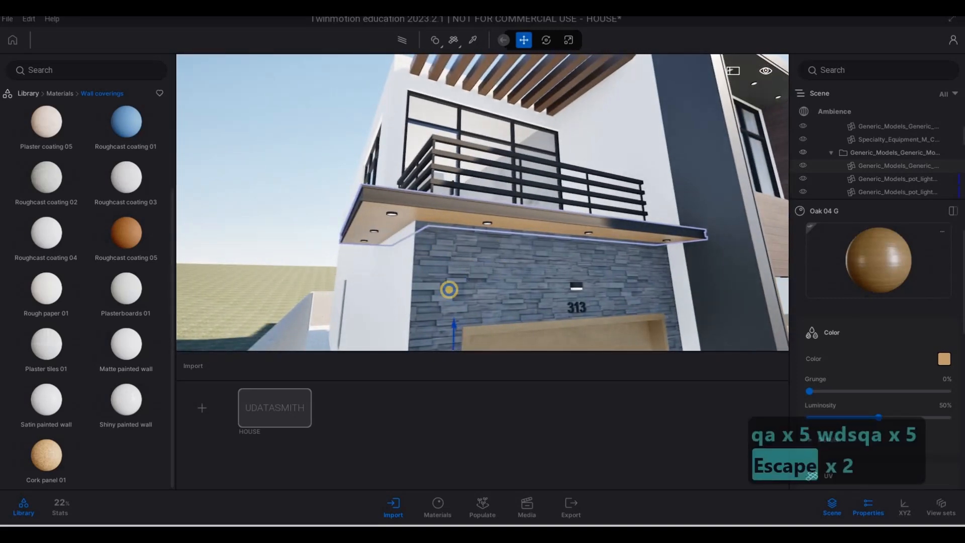
Examine the whole front facade from both sides to review the canopy, garage, balcony and entrance materials
key(d)
key(s)
key(q)
key(d)
key(d)
key(d)
key(d)
key(d)
key(d)
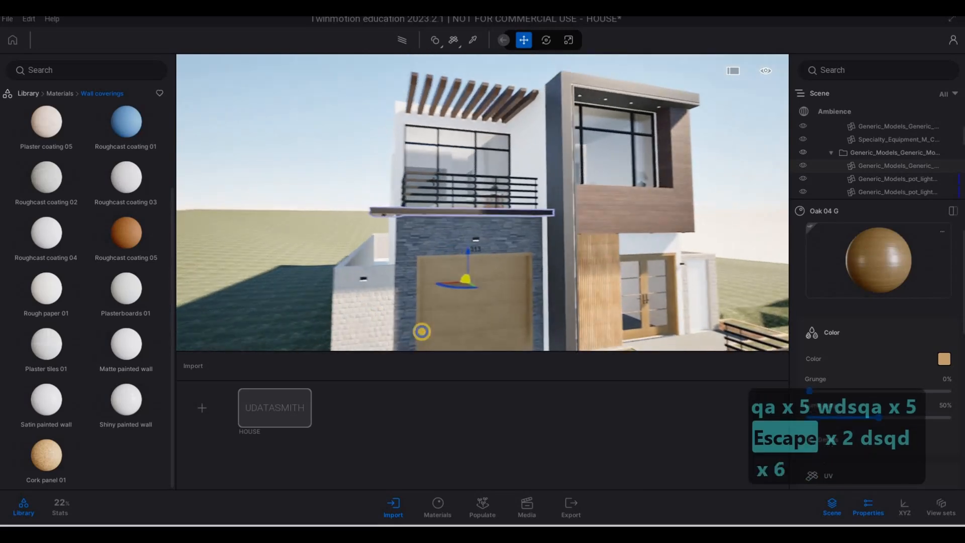
key(d)
key(d)
key(d)
key(d)
key(d)
key(d)
key(a)
key(w)
key(e)
key(a)
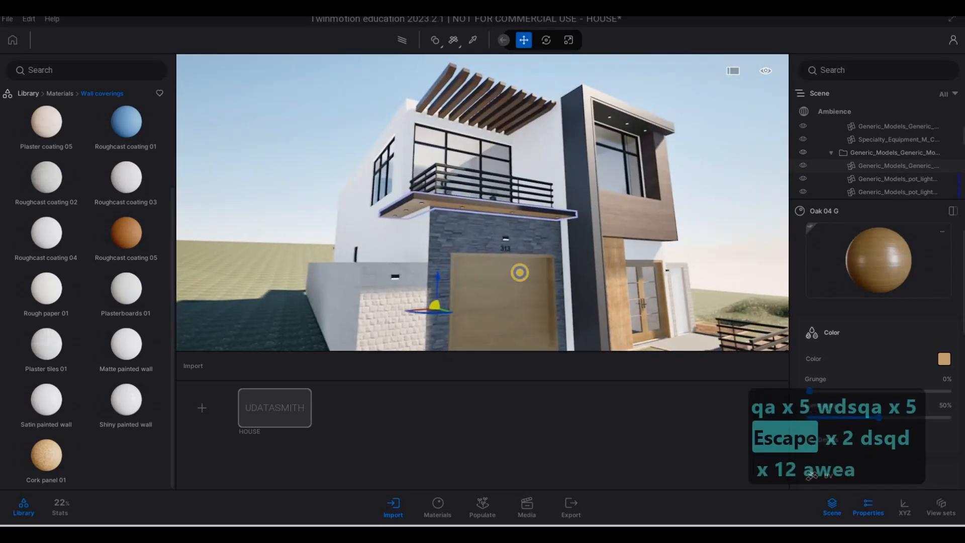
key(e)
key(d)
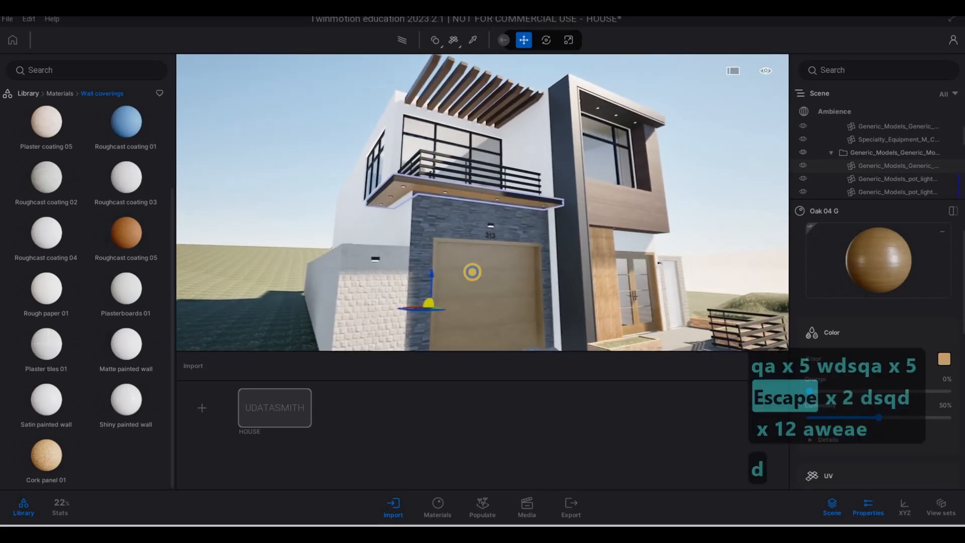
key(w)
key(d)
key(d)
key(d)
key(d)
key(d)
key(d)
key(d)
key(d)
key(d)
key(d)
key(d)
key(d)
key(d)
key(d)
key(d)
key(d)
key(d)
key(d)
key(d)
key(d)
key(d)
key(d)
key(d)
key(d)
key(d)
key(d)
key(d)
key(d)
key(d)
key(d)
key(d)
key(d)
key(d)
key(d)
key(d)
key(d)
key(d)
key(d)
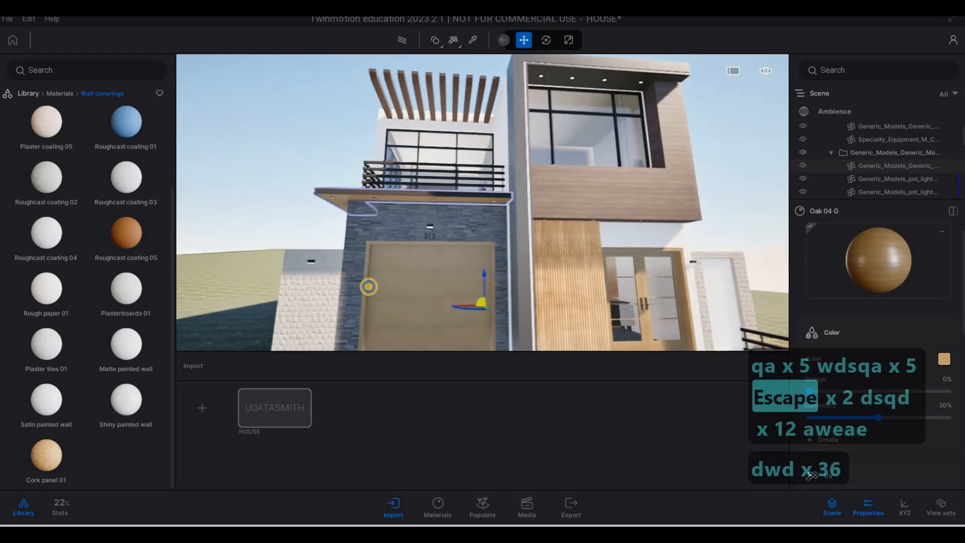
Examine the whole house front from the driveway and street, and clear the canopy selection
key(s)
key(q)
key(q)
key(q)
key(q)
key(d)
key(a)
key(e)
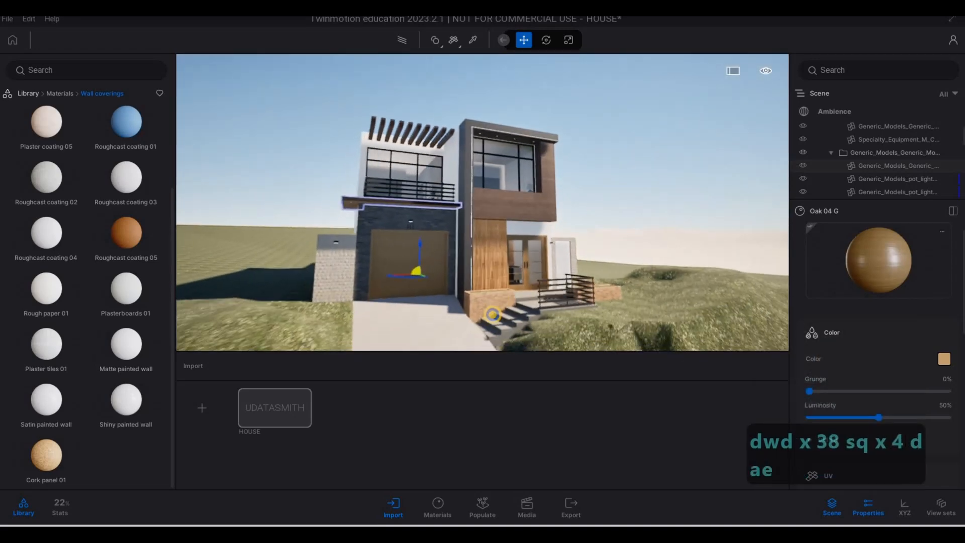
key(s)
key(e)
key(w)
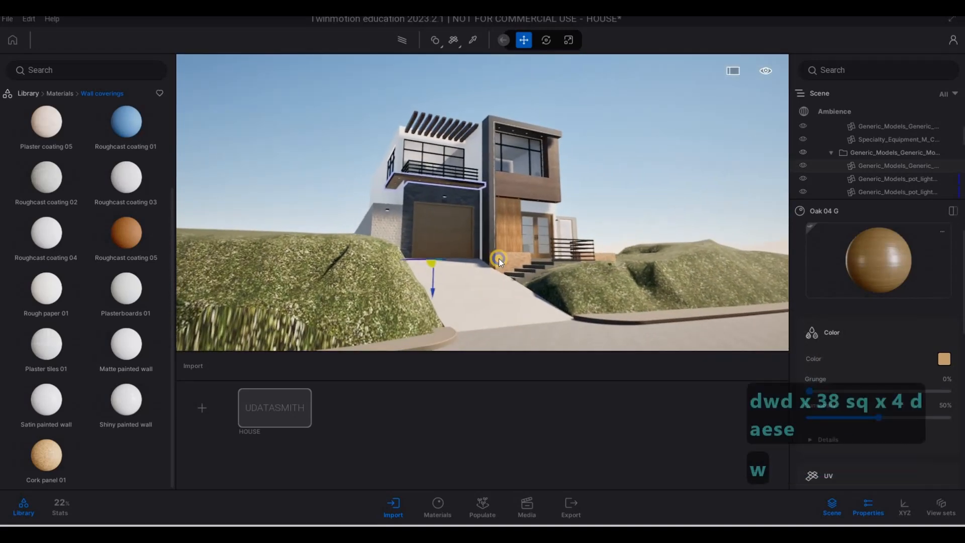
key(d)
click(492, 259)
key(Escape)
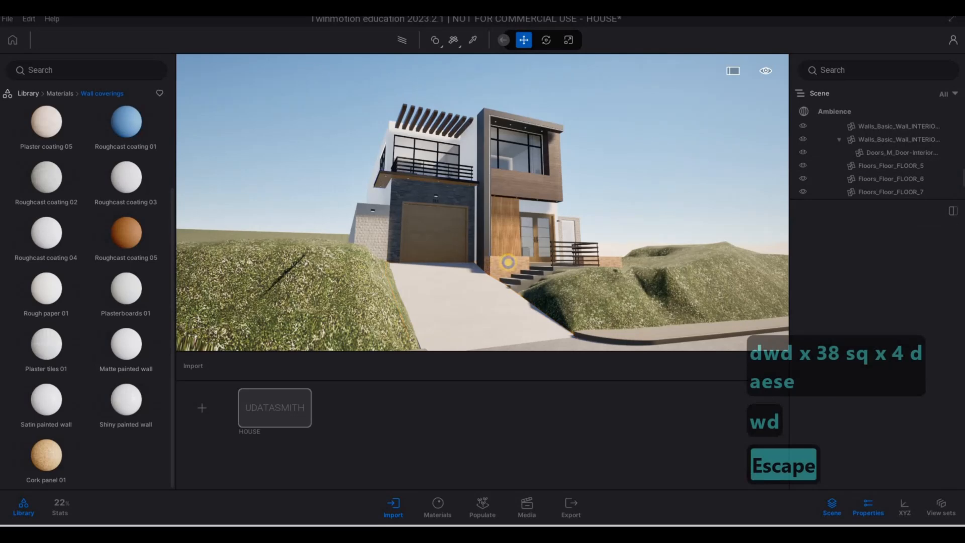
Examine the garage side, driveway and front entrance while circling the front of the house
key(a)
key(d)
key(d)
key(d)
key(d)
key(d)
key(d)
key(d)
key(d)
key(d)
key(d)
key(d)
key(d)
key(d)
key(d)
key(d)
key(d)
key(d)
key(d)
key(d)
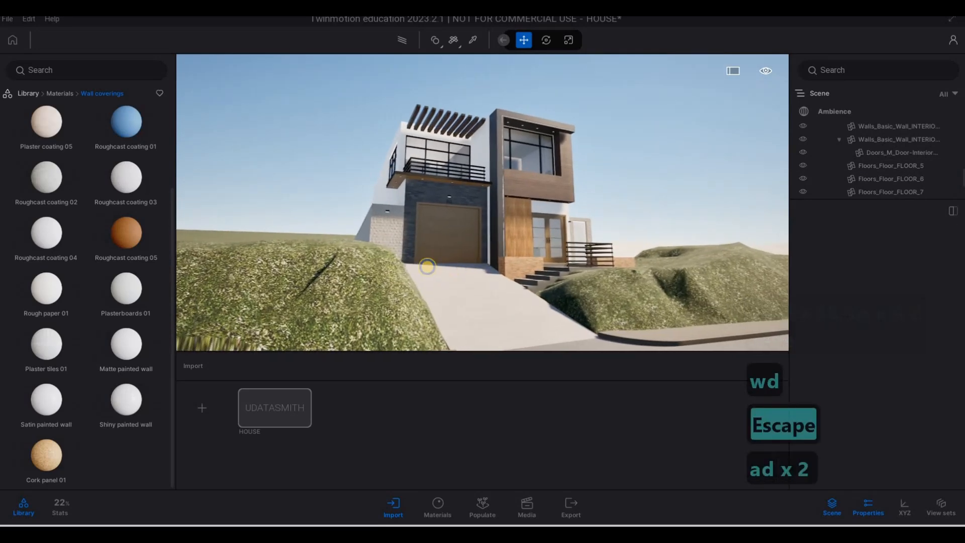
key(w)
key(w)
key(w)
key(w)
key(d)
key(d)
key(d)
key(d)
key(d)
key(d)
key(d)
key(d)
key(d)
key(d)
key(d)
key(d)
key(d)
key(d)
key(d)
key(d)
key(d)
key(d)
key(d)
key(d)
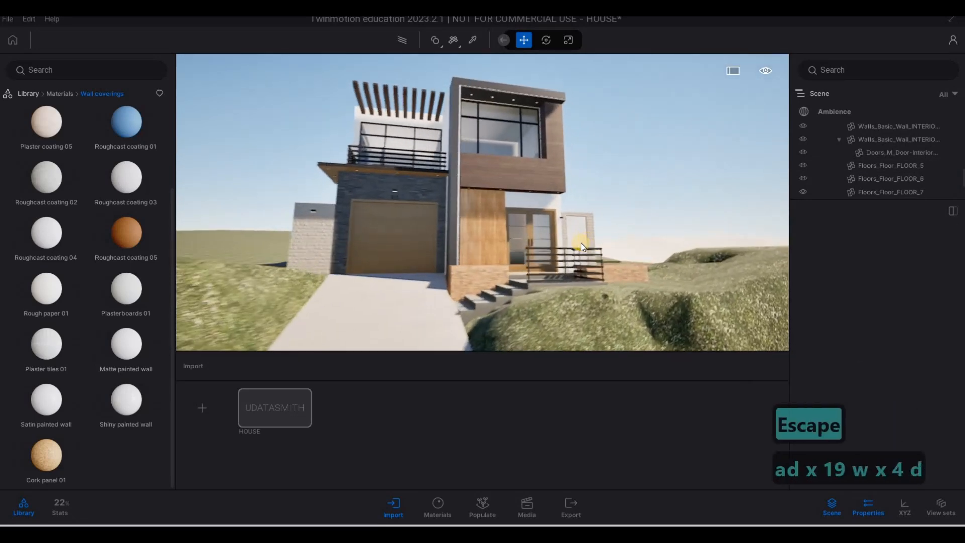
Sample the dark Aluminum material from the upper window frame and apply it to the side gate beside the entrance
key(a)
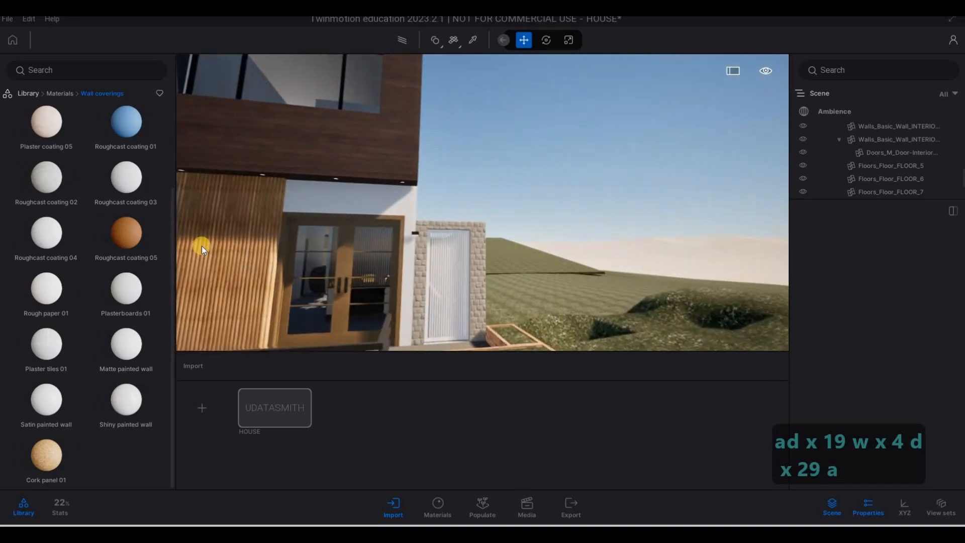
key(q)
key(w)
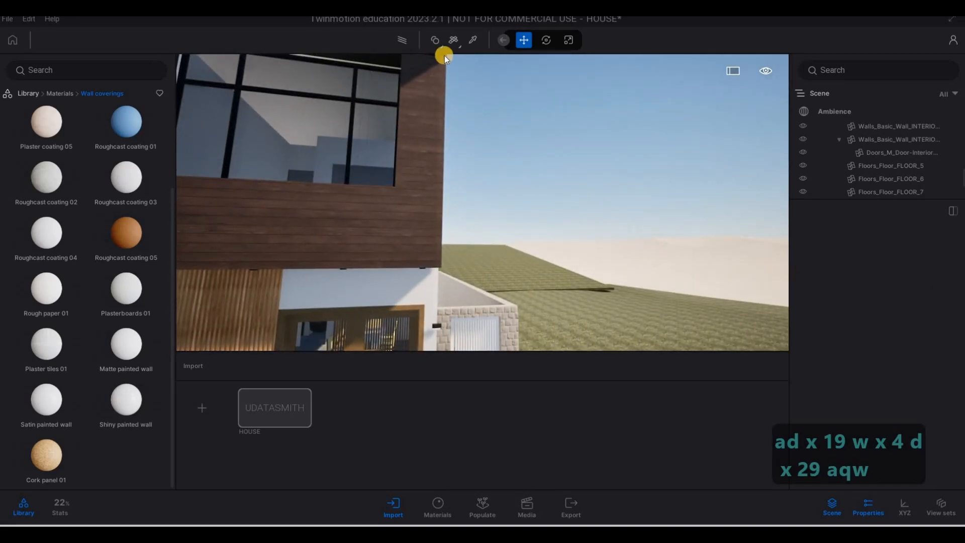
click(472, 41)
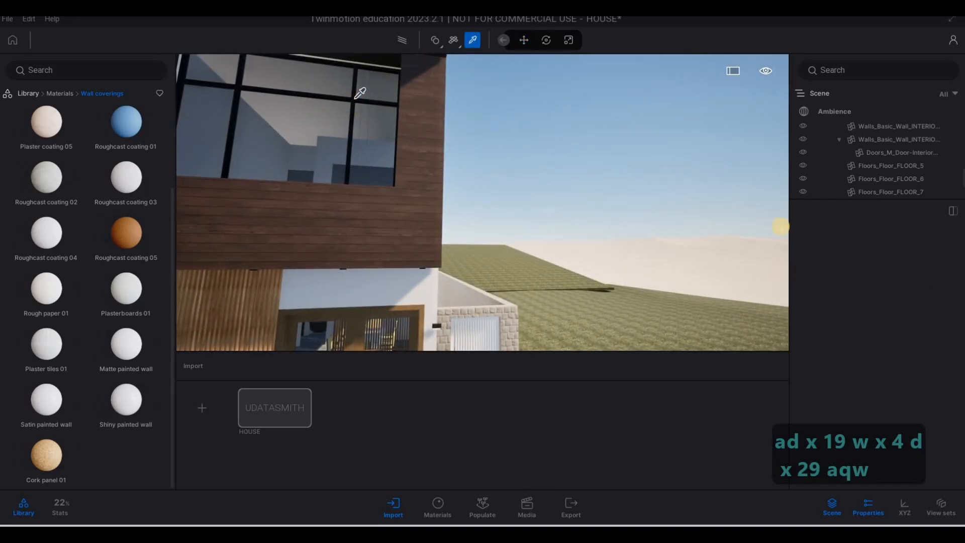
click(478, 327)
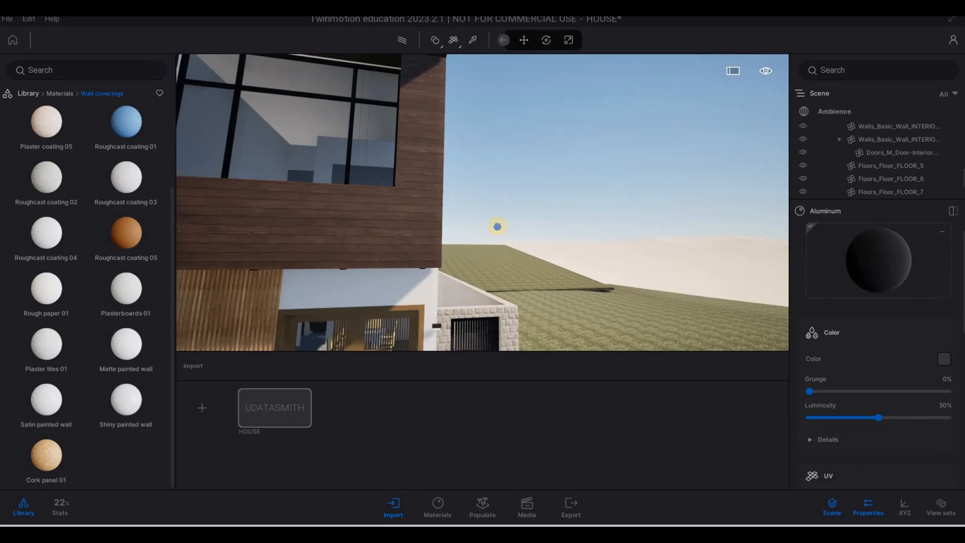
Examine the side gate together with the entrance doors and slatted wall
key(a)
key(e)
key(e)
key(e)
key(e)
key(e)
key(e)
key(a)
key(a)
key(a)
key(a)
key(a)
key(a)
key(a)
key(a)
key(a)
key(a)
key(a)
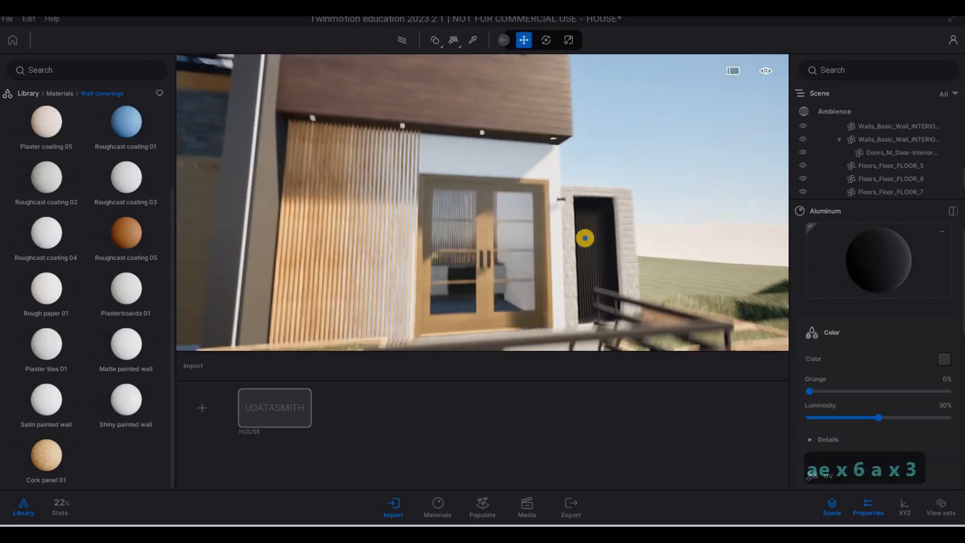
key(q)
key(d)
key(w)
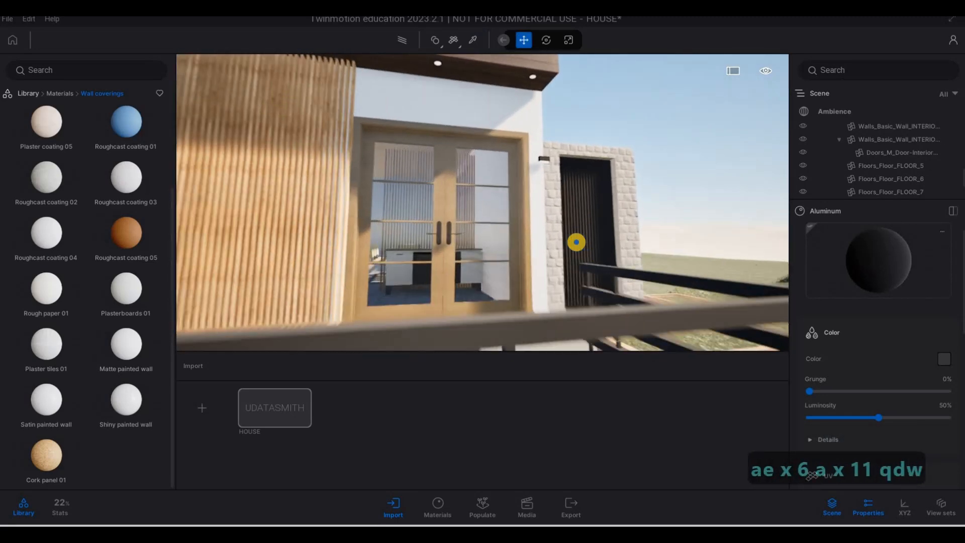
Examine the wooden slats, glazed entrance doors and interior behind them up close
key(a)
key(d)
key(w)
key(w)
key(w)
key(w)
key(w)
key(w)
key(w)
key(w)
key(a)
key(a)
key(a)
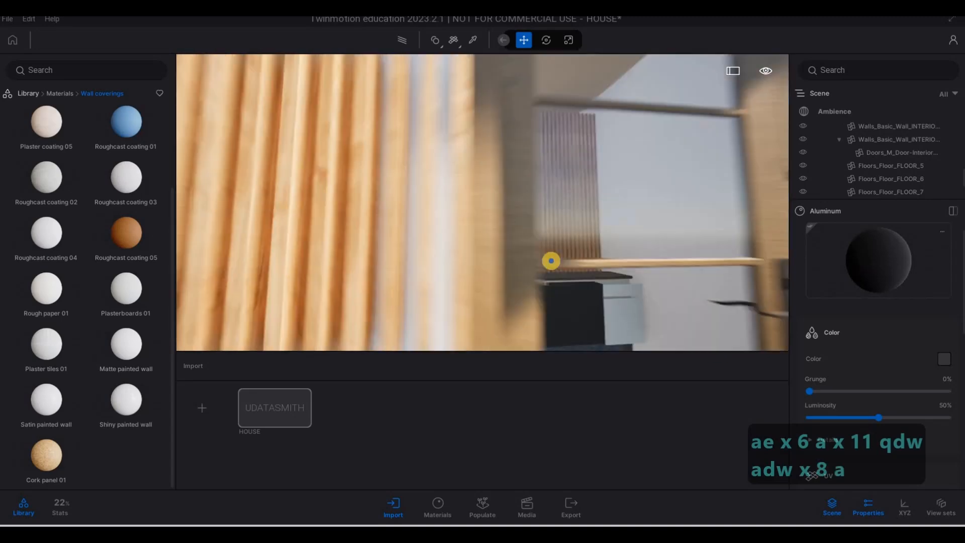
key(d)
key(s)
key(a)
key(a)
key(a)
key(a)
key(a)
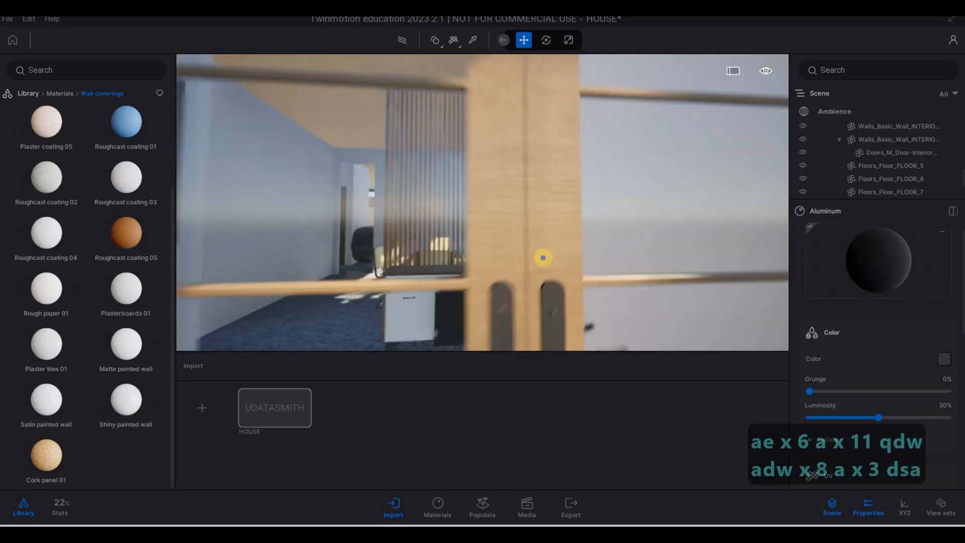
key(d)
key(d)
key(d)
key(d)
key(d)
key(d)
key(d)
key(d)
key(d)
key(d)
key(d)
key(d)
key(d)
key(d)
key(d)
key(d)
key(d)
key(d)
key(d)
key(d)
key(d)
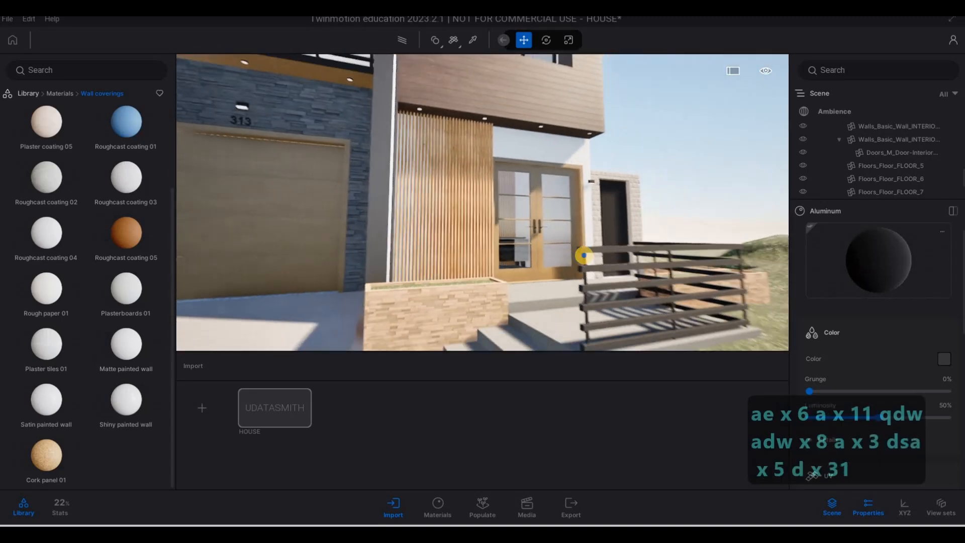
Examine the front facade from the driveway up to the balcony and upper windows
key(s)
key(d)
key(a)
key(w)
key(q)
key(q)
key(q)
key(q)
key(q)
key(q)
key(q)
key(q)
key(q)
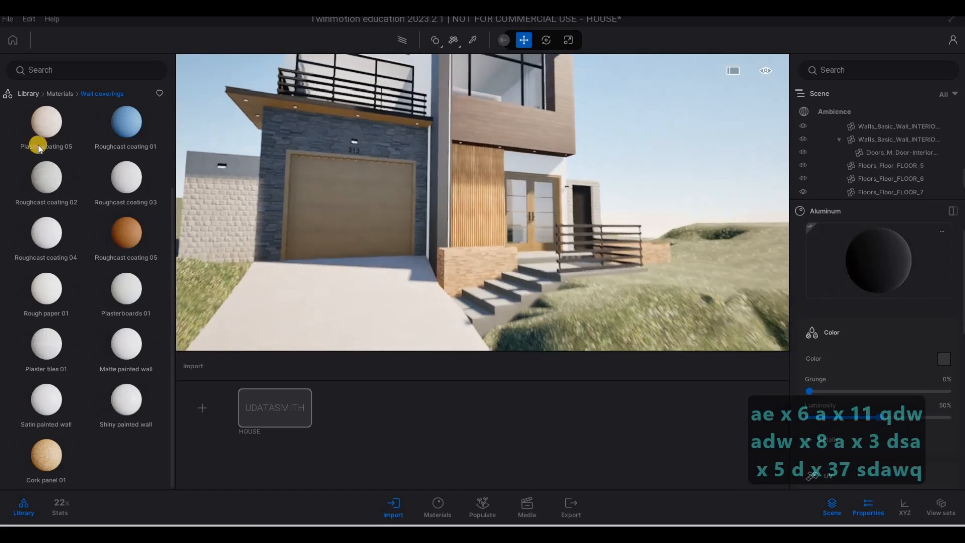
Switch the library from materials to vegetation and open the Bushes category
mouse_move(32, 108)
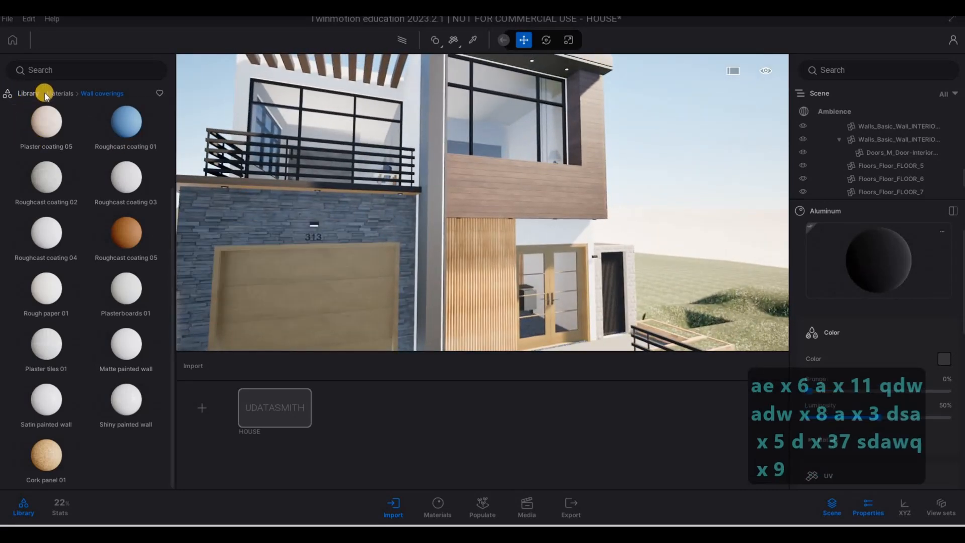
click(60, 93)
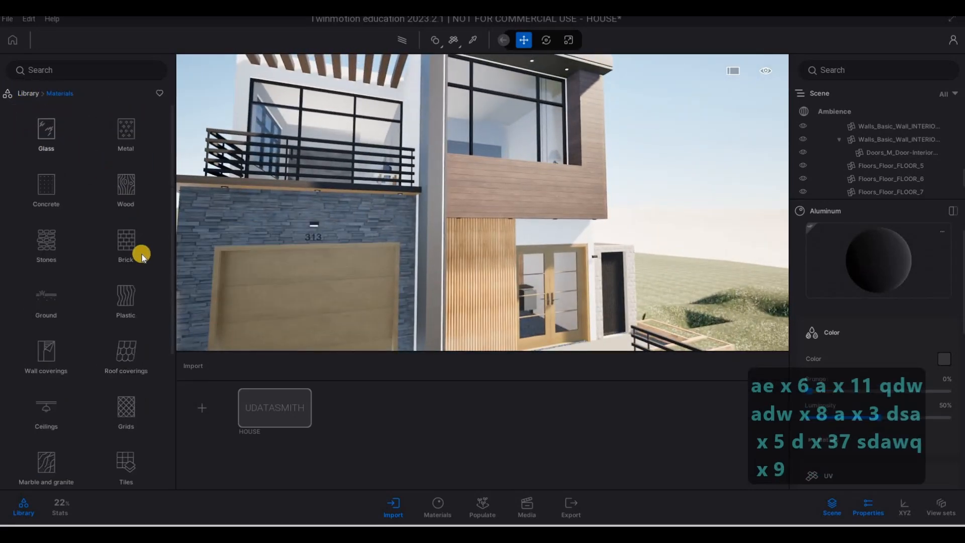
scroll(105, 310, down, 4)
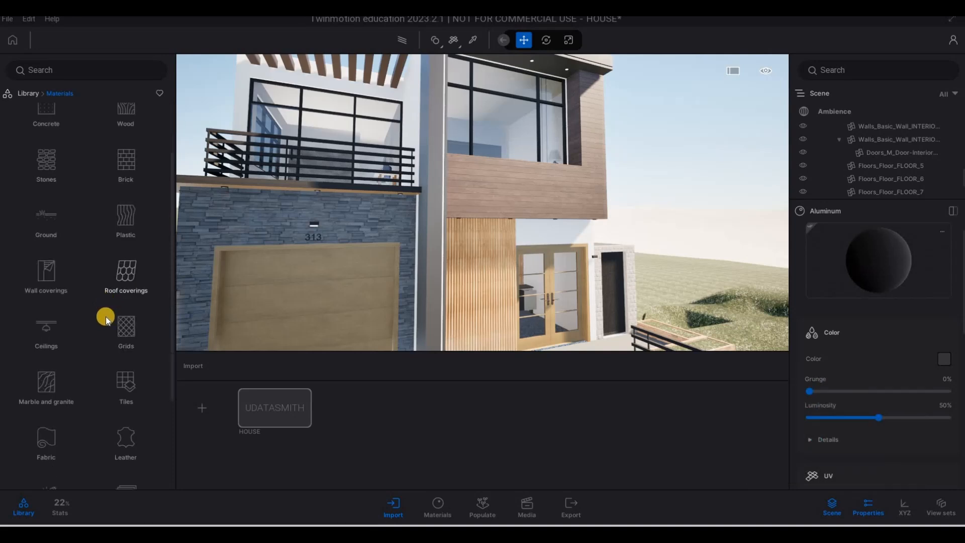
scroll(88, 302, up, 4)
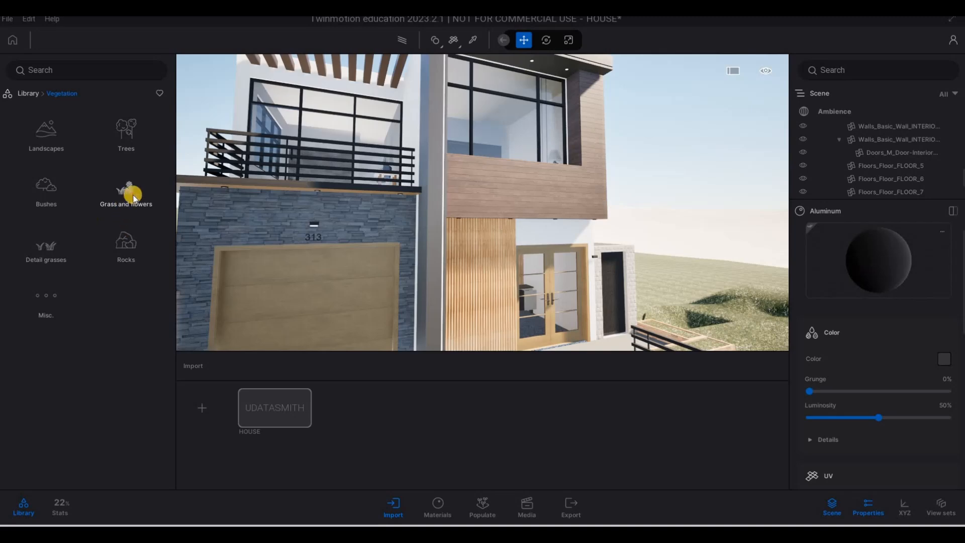
click(126, 191)
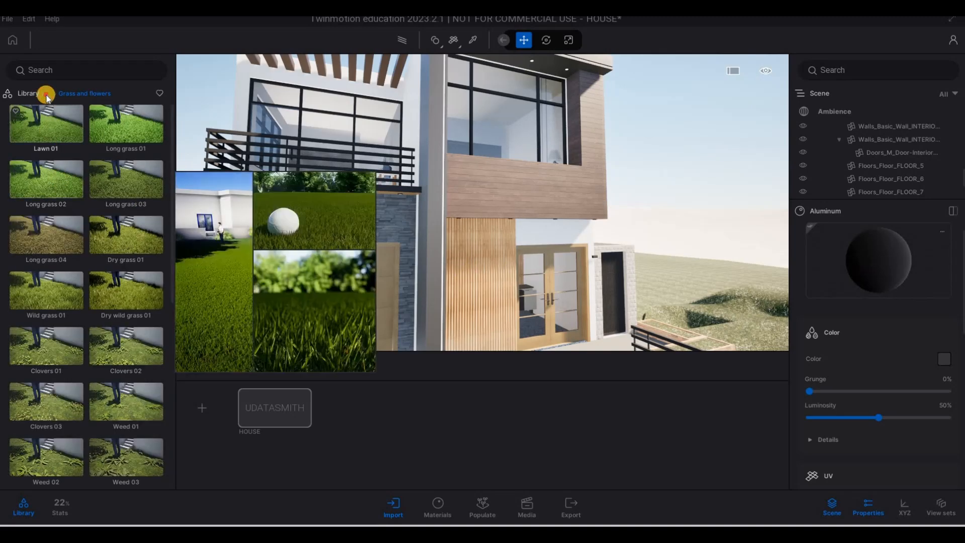
right_click(54, 193)
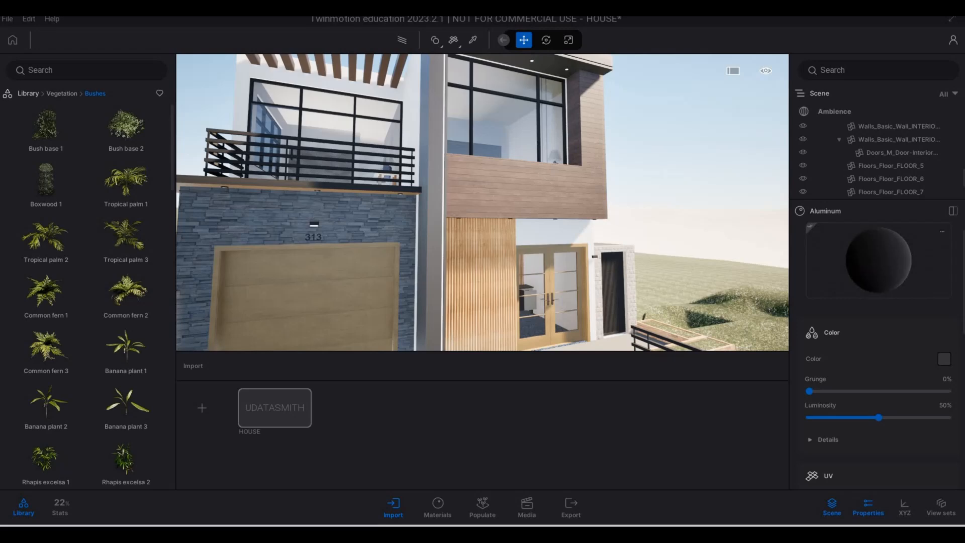
Place several Rhapis excelsa 1 plants in the balcony planter, starting at its end beside the tall grey column
click(359, 265)
right_drag(353, 242, 399, 310)
key(w)
key(q)
key(q)
key(q)
key(a)
key(w)
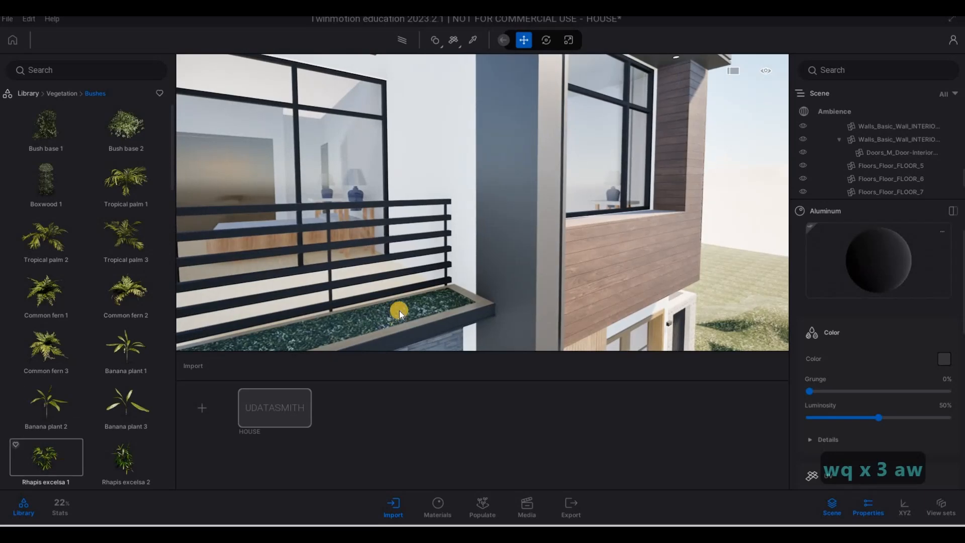
click(436, 306)
click(392, 318)
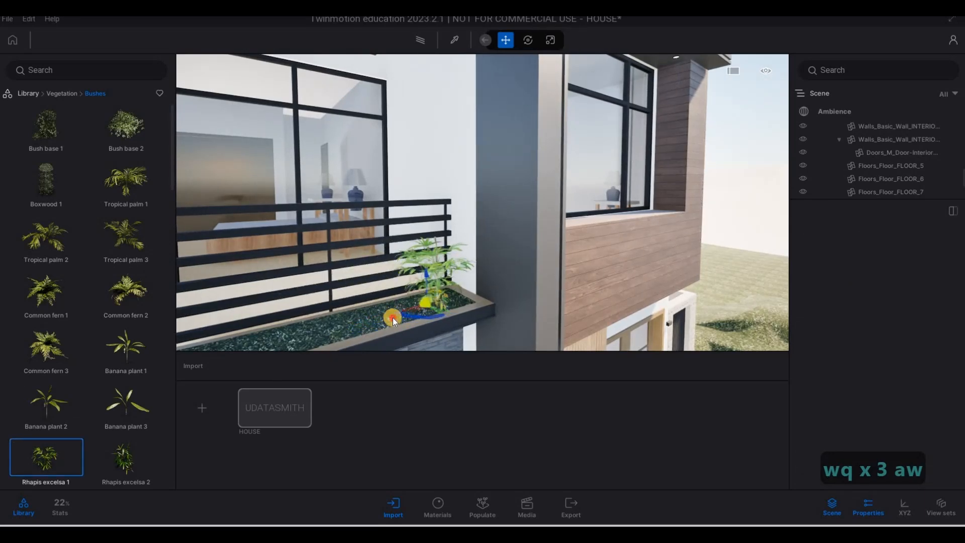
click(342, 327)
Fill the rest of the balcony planter with Rhapis excelsa 1, along the front railing and around the outer corner
key(s)
key(a)
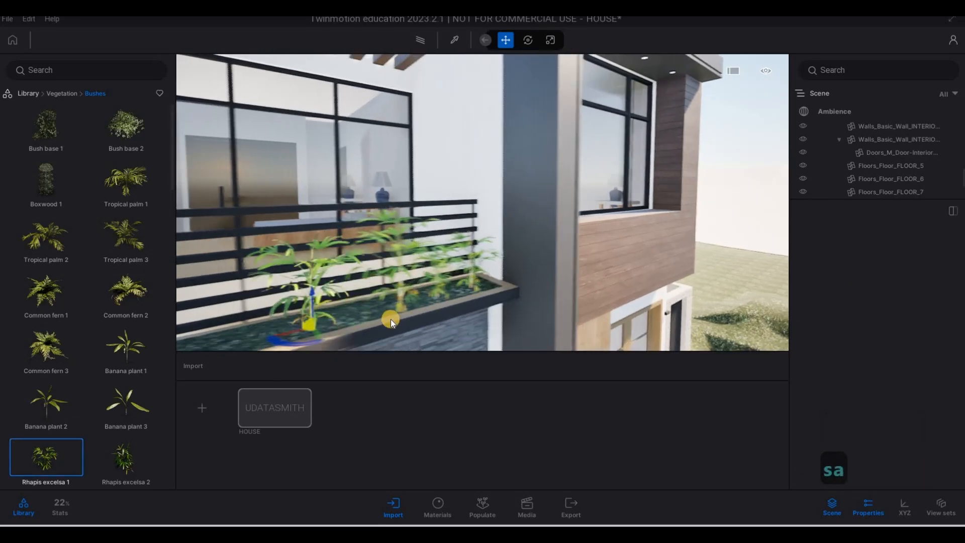
click(382, 321)
key(s)
key(a)
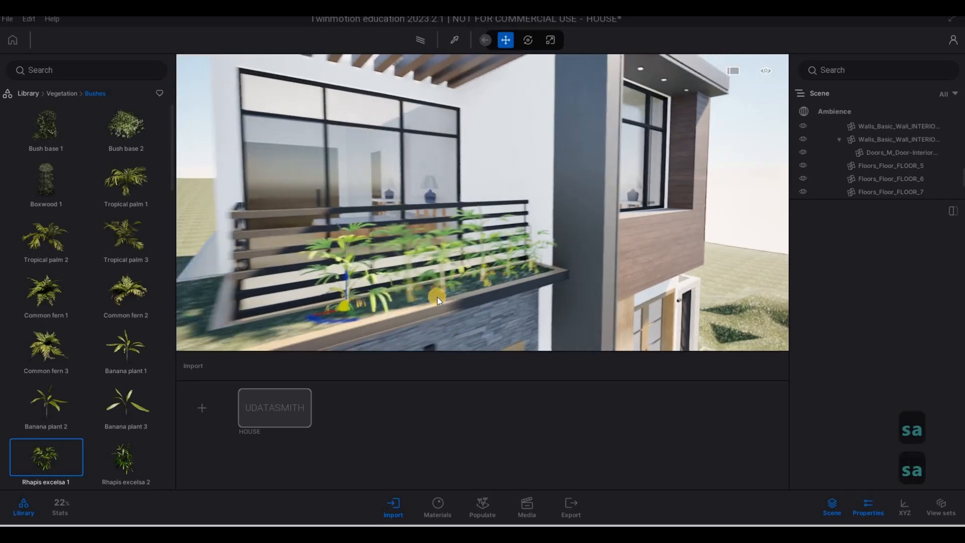
click(434, 297)
click(362, 315)
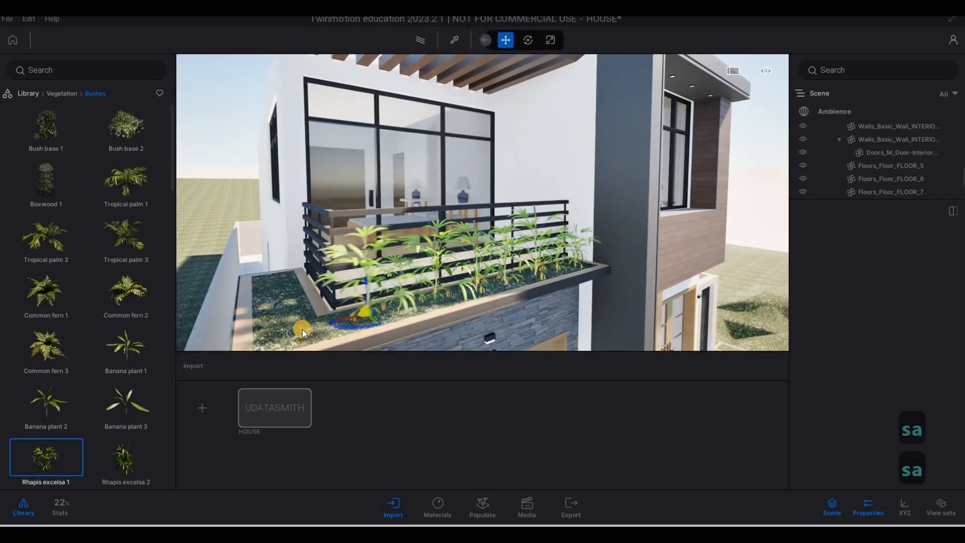
click(272, 281)
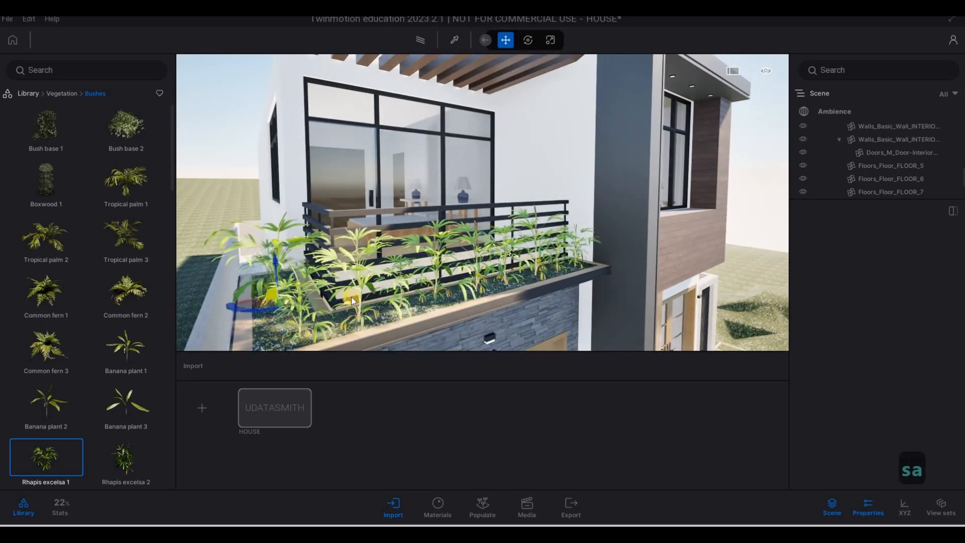
Plant a row of Rhapis excelsa 2 in the ground-level planter in front of the wooden slatted wall
key(d)
key(w)
key(e)
key(e)
key(e)
key(e)
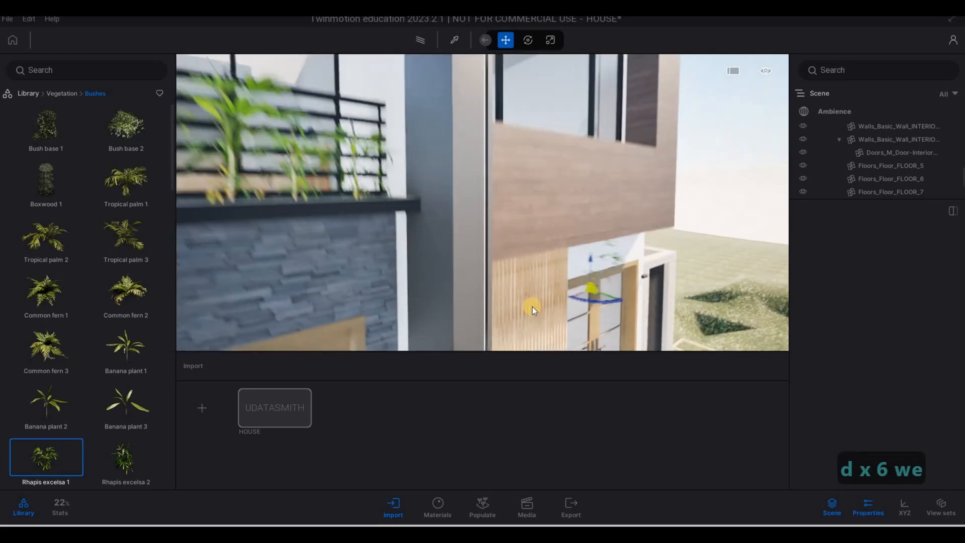
key(d)
key(d)
key(d)
key(s)
key(e)
key(d)
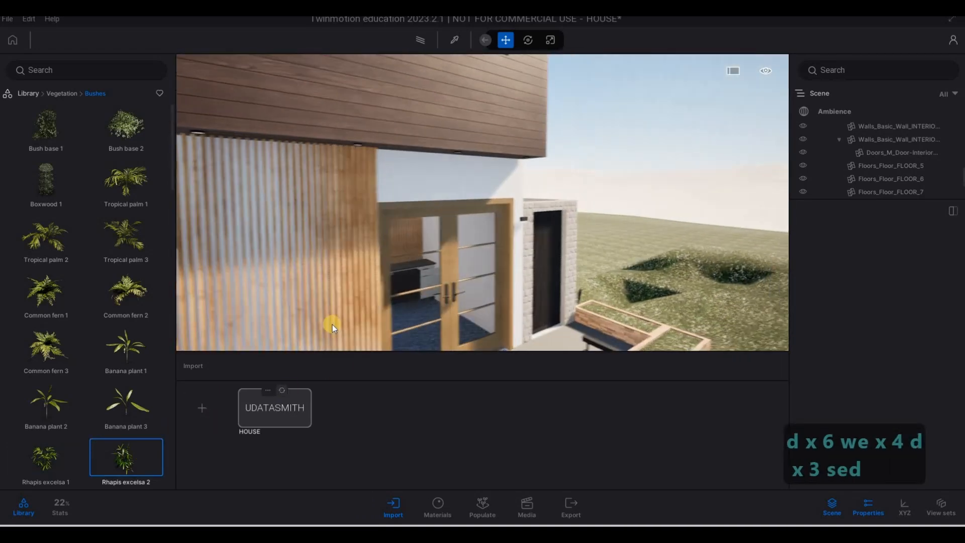
key(e)
key(s)
key(a)
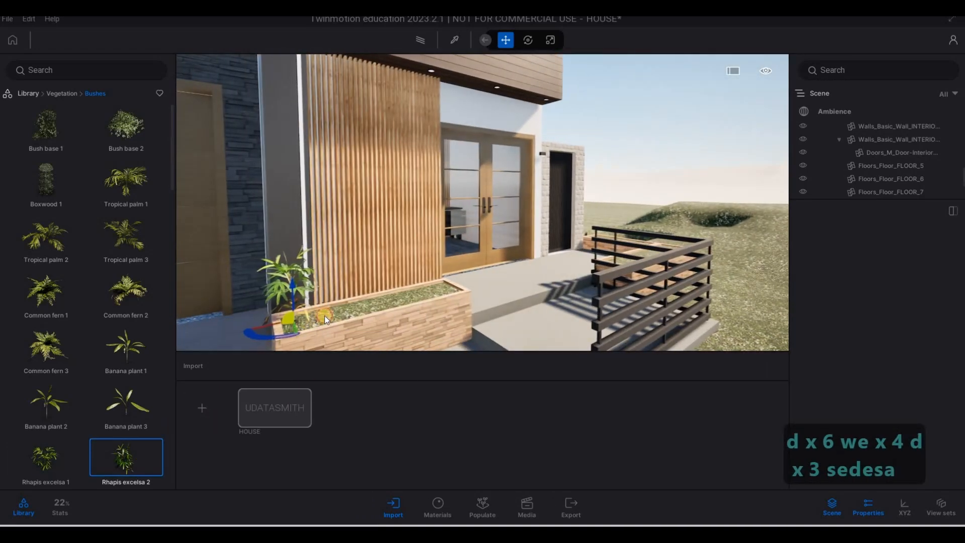
click(385, 307)
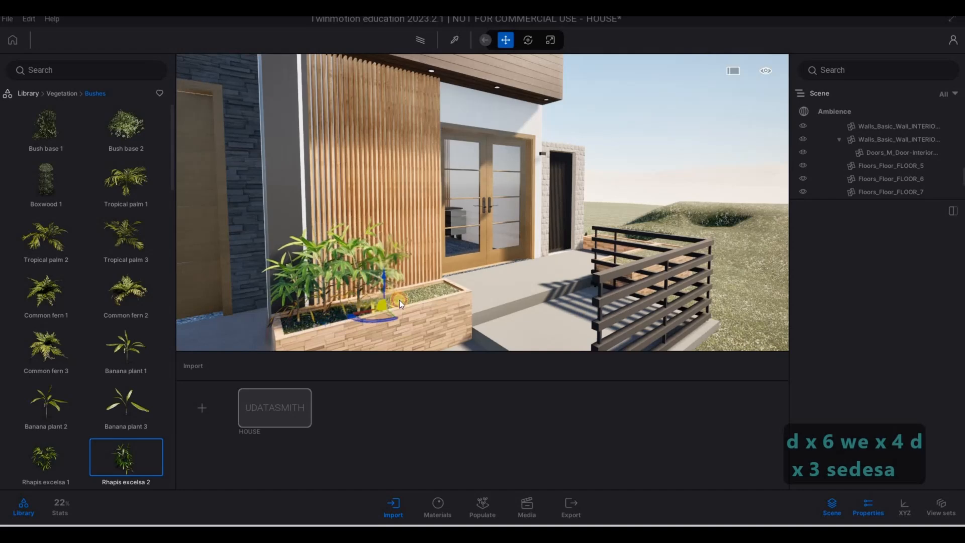
click(404, 300)
click(429, 291)
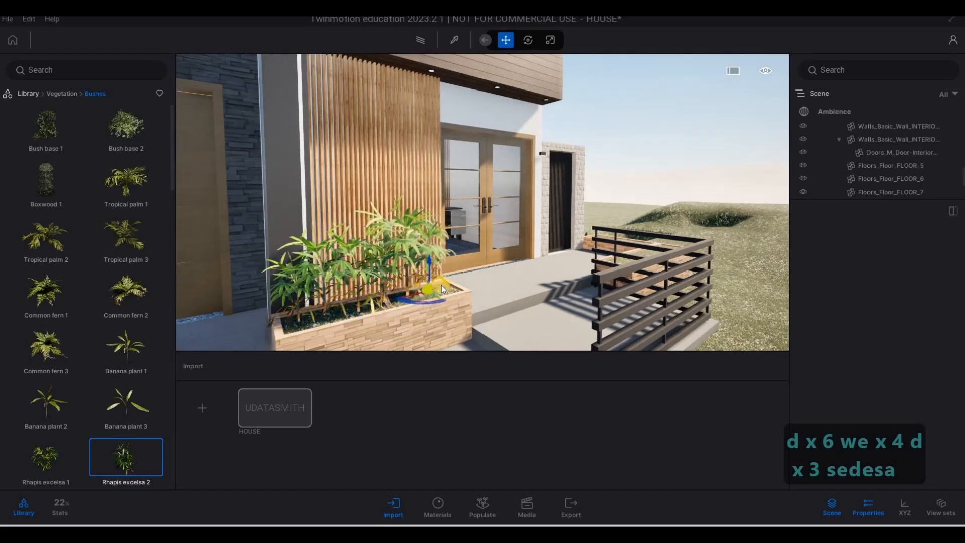
Plant Rhapis excelsa 2 along both arms of the L-shaped planter near the side gate and finish placing plants
key(d)
key(w)
key(q)
key(s)
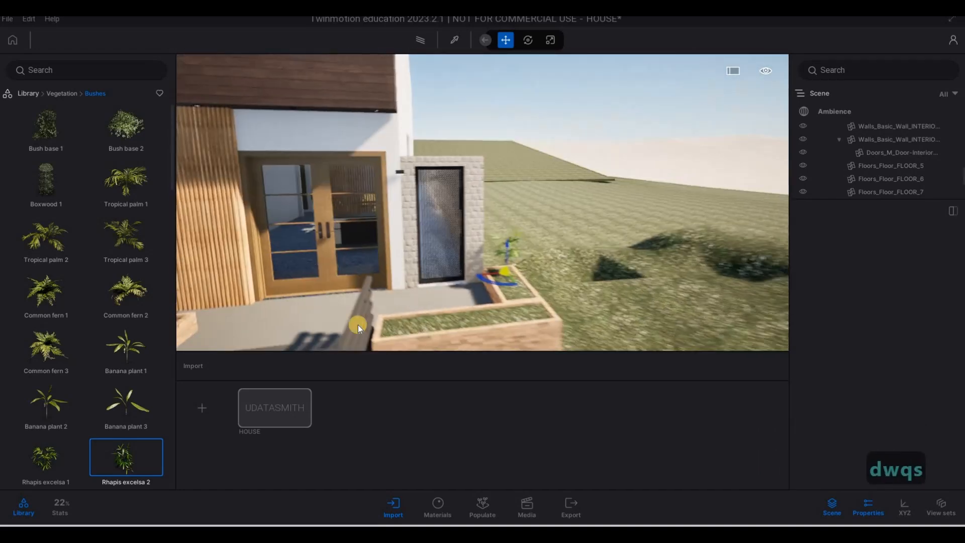
key(w)
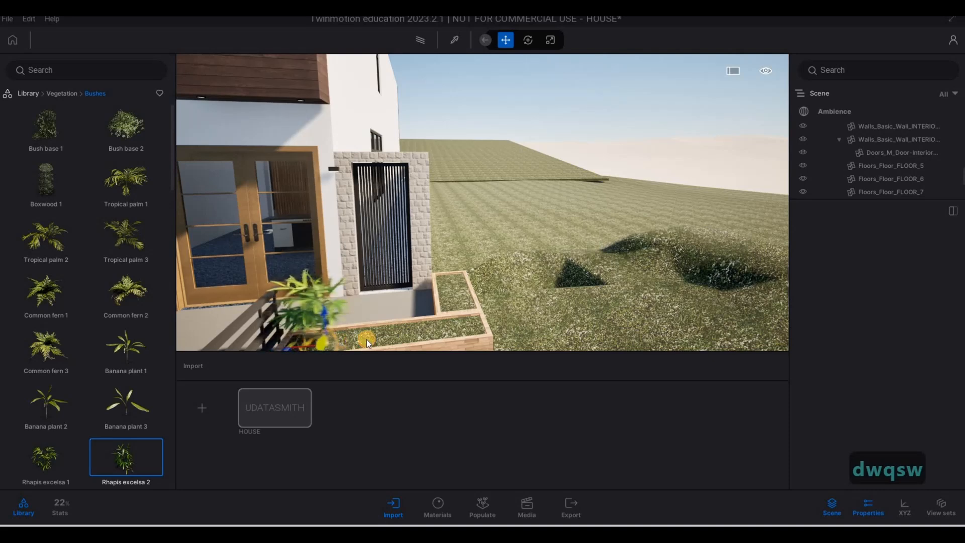
mouse_move(367, 339)
mouse_down()
mouse_move(462, 331)
mouse_move(459, 282)
mouse_move(460, 309)
mouse_move(431, 306)
mouse_up()
key(d)
key(w)
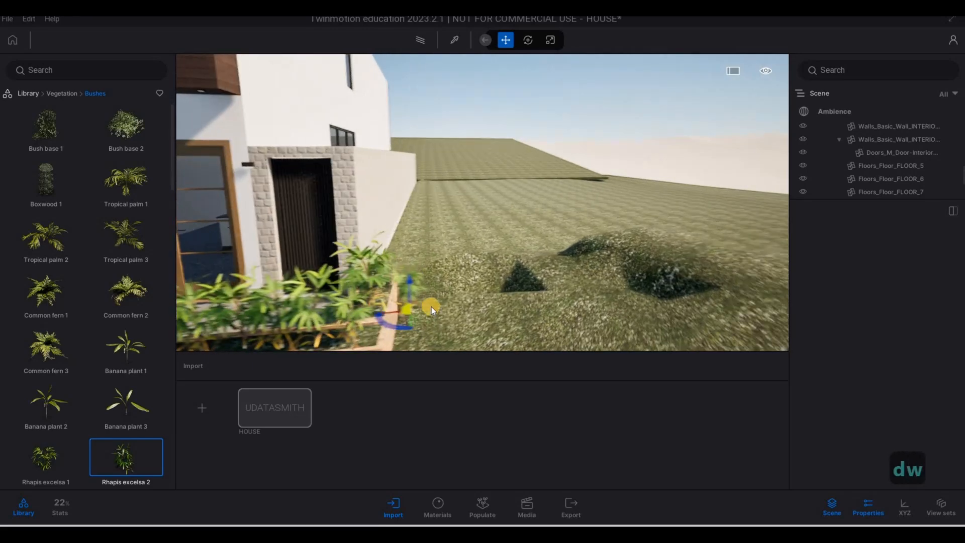
key(s)
key(Escape)
key(Escape)
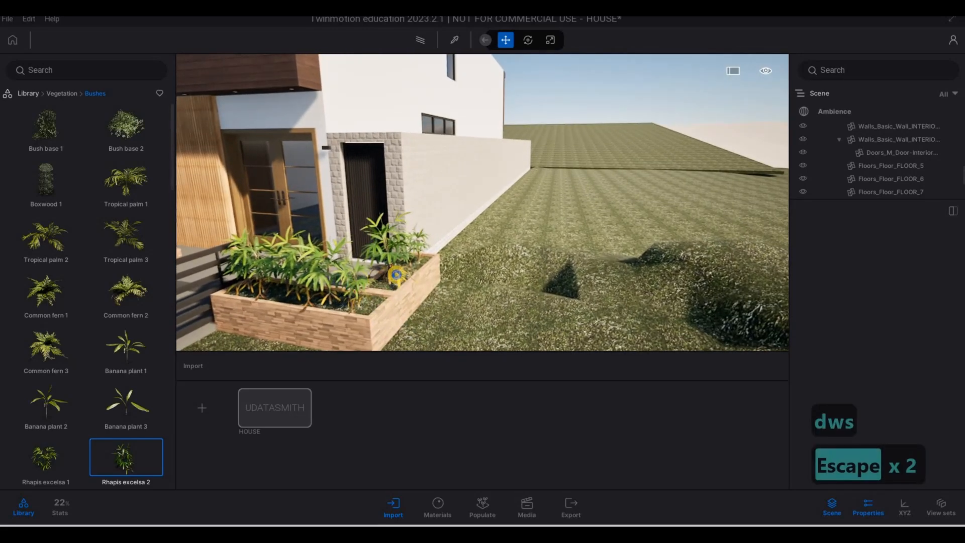
Examine the planted entrance and balcony, moving from the side gate planter out to the street
key(a)
key(a)
key(a)
key(a)
key(a)
key(a)
key(a)
key(a)
key(w)
key(e)
key(s)
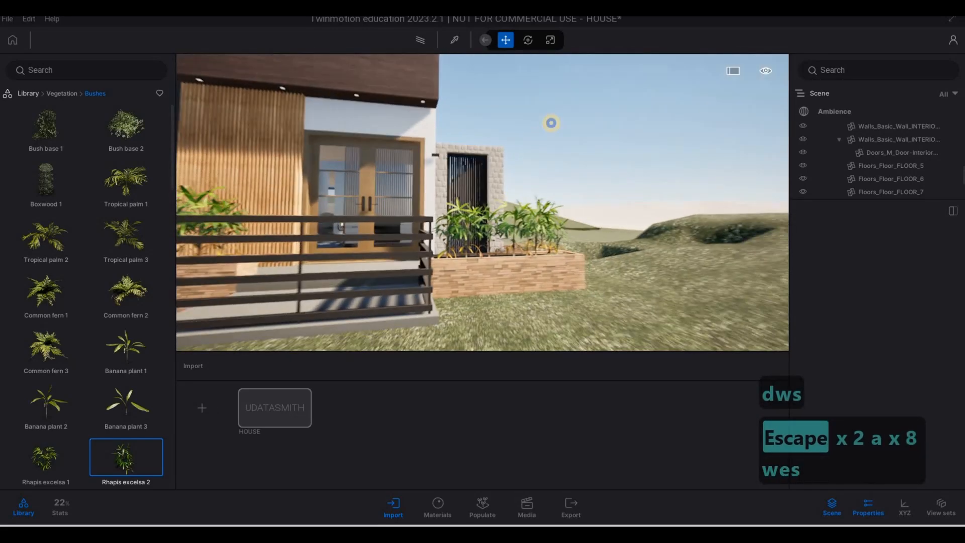
key(s)
key(a)
key(d)
key(d)
key(d)
key(d)
key(d)
key(d)
key(d)
key(d)
key(d)
key(d)
key(d)
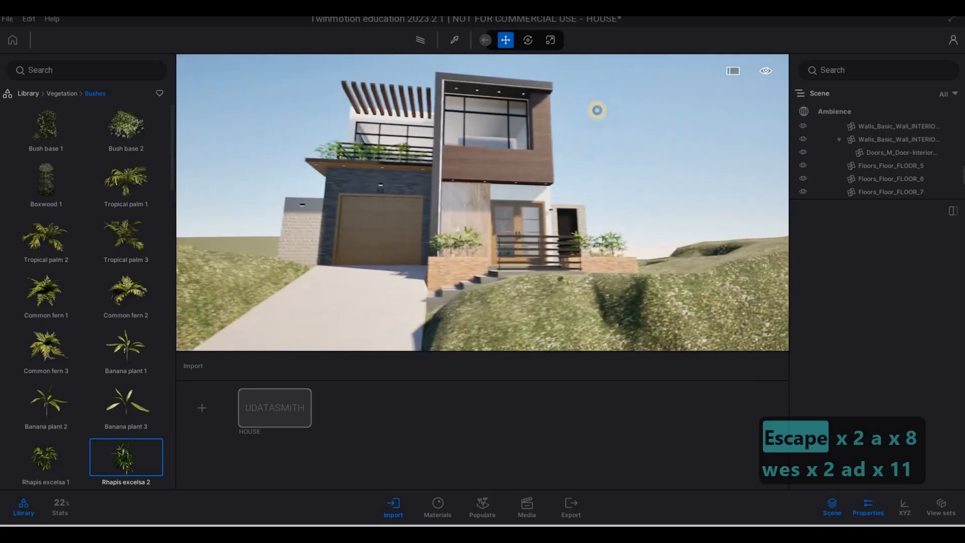
key(a)
key(a)
key(a)
key(a)
key(s)
key(s)
key(s)
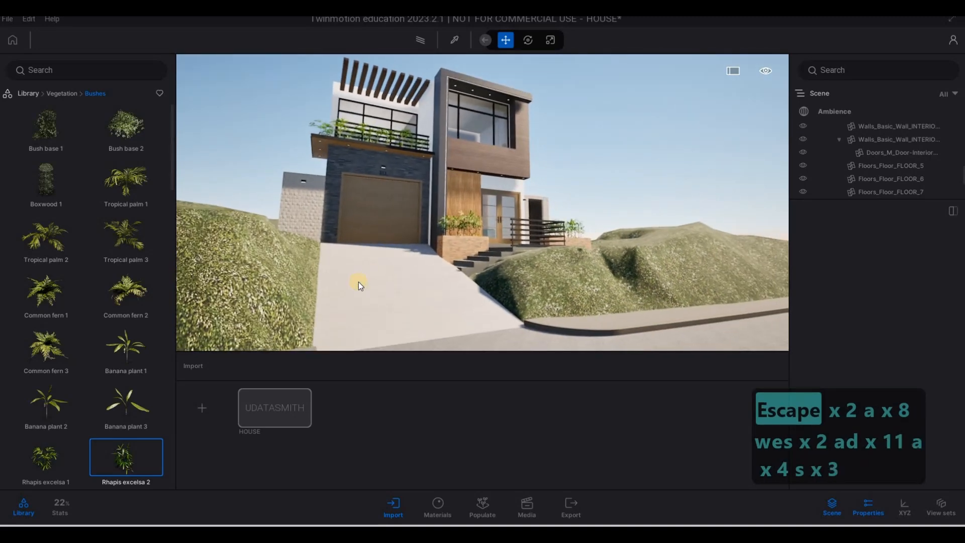
Frame the whole front facade from the driveway, with the garage, entrance and planted balcony in view
key(w)
key(d)
key(d)
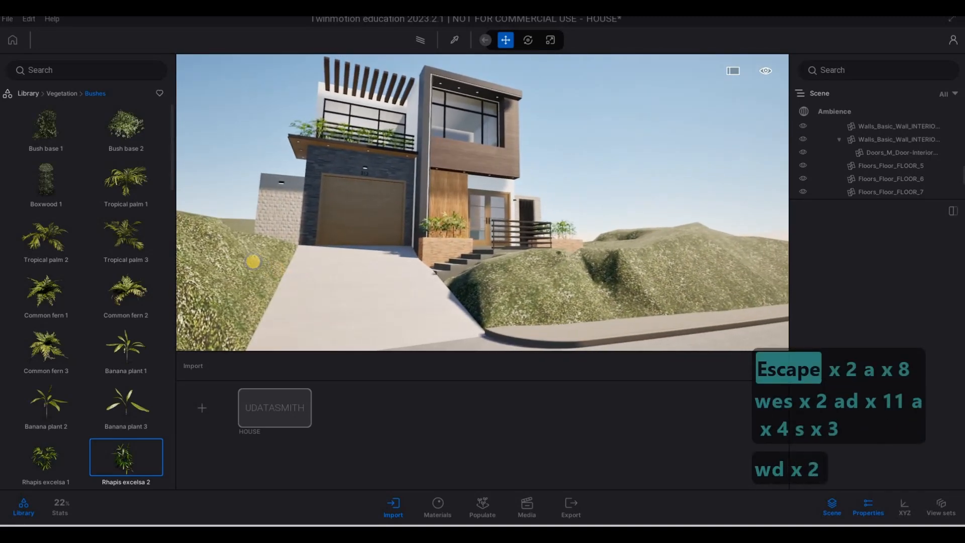
right_drag(253, 262, 360, 282)
key(d)
key(d)
key(d)
key(d)
key(d)
key(d)
key(w)
key(a)
key(a)
key(a)
key(a)
key(a)
key(a)
key(d)
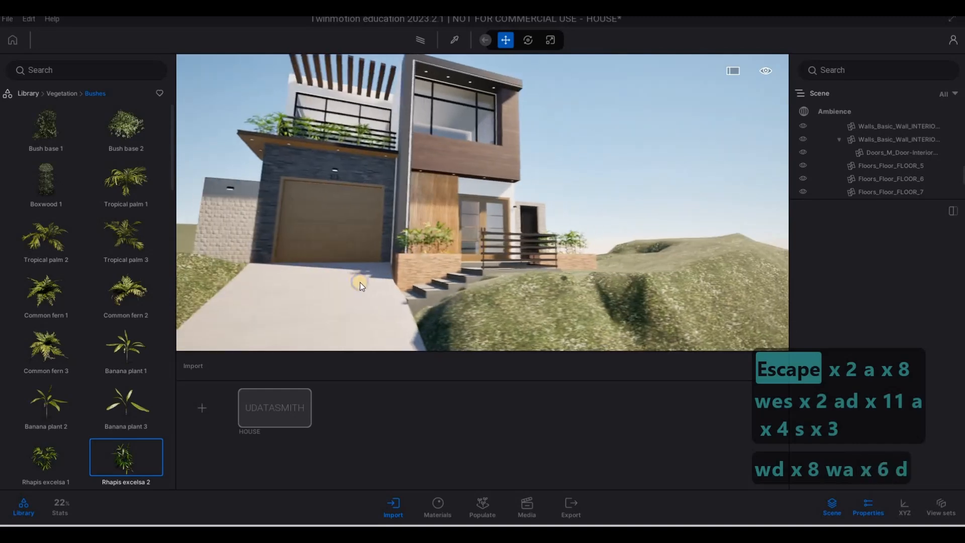
key(w)
key(s)
key(d)
key(d)
key(d)
key(d)
key(d)
key(d)
key(d)
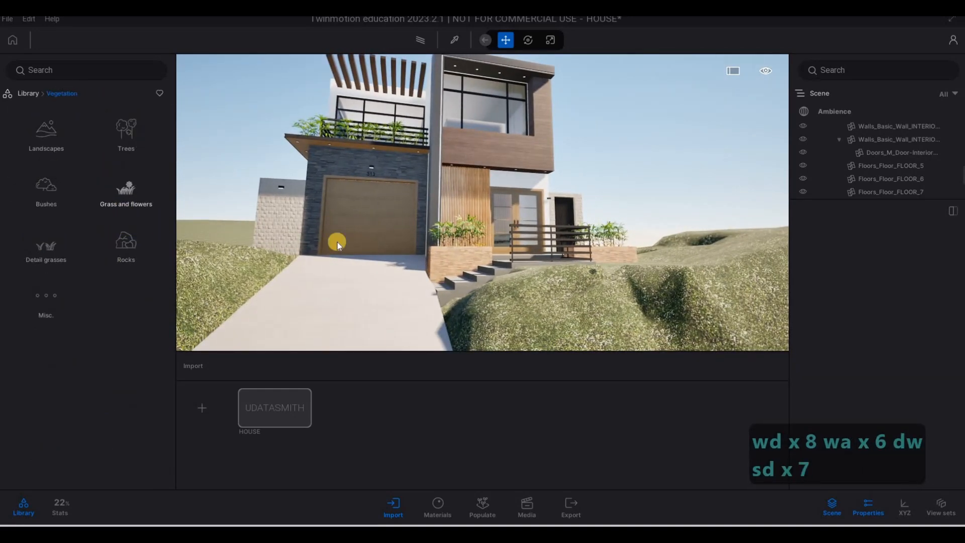
key(a)
key(a)
key(a)
key(a)
key(a)
key(a)
key(a)
key(a)
key(a)
key(a)
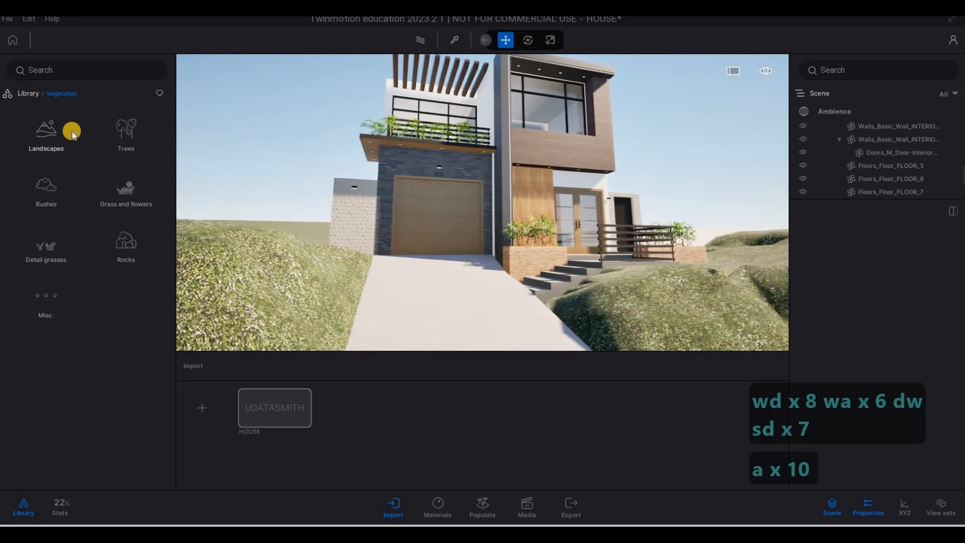
key(s)
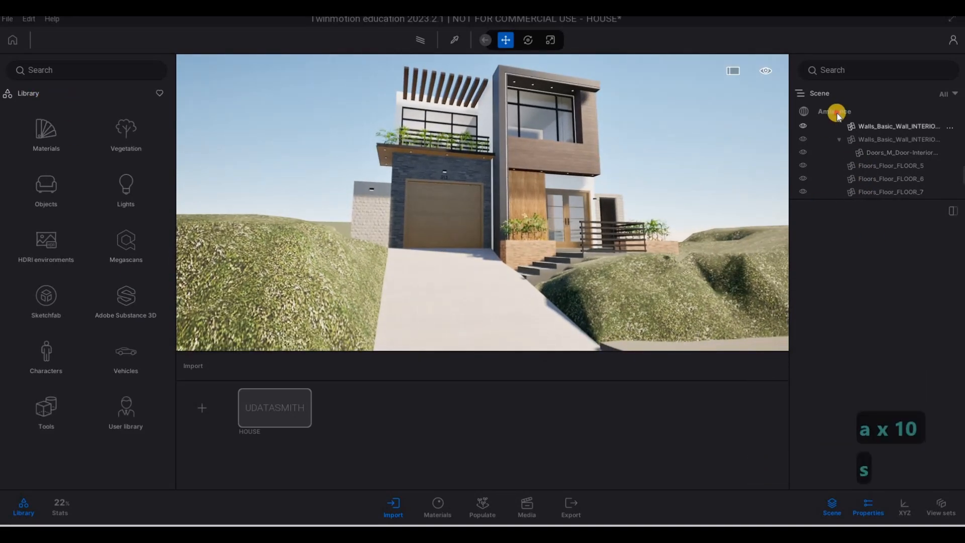
Enable Parallelism in the camera effects of the scene's Ambience settings
click(835, 112)
scroll(840, 322, down, 2)
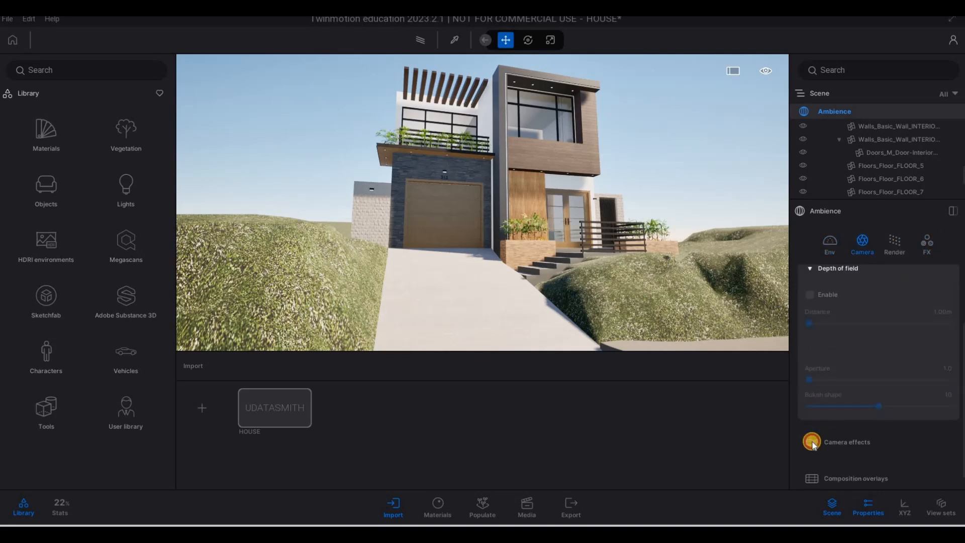
scroll(842, 407, down, 5)
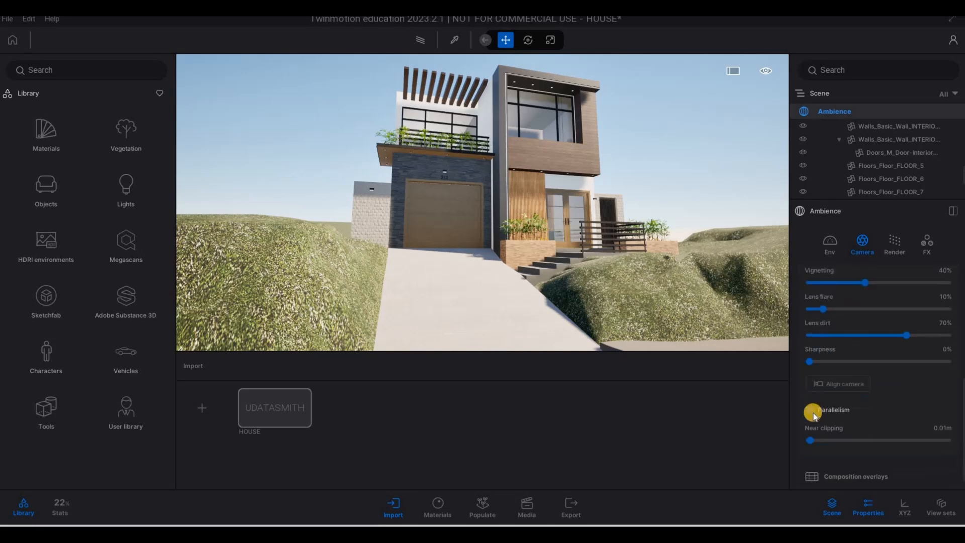
click(810, 411)
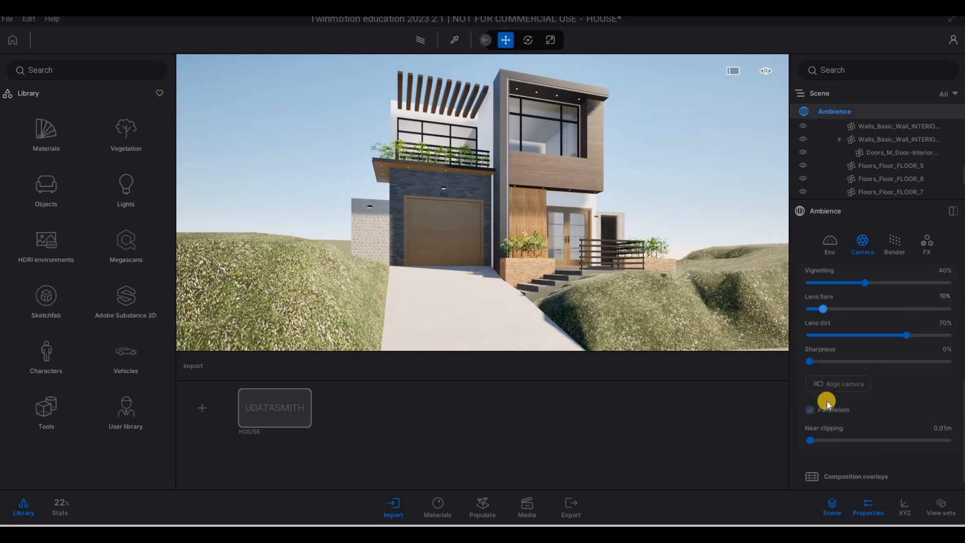
Apply the Blue Tint color gradient in the Ambience color grading settings
click(926, 242)
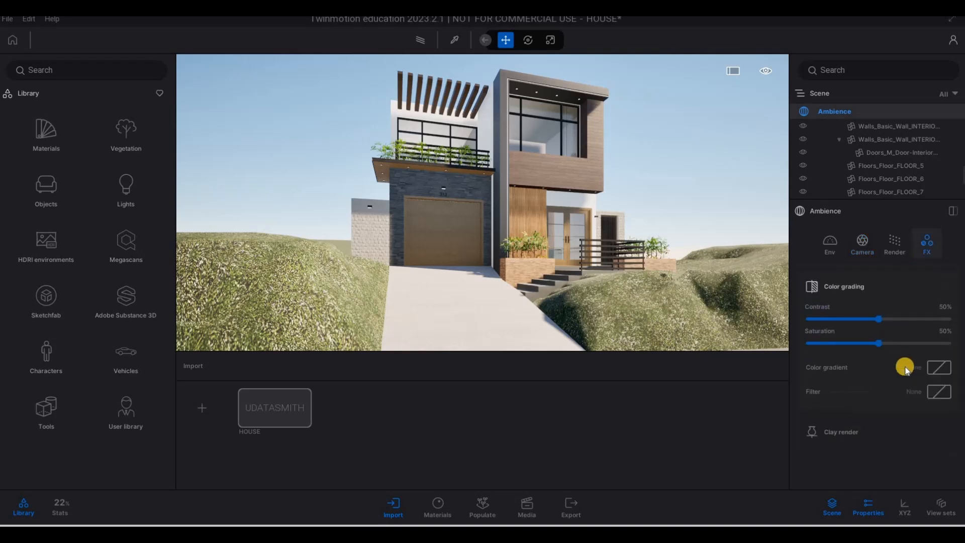
click(933, 373)
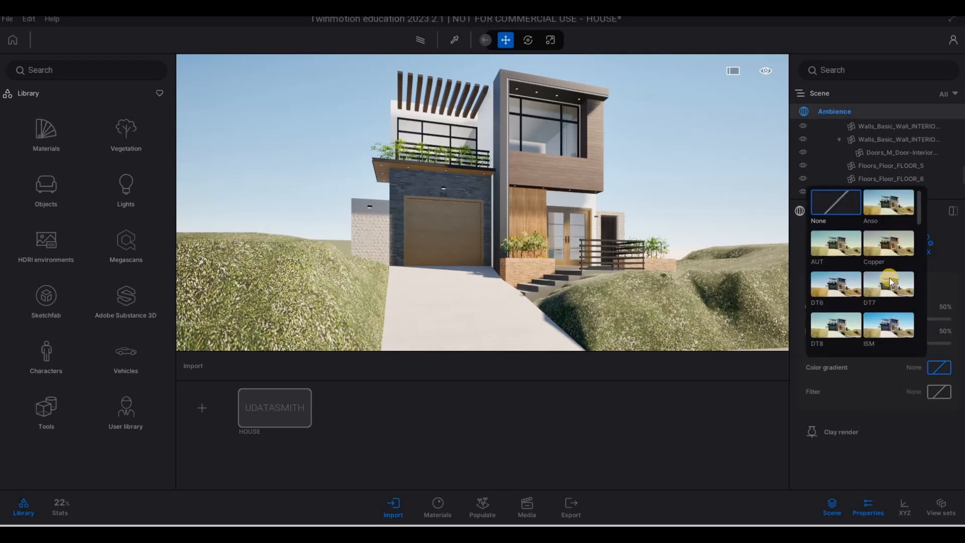
scroll(888, 277, down, 4)
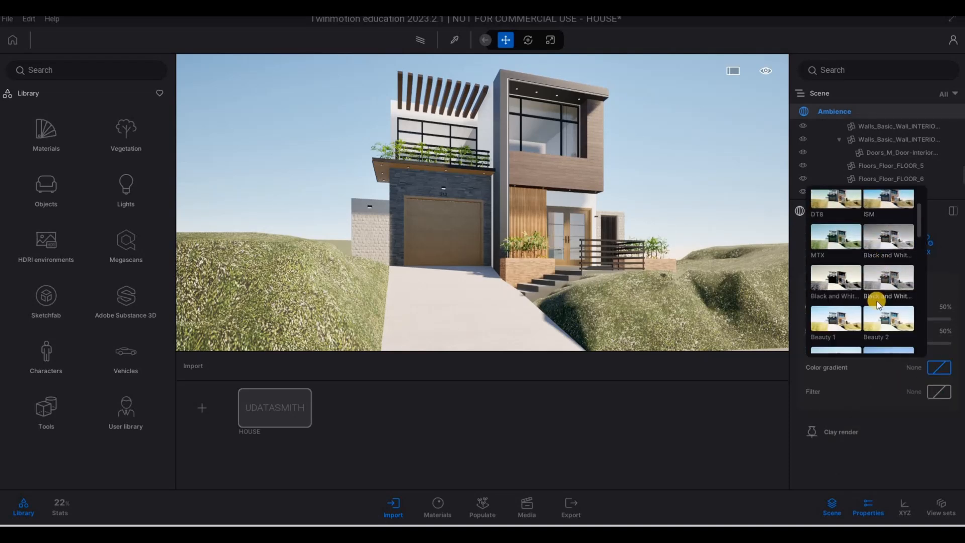
click(888, 322)
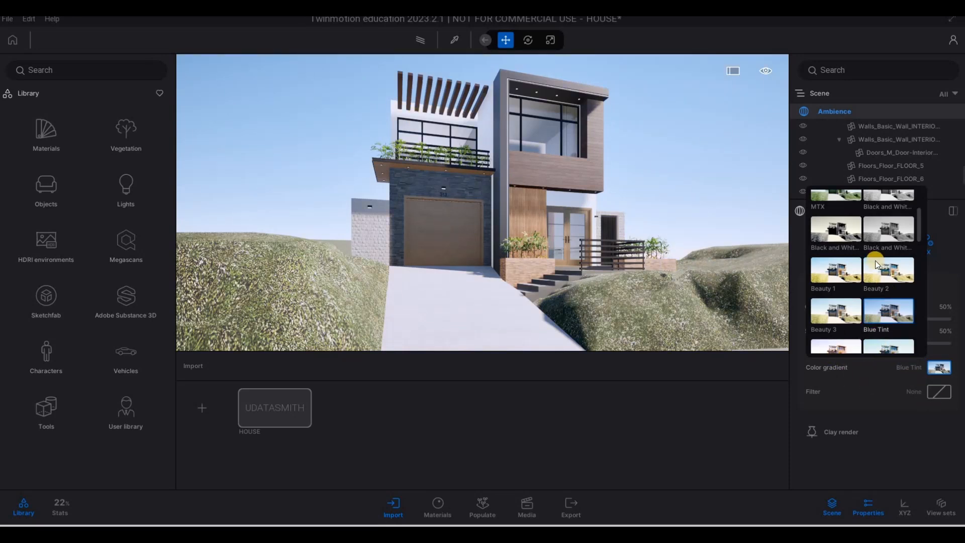
click(909, 432)
Switch the global illumination mode to Lumen in the Ambience render settings
scroll(899, 281, down, 1)
scroll(859, 302, up, 3)
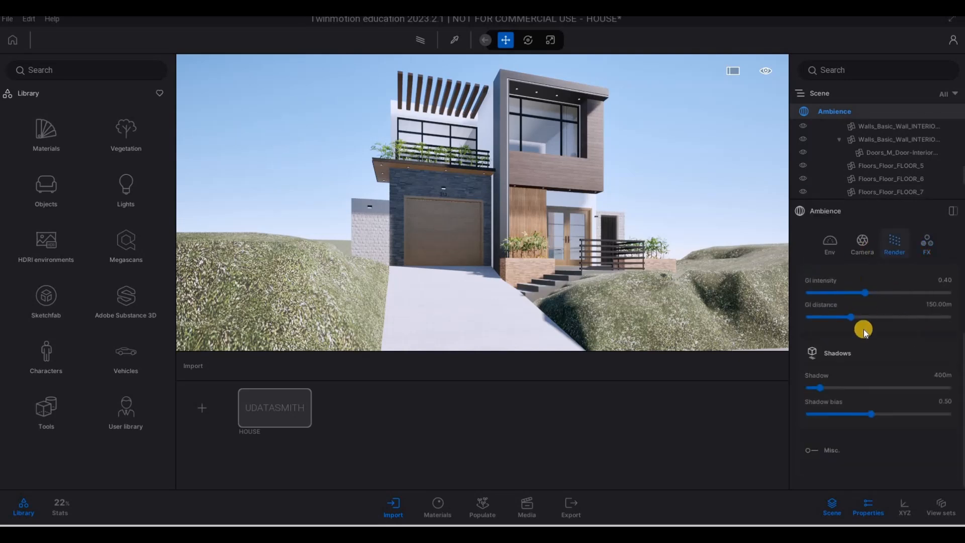
scroll(861, 354, up, 1)
scroll(858, 347, up, 1)
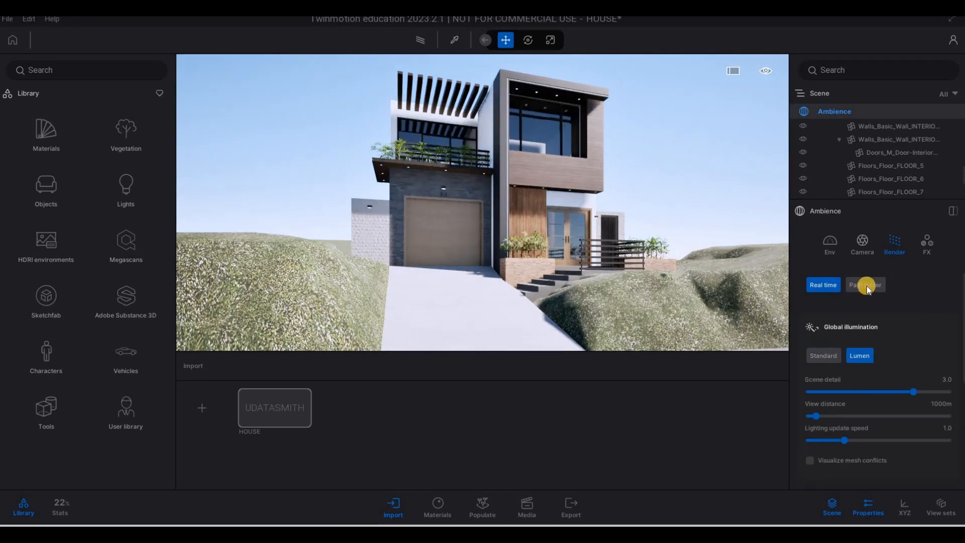
Preview the house with the Path tracer at Low quality and return to Real time rendering with a wider street view
click(865, 284)
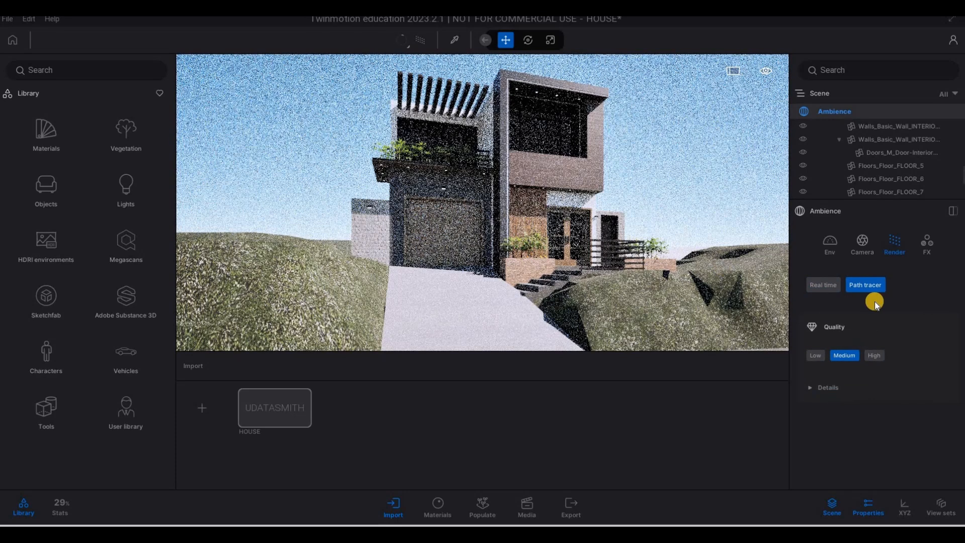
click(403, 42)
click(815, 355)
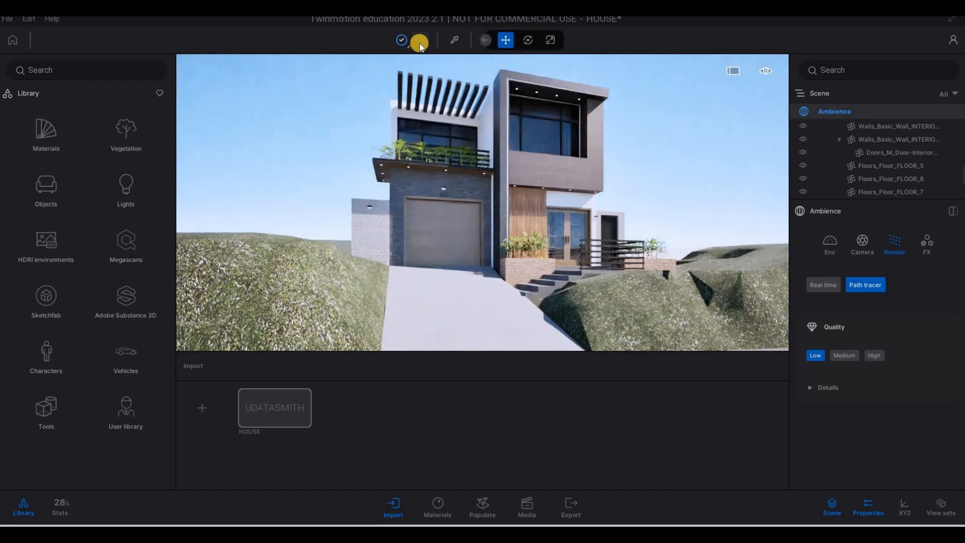
key(s)
key(a)
key(s)
key(s)
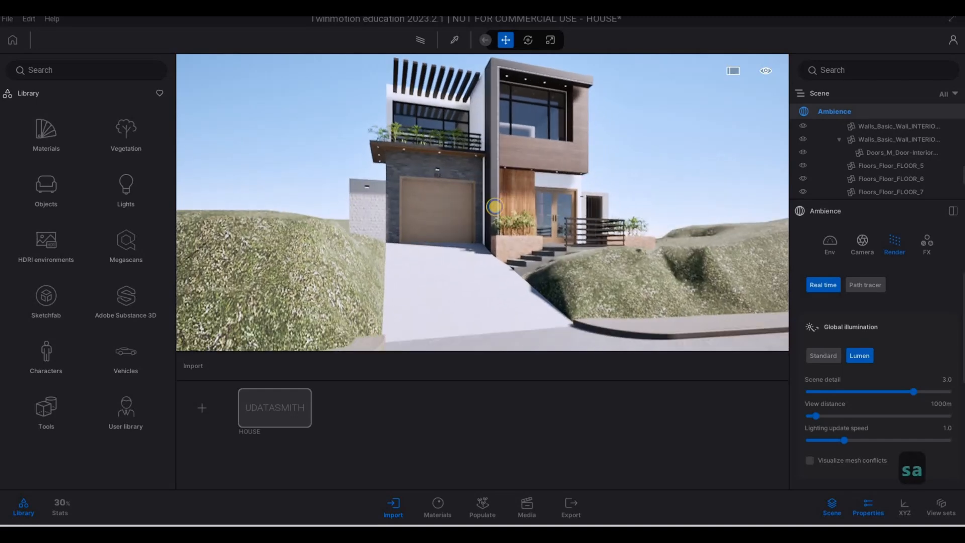
Examine the house front, entrance steps and grassy slopes from several viewpoints along the street
key(s)
key(s)
key(s)
key(s)
key(s)
key(s)
key(w)
key(q)
key(q)
key(q)
key(q)
key(q)
key(q)
key(q)
key(q)
key(q)
key(q)
key(q)
key(q)
key(q)
key(q)
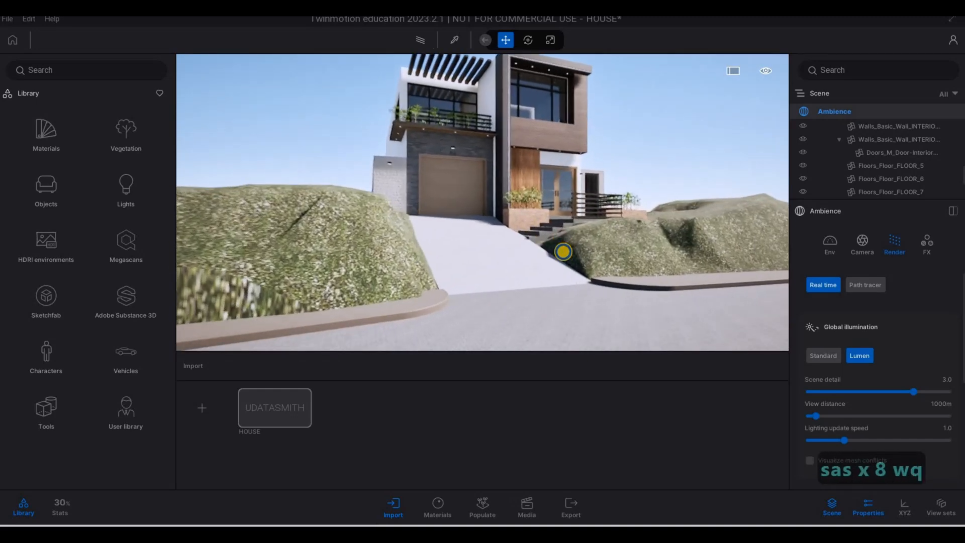
key(d)
key(d)
key(d)
key(d)
key(d)
key(d)
key(s)
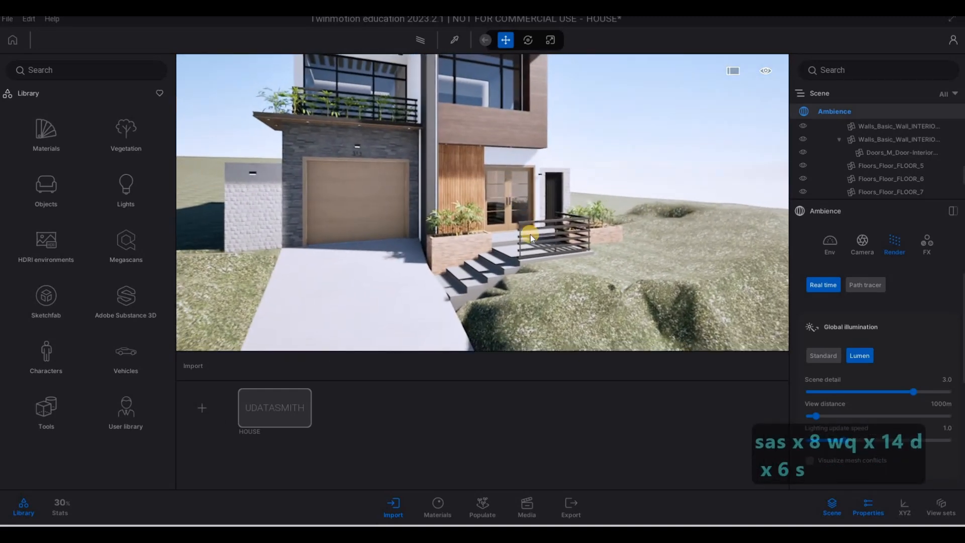
key(d)
key(w)
key(e)
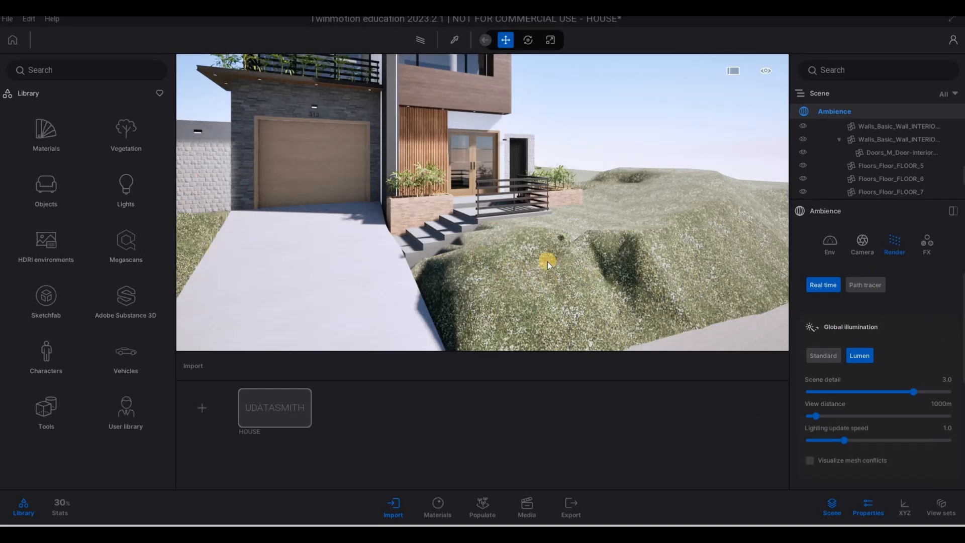
key(s)
key(s)
key(s)
key(s)
key(a)
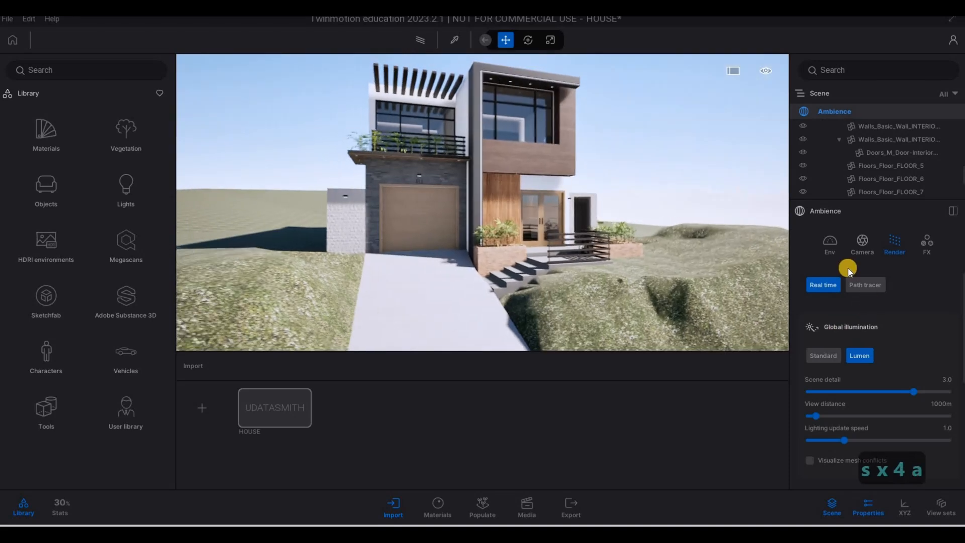
Enable the HDRI environment in the scene's Ambience environment settings
click(827, 246)
scroll(848, 399, down, 4)
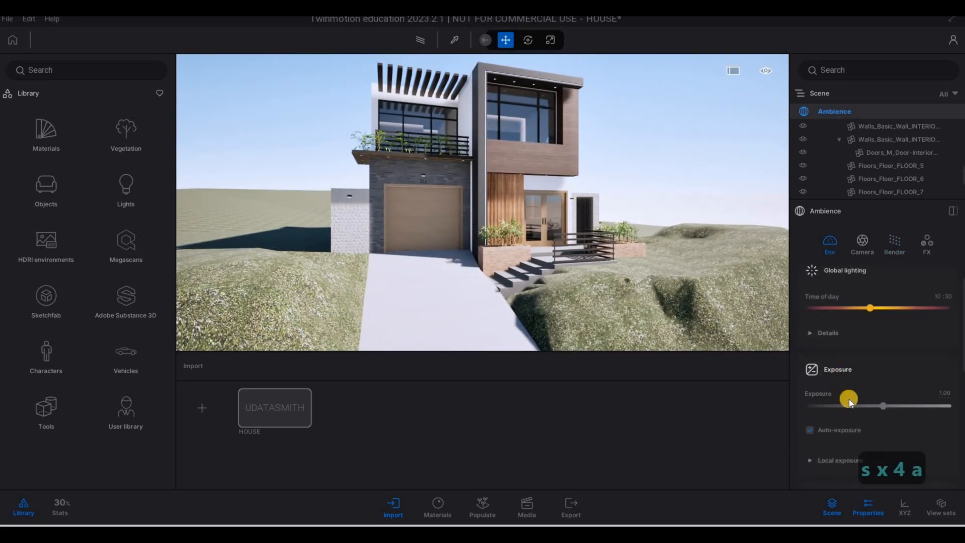
scroll(848, 402, down, 4)
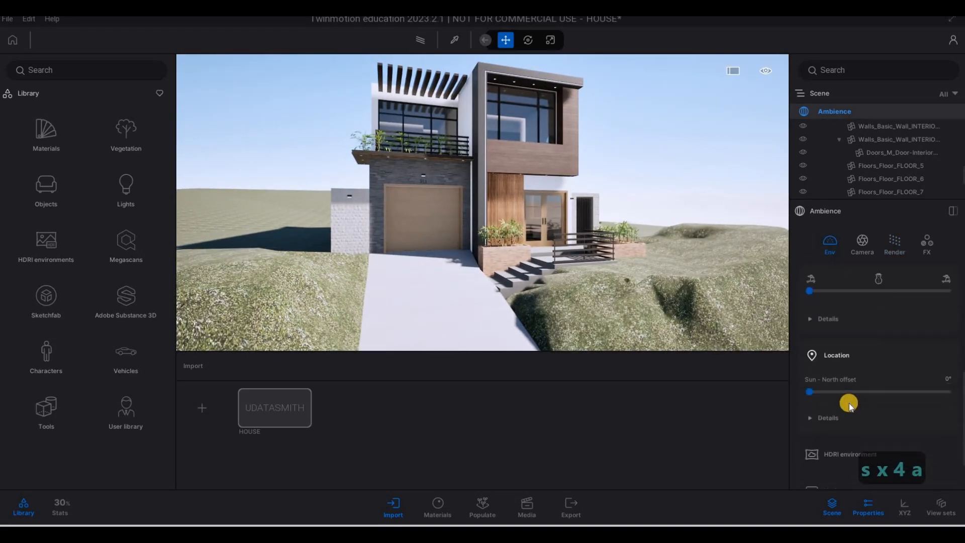
click(831, 395)
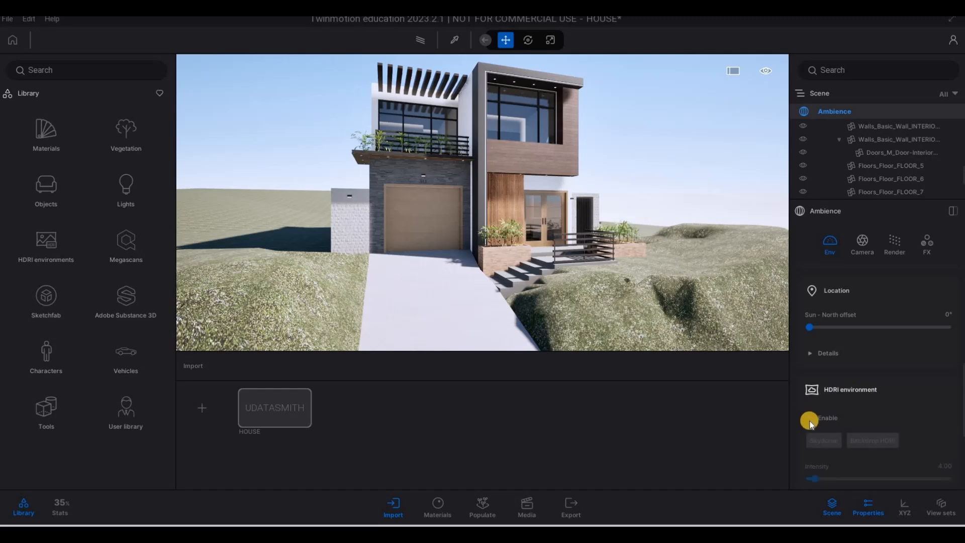
click(809, 418)
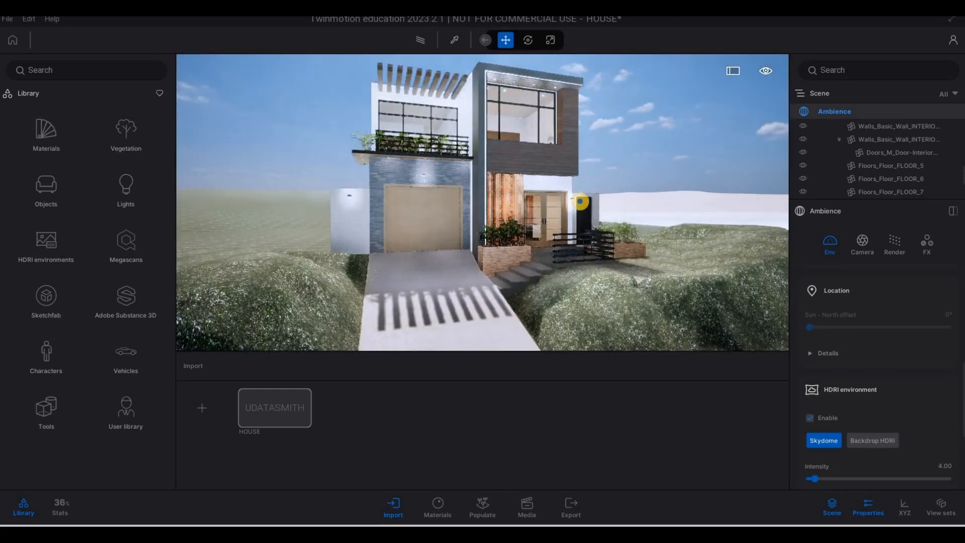
key(e)
key(e)
key(e)
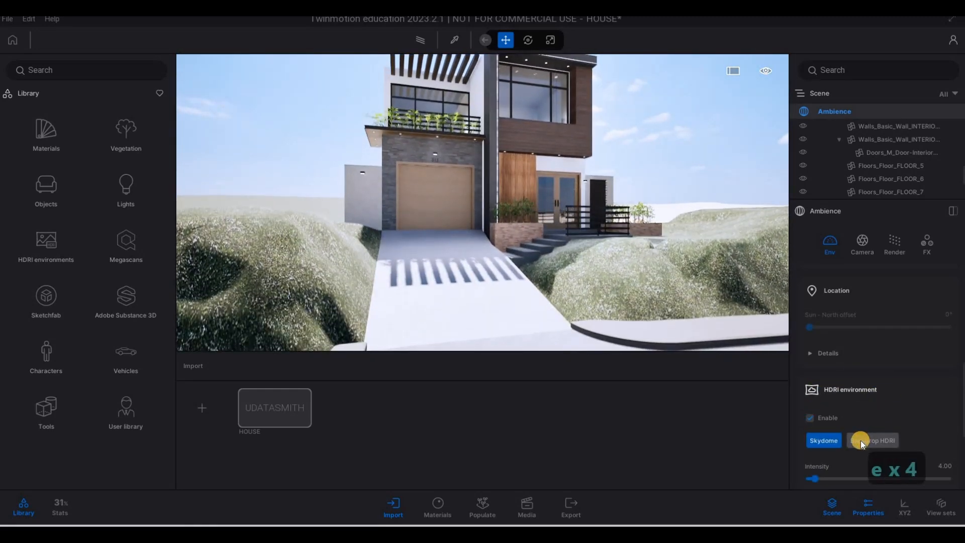
Switch the HDRI environment from Skydome to Backdrop HDRI and frame the whole house from farther away
click(860, 440)
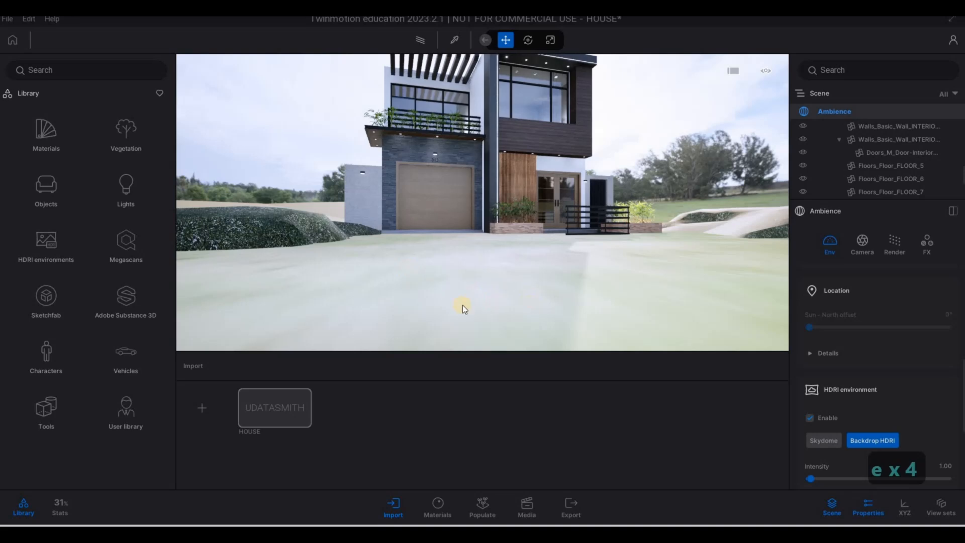
key(q)
key(s)
key(s)
key(s)
key(s)
key(s)
key(s)
key(s)
key(s)
key(s)
key(s)
key(s)
key(s)
key(s)
key(s)
key(s)
key(s)
key(s)
key(s)
key(s)
key(s)
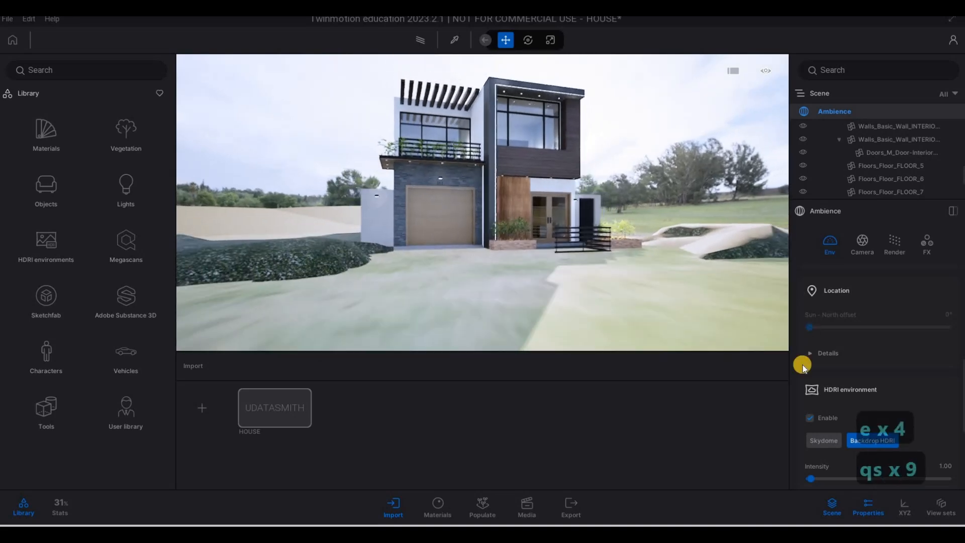
key(s)
key(s)
key(s)
key(s)
key(s)
Set the backdrop HDRI's height offset to -2.0 m in its detailed settings
scroll(855, 397, down, 5)
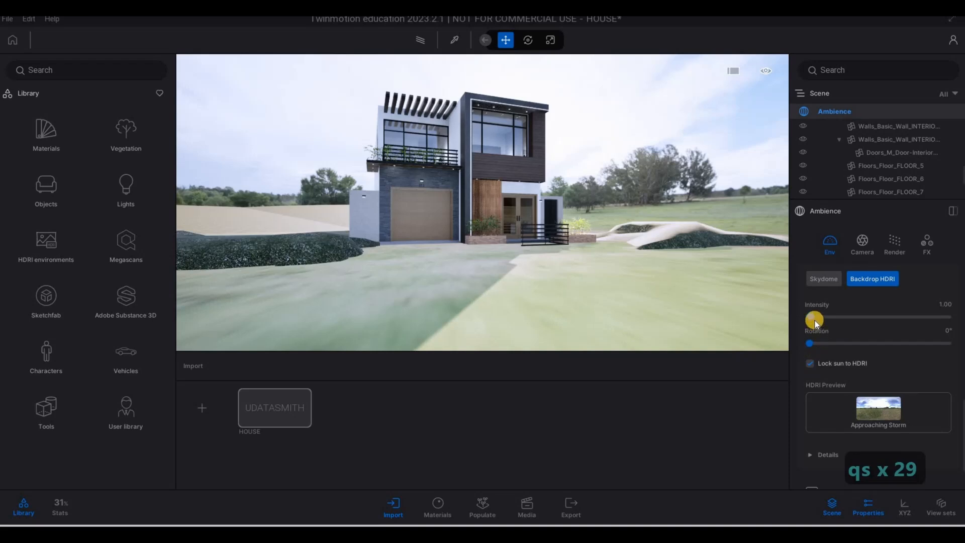
scroll(876, 360, down, 3)
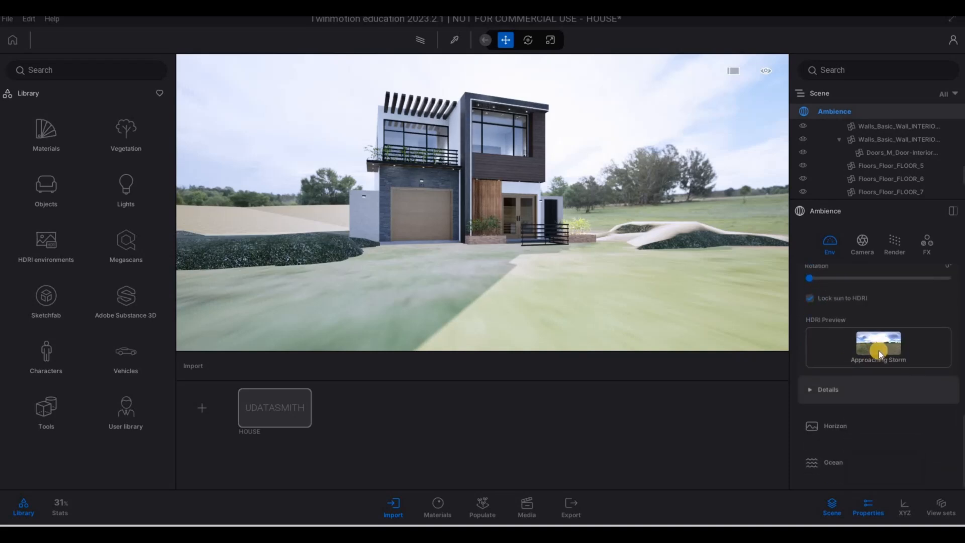
click(858, 413)
scroll(861, 427, down, 3)
drag(883, 424, 865, 420)
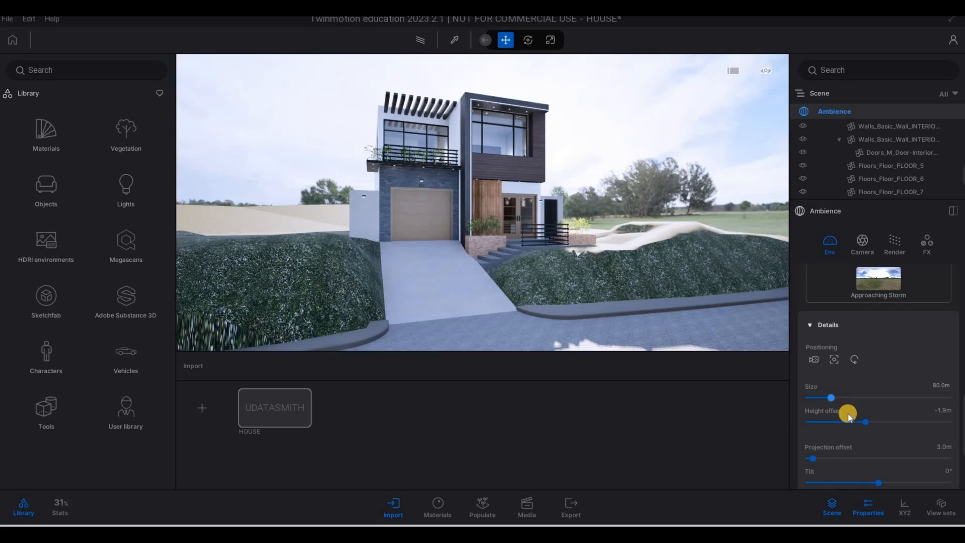
scroll(859, 422, up, 1)
drag(865, 437, 865, 438)
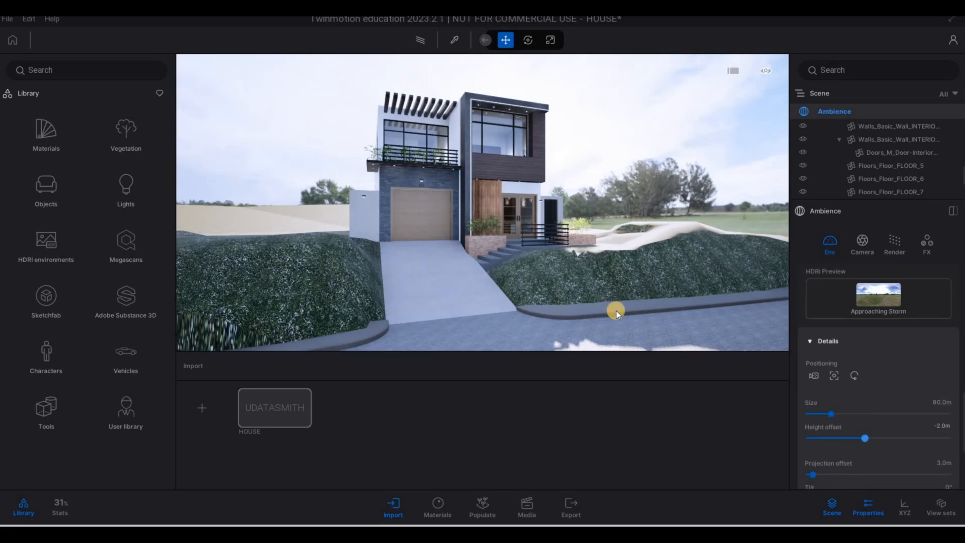
Rotate the Approaching Storm HDRI backdrop to 236° with the full front of the house in view
key(s)
key(d)
key(d)
key(d)
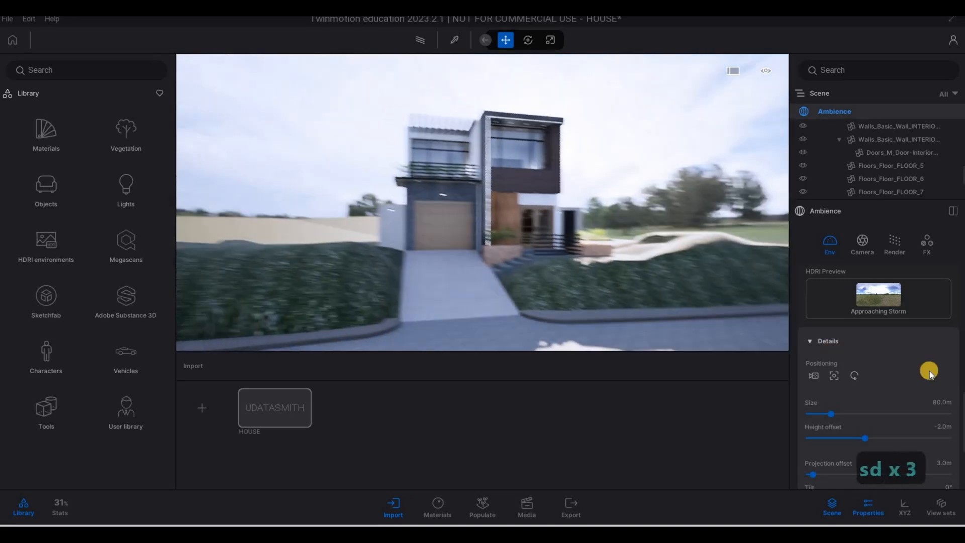
key(a)
scroll(818, 351, up, 3)
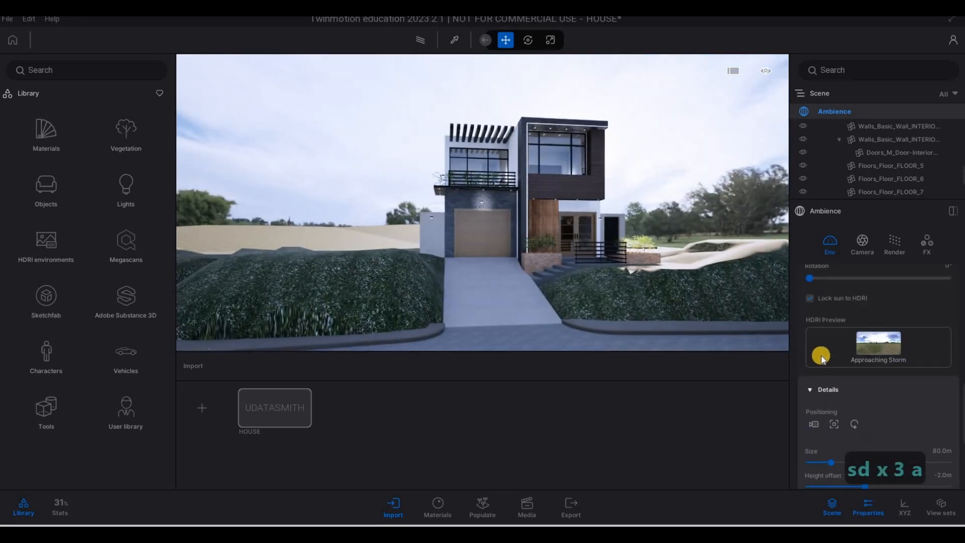
drag(832, 327, 899, 323)
Examine how the rotated HDRI backdrop lights the facade, driveway and grass from nearer and farther front viewpoints
key(d)
key(d)
key(d)
key(d)
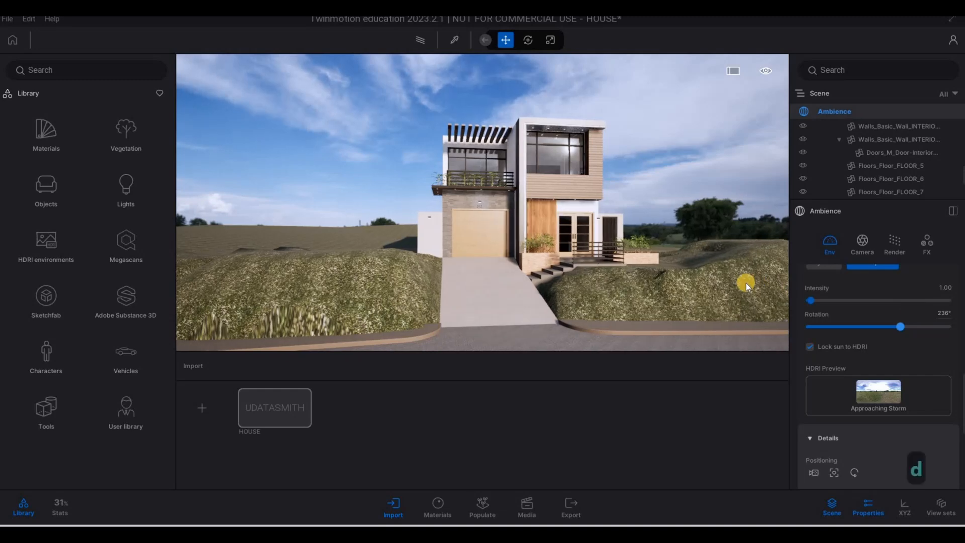
key(w)
key(w)
key(w)
key(w)
right_drag(647, 293, 698, 285)
key(a)
key(a)
key(a)
key(a)
key(a)
key(a)
key(a)
key(a)
key(a)
key(a)
key(a)
key(a)
key(a)
key(a)
key(a)
key(a)
key(a)
key(a)
key(a)
key(a)
key(a)
key(a)
key(a)
key(w)
key(w)
key(w)
key(w)
key(w)
key(w)
key(w)
key(w)
key(w)
key(e)
key(s)
key(s)
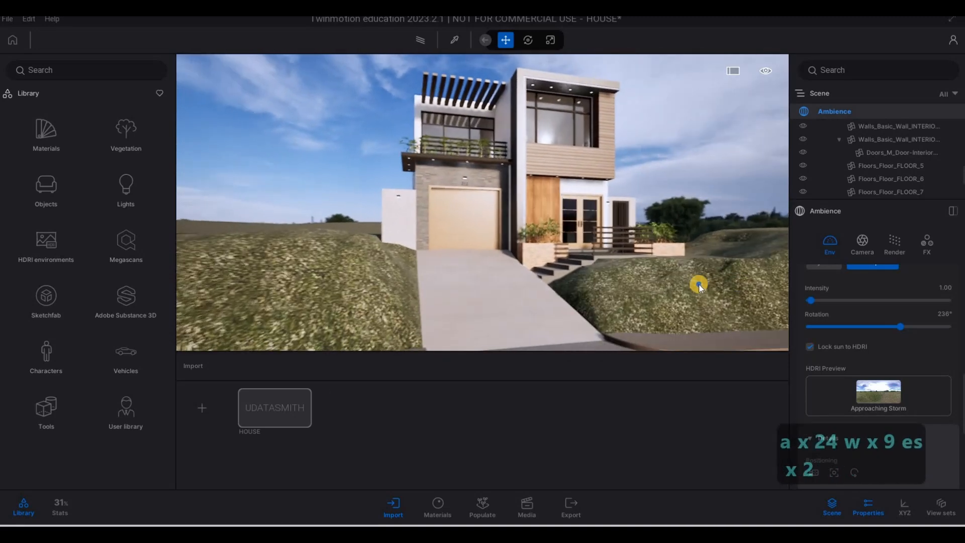
key(d)
Set the backdrop HDRI's projection offset to 2.6 m
scroll(861, 389, down, 3)
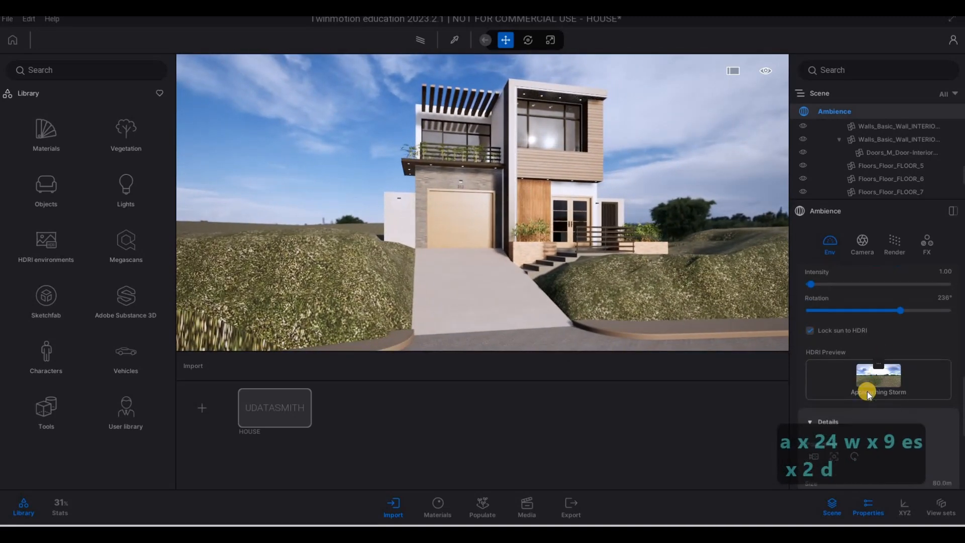
scroll(861, 401, down, 4)
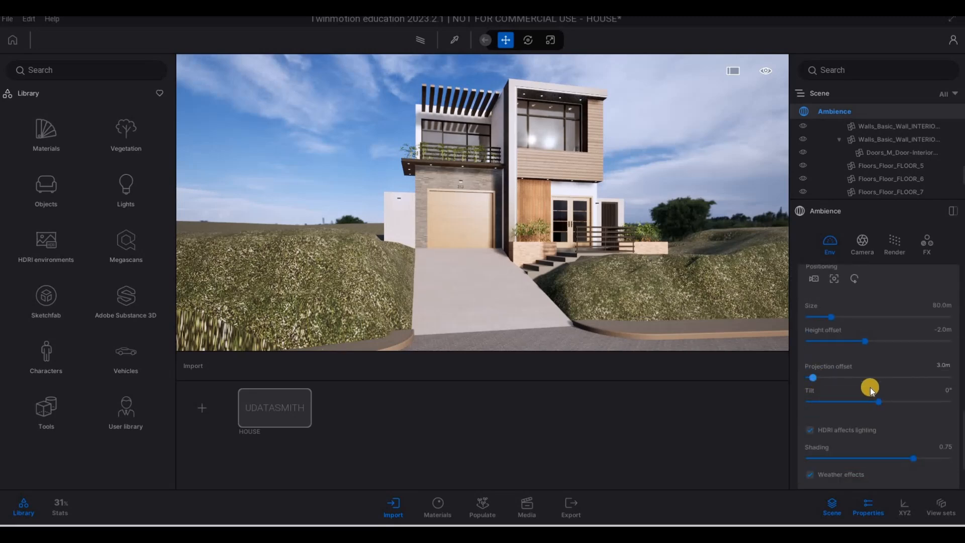
drag(814, 380, 811, 381)
Reframe the house front from across the street and turn on Path tracer rendering
key(s)
key(s)
key(s)
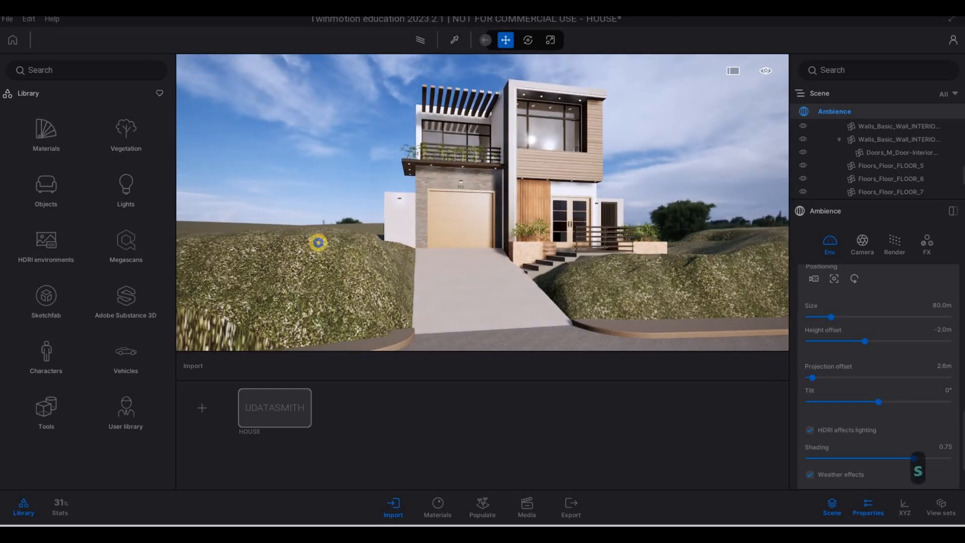
key(d)
key(d)
key(d)
key(d)
key(a)
key(a)
key(a)
key(a)
key(a)
key(a)
key(a)
key(a)
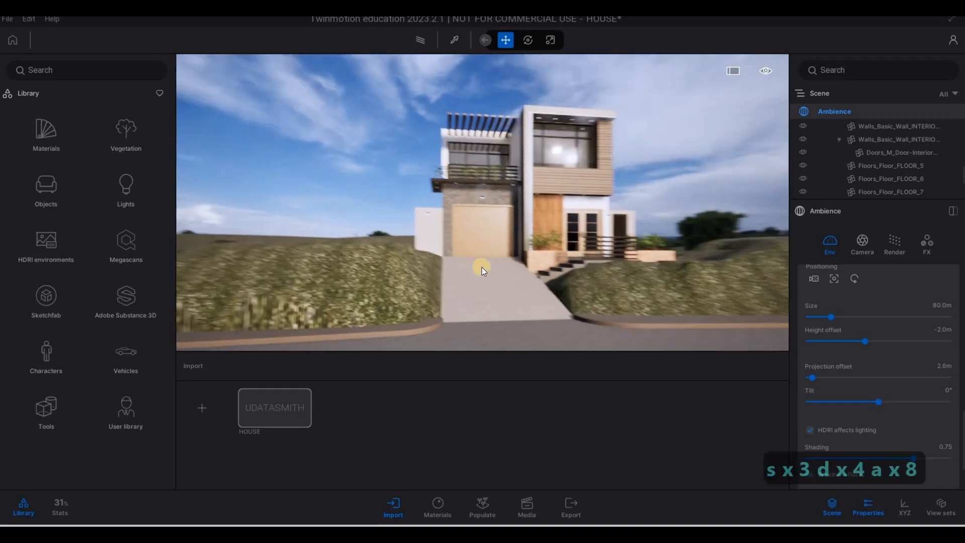
key(w)
key(d)
key(e)
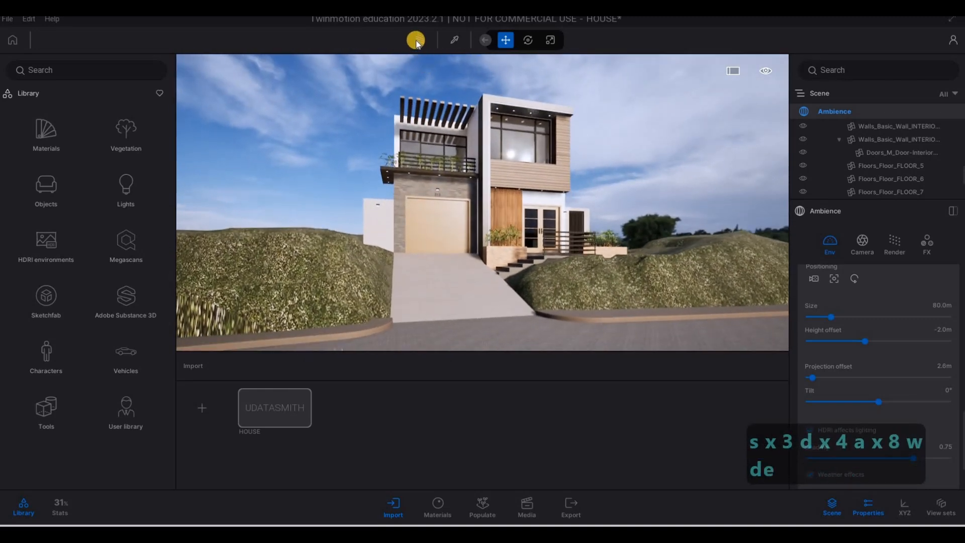
click(416, 40)
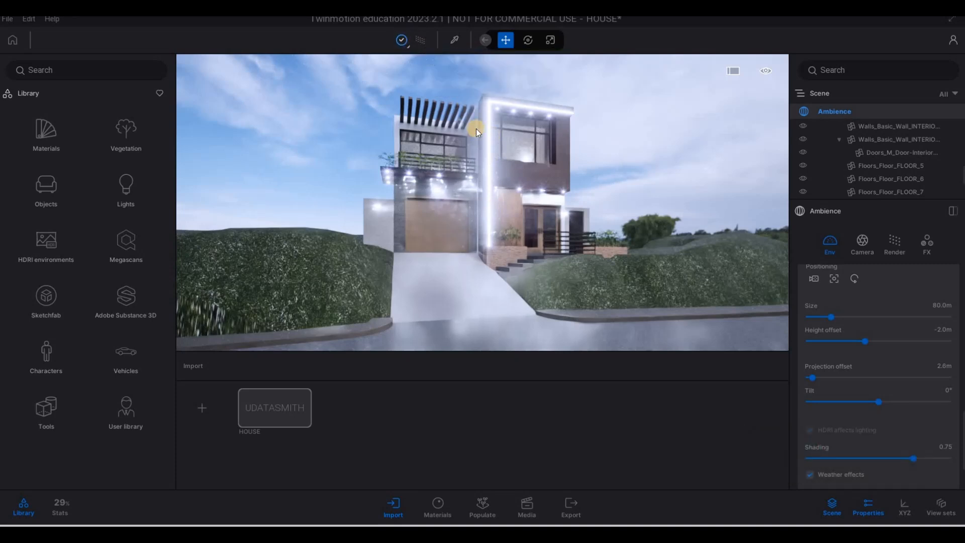
Sample the Neon 01 material from the wall light above the garage door and set its glow to 5.0 nit
key(w)
key(w)
key(w)
key(w)
key(w)
key(w)
key(w)
key(w)
key(w)
key(w)
key(w)
key(w)
key(w)
key(w)
key(w)
key(w)
key(w)
key(w)
key(w)
key(d)
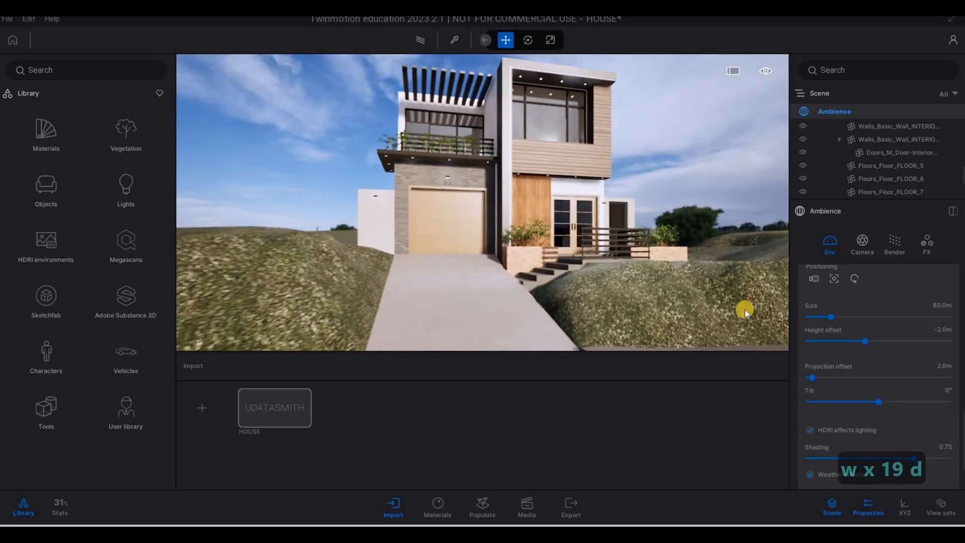
key(q)
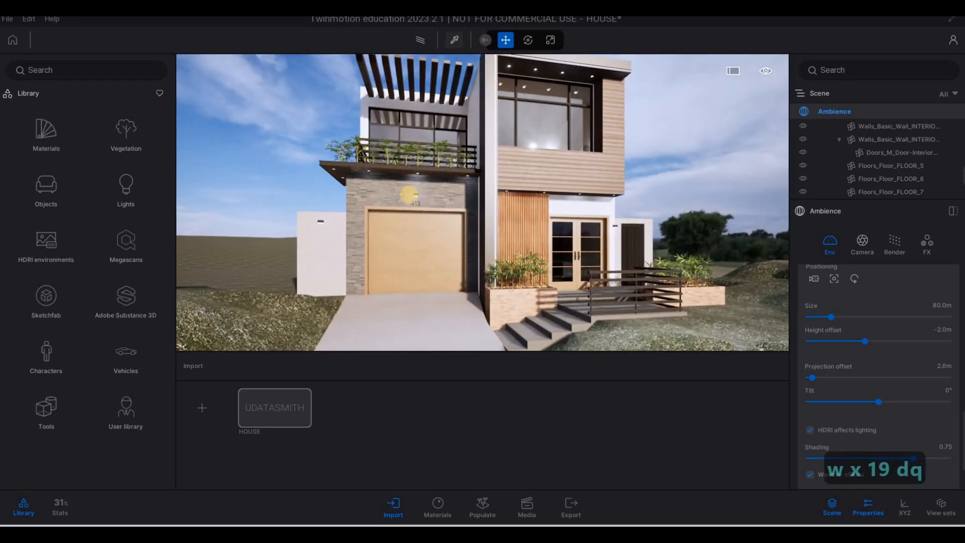
click(454, 40)
key(w)
key(w)
key(w)
key(w)
key(w)
key(w)
key(w)
key(w)
key(w)
key(w)
key(a)
key(a)
key(a)
key(a)
key(a)
key(a)
key(a)
key(a)
key(a)
key(a)
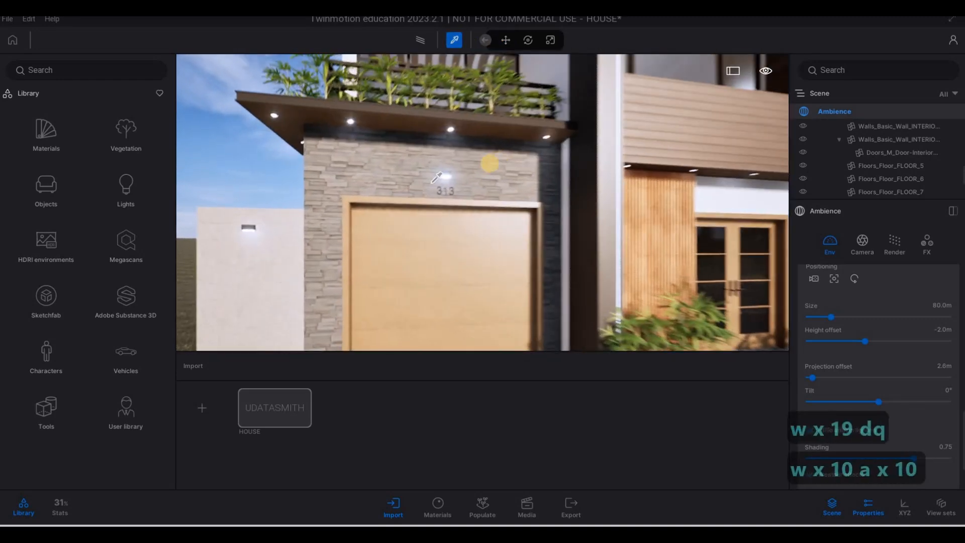
key(a)
key(a)
key(a)
key(a)
click(486, 162)
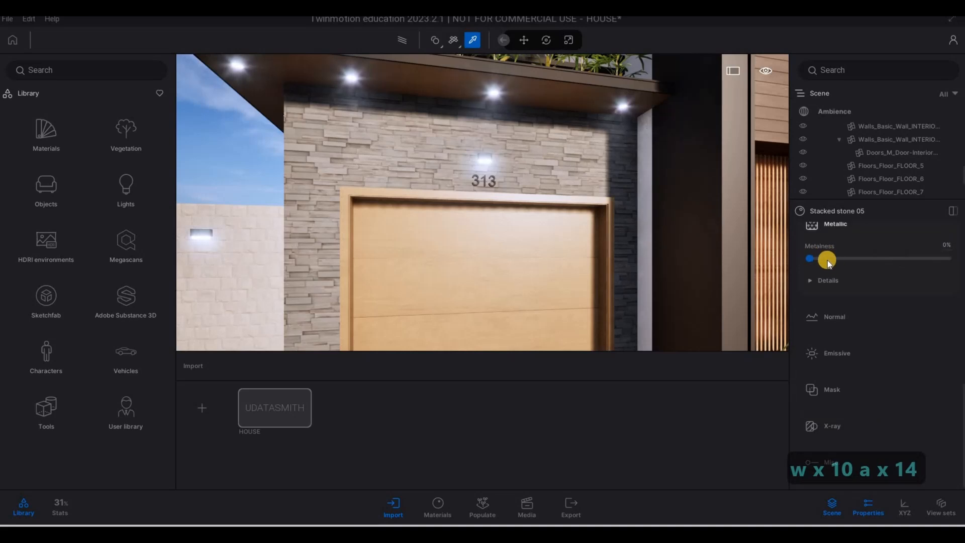
scroll(841, 302, up, 8)
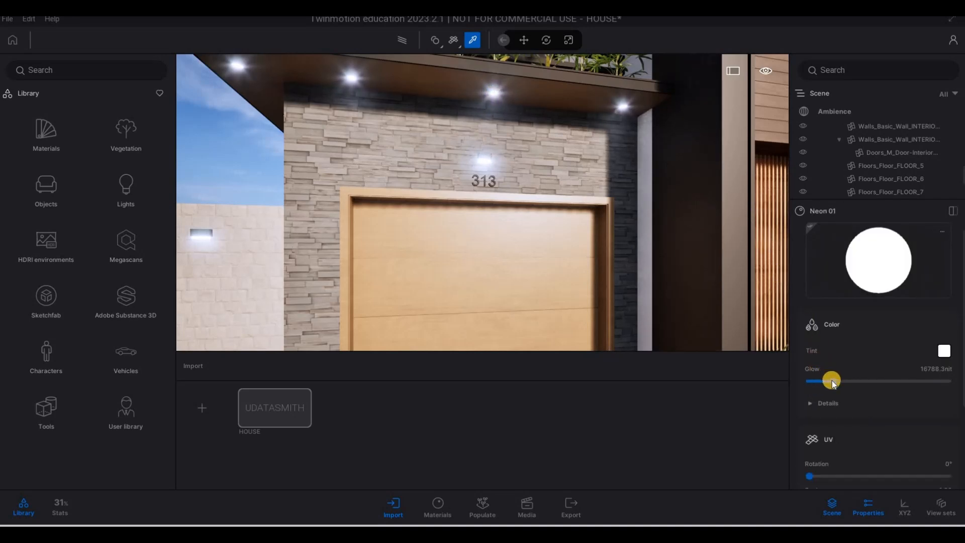
click(922, 367)
text(5)
key(Return)
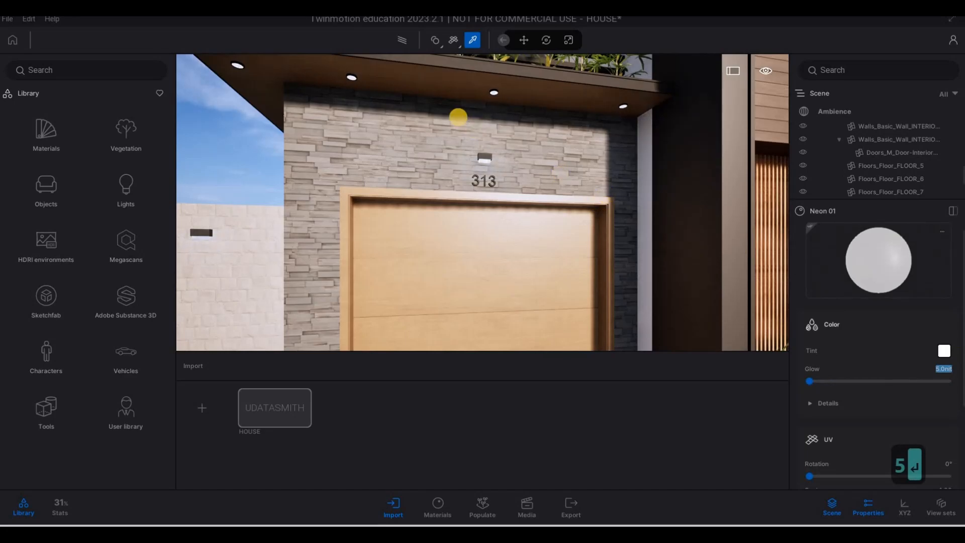
Preview the garage wall and canopy lights in Path tracer rendering from close up
click(397, 37)
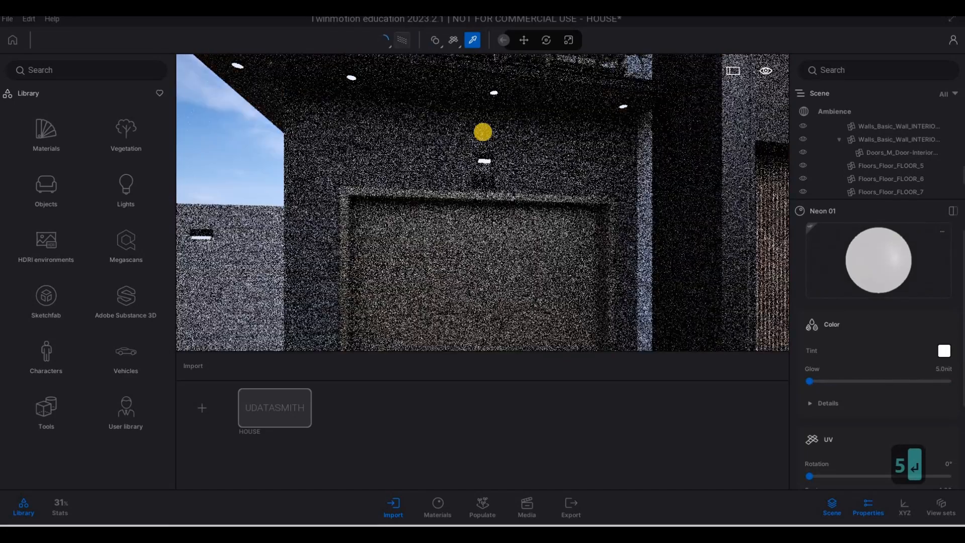
key(s)
key(s)
key(s)
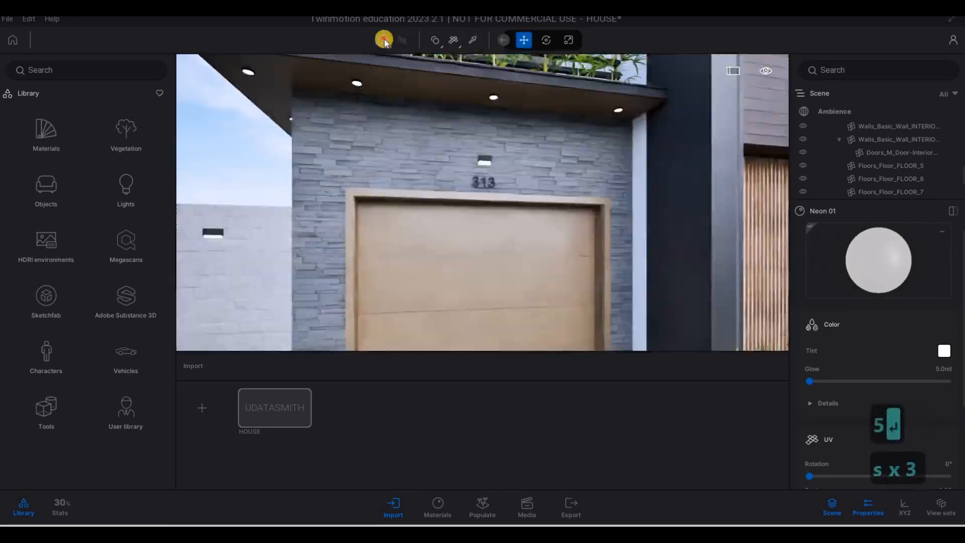
key(s)
click(407, 40)
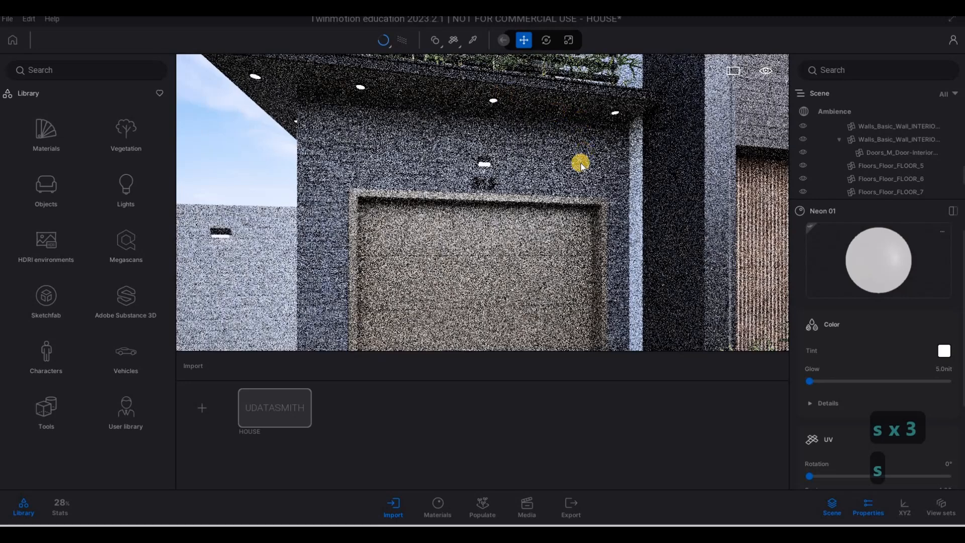
Pull back to frame the full house front from the street end of the driveway, with Path tracer rendering on
key(s)
key(s)
key(s)
key(s)
key(s)
key(s)
key(s)
key(s)
key(s)
key(s)
key(s)
key(s)
key(e)
key(e)
key(e)
key(e)
key(e)
key(e)
key(e)
key(e)
key(e)
key(e)
key(e)
key(e)
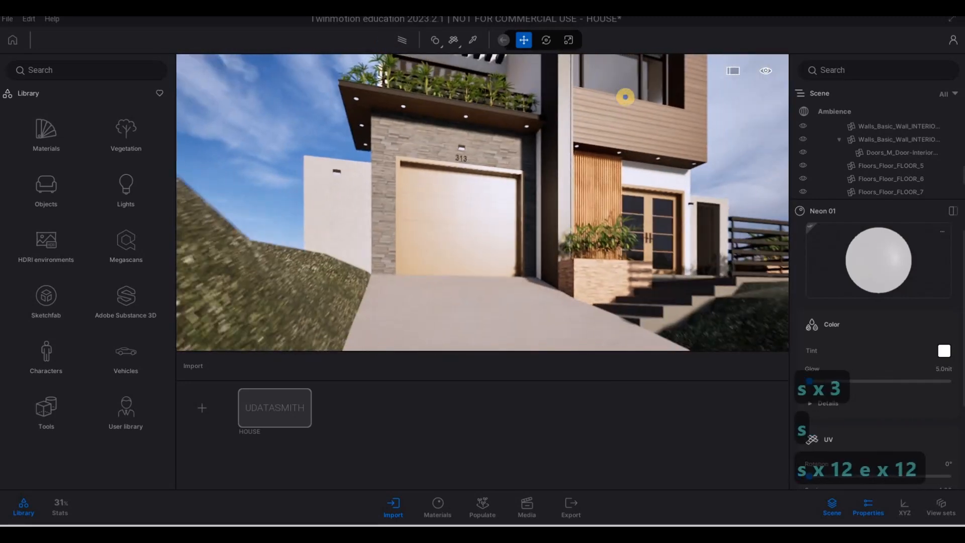
key(q)
key(d)
key(d)
key(d)
key(d)
key(d)
key(d)
key(d)
key(d)
key(a)
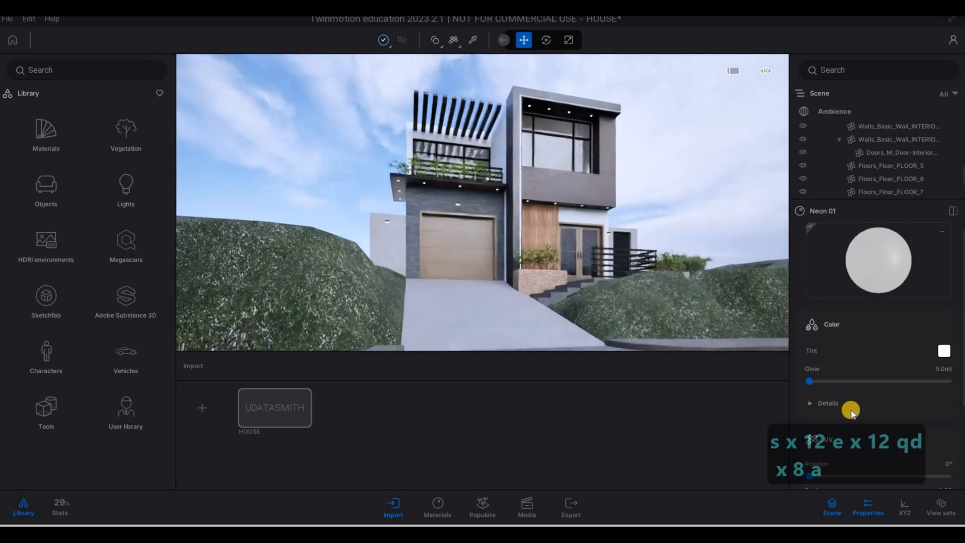
Review the Ambience camera settings, including field of view, depth of field and camera effects
scroll(845, 415, down, 3)
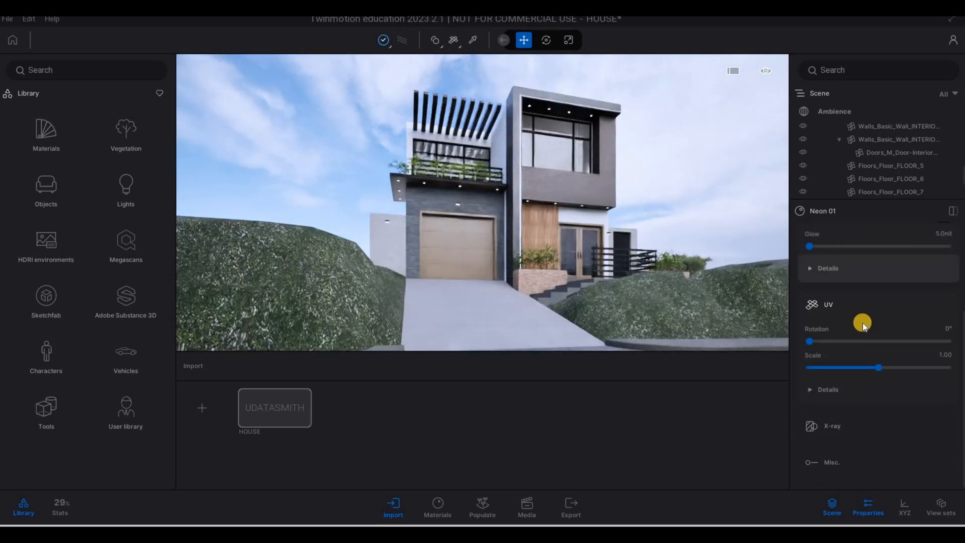
scroll(862, 323, up, 3)
scroll(849, 166, down, 2)
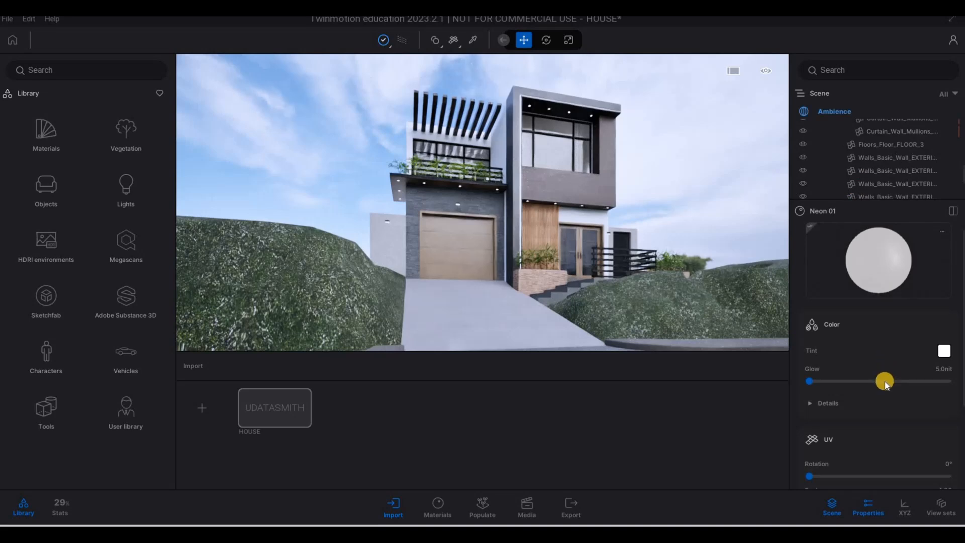
key(Escape)
click(867, 245)
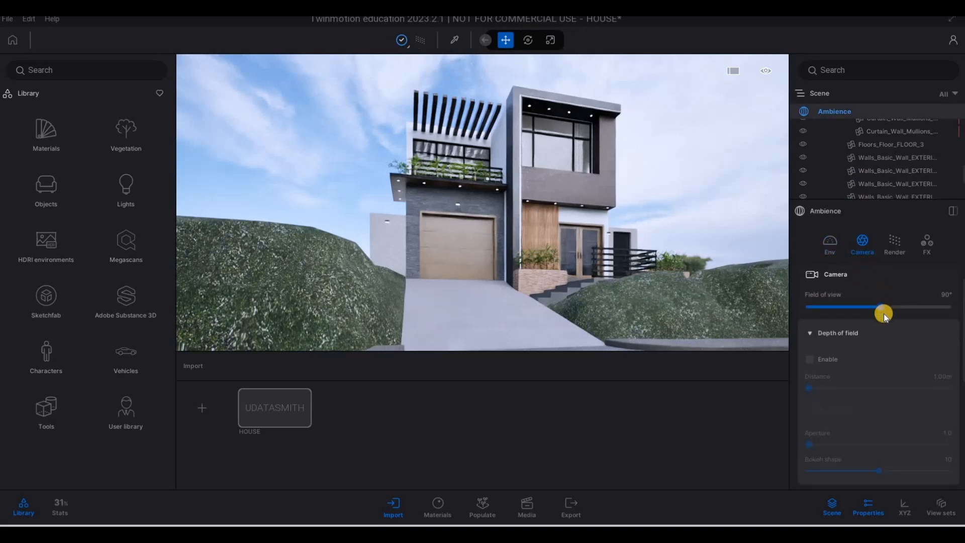
scroll(863, 388, down, 5)
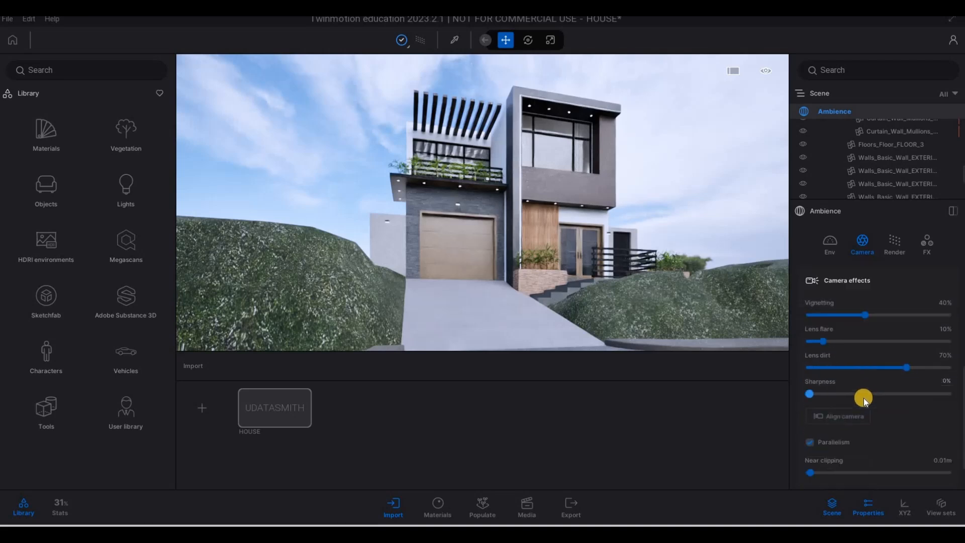
scroll(863, 399, up, 5)
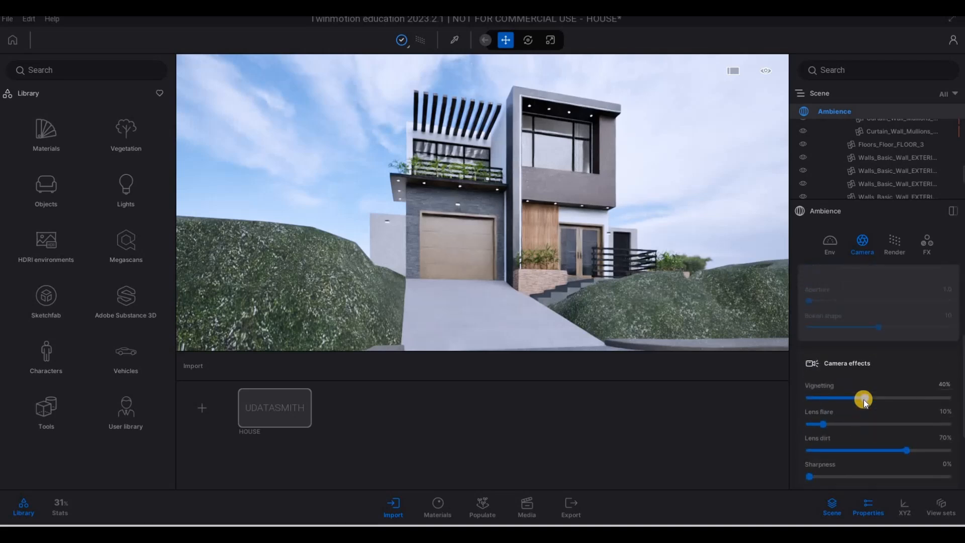
scroll(866, 394, down, 5)
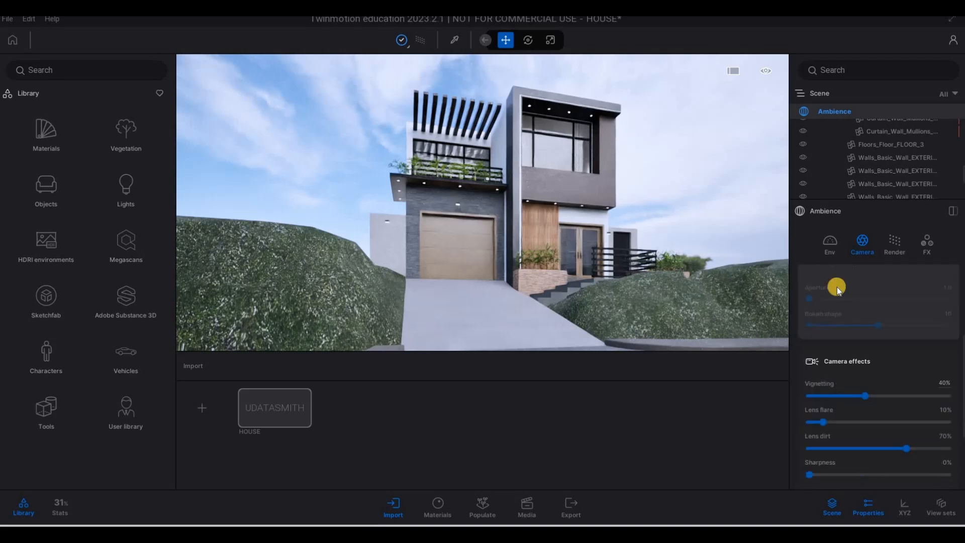
Rotate the backdrop HDRI environment to 268°
scroll(855, 388, down, 5)
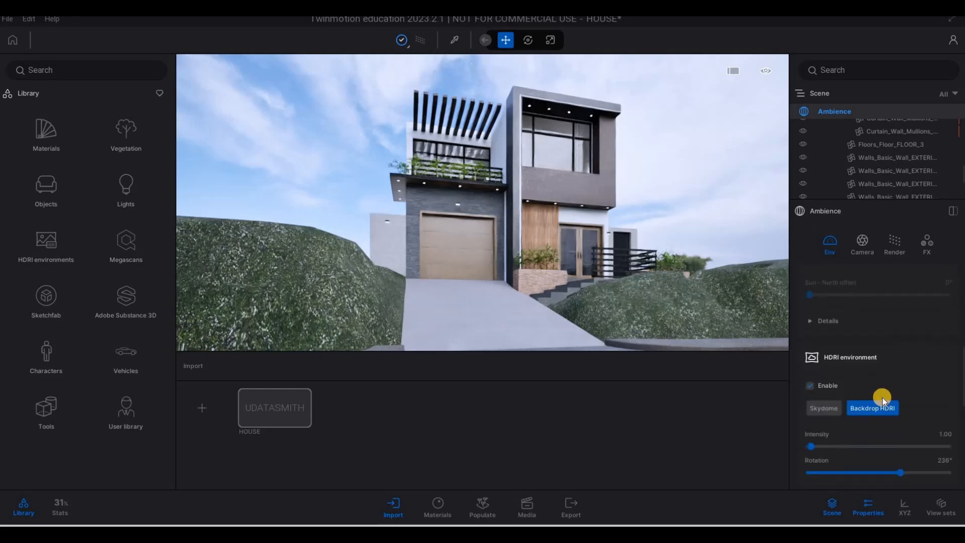
drag(894, 408, 921, 408)
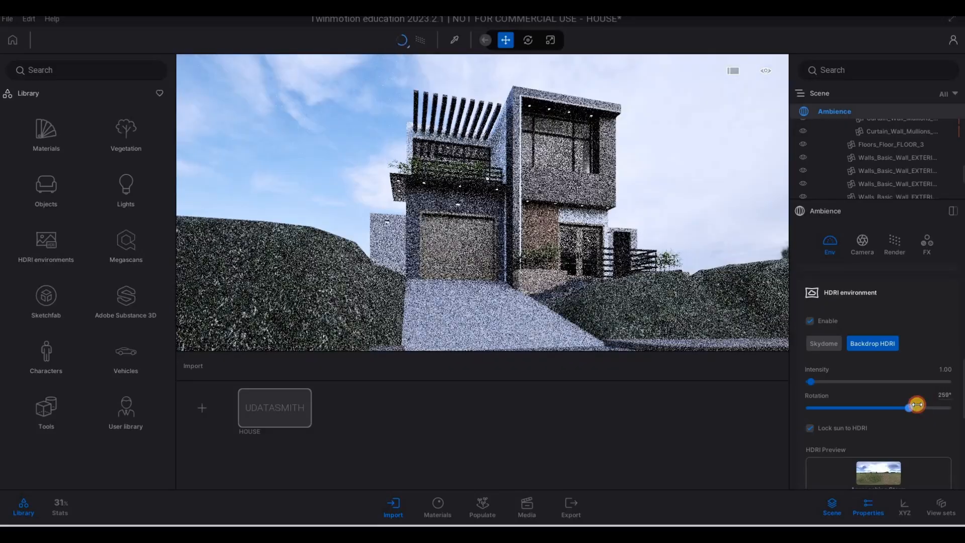
click(913, 406)
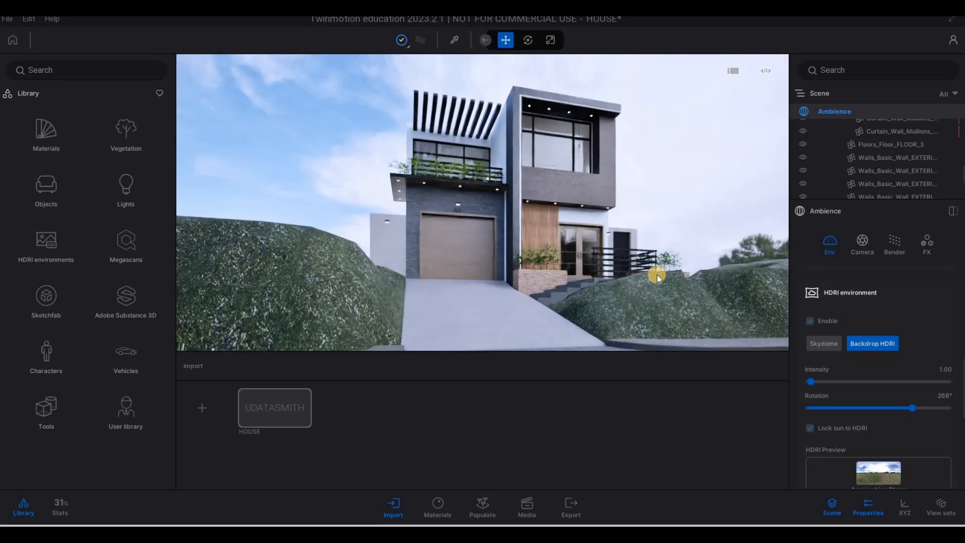
Reframe the full house front from low at the driveway's street end, and turn off Path tracer rendering
scroll(611, 297, up, 12)
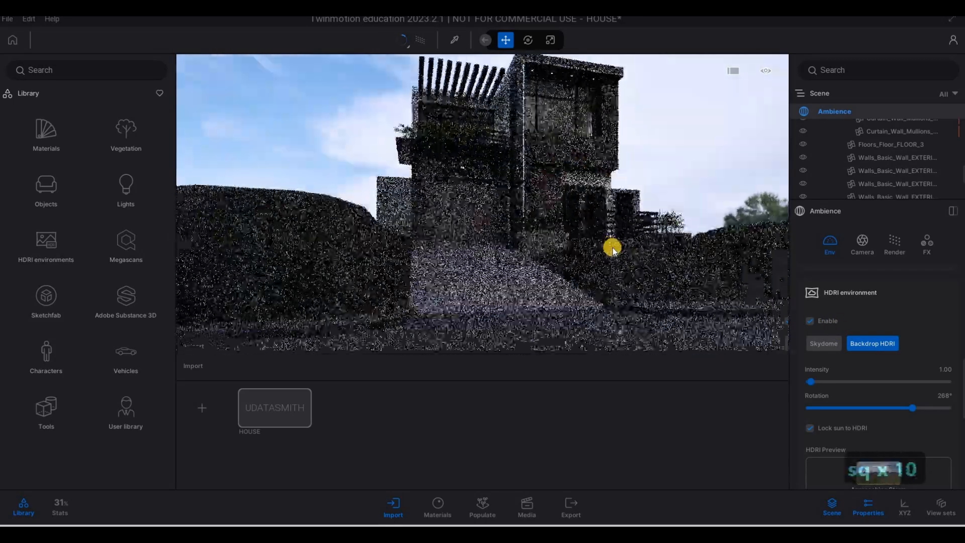
key(a)
key(a)
key(a)
key(a)
key(a)
right_drag(605, 222, 627, 208)
key(s)
key(w)
key(q)
key(q)
key(a+s)
key(d)
key(d)
key(d)
key(d)
key(d)
key(d)
key(d)
key(d)
key(d)
key(d)
key(d)
key(d)
key(d)
key(d)
key(d)
key(d)
key(d)
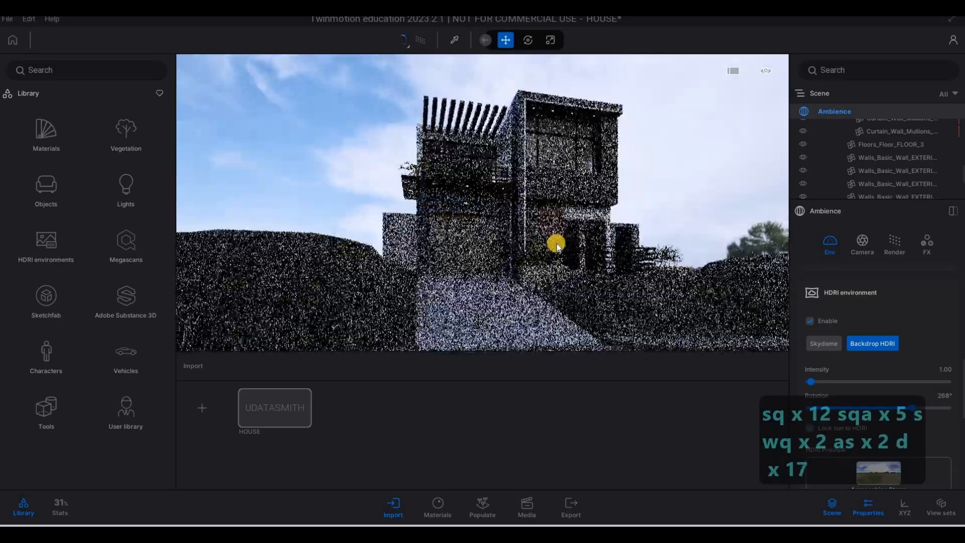
key(d)
key(d)
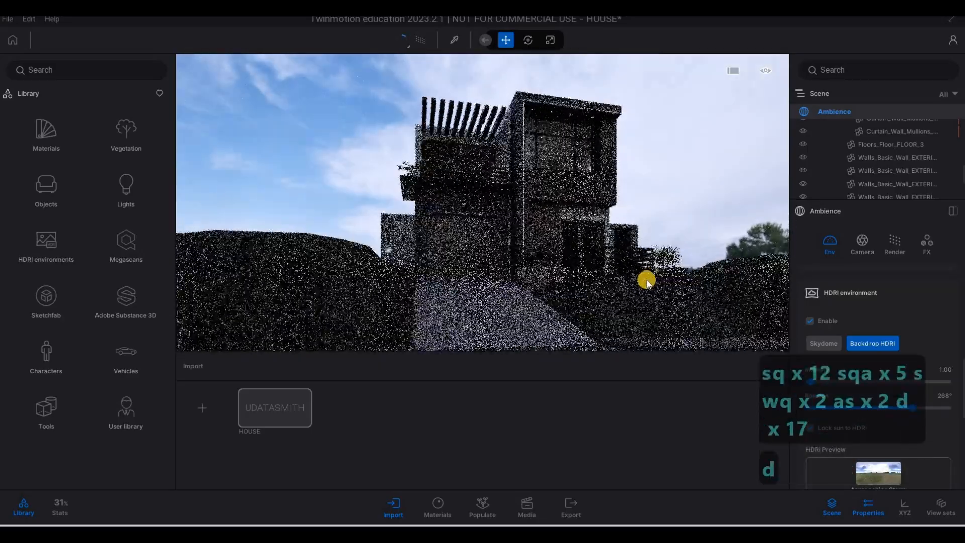
key(d)
key(d)
key(d)
key(d)
key(d)
key(d)
key(d)
key(d)
key(d)
key(d)
key(d)
key(d)
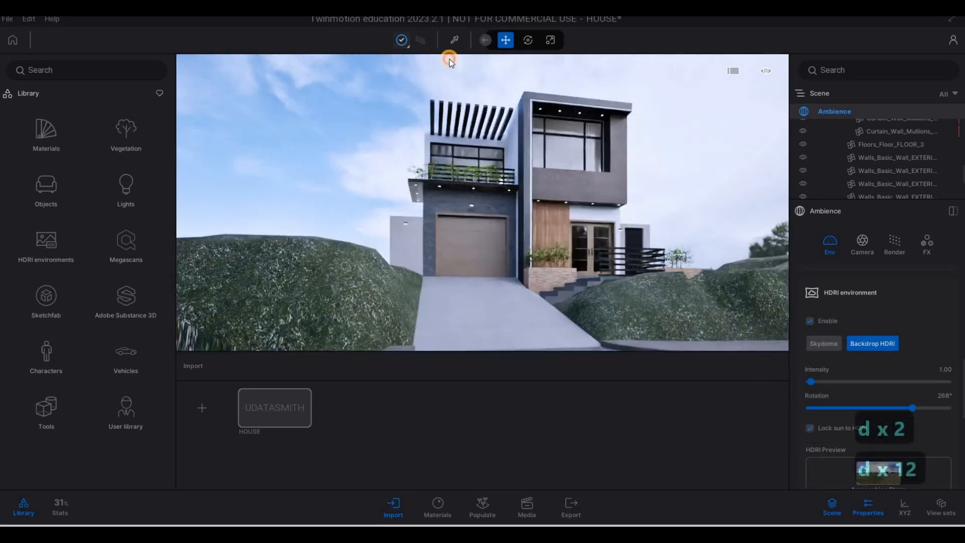
key(F1)
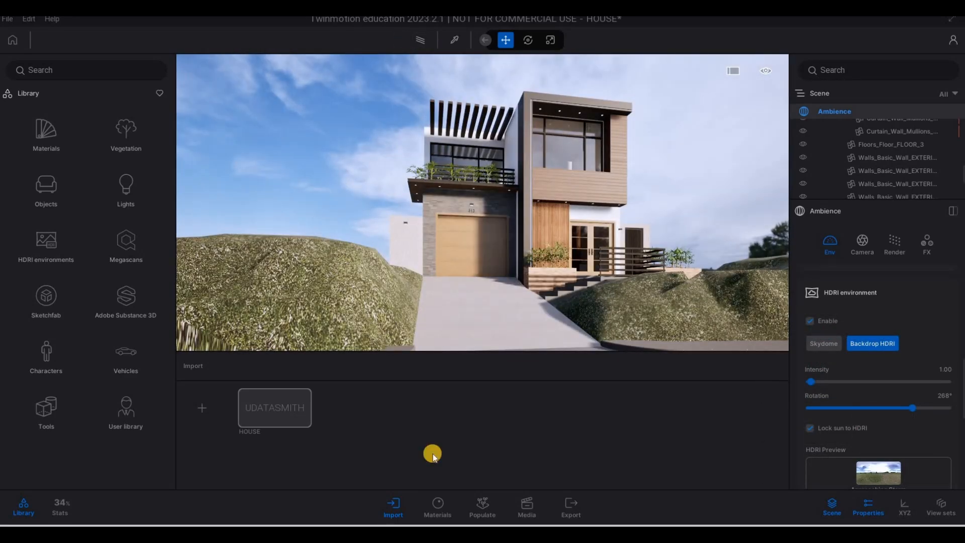